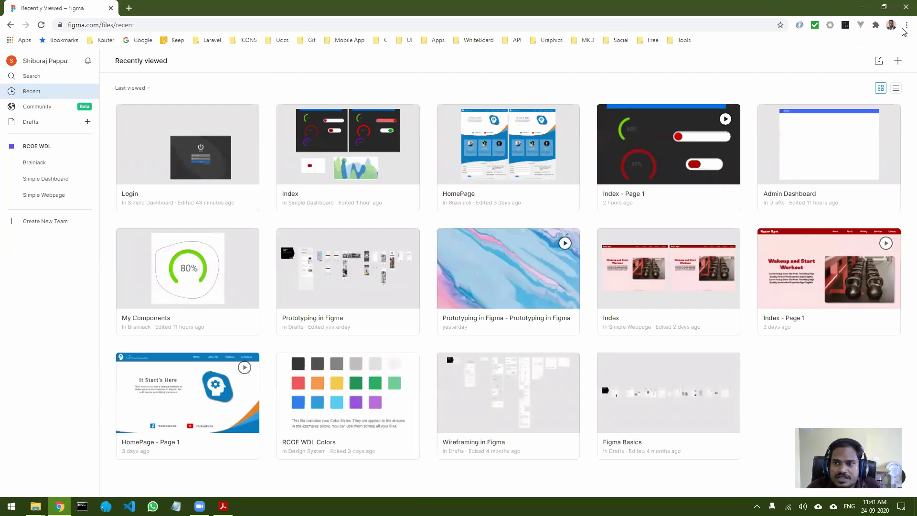
# - Visit figma.com in an incognito window to view its signed-out home page, and close that window
pyautogui.hotkey('ctrl', 'shift', 'n')
pyautogui.write('f')
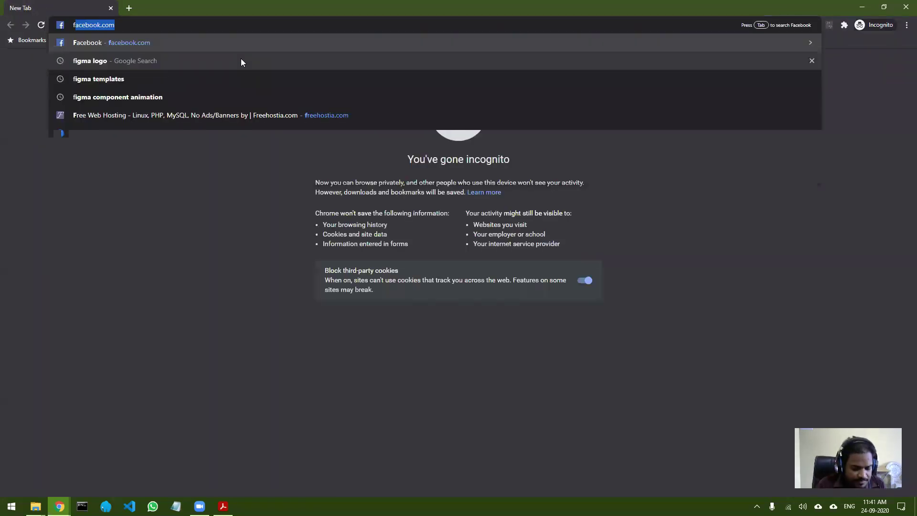
pyautogui.write('igma.com')
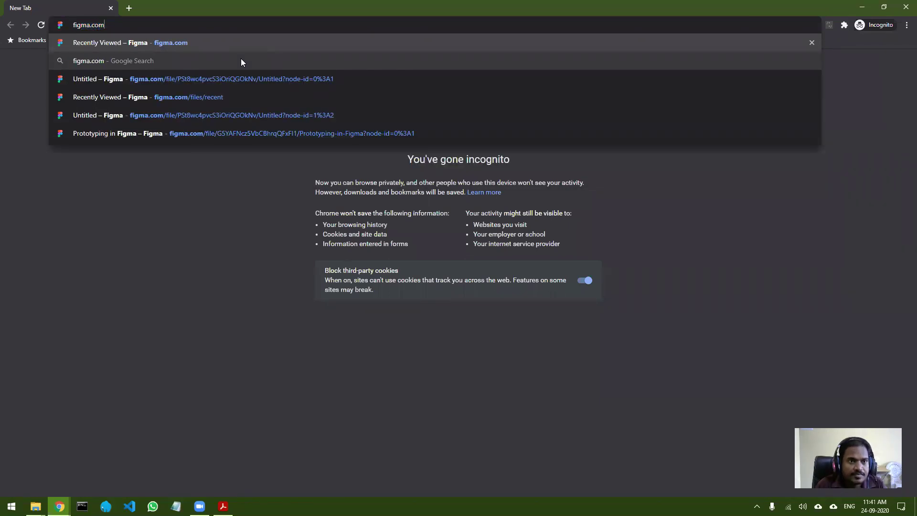
pyautogui.press('Return')
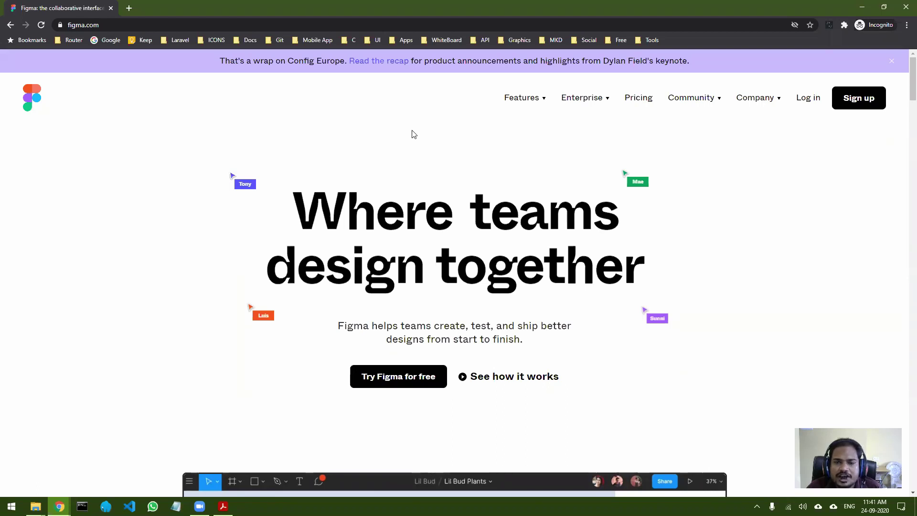
pyautogui.moveTo(537, 97)
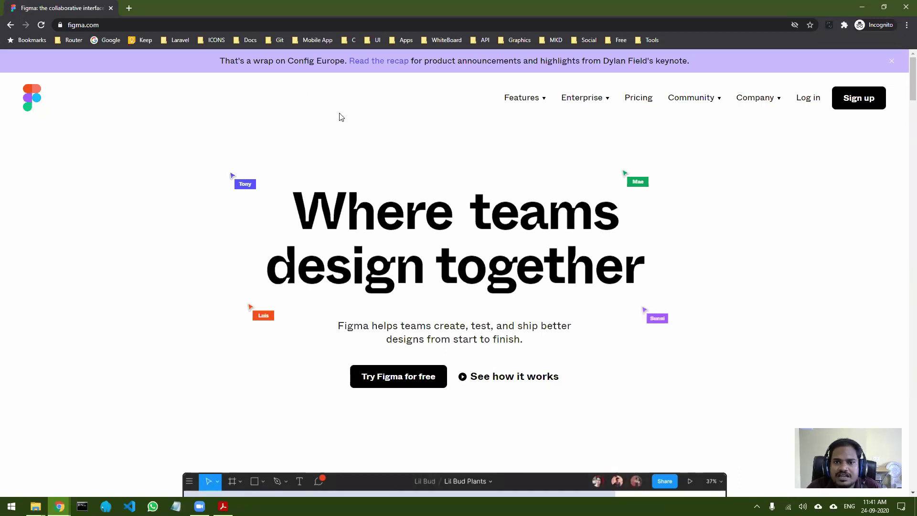
pyautogui.click(905, 12)
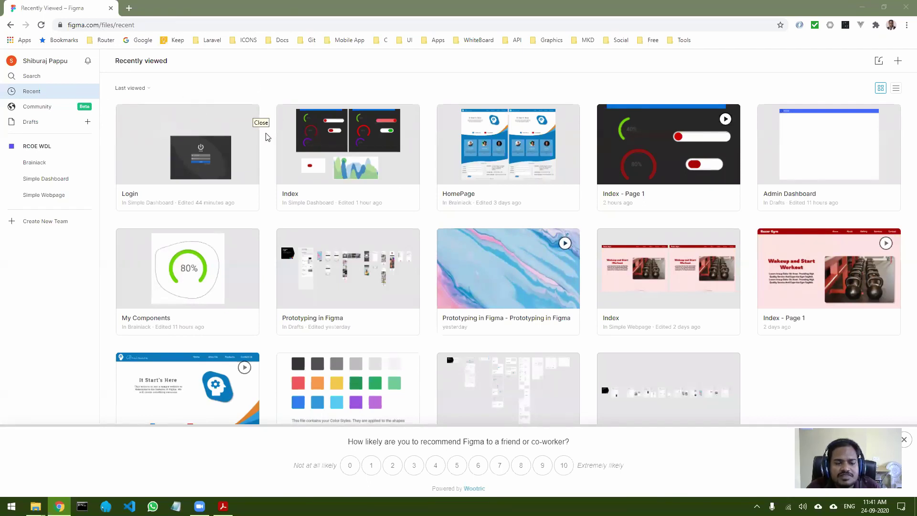
pyautogui.click(865, 8)
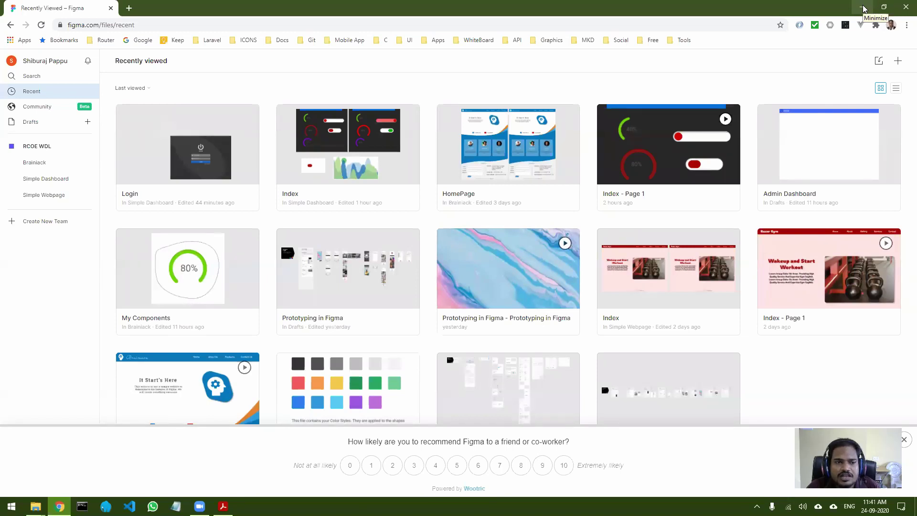
# - Search the web for "figma download", view the Figma Downloads page from the results, and close it
pyautogui.click(129, 8)
pyautogui.write('fi')
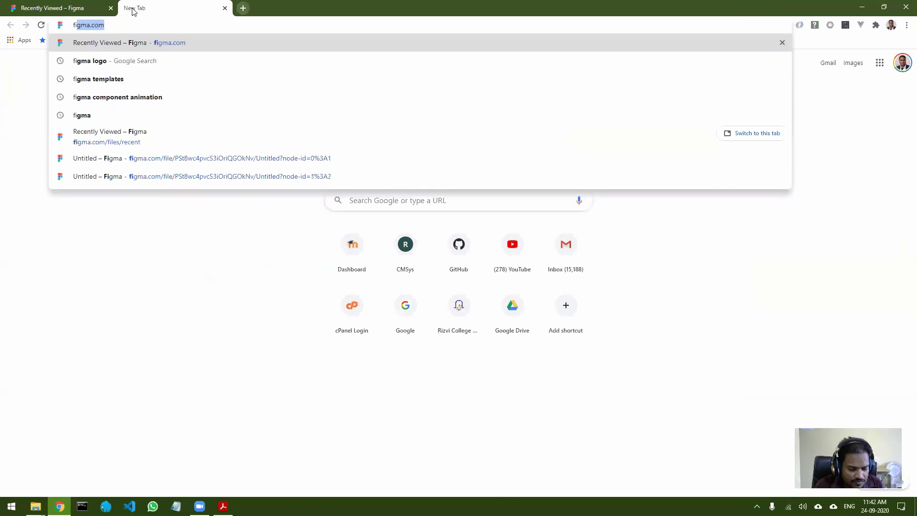
pyautogui.write('gma download')
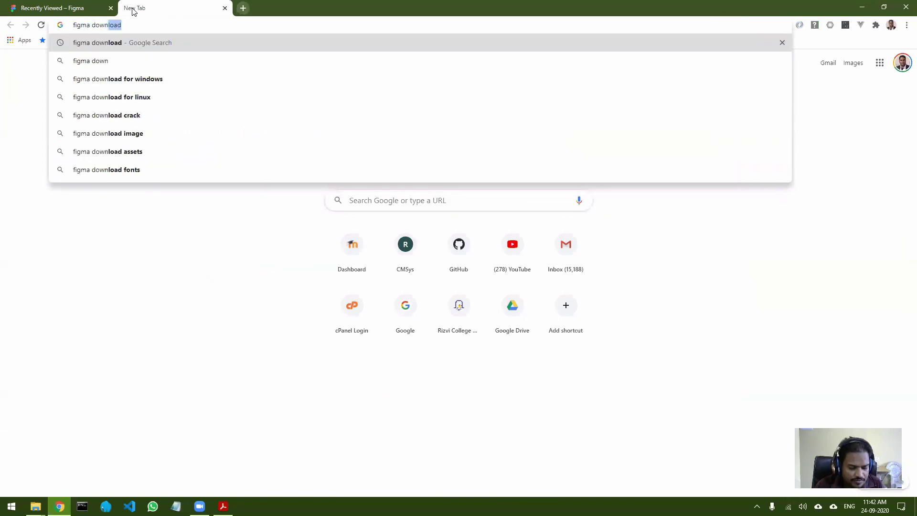
pyautogui.press('Return')
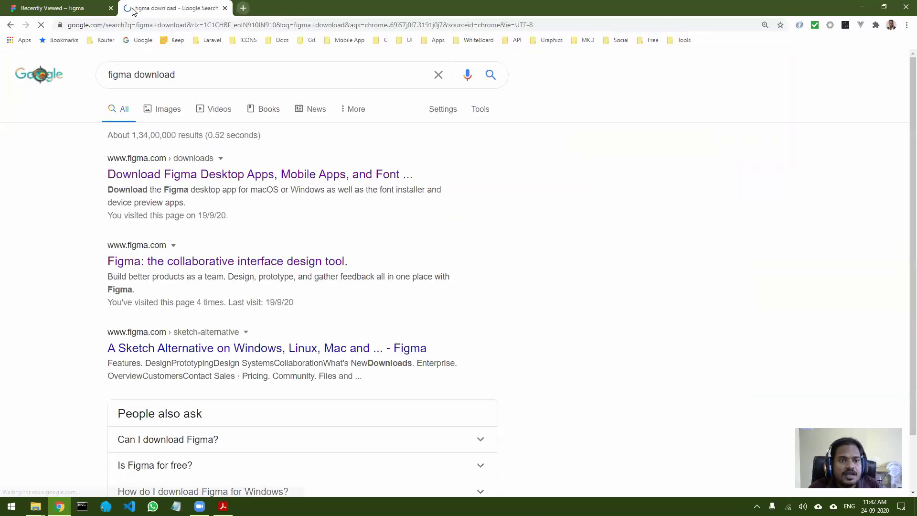
pyautogui.click(253, 174)
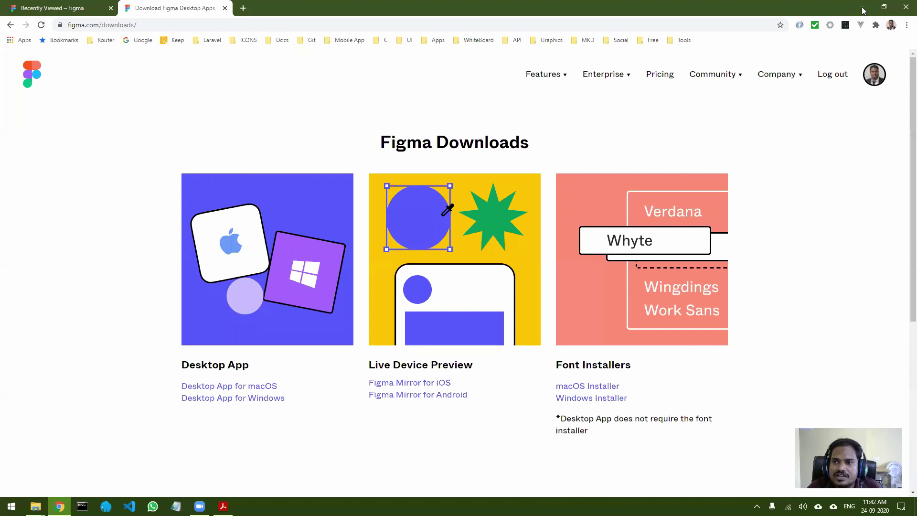
pyautogui.click(225, 9)
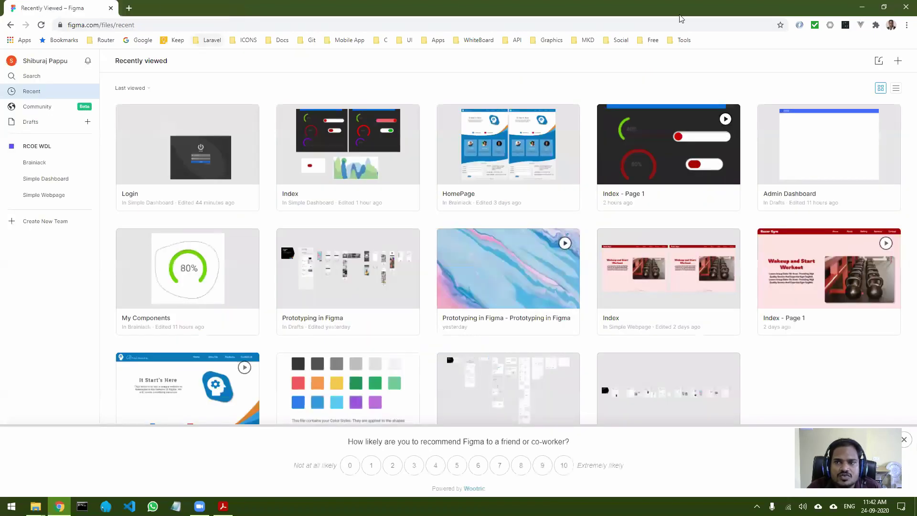
# - Switch from the browser to the Figma desktop app using its shortcut on the Windows desktop
pyautogui.click(862, 7)
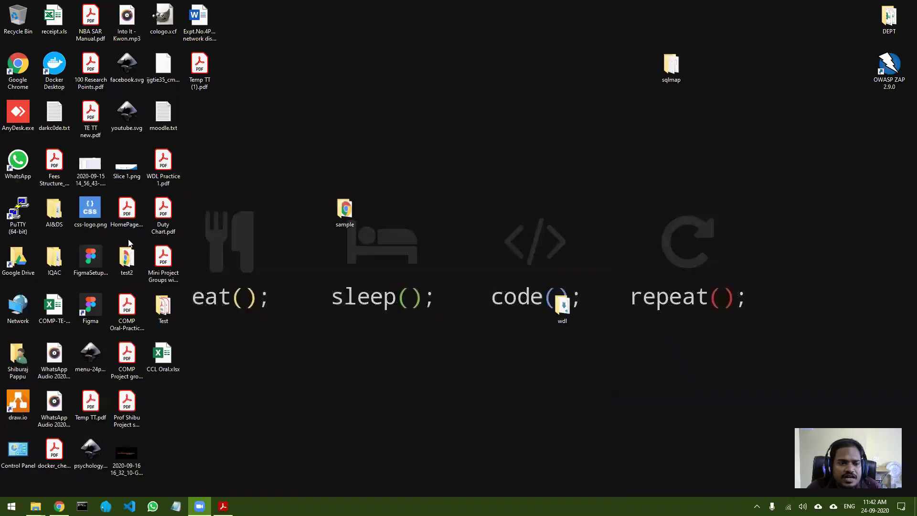
pyautogui.click(101, 309)
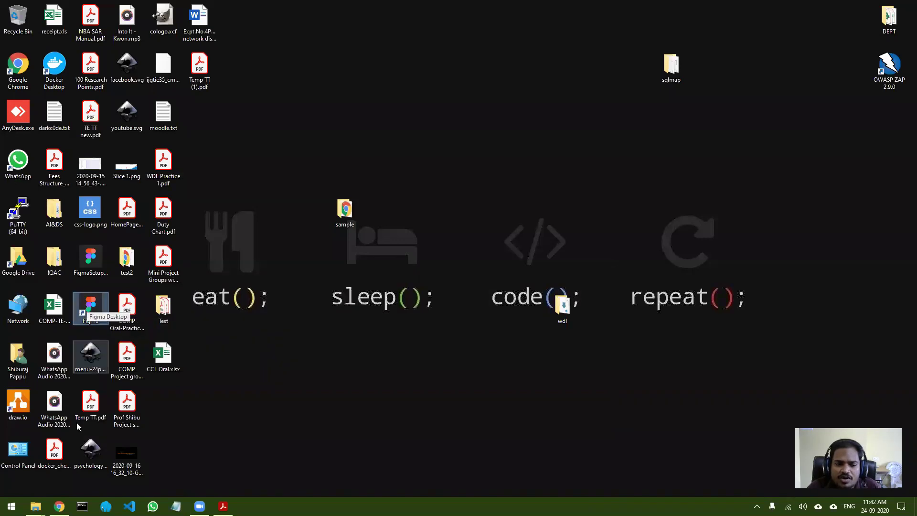
pyautogui.click(59, 507)
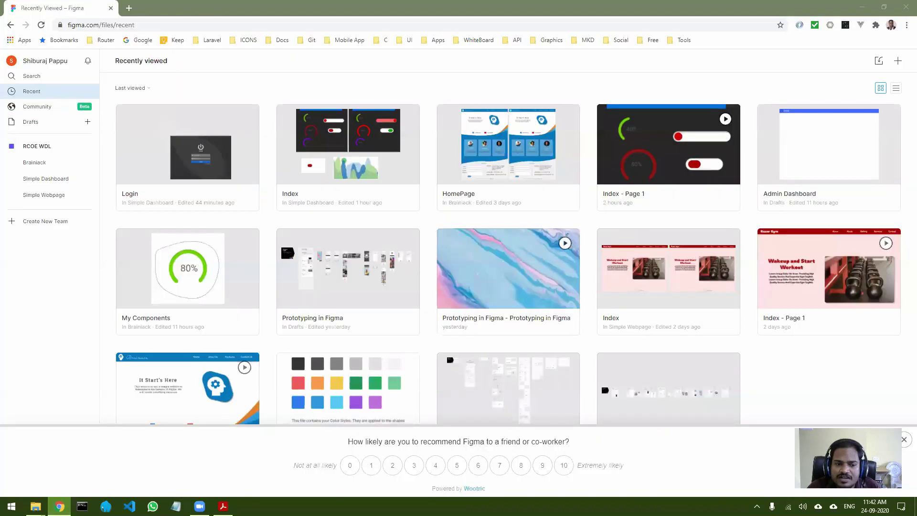
pyautogui.click(59, 506)
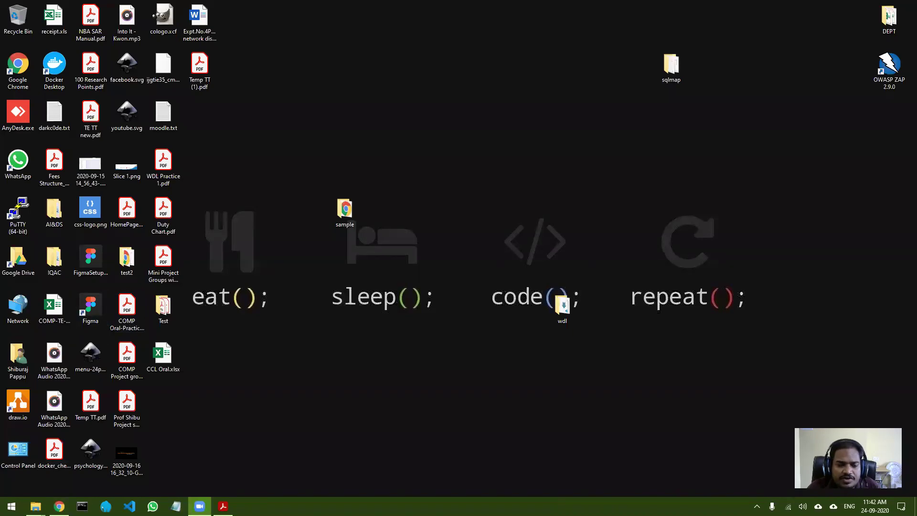
pyautogui.click(59, 506)
pyautogui.press('super+d')
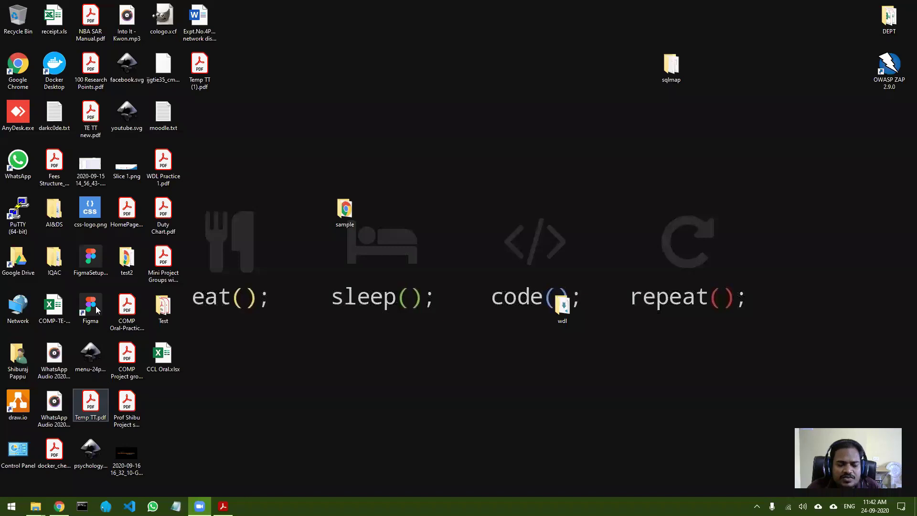
pyautogui.click(96, 309)
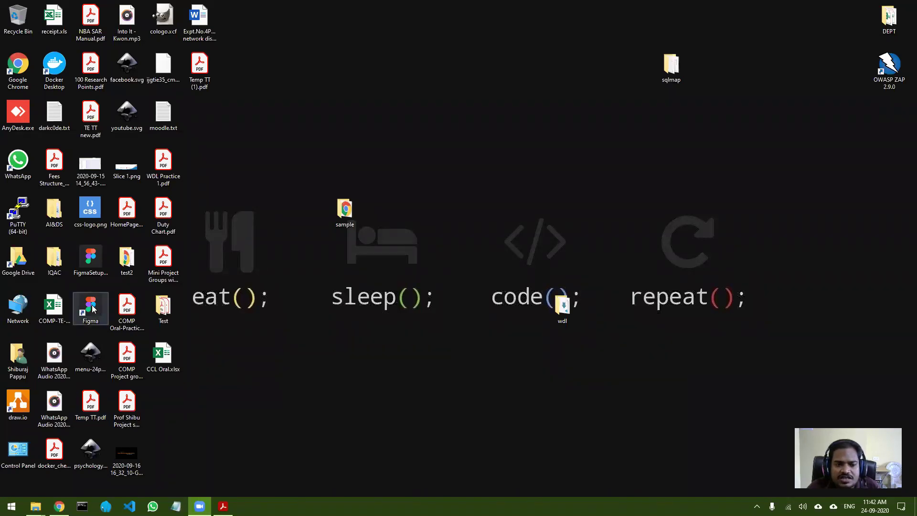
pyautogui.doubleClick(94, 309)
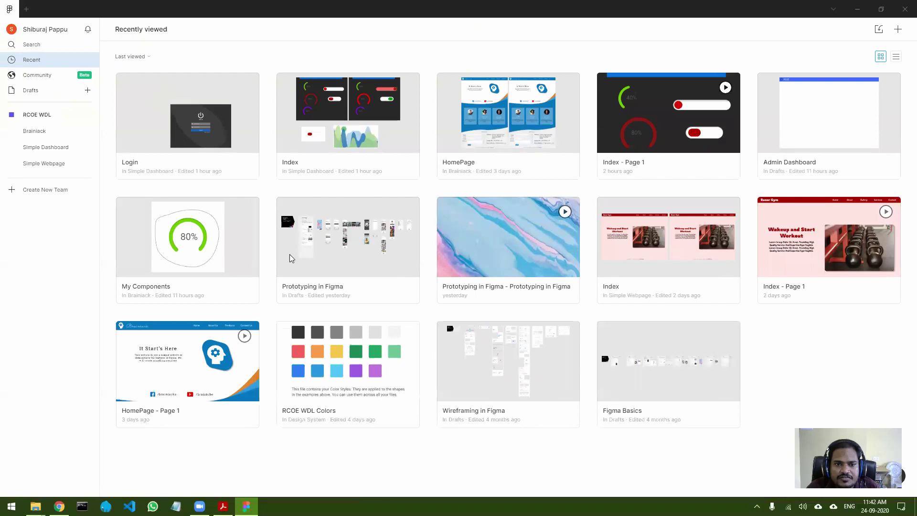
# - Preview the Razor Gym prototype of the Index file in Simple Webpage, and close both the prototype and the file
pyautogui.click(676, 237)
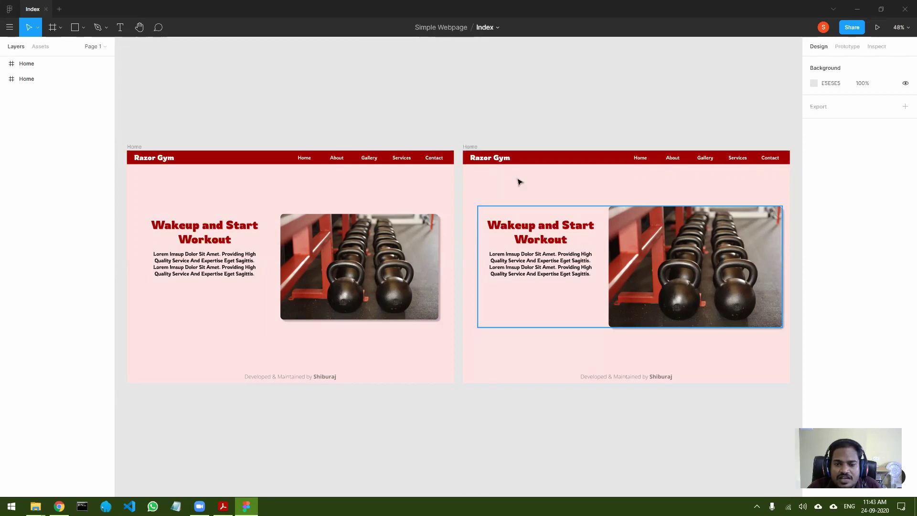
pyautogui.click(879, 29)
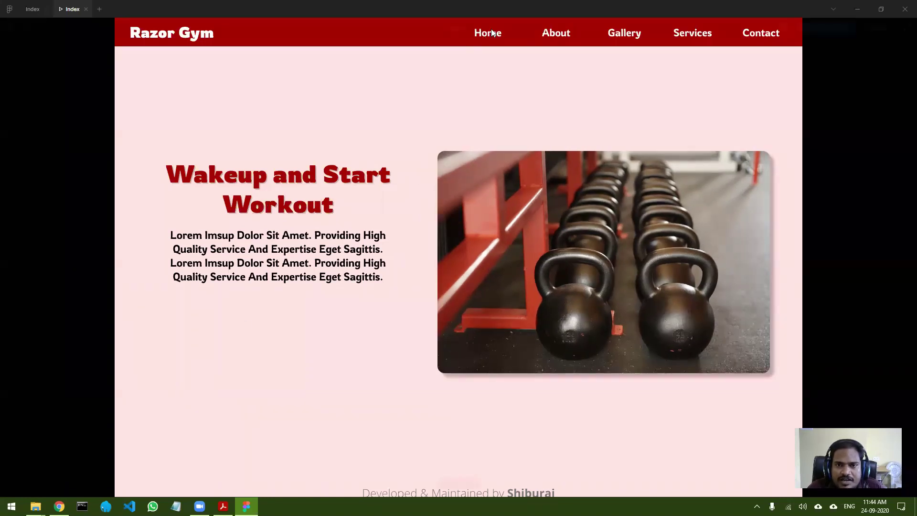
pyautogui.click(486, 74)
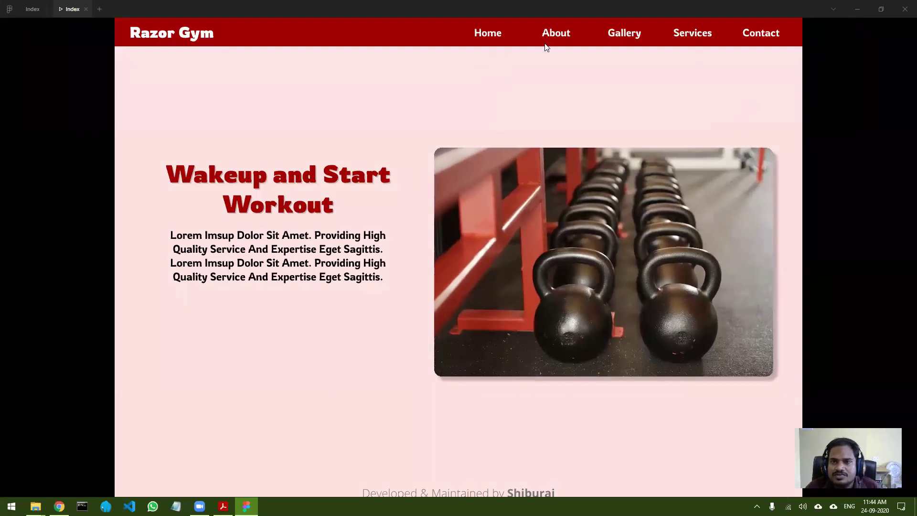
pyautogui.click(86, 10)
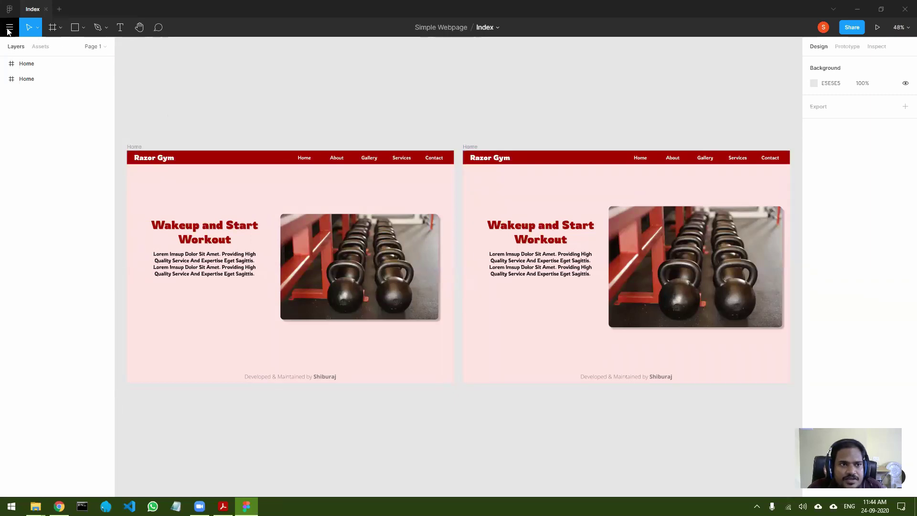
pyautogui.click(46, 9)
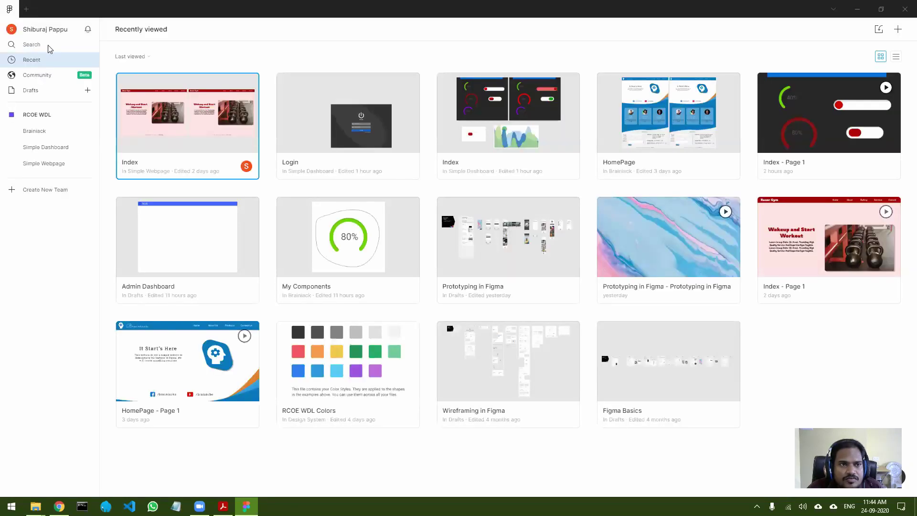
# - Open the HomePage file of the Brainiack project and present its prototype
pyautogui.doubleClick(676, 115)
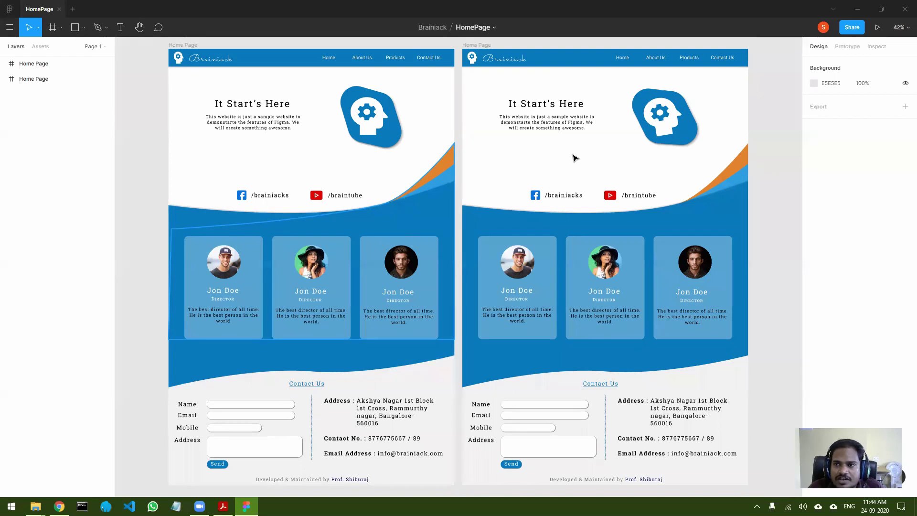
pyautogui.click(877, 28)
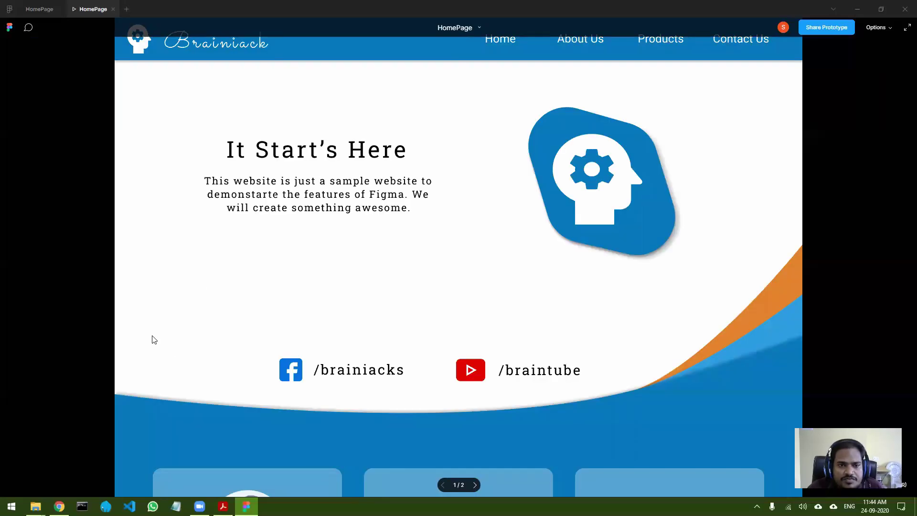
pyautogui.scroll(-1, 57, 320)
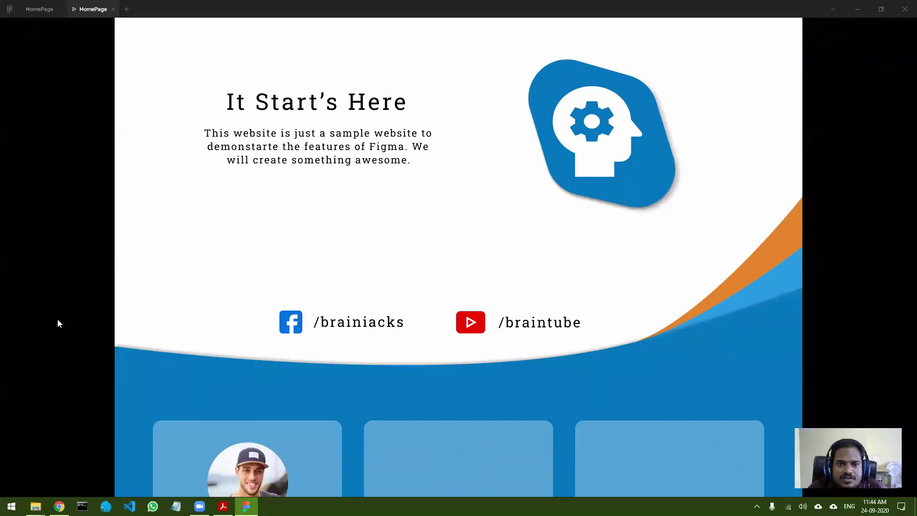
pyautogui.scroll(1, 57, 319)
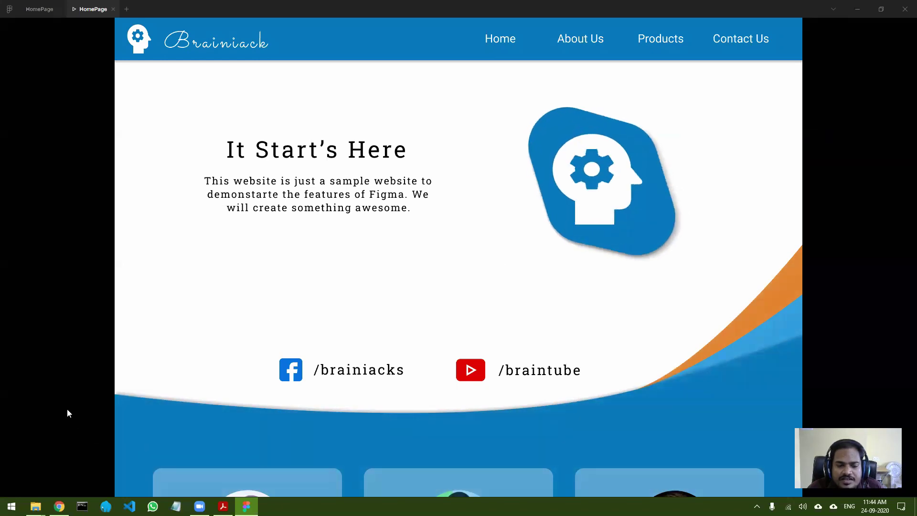
# - Examine the Brainiack page prototype from its header through the director cards to the contact form, and close the prototype and file
pyautogui.scroll(-2, 61, 381)
pyautogui.scroll(-8, 62, 377)
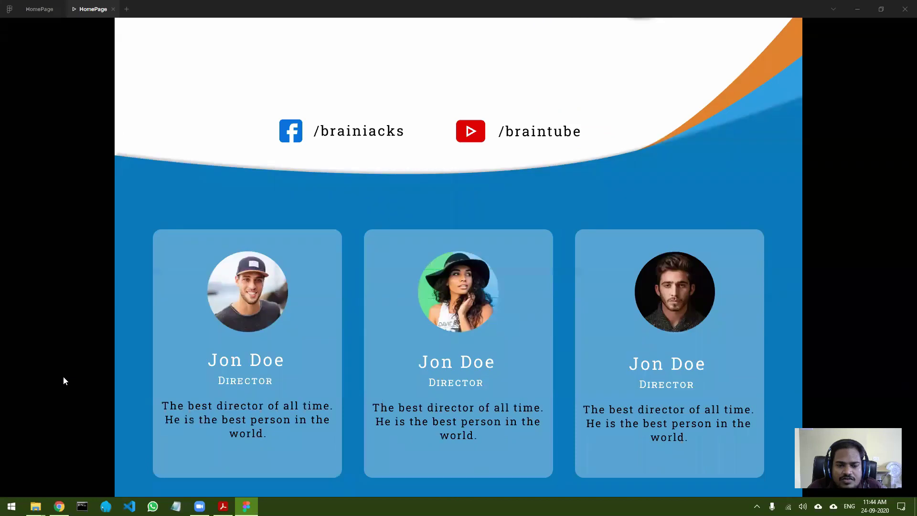
pyautogui.scroll(-2, 63, 381)
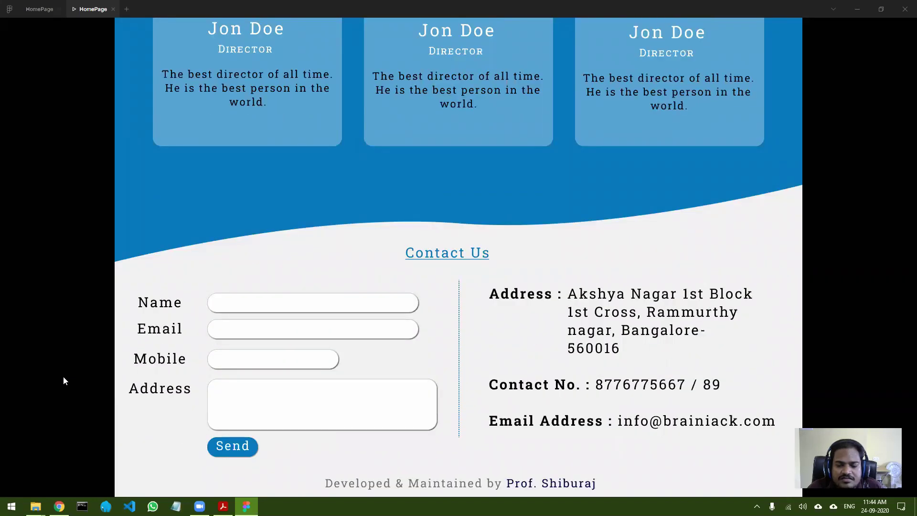
pyautogui.scroll(6, 64, 377)
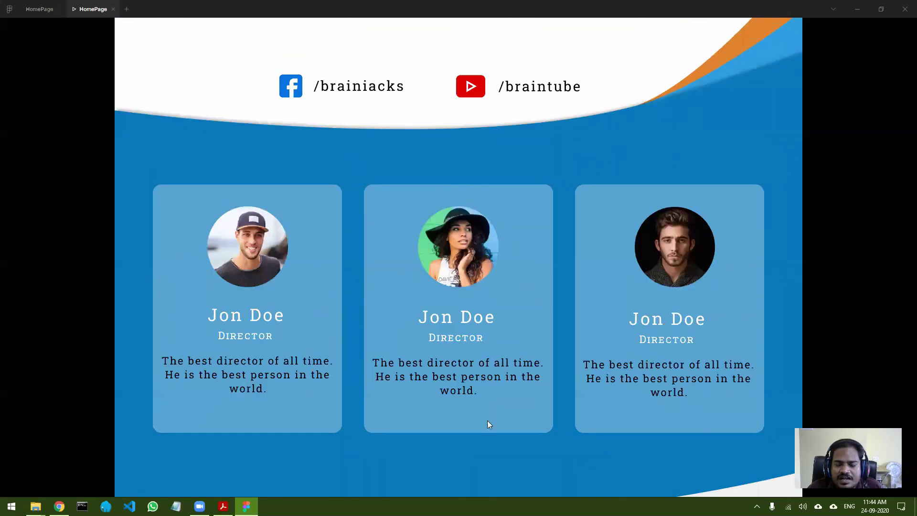
pyautogui.scroll(-6, 445, 373)
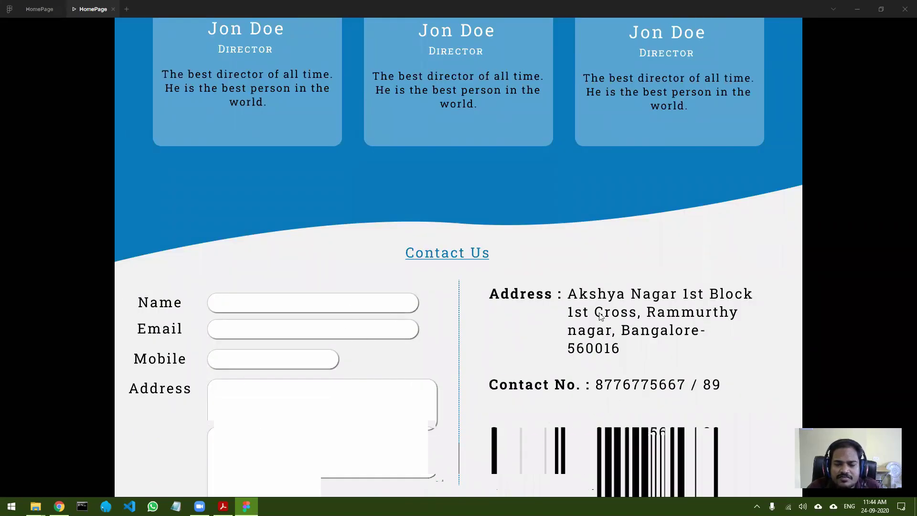
pyautogui.scroll(10, 590, 249)
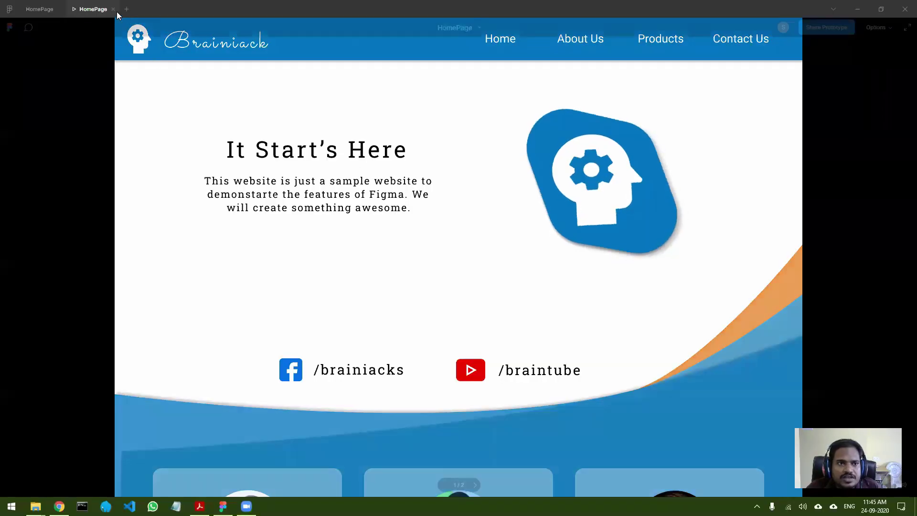
pyautogui.click(114, 14)
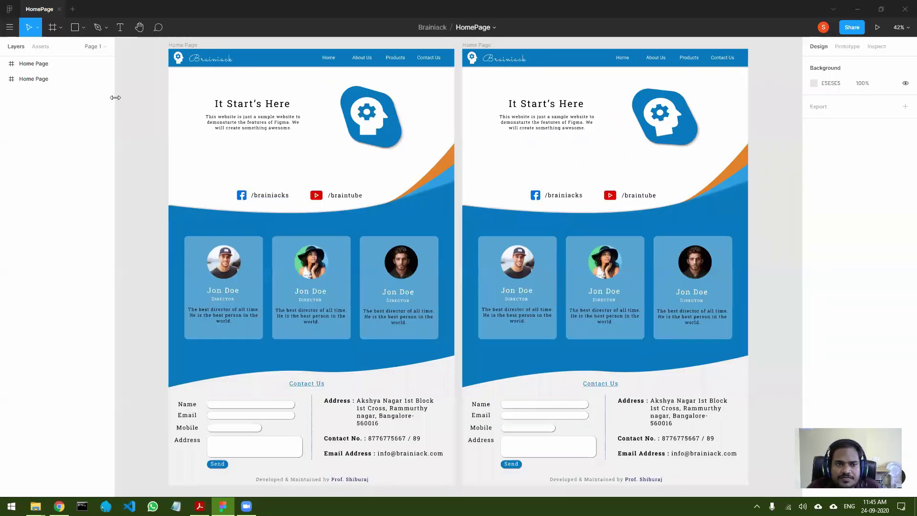
pyautogui.click(58, 9)
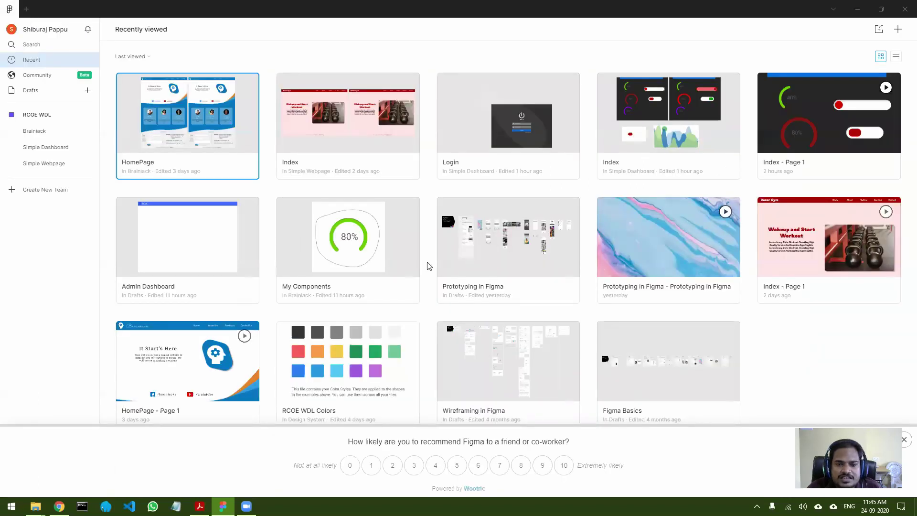
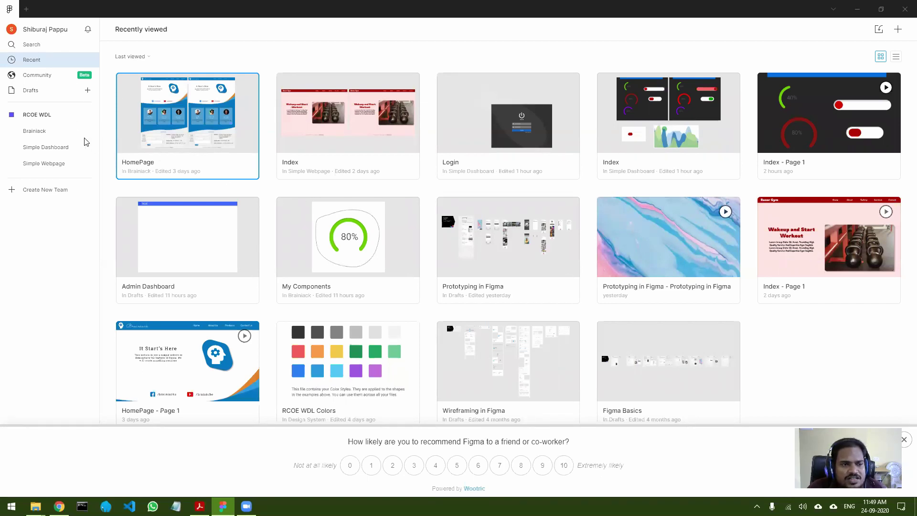
# - Create a new project named Figma Tutorial in the RCOE WDL team and open it
pyautogui.click(46, 119)
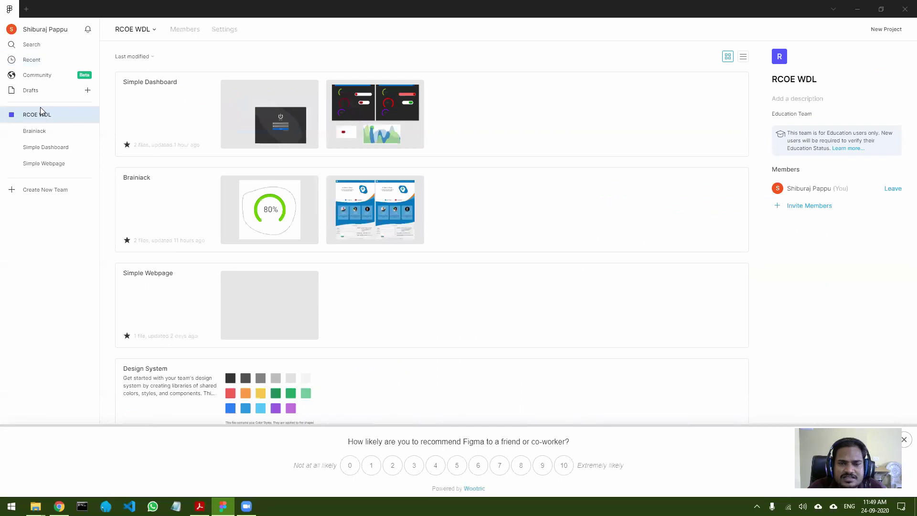
pyautogui.click(887, 29)
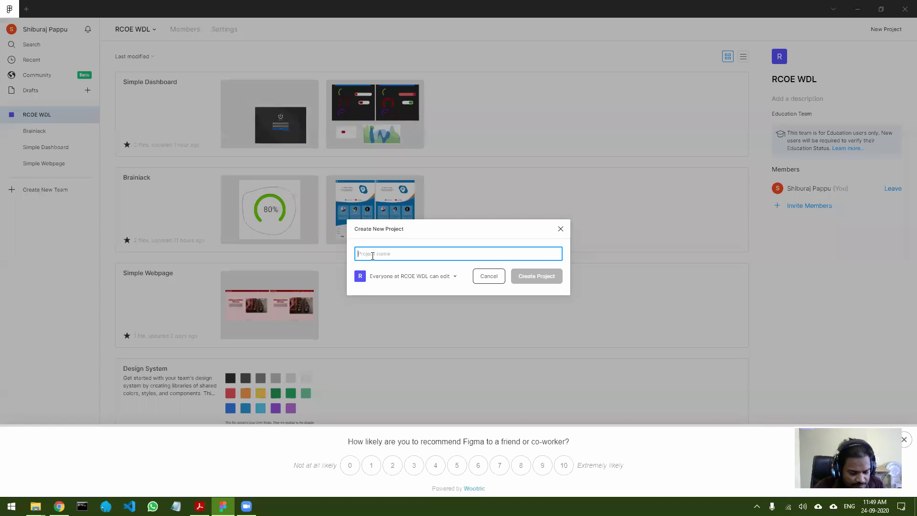
pyautogui.write('Figma Tutorial')
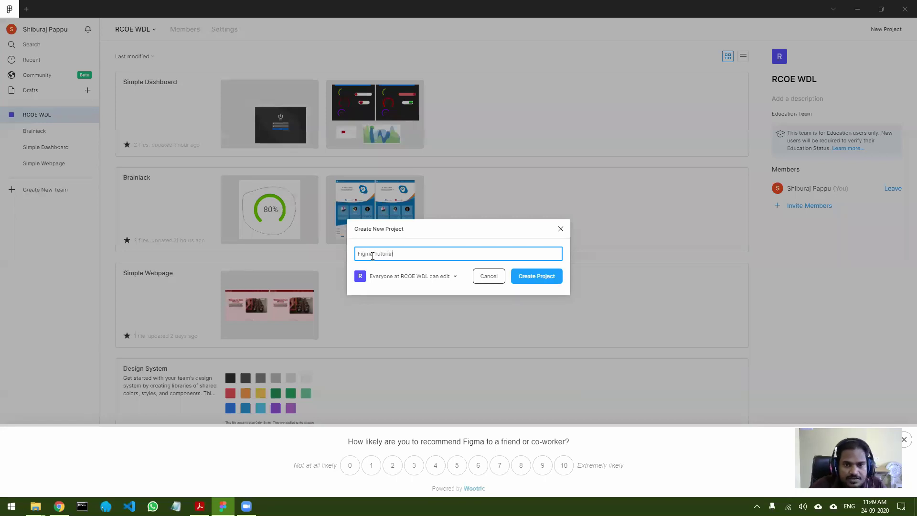
pyautogui.click(544, 276)
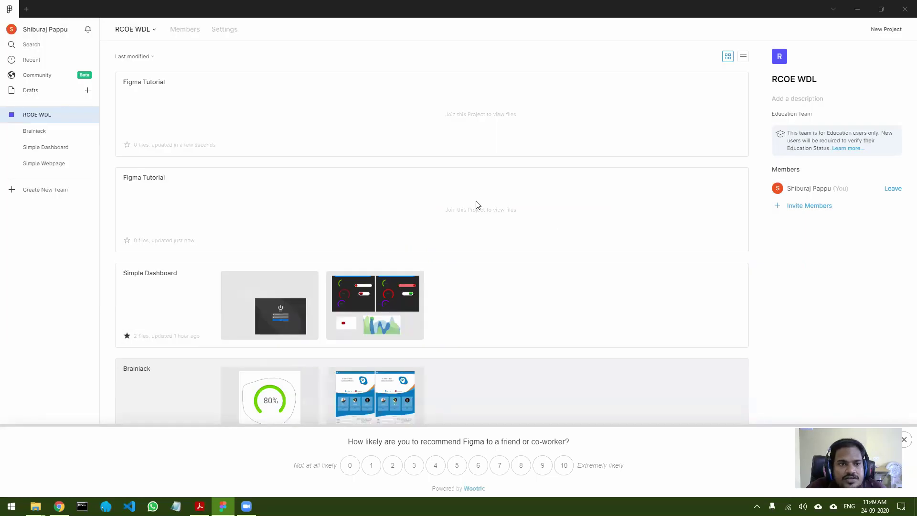
pyautogui.click(476, 203)
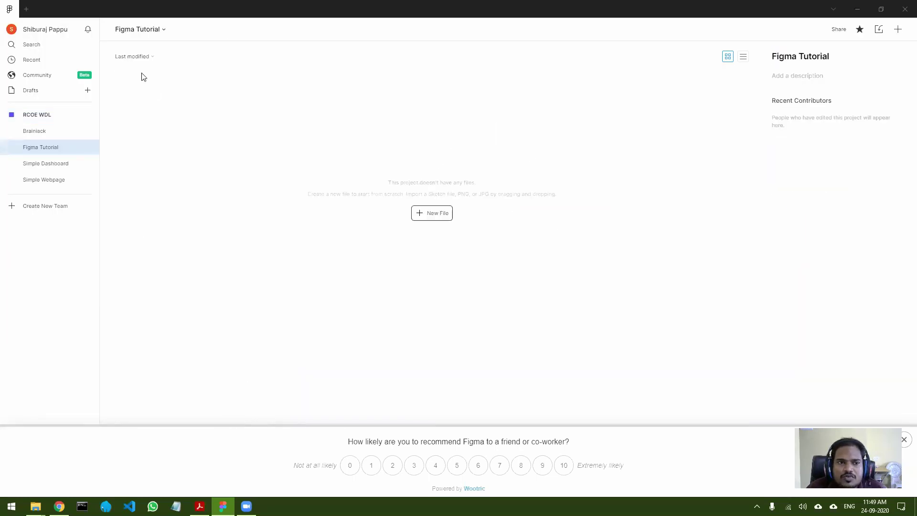
# - Create a new design file in the Figma Tutorial project and name it Login
pyautogui.click(437, 213)
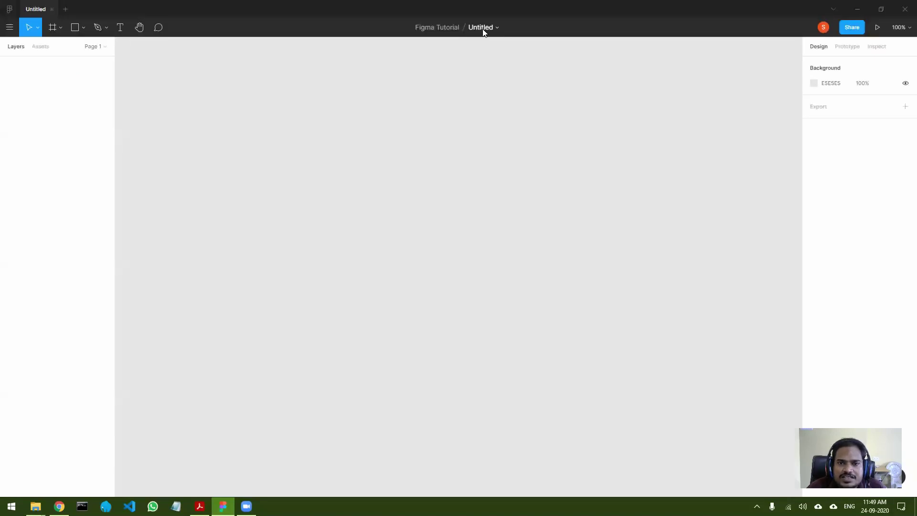
pyautogui.doubleClick(483, 30)
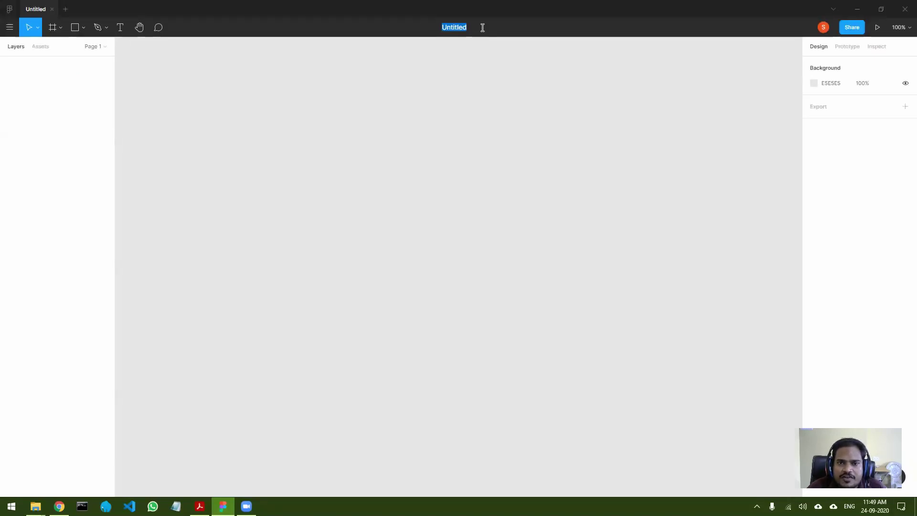
pyautogui.write('Login')
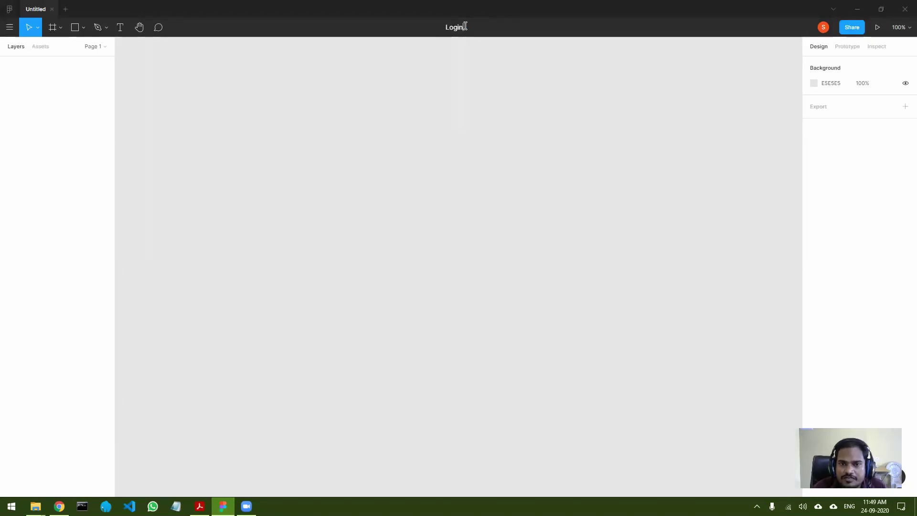
pyautogui.press('Return')
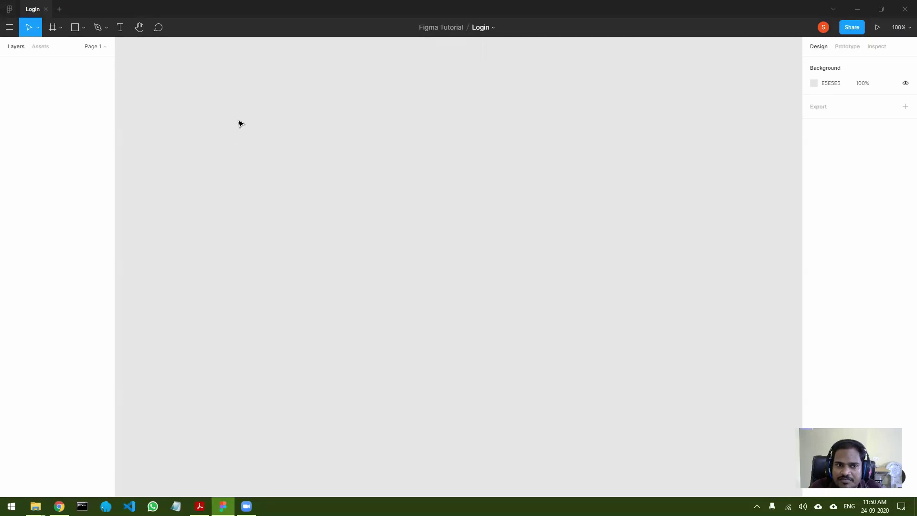
# - Draw a freehand frame about 1083 × 698 on the empty canvas and delete it
pyautogui.click(53, 28)
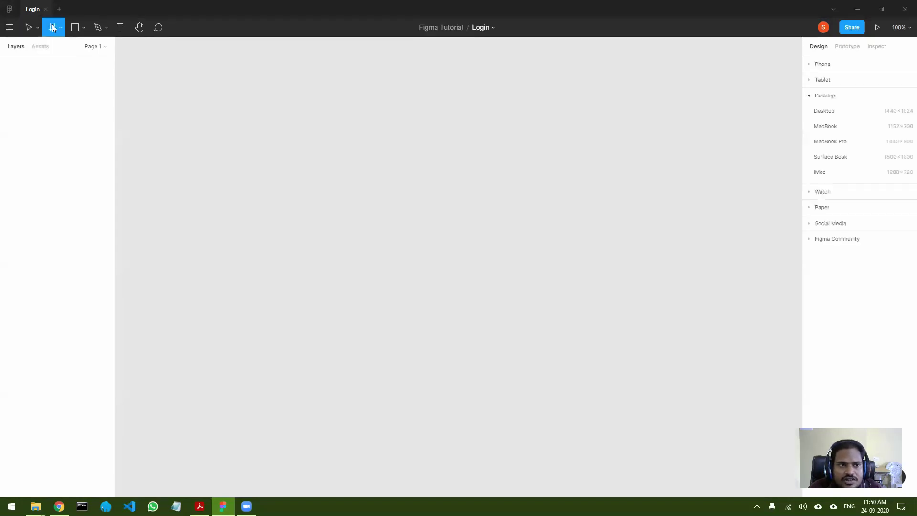
pyautogui.moveTo(184, 81); pyautogui.dragTo(702, 415)
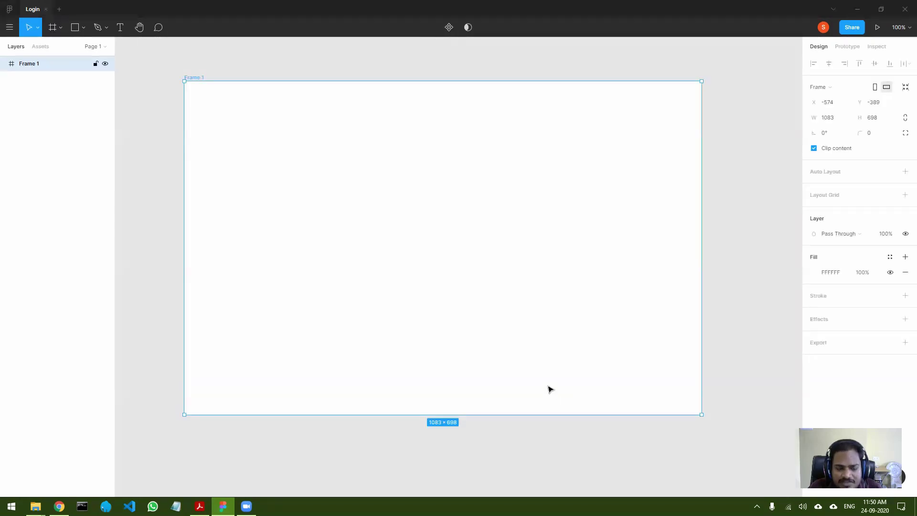
pyautogui.press('Delete')
# - Add a frame to the canvas using the Desktop preset of 1440 × 1024
pyautogui.click(53, 27)
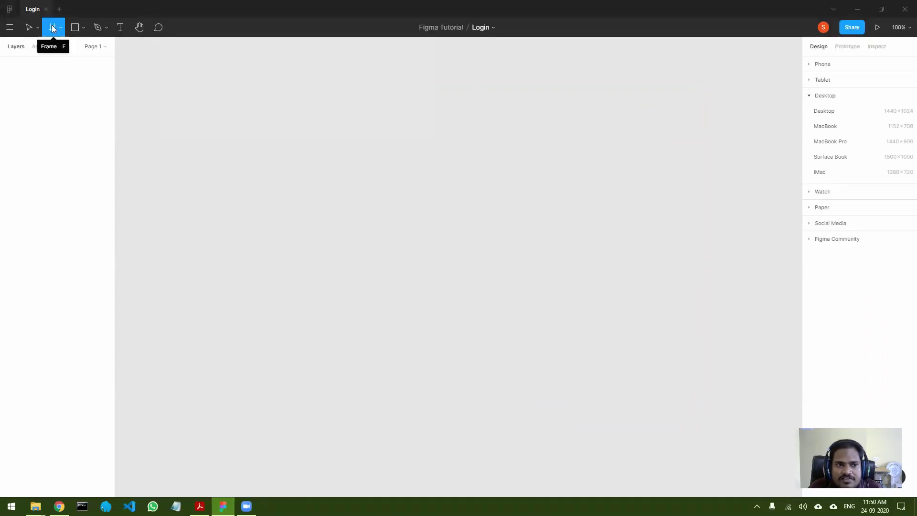
pyautogui.click(829, 114)
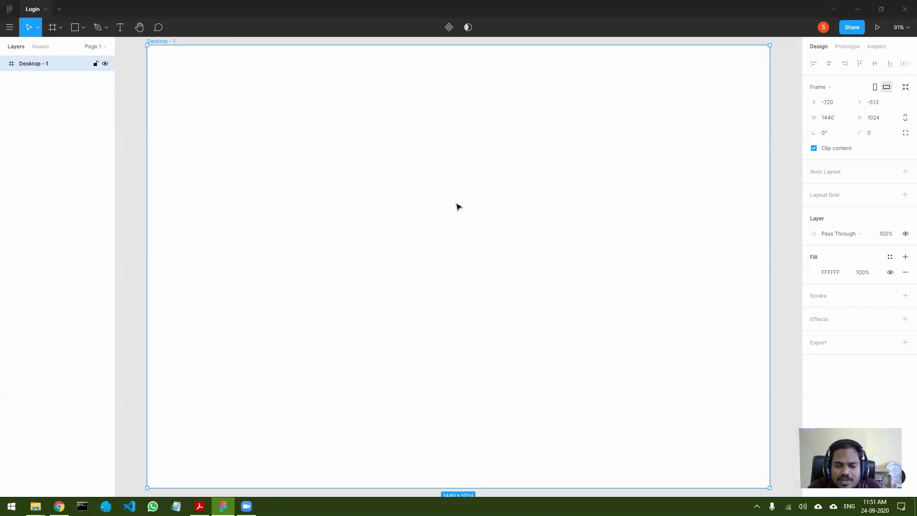
pyautogui.scroll(-3, 457, 207)
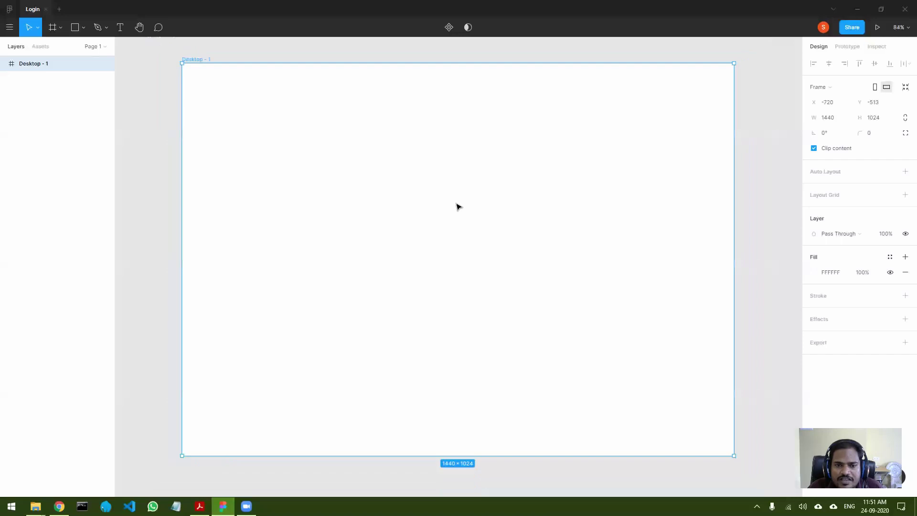
pyautogui.scroll(3, 457, 206)
pyautogui.scroll(-5, 457, 206)
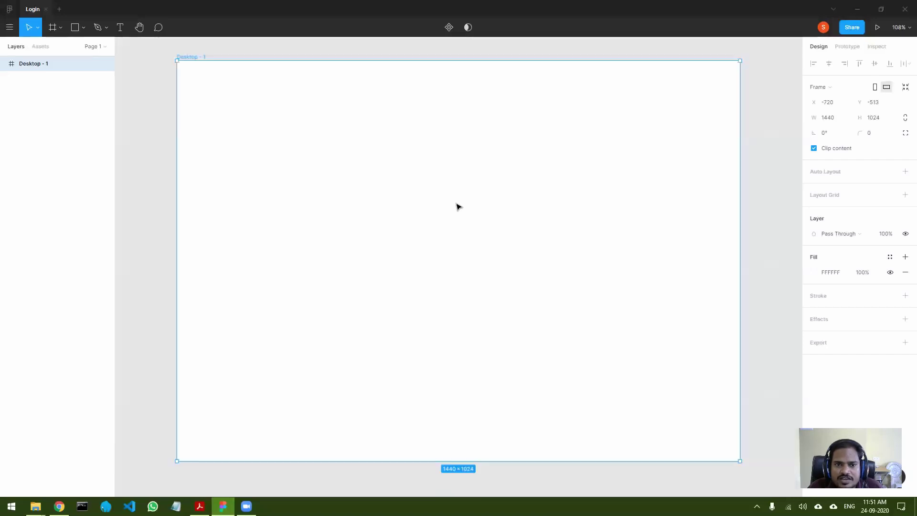
pyautogui.scroll(1, 457, 206)
pyautogui.scroll(1, 457, 207)
pyautogui.scroll(-3, 457, 207)
pyautogui.scroll(1, 458, 206)
pyautogui.scroll(1, 458, 206)
pyautogui.scroll(-3, 457, 206)
pyautogui.scroll(-1, 457, 207)
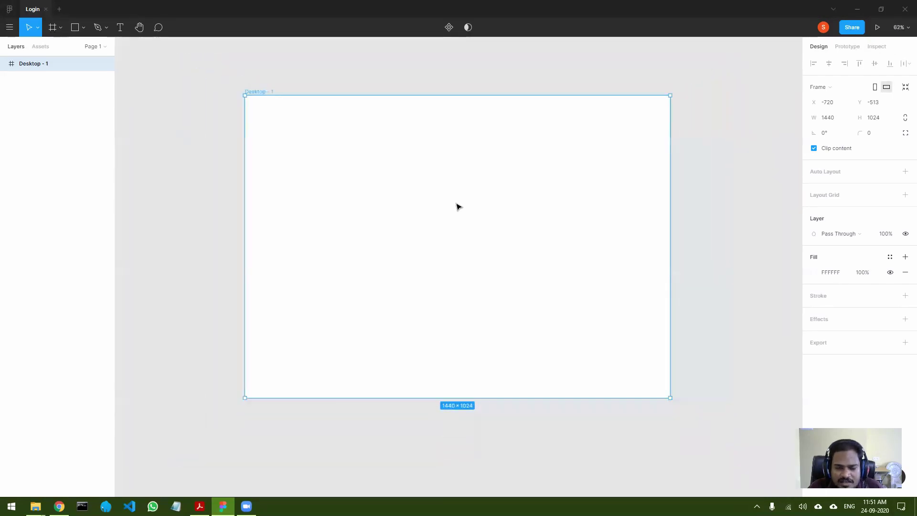
# - Add an iPad Pro 12.9" preset frame and place it beside the Desktop frame with their top edges aligned
pyautogui.scroll(-5, 457, 206)
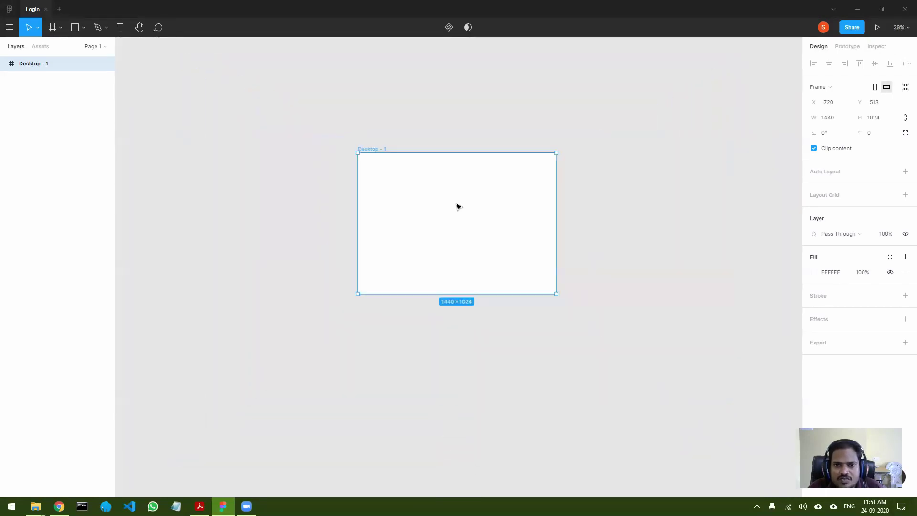
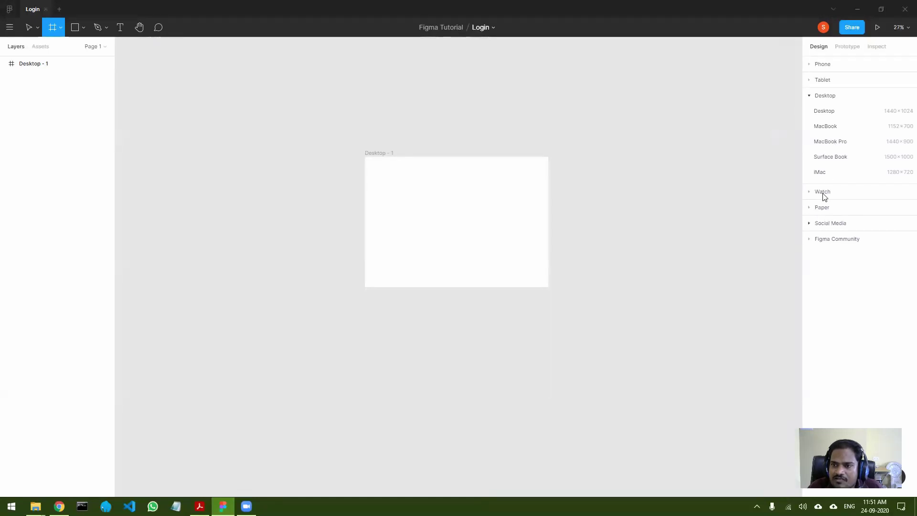
pyautogui.click(810, 81)
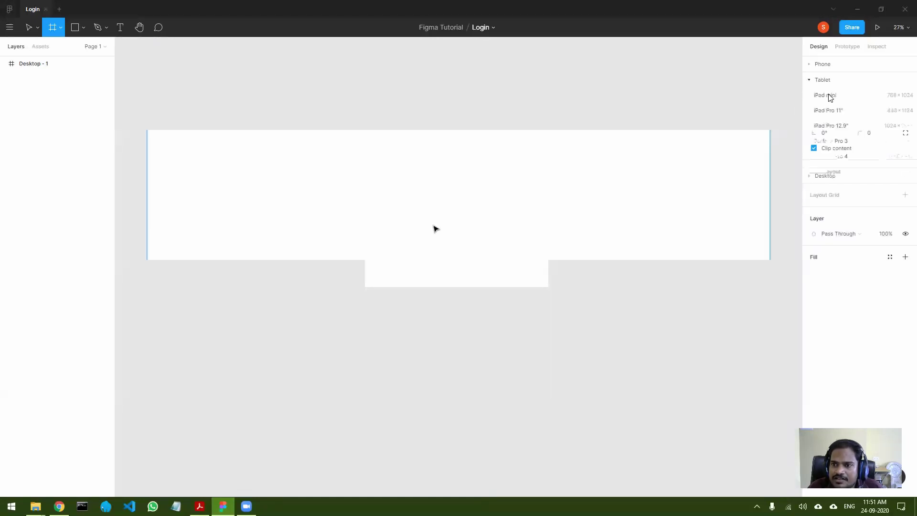
pyautogui.click(837, 126)
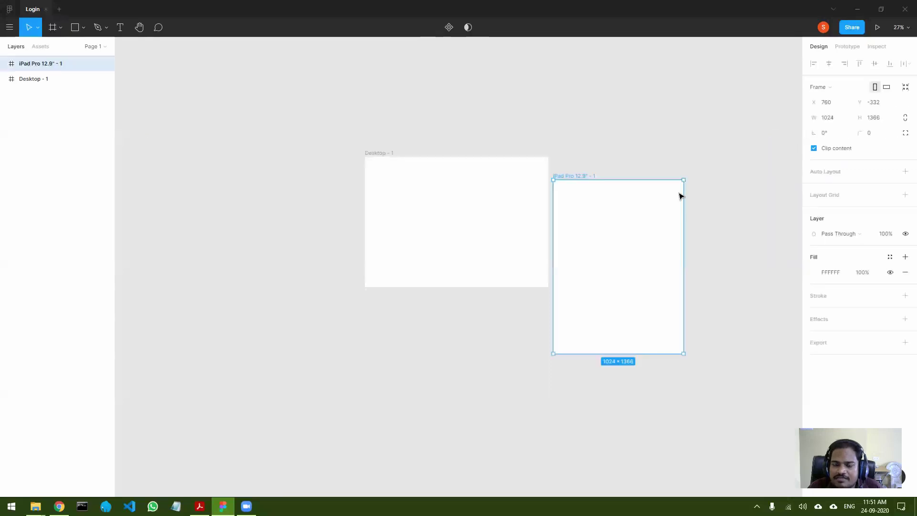
pyautogui.moveTo(642, 198); pyautogui.dragTo(637, 196)
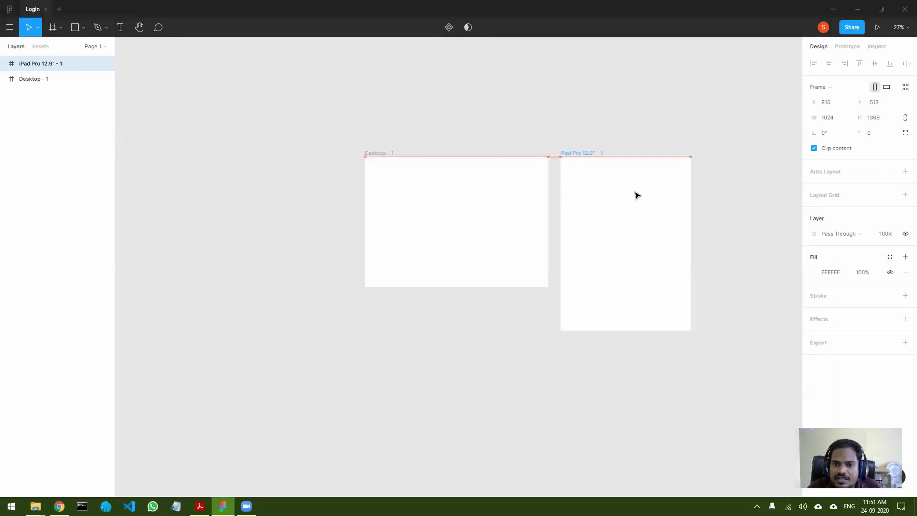
pyautogui.click(739, 224)
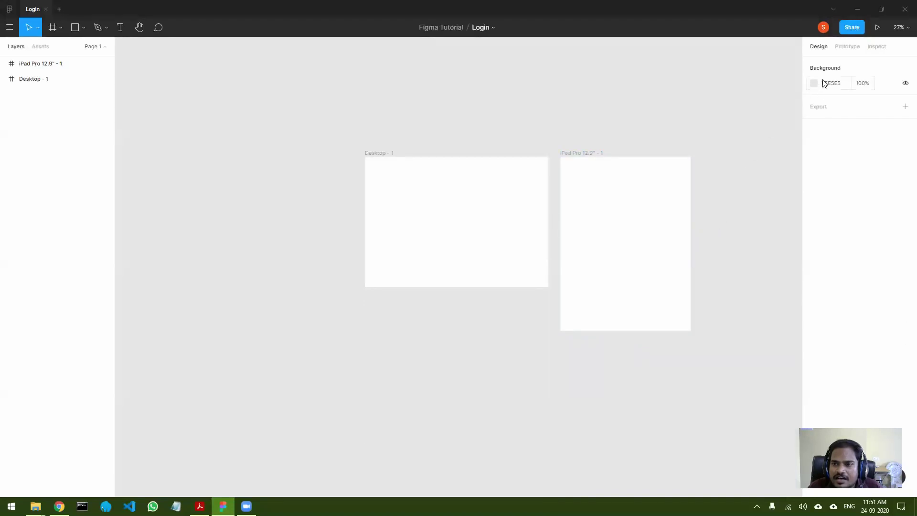
# - Add an iPhone SE preset frame and place it beside the iPad Pro frame with their top edges aligned
pyautogui.click(52, 28)
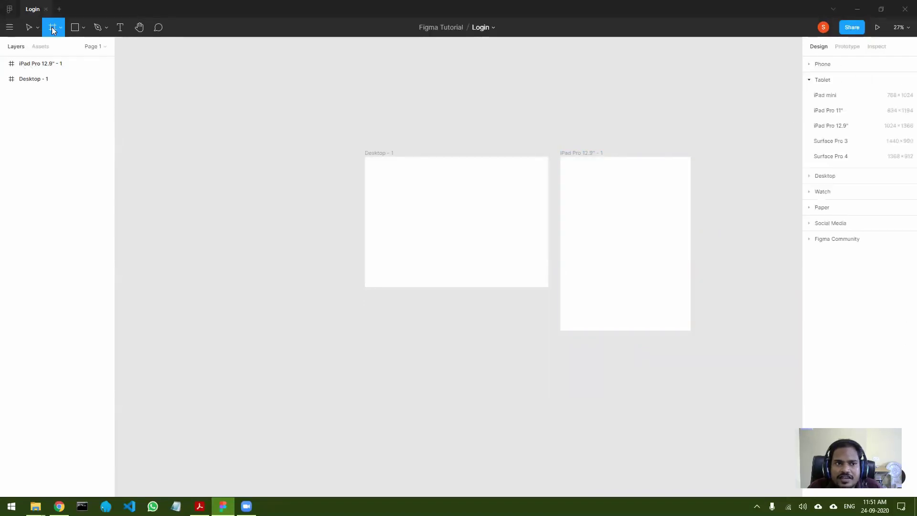
pyautogui.click(822, 67)
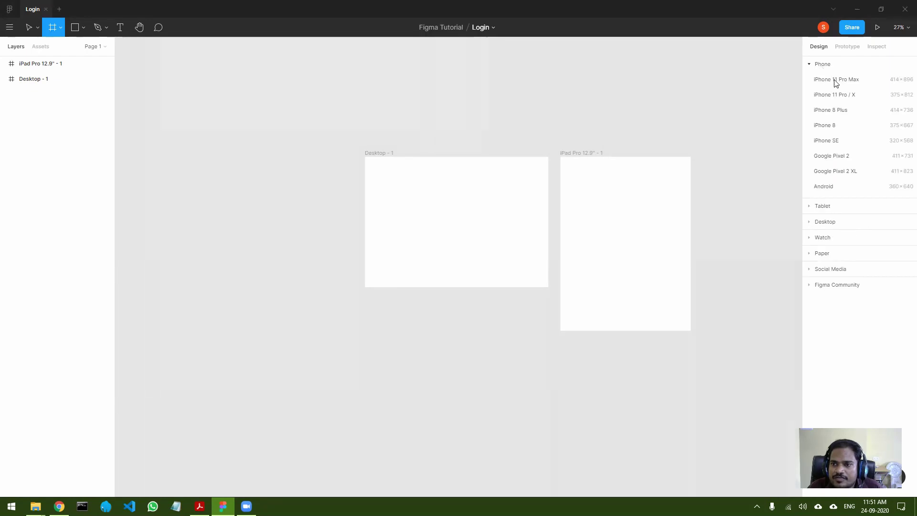
pyautogui.click(834, 141)
pyautogui.moveTo(717, 262); pyautogui.dragTo(726, 209)
pyautogui.click(761, 288)
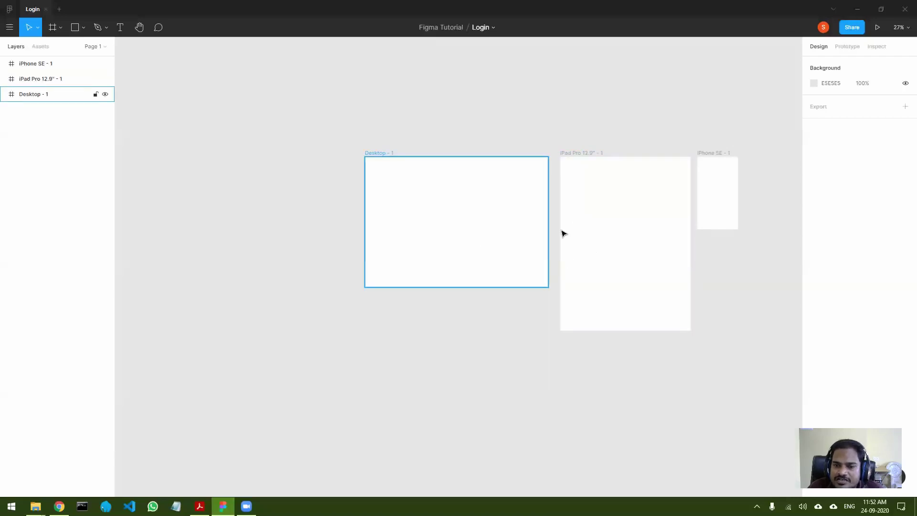
# - Shift the iPad Pro frame slightly so it sits evenly spaced between the Desktop and iPhone SE frames
pyautogui.click(621, 236)
pyautogui.moveTo(627, 237); pyautogui.dragTo(625, 238)
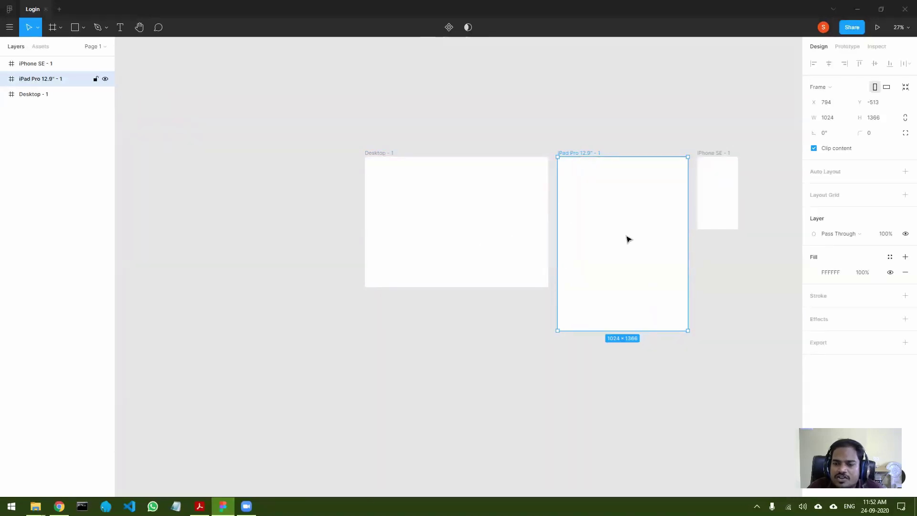
pyautogui.click(750, 303)
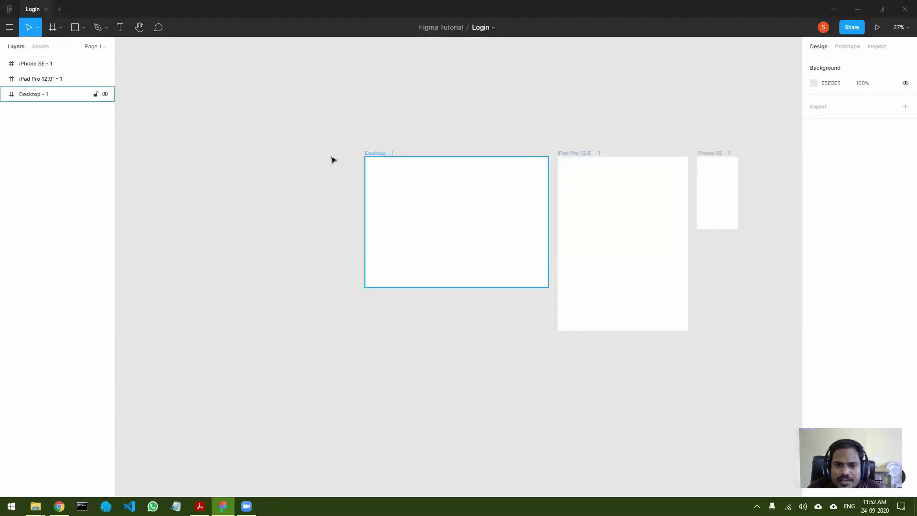
# - Select the Desktop, iPad Pro and iPhone SE frames in turn to compare their dimensions and properties
pyautogui.click(454, 203)
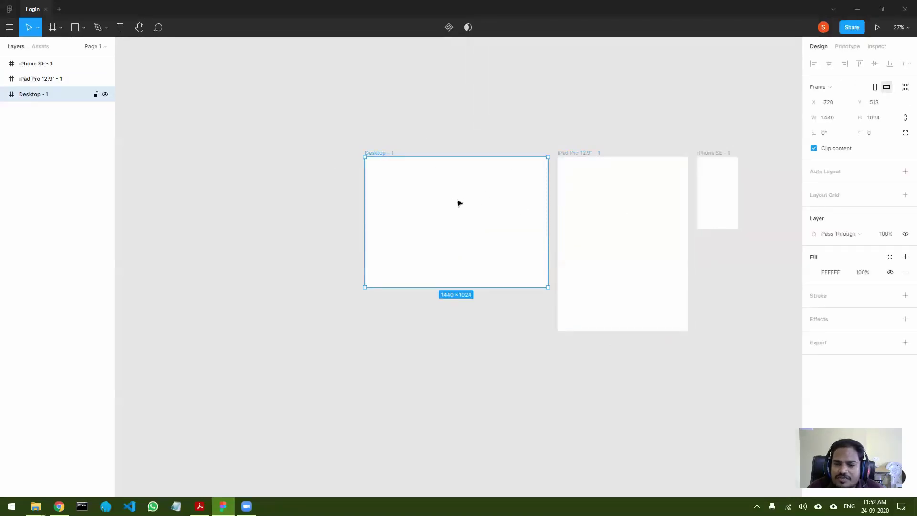
pyautogui.click(623, 215)
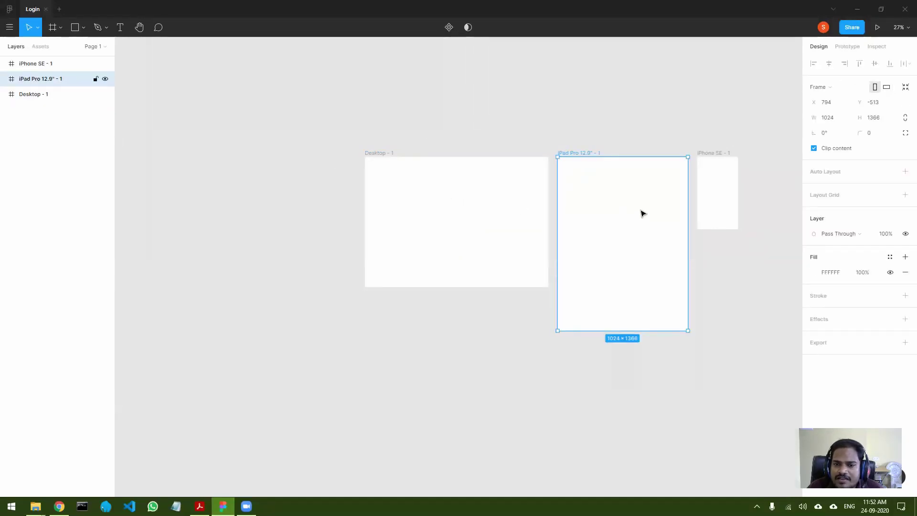
pyautogui.click(712, 205)
pyautogui.click(762, 329)
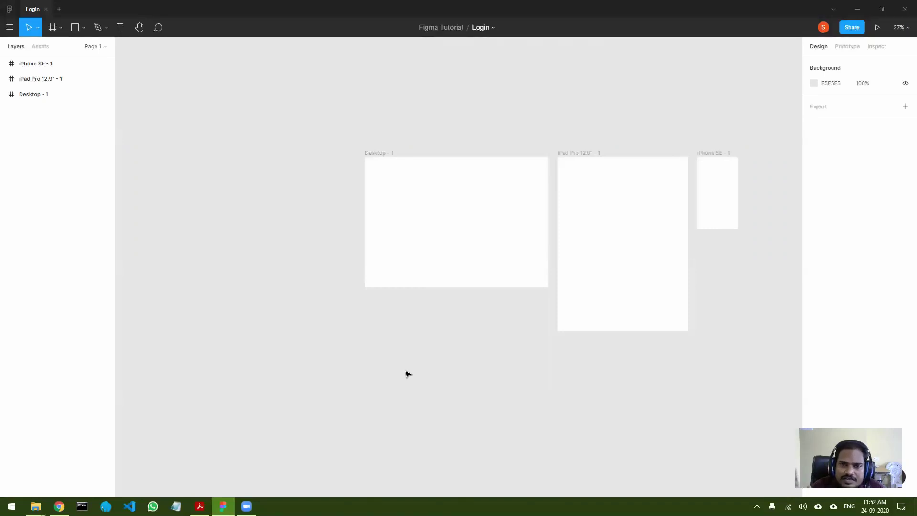
pyautogui.click(457, 261)
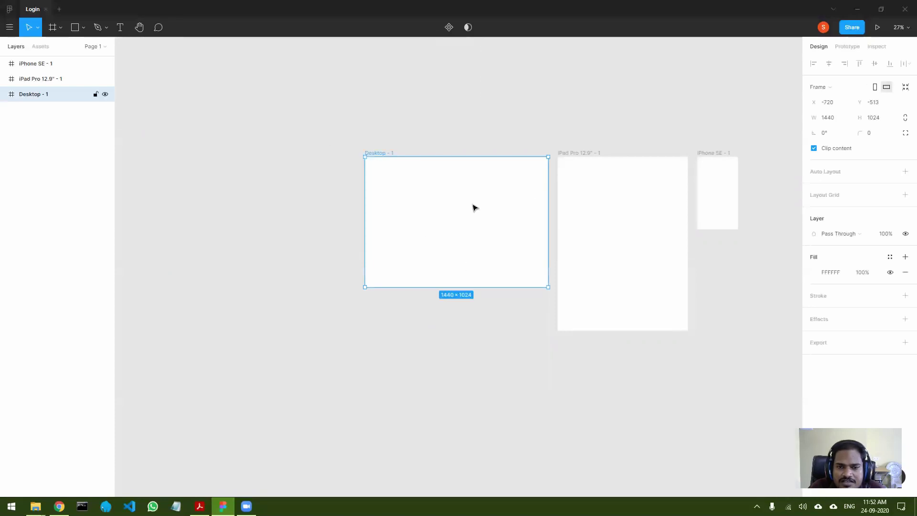
pyautogui.click(627, 194)
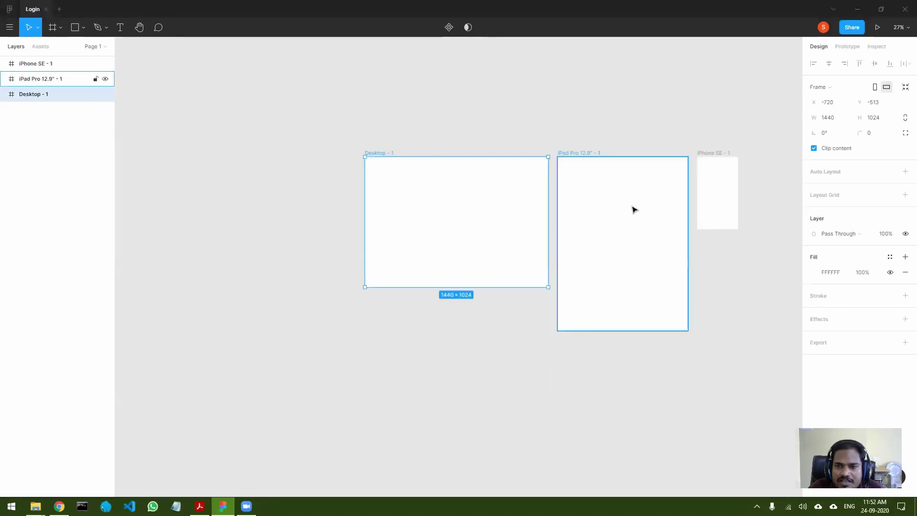
pyautogui.click(712, 194)
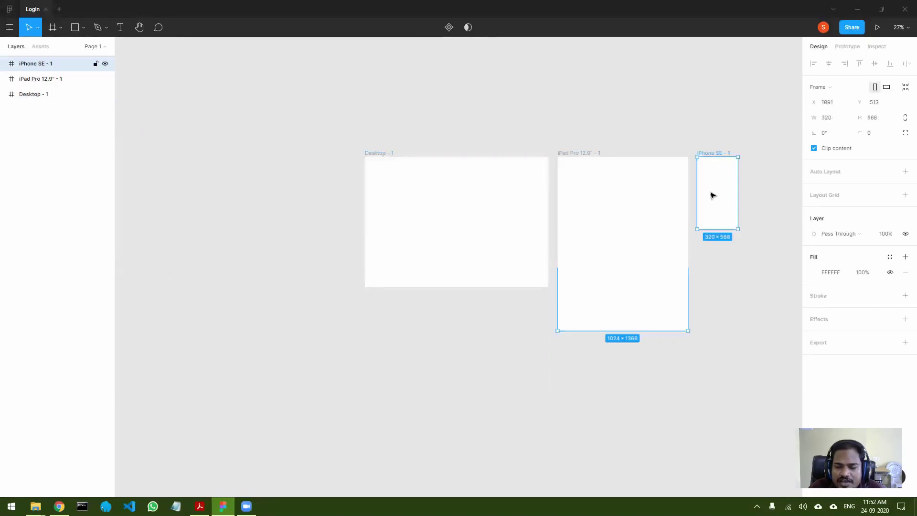
pyautogui.click(732, 273)
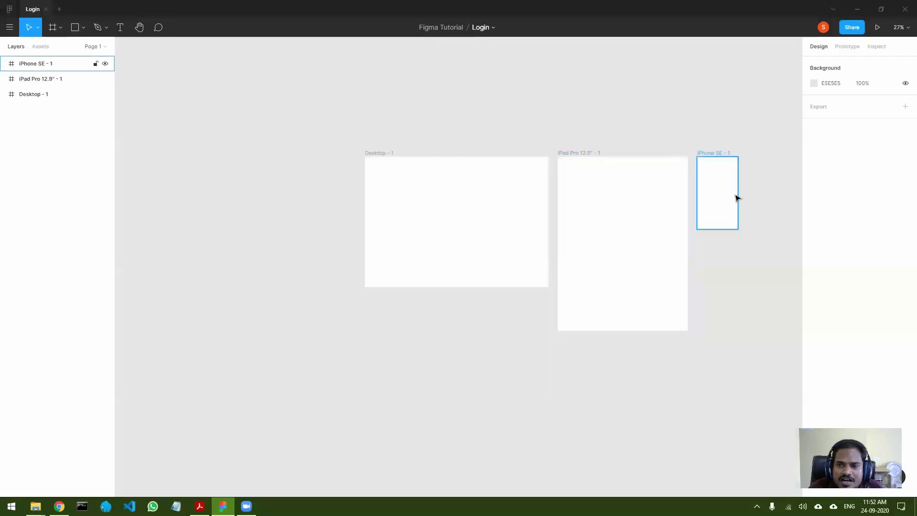
pyautogui.click(723, 204)
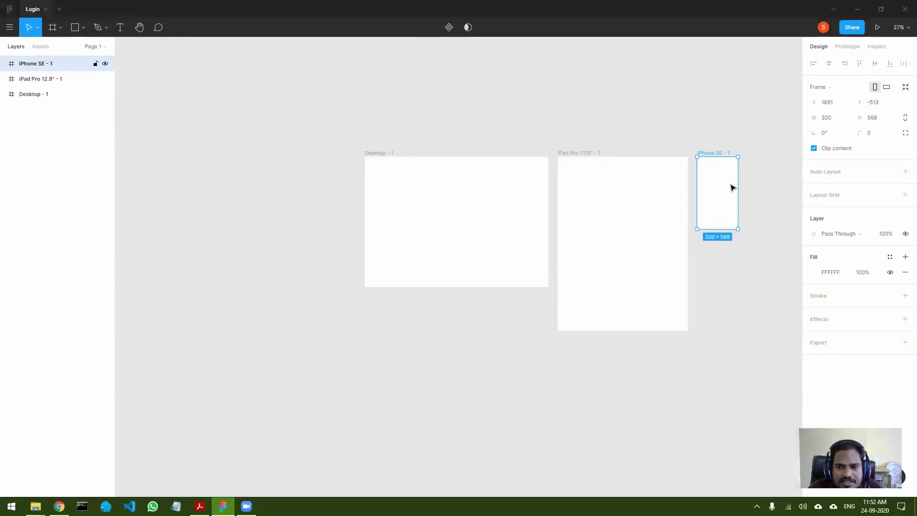
# - Delete the iPad Pro 12.9" and iPhone SE frames, keeping only the Desktop frame on the canvas
pyautogui.click(588, 205)
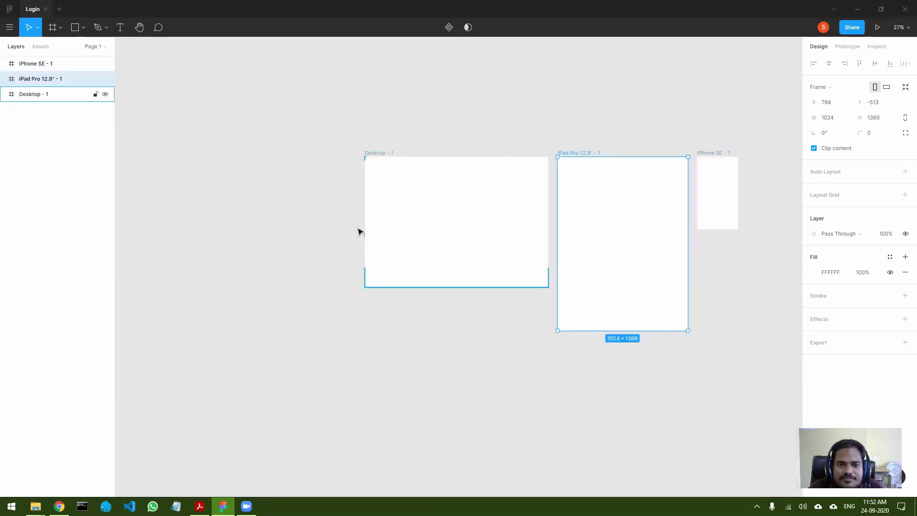
pyautogui.click(428, 245)
pyautogui.click(640, 249)
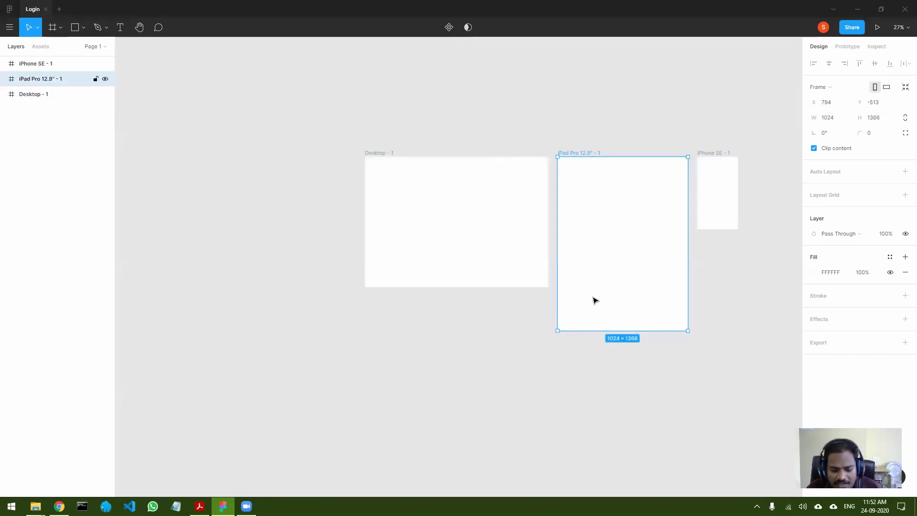
pyautogui.press('Delete')
pyautogui.click(706, 195)
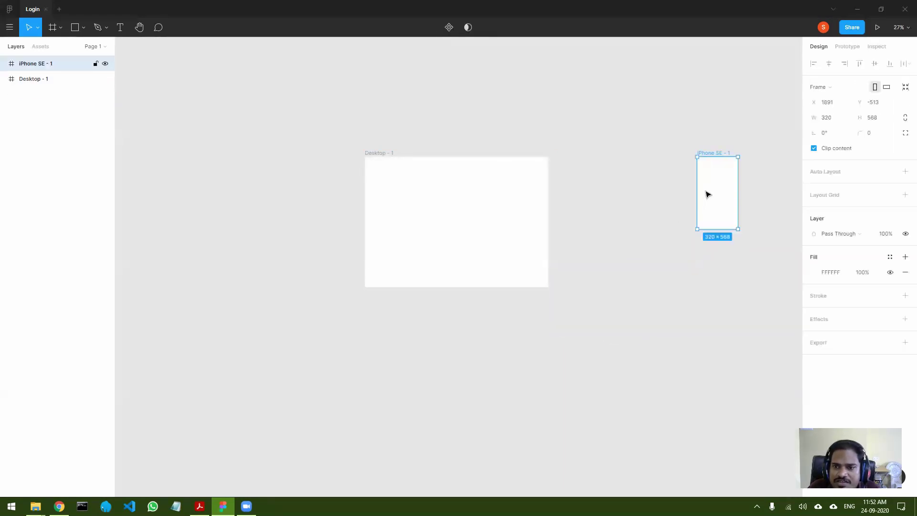
pyautogui.press('Delete')
pyautogui.click(452, 213)
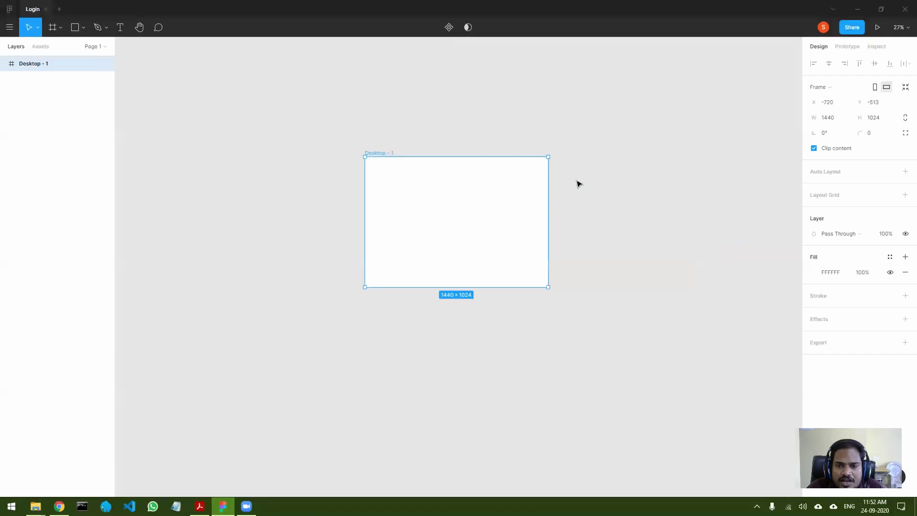
pyautogui.click(609, 248)
# - Try reducing the Desktop frame's height to about 903 from its bottom edge, and undo the resize
pyautogui.click(476, 217)
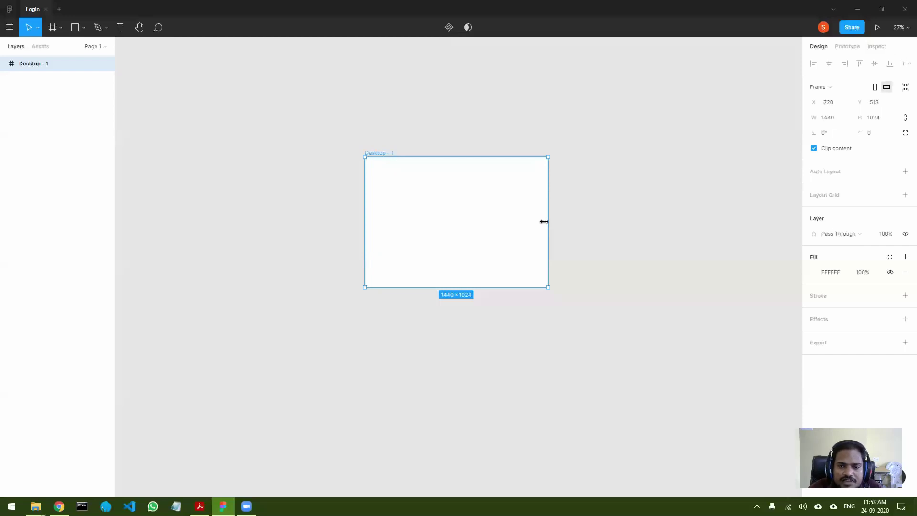
pyautogui.moveTo(514, 287)
pyautogui.mouseDown()
pyautogui.moveTo(508, 467)
pyautogui.moveTo(515, 258)
pyautogui.moveTo(518, 272)
pyautogui.mouseUp()
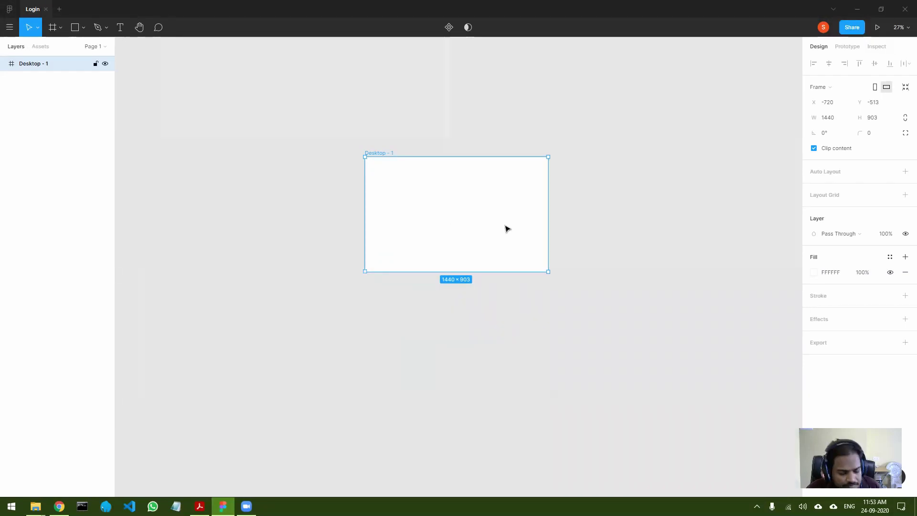
pyautogui.hotkey('ctrl', 'z')
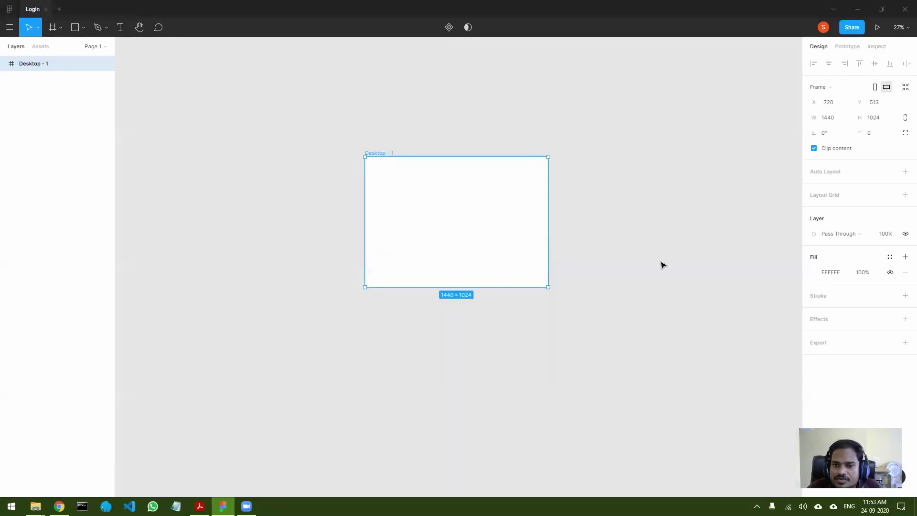
pyautogui.click(661, 265)
# - Zoom in closely on the Desktop frame and pan the canvas to bring its upper-left corner into view
pyautogui.click(461, 223)
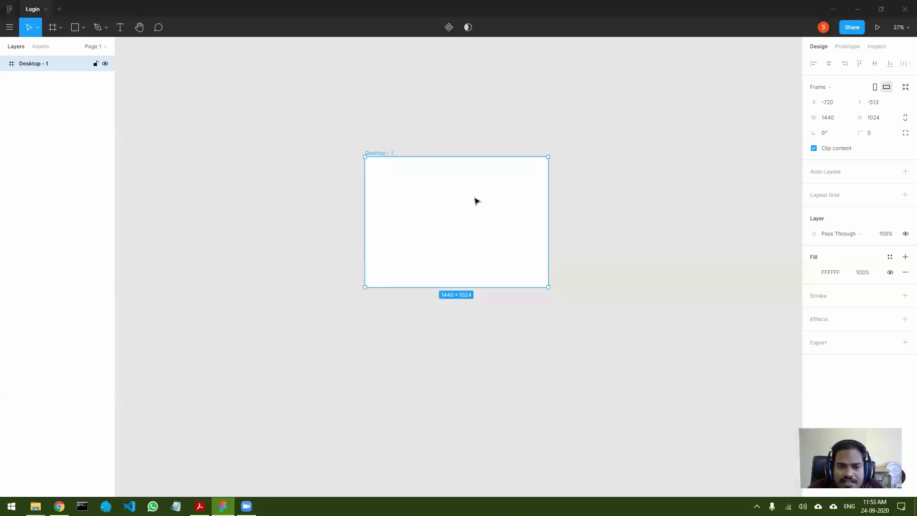
pyautogui.scroll(10, 482, 197)
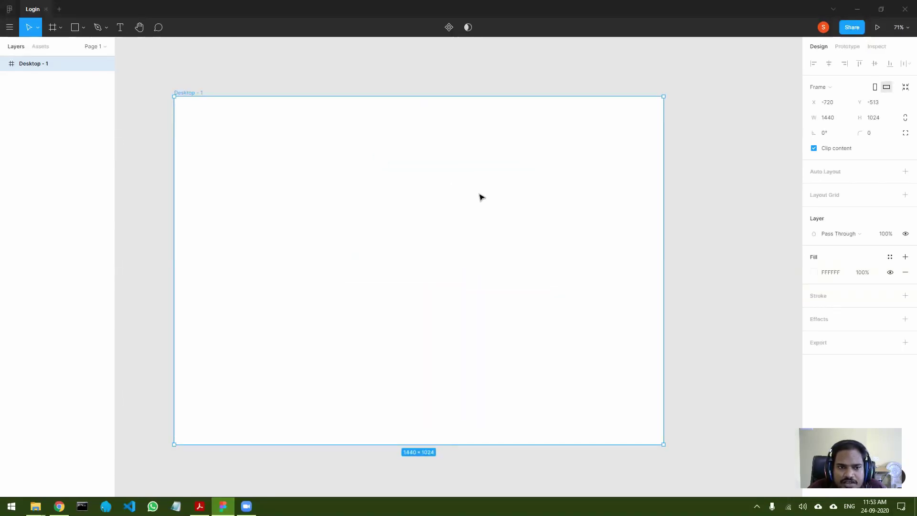
pyautogui.scroll(1, 481, 197)
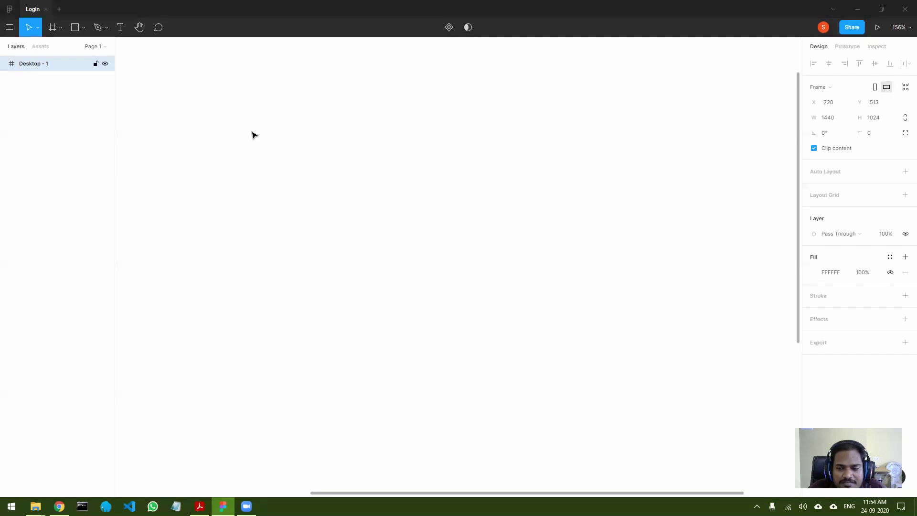
pyautogui.press('space')
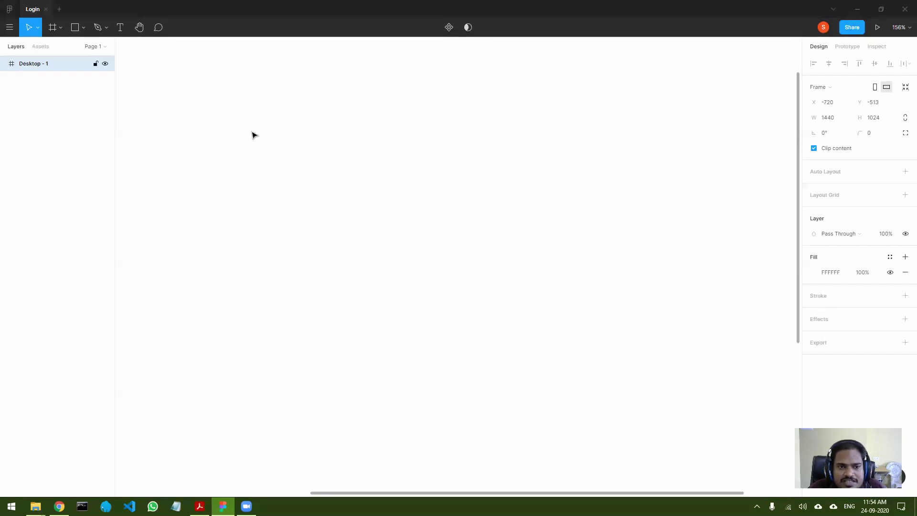
pyautogui.press('space')
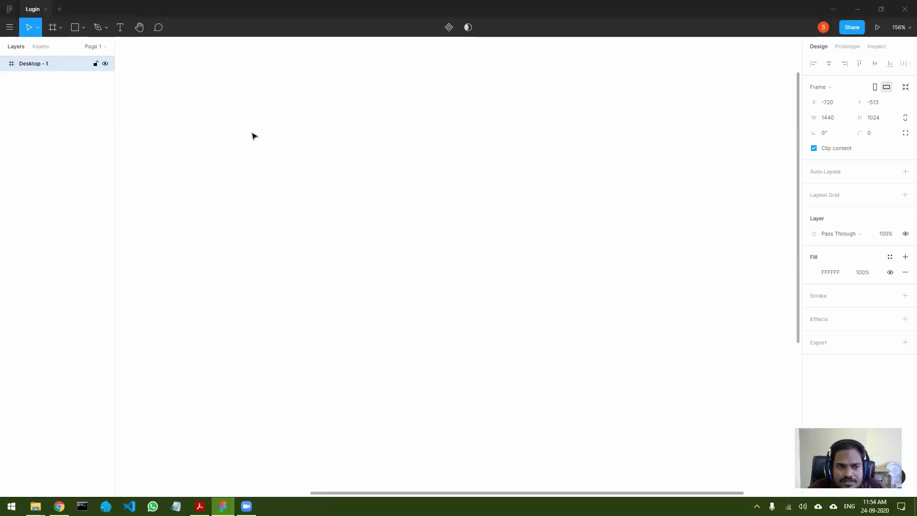
pyautogui.press('space')
pyautogui.moveTo(263, 142); pyautogui.dragTo(603, 245)
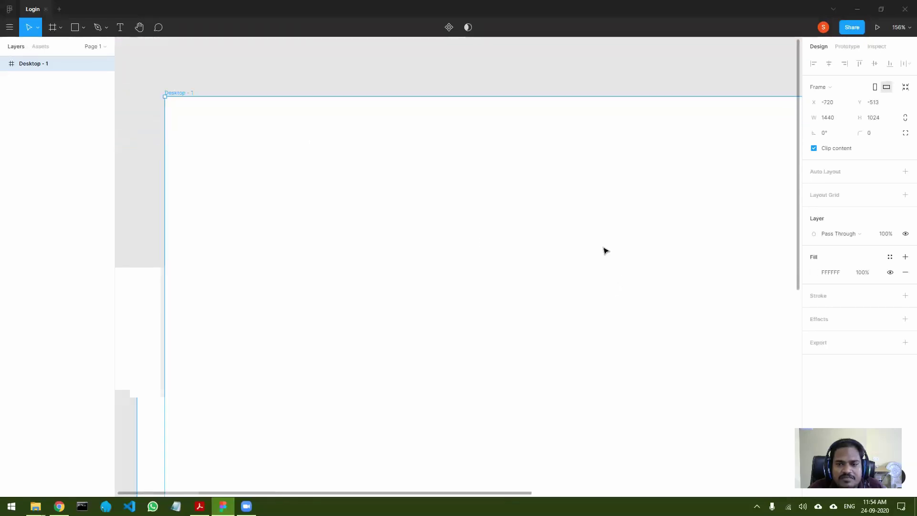
# - Pan across the Desktop frame with the Hand tool and zoom back out until the whole frame fits the view
pyautogui.click(139, 28)
pyautogui.moveTo(311, 187); pyautogui.dragTo(283, 153)
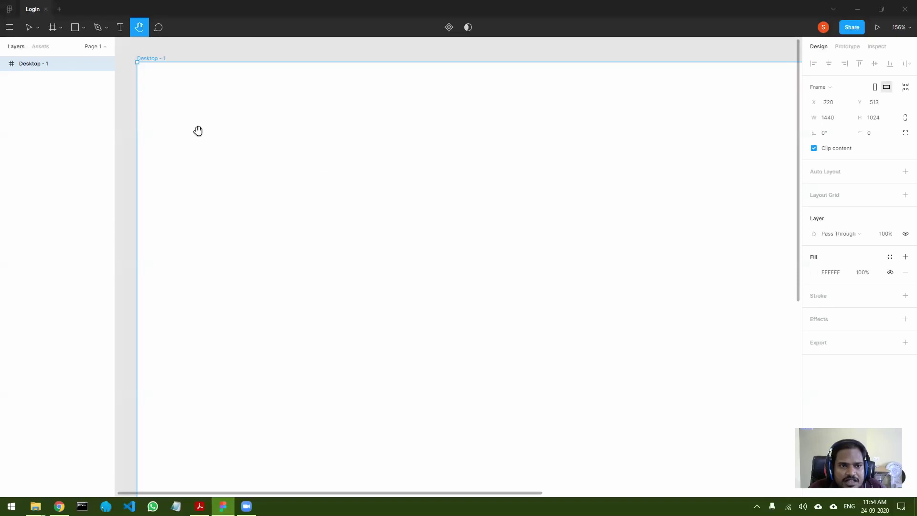
pyautogui.click(29, 29)
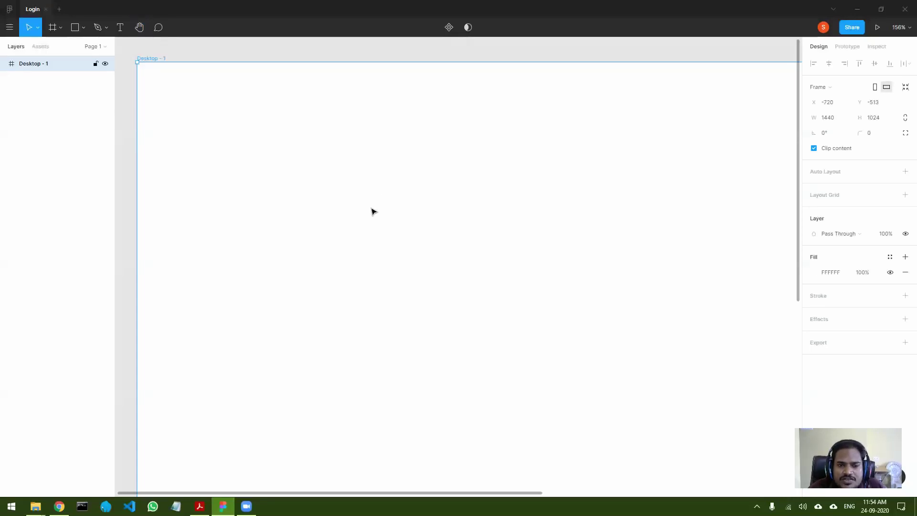
pyautogui.scroll(-2, 404, 205)
pyautogui.scroll(-2, 404, 204)
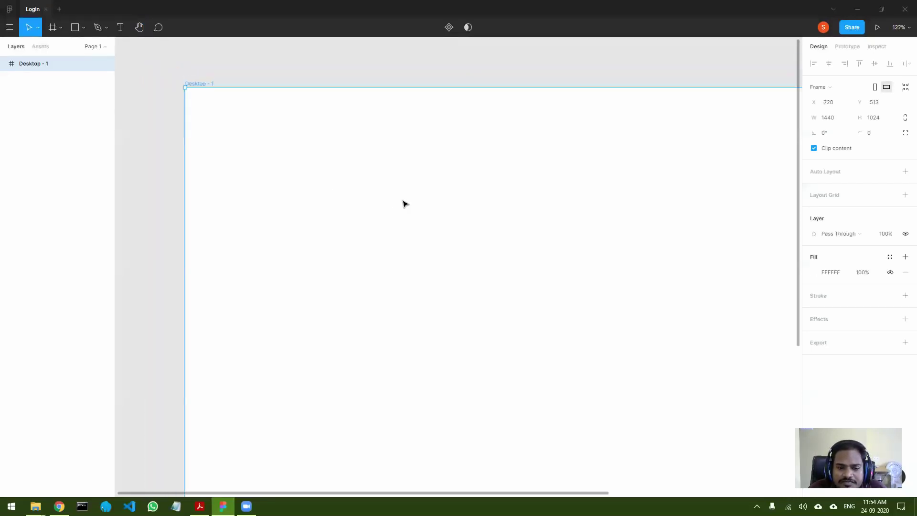
pyautogui.moveTo(379, 494); pyautogui.dragTo(432, 492)
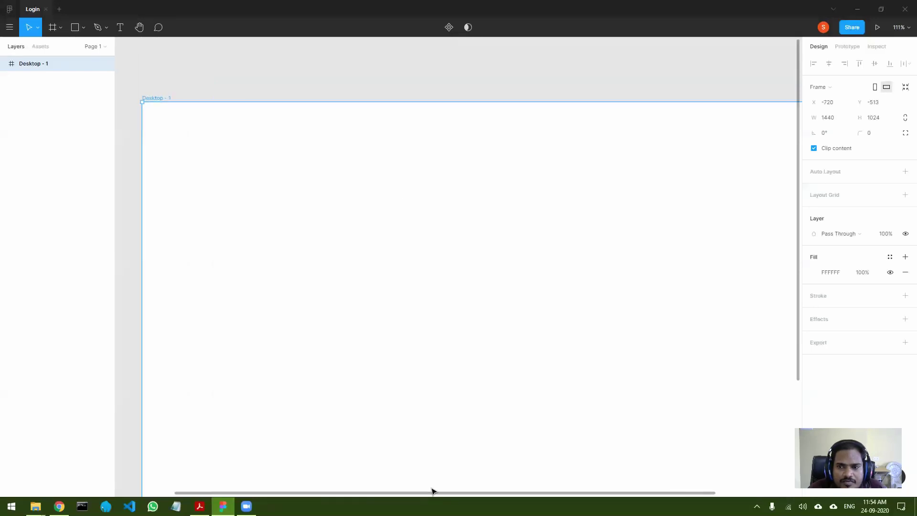
pyautogui.scroll(-3, 385, 286)
pyautogui.scroll(-2, 465, 380)
pyautogui.scroll(1, 458, 337)
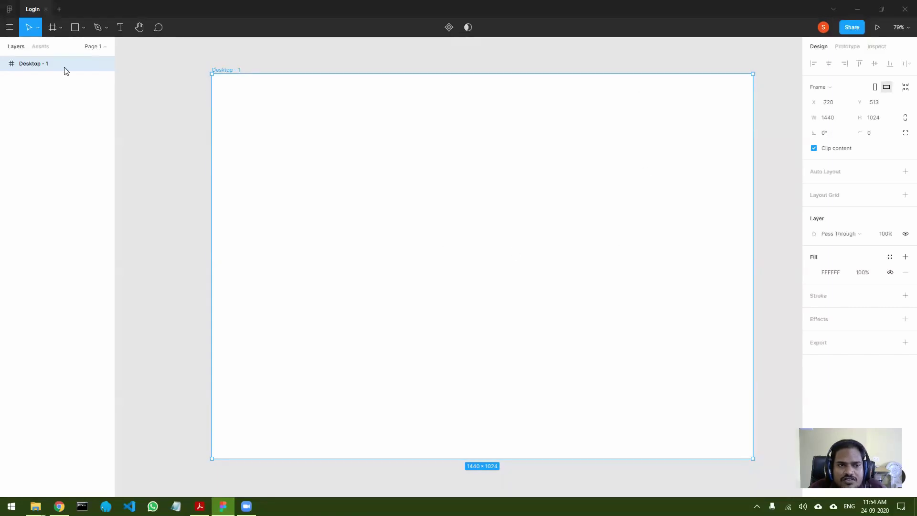
# - Rename the Desktop frame as Login Form Desktop
pyautogui.doubleClick(31, 66)
pyautogui.write('Login Form Des')
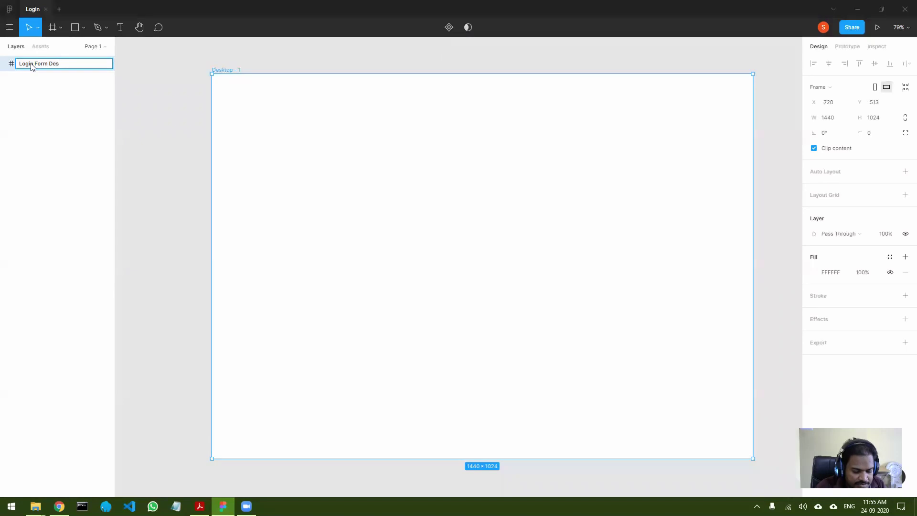
pyautogui.press('Return')
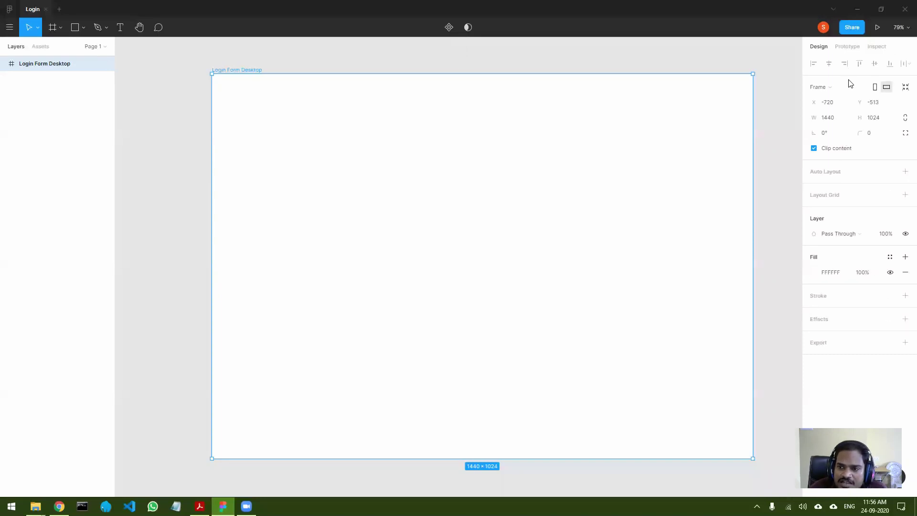
# - Change the Login Form Desktop frame's solid fill to dark blue, hex 00488A
pyautogui.click(814, 273)
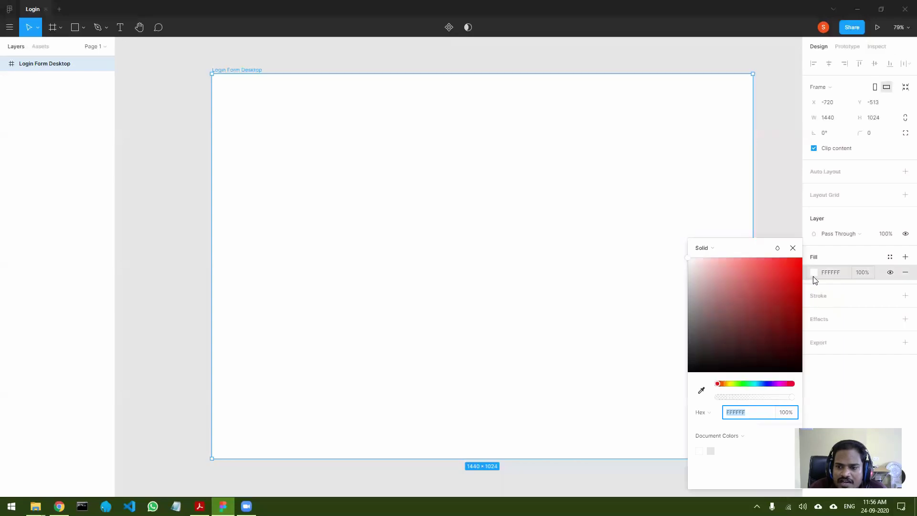
pyautogui.click(767, 384)
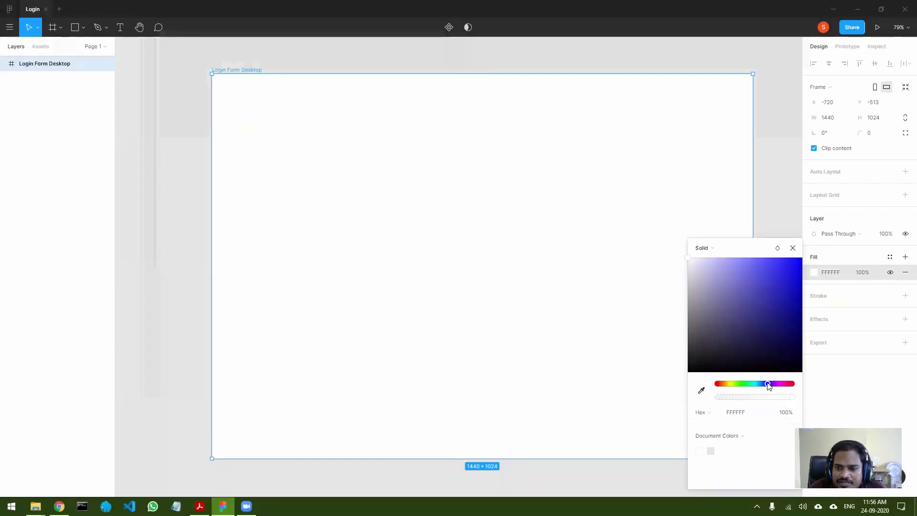
pyautogui.moveTo(768, 384); pyautogui.dragTo(761, 384)
pyautogui.moveTo(776, 306); pyautogui.dragTo(822, 317)
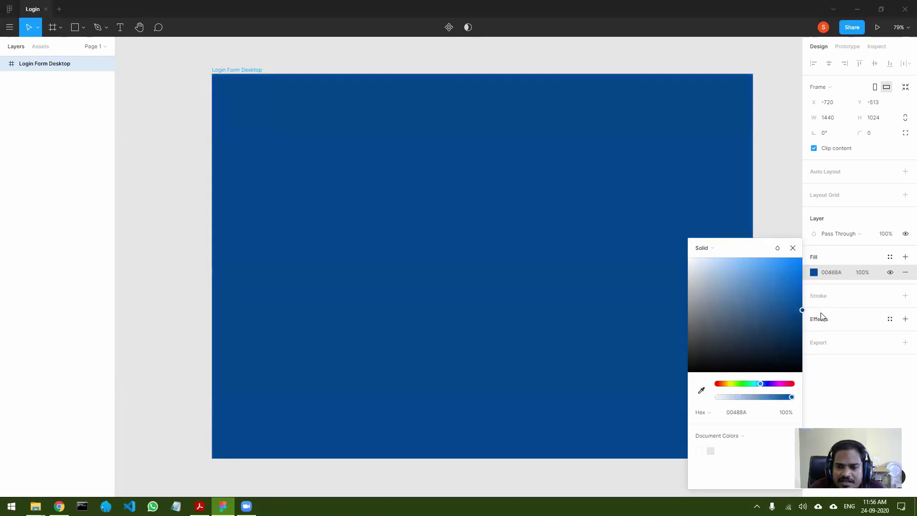
pyautogui.click(793, 247)
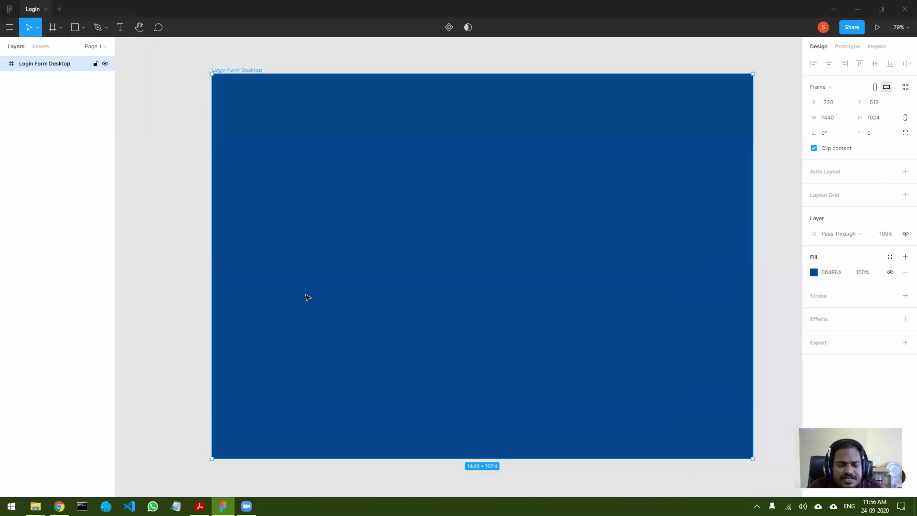
pyautogui.click(150, 242)
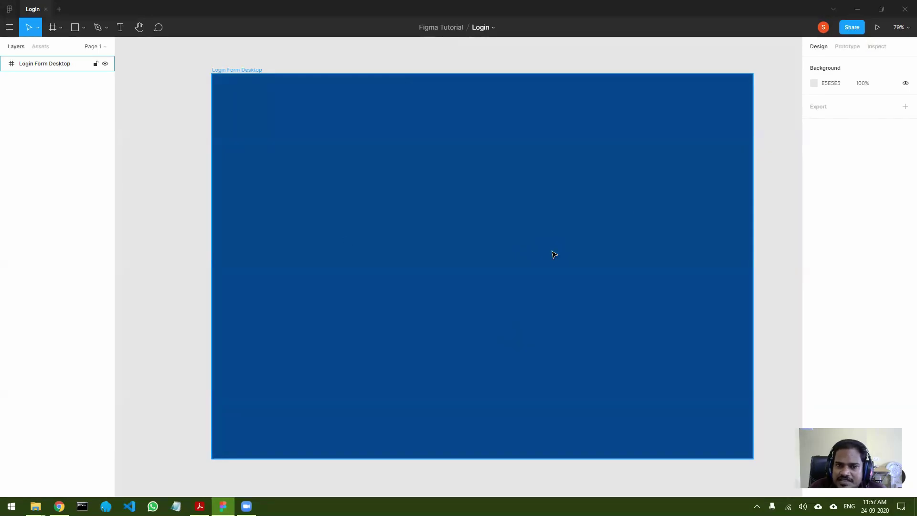
pyautogui.click(135, 85)
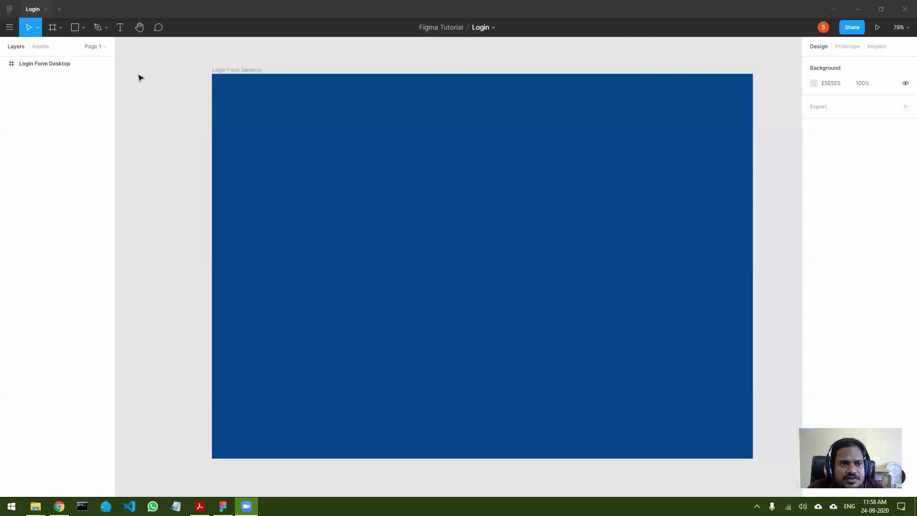
# - Draw a thin horizontal rectangle about 465 × 20 in the upper-middle area of the Login Form Desktop frame
pyautogui.click(85, 31)
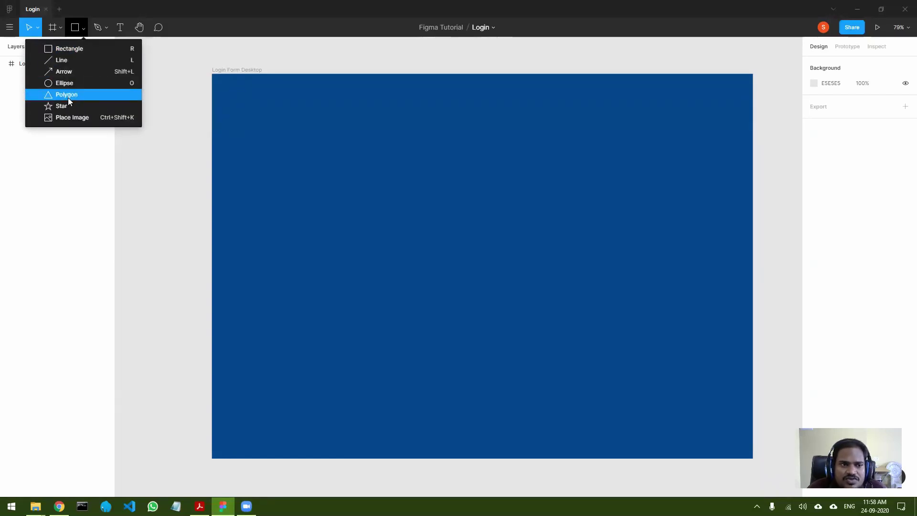
pyautogui.click(72, 49)
pyautogui.moveTo(329, 206)
pyautogui.mouseDown()
pyautogui.moveTo(610, 214)
pyautogui.moveTo(491, 211)
pyautogui.moveTo(504, 213)
pyautogui.mouseUp()
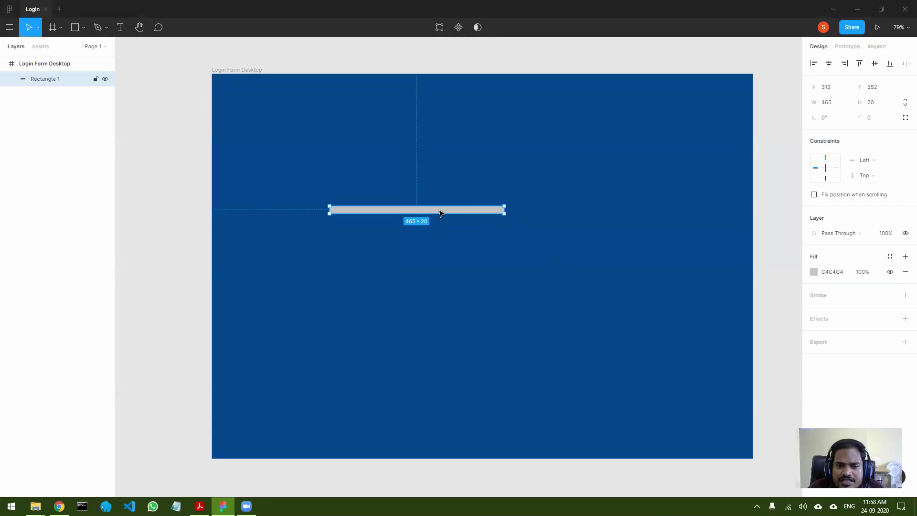
# - Change the thin rectangle's solid fill to white, hex FFFFFF
pyautogui.scroll(5, 453, 203)
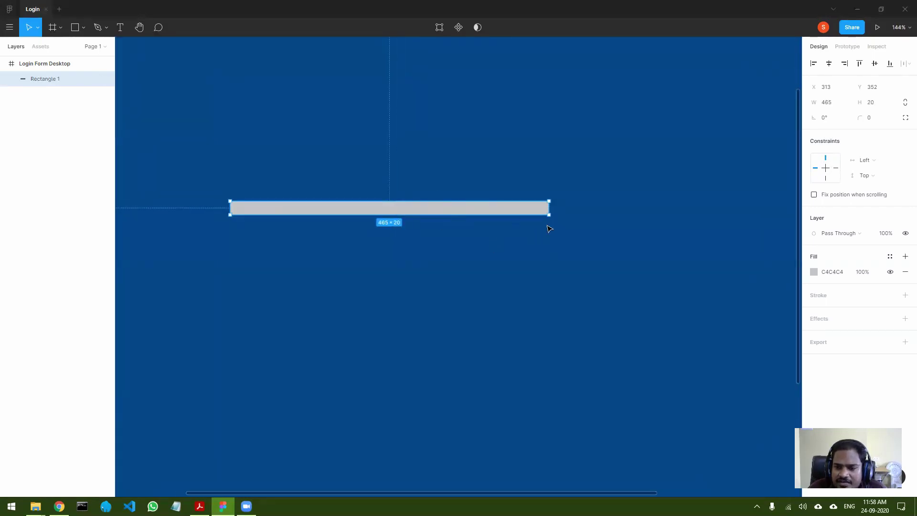
pyautogui.click(813, 272)
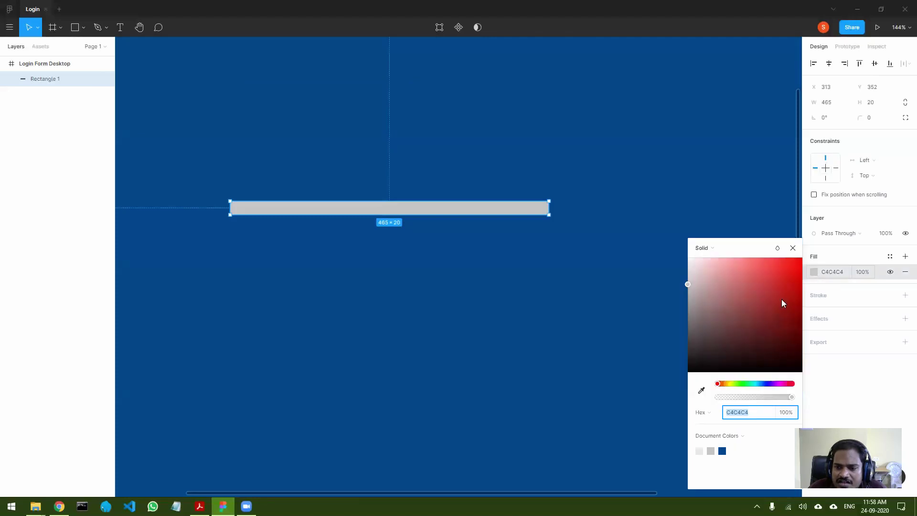
pyautogui.moveTo(689, 286); pyautogui.dragTo(680, 253)
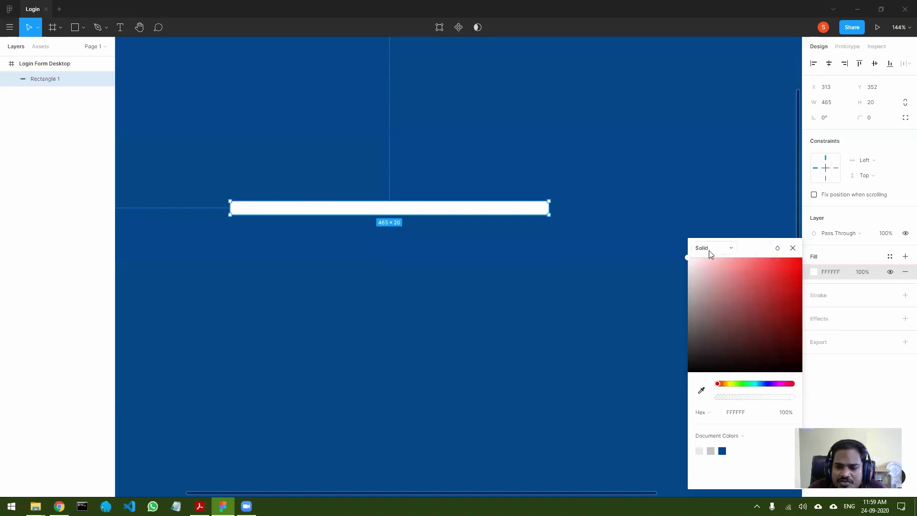
pyautogui.moveTo(689, 261)
pyautogui.mouseDown()
pyautogui.moveTo(691, 297)
pyautogui.moveTo(734, 315)
pyautogui.moveTo(774, 319)
pyautogui.moveTo(786, 276)
pyautogui.moveTo(800, 277)
pyautogui.moveTo(729, 323)
pyautogui.moveTo(728, 279)
pyautogui.moveTo(684, 260)
pyautogui.mouseUp()
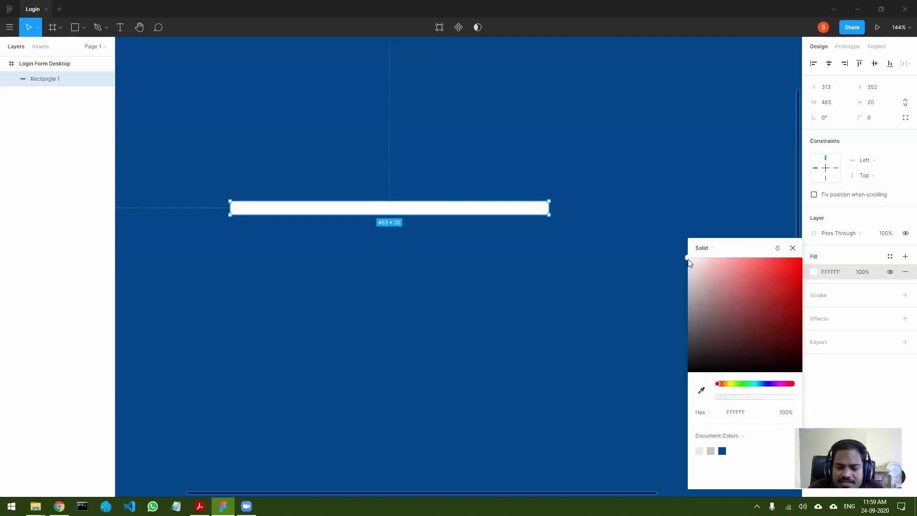
pyautogui.click(793, 249)
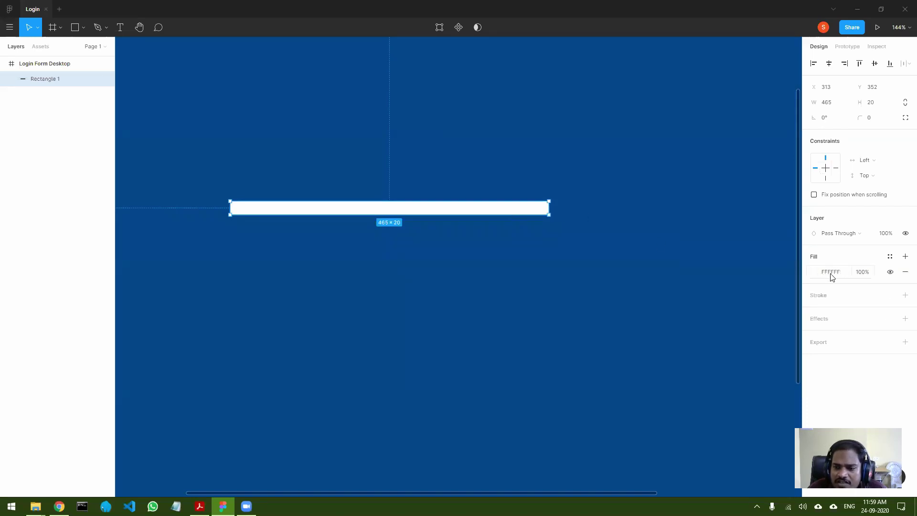
# - Reduce the thin white rectangle's fill opacity to 10%
pyautogui.click(863, 273)
pyautogui.click(860, 276)
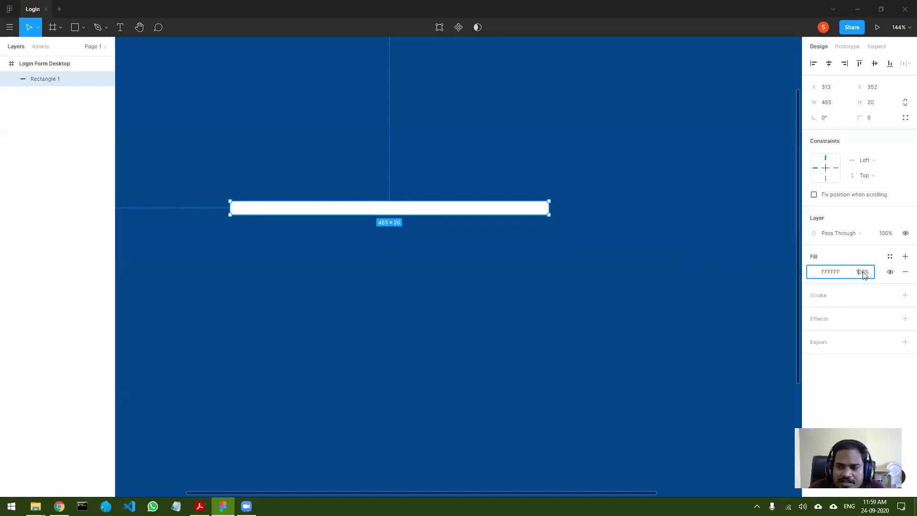
pyautogui.doubleClick(860, 274)
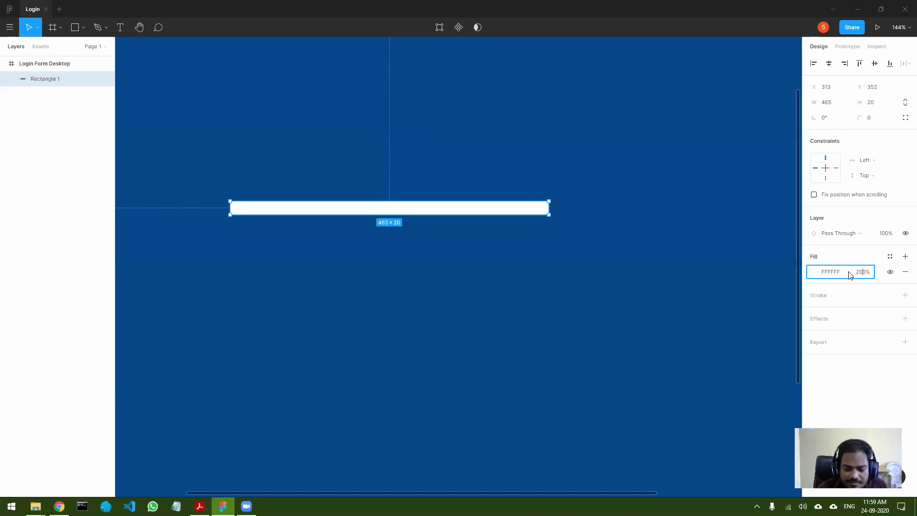
pyautogui.press('Return')
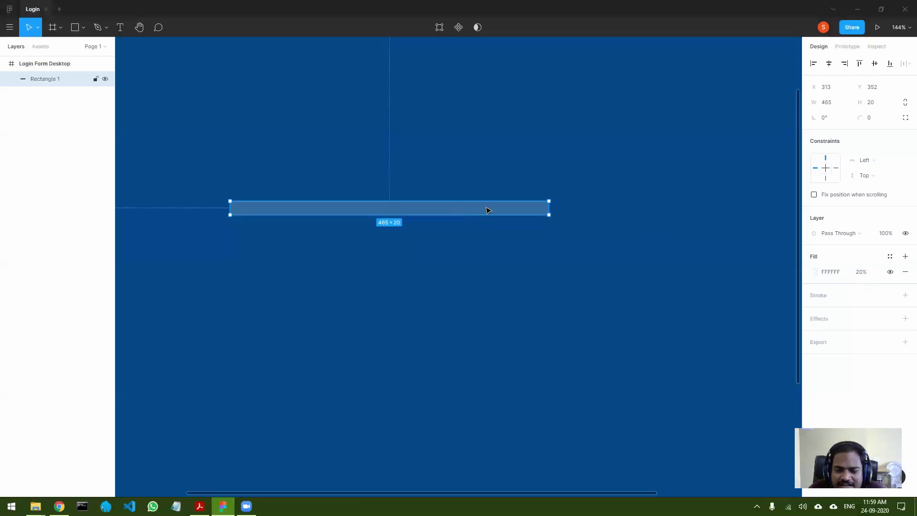
pyautogui.click(862, 272)
pyautogui.click(862, 272)
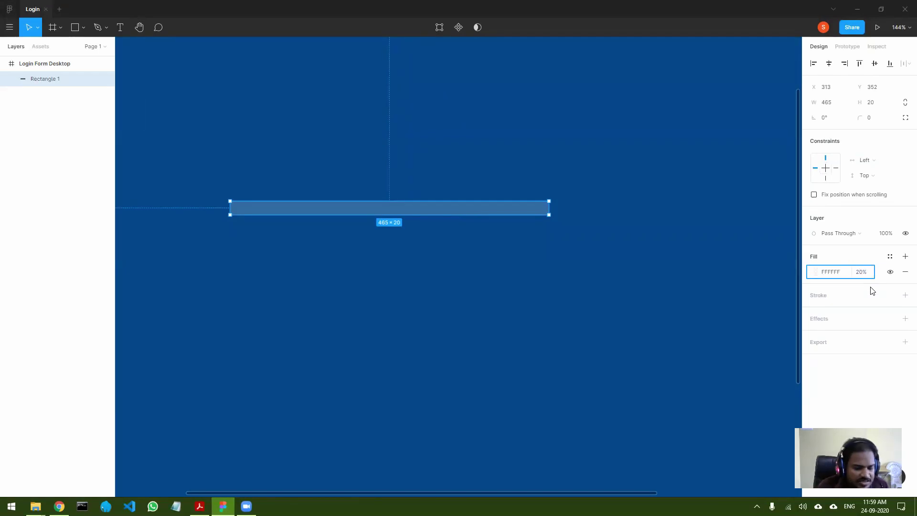
pyautogui.press('Return')
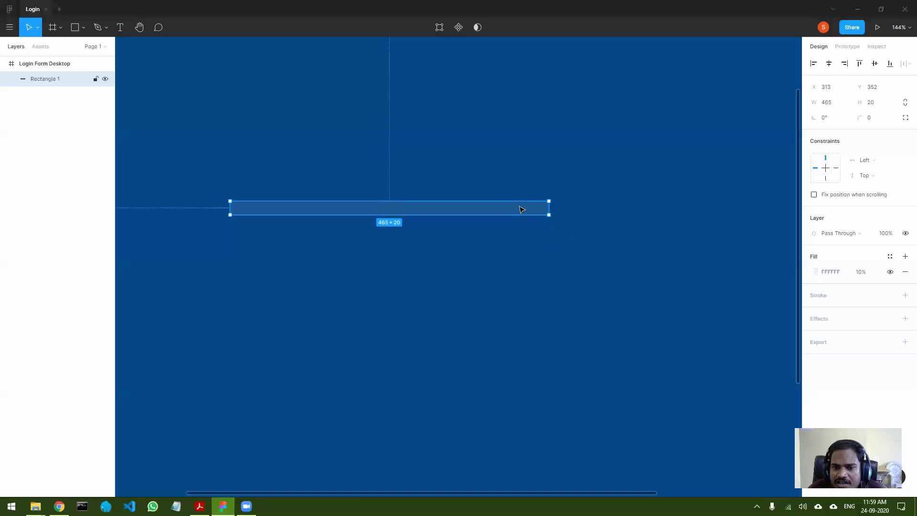
# - Move the thin rectangle to about X 384, Y 347 and narrow it to about 453 wide
pyautogui.moveTo(533, 210); pyautogui.dragTo(581, 201)
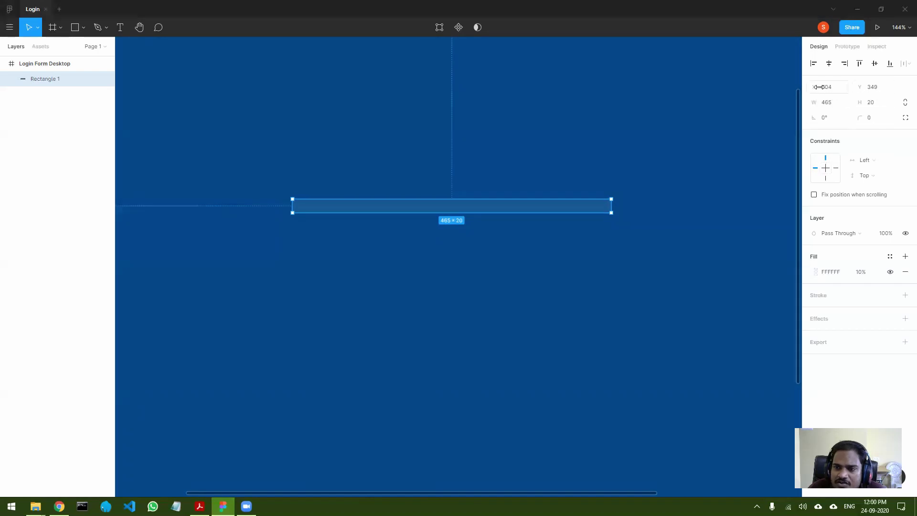
pyautogui.moveTo(815, 87); pyautogui.dragTo(794, 87)
pyautogui.moveTo(860, 87); pyautogui.dragTo(803, 102)
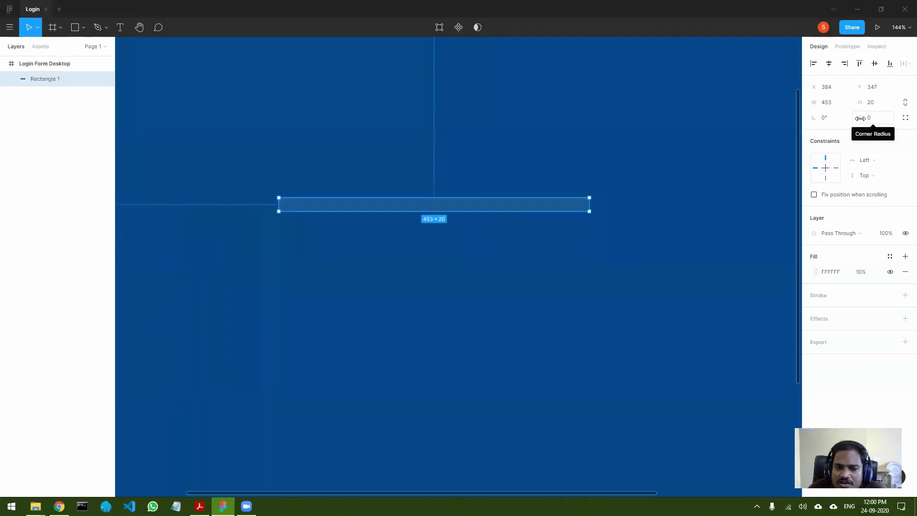
# - Round the thin rectangle's corners with a radius of 15
pyautogui.moveTo(861, 118); pyautogui.dragTo(90, 111)
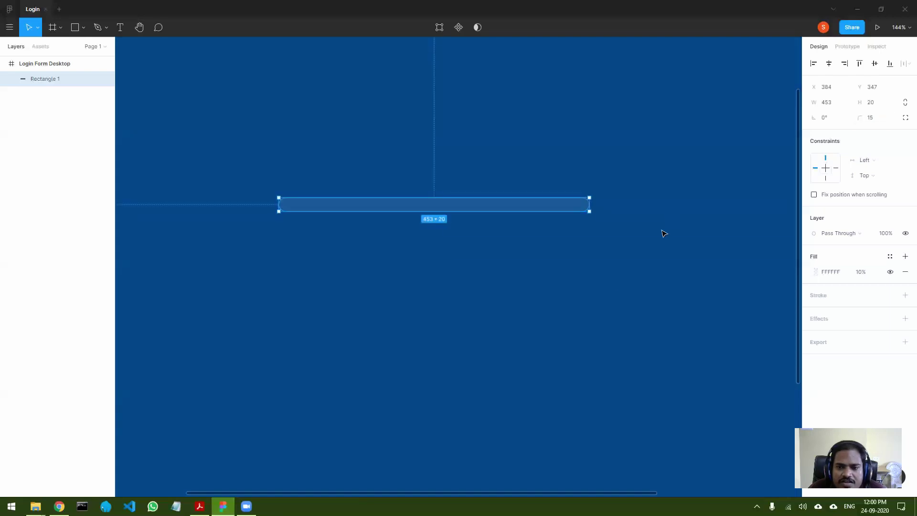
pyautogui.click(615, 270)
pyautogui.click(495, 205)
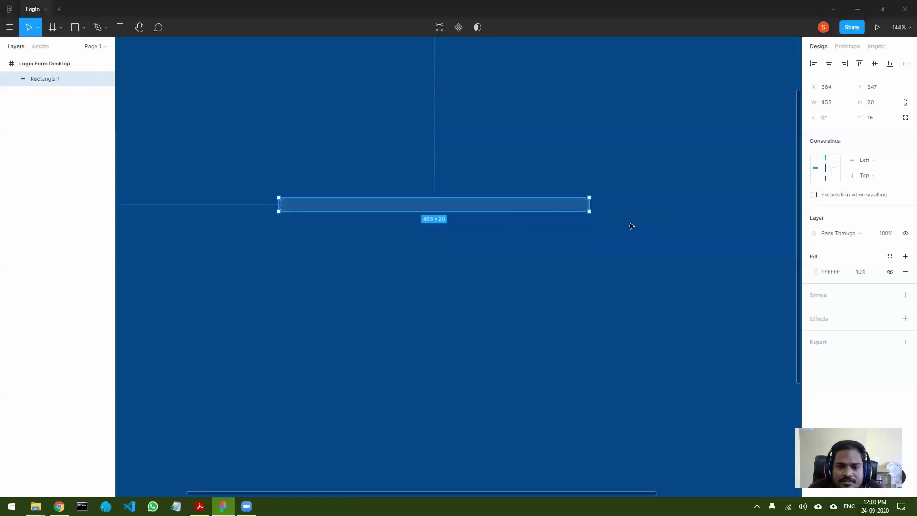
# - Rotate the rounded bar to a diagonal of about 37°, rising toward the upper right
pyautogui.moveTo(592, 213); pyautogui.dragTo(594, 91)
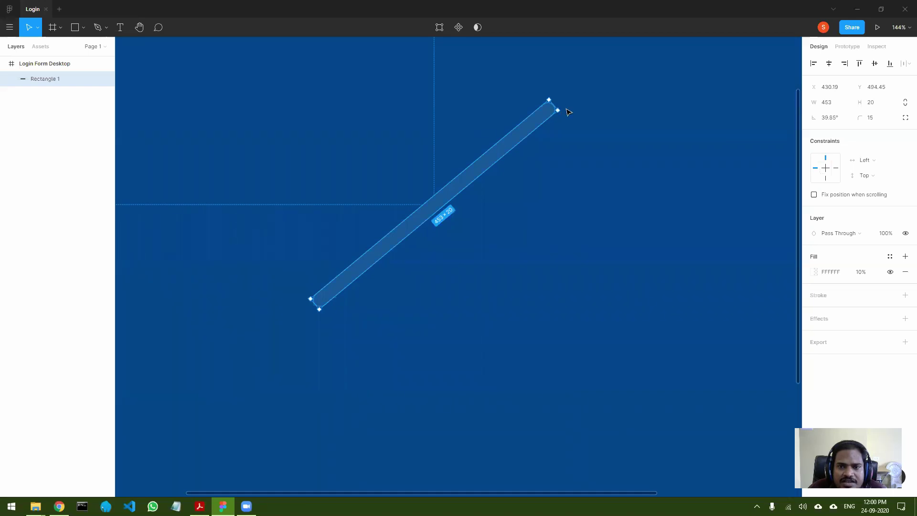
pyautogui.moveTo(562, 110); pyautogui.dragTo(567, 125)
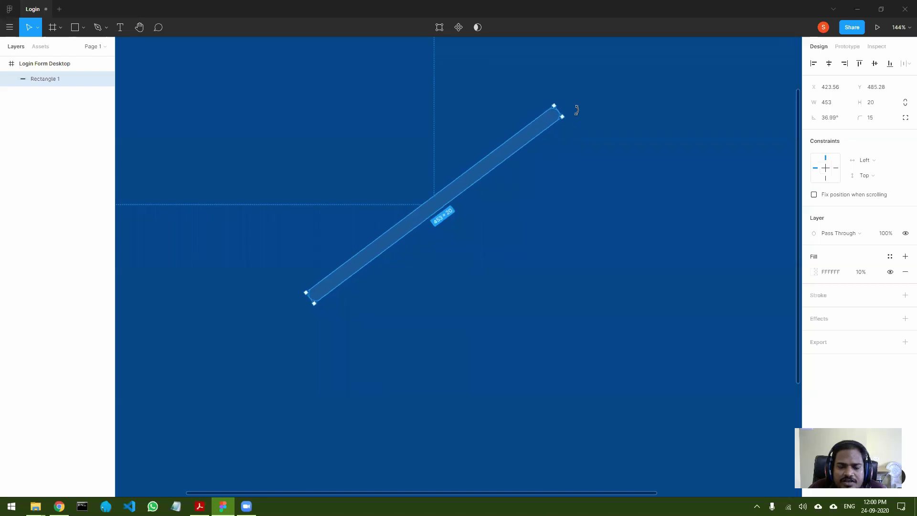
pyautogui.click(583, 185)
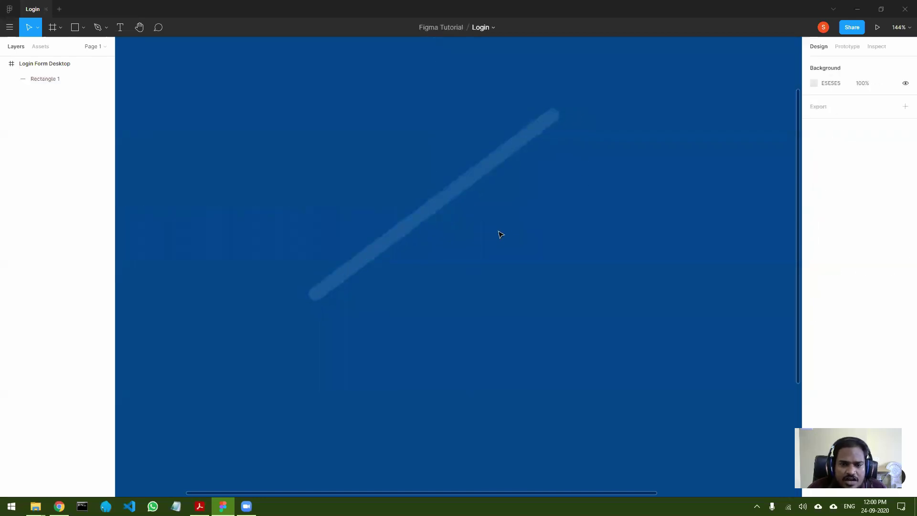
# - Move the diagonal bar to the frame's lower-left edge, at about X -120, Y 958, so it is partly cut off
pyautogui.scroll(-5, 500, 234)
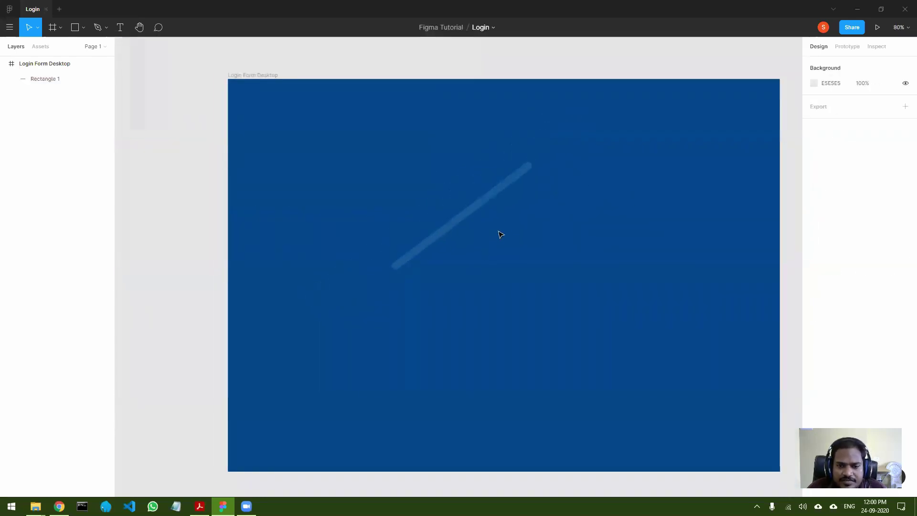
pyautogui.hscroll(3, 499, 235)
pyautogui.scroll(-1, 500, 235)
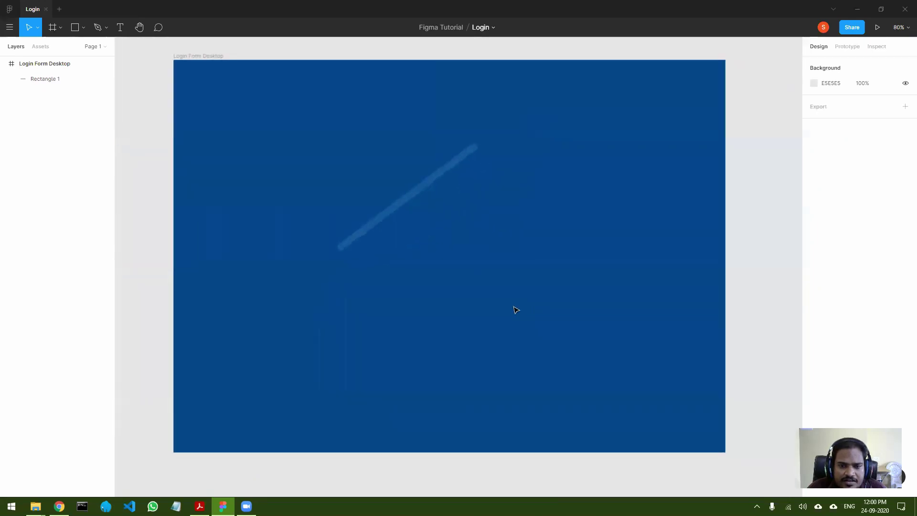
pyautogui.moveTo(429, 196); pyautogui.dragTo(216, 372)
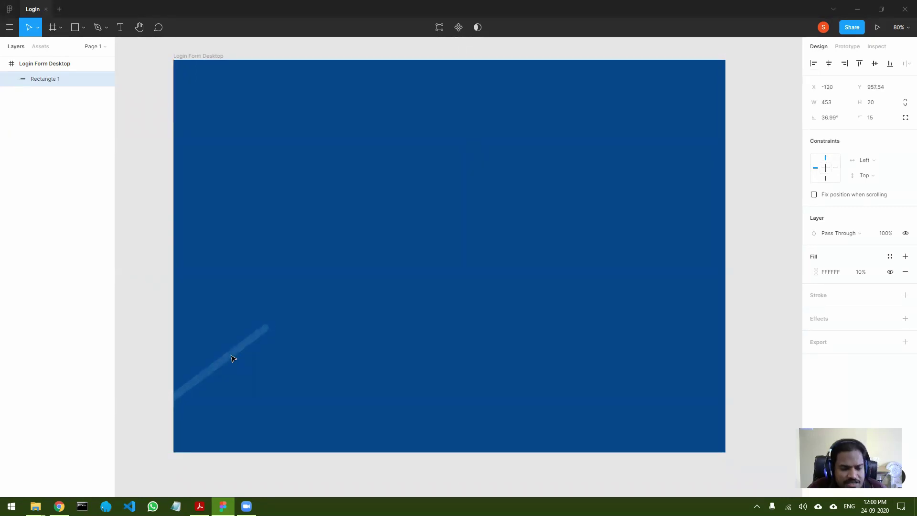
pyautogui.click(347, 355)
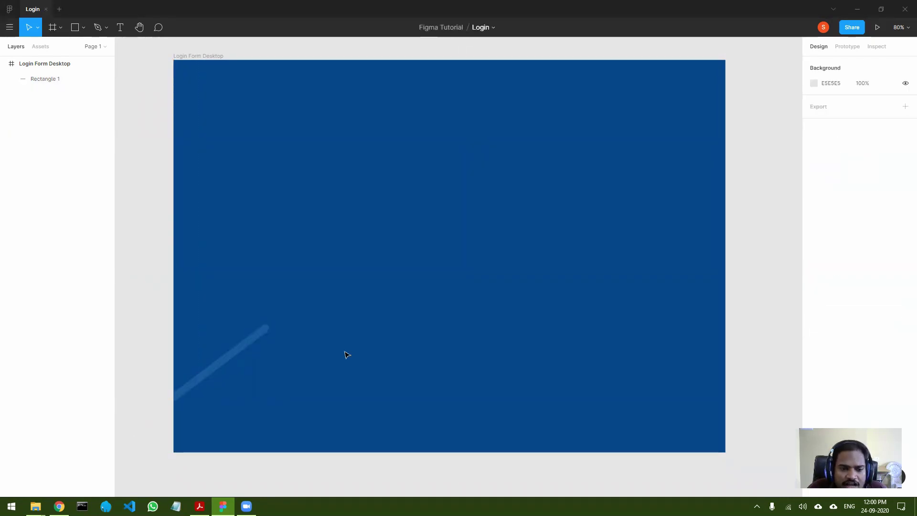
# - Duplicate the diagonal bar, place the copy near the frame's centre, and lengthen it to about 649
pyautogui.click(247, 344)
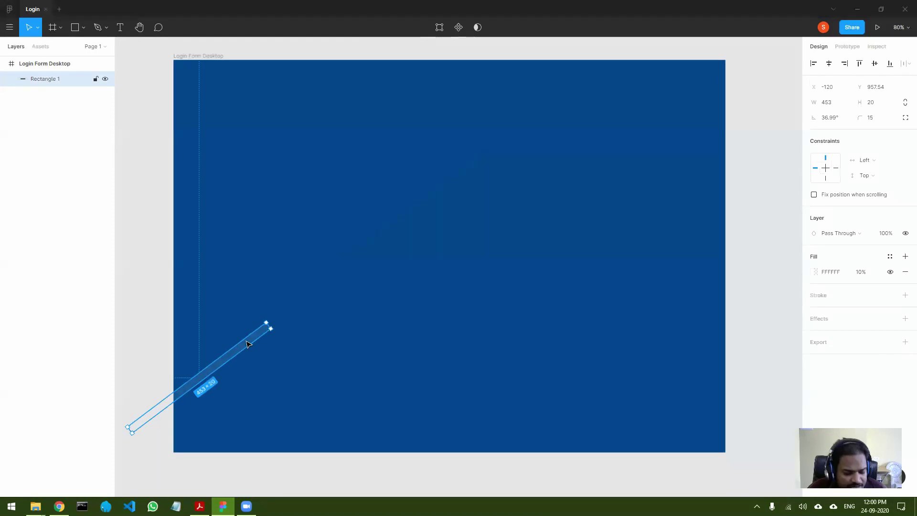
pyautogui.hotkey('ctrl', 'd')
pyautogui.moveTo(256, 344); pyautogui.dragTo(491, 232)
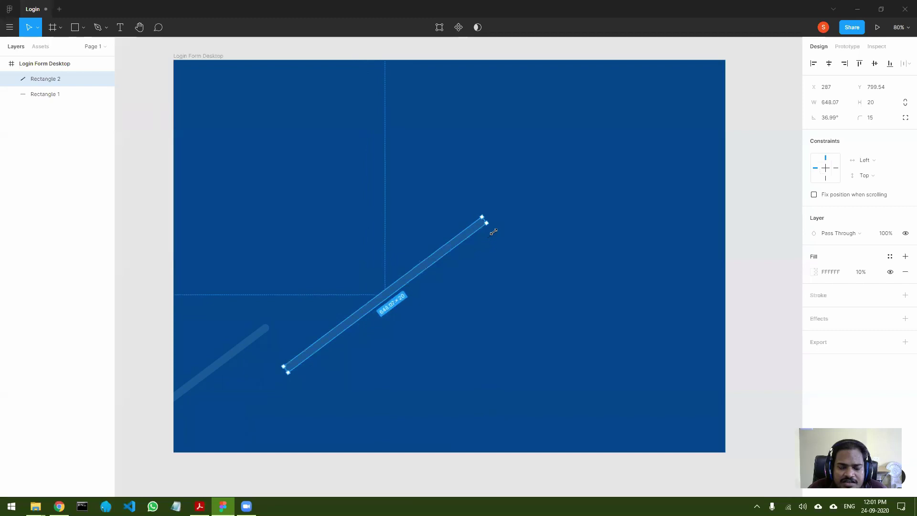
# - Set the long central bar's fill opacity to 20%
pyautogui.click(860, 273)
pyautogui.click(860, 274)
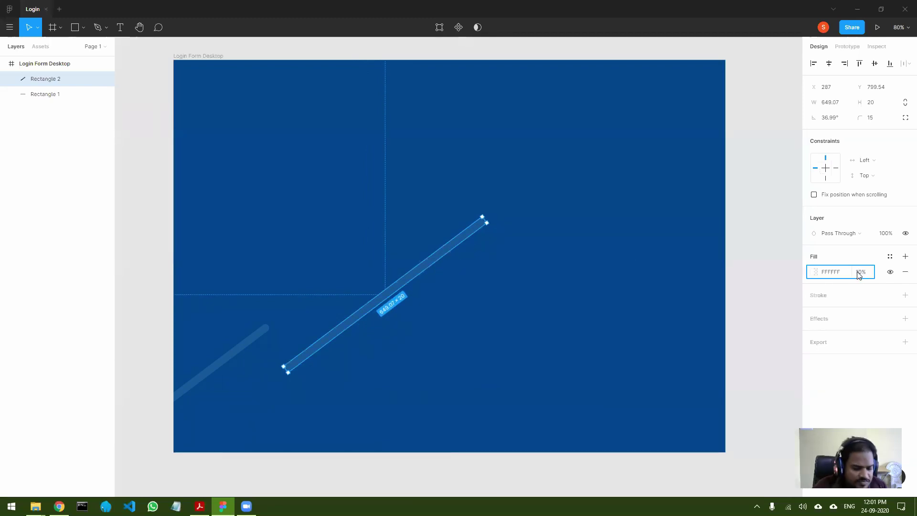
pyautogui.write('20')
pyautogui.press('Return')
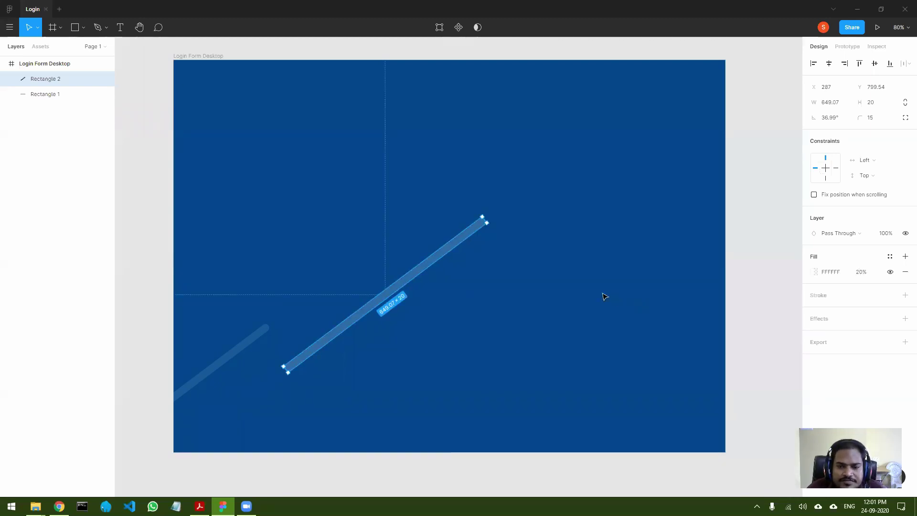
pyautogui.click(603, 281)
# - Duplicate the long central bar, move the copy to the frame's upper-left area, and shorten it to about 201
pyautogui.click(459, 243)
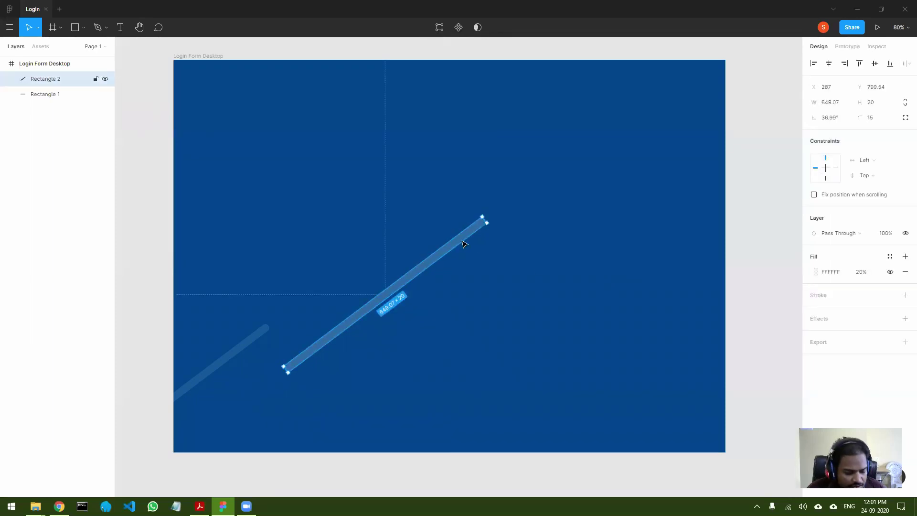
pyautogui.hotkey('ctrl', 'd')
pyautogui.moveTo(470, 234); pyautogui.dragTo(358, 177)
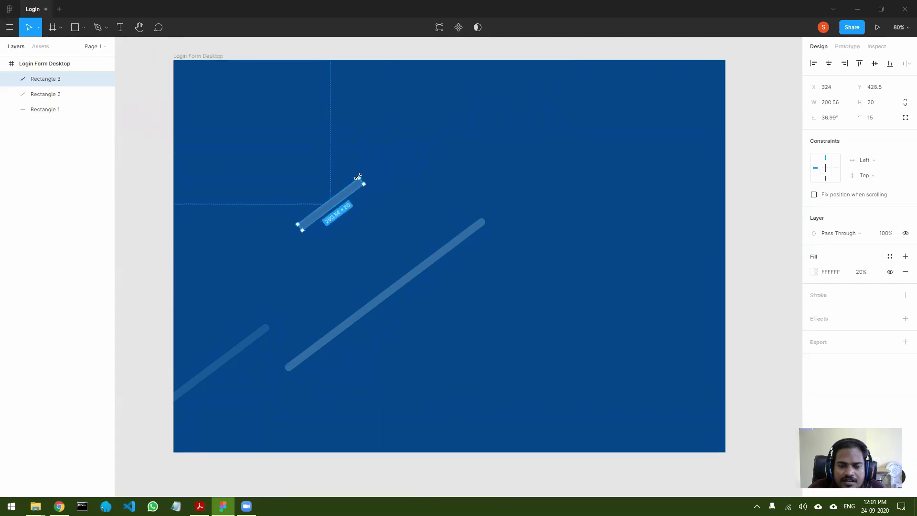
pyautogui.click(455, 196)
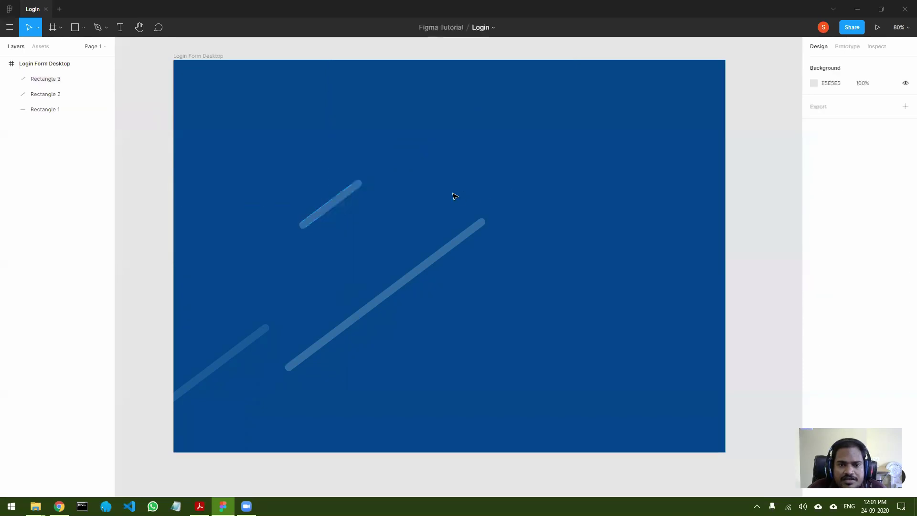
# - Duplicate the upper-left bar, move the copy to the frame's right side, and shorten it to about 96
pyautogui.click(343, 200)
pyautogui.hotkey('ctrl', 'd')
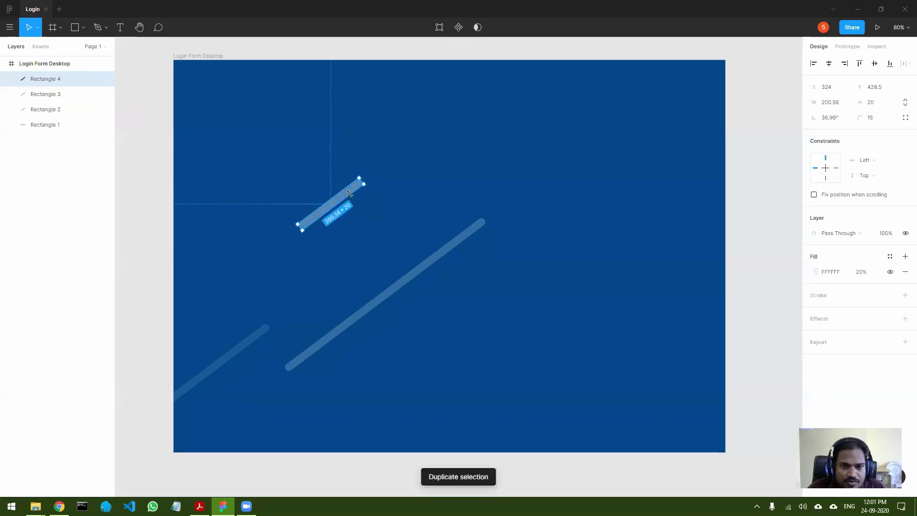
pyautogui.moveTo(351, 195); pyautogui.dragTo(625, 176)
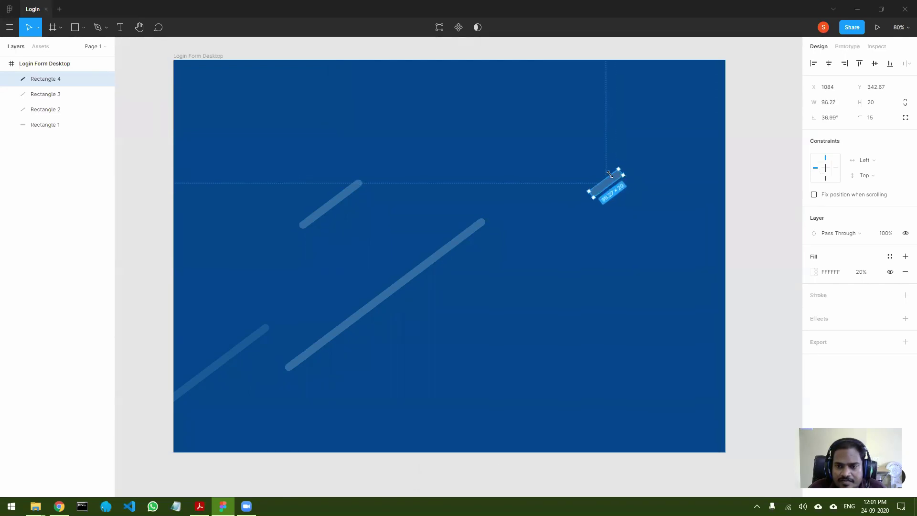
# - Duplicate the shortest bar, place the copy across the frame's upper edge on the right, and lengthen it to about 396
pyautogui.hotkey('ctrl', 'd')
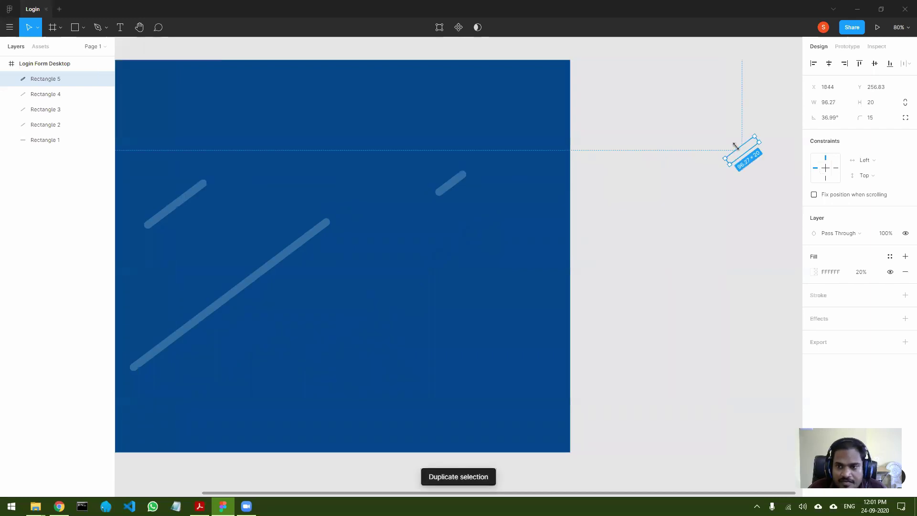
pyautogui.moveTo(735, 145); pyautogui.dragTo(402, 106)
pyautogui.moveTo(442, 80); pyautogui.dragTo(502, 45)
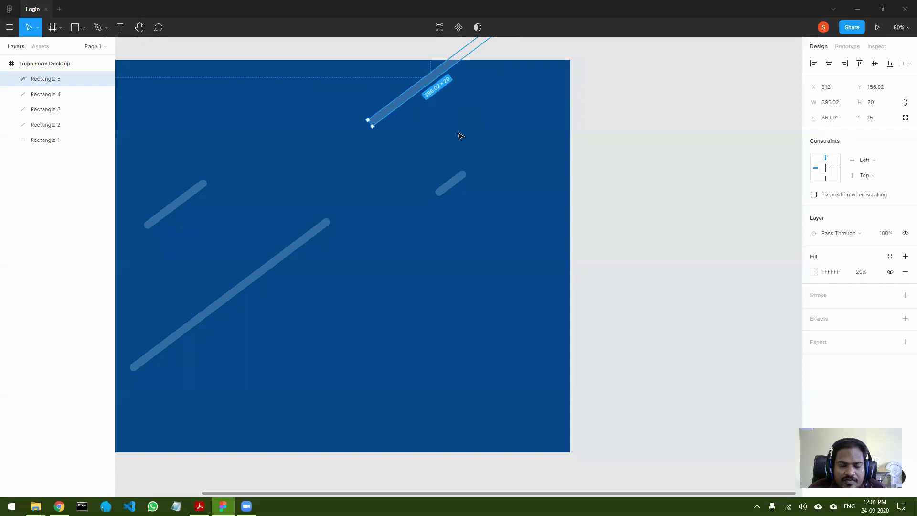
pyautogui.click(388, 309)
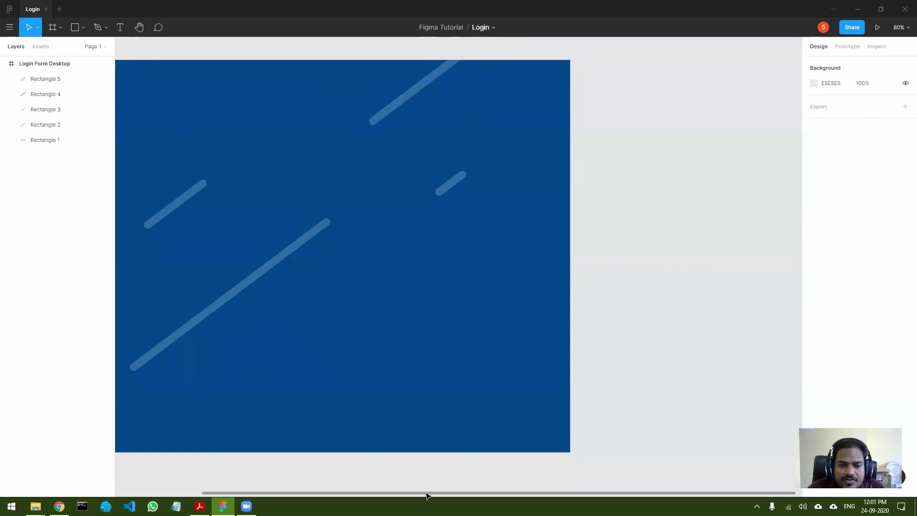
# - Duplicate the shortest bar and shrink the copy into a dot about 20 × 20, placed to the lower right of the long bar
pyautogui.hscroll(-5, 478, 382)
pyautogui.moveTo(585, 187); pyautogui.dragTo(495, 337)
pyautogui.hotkey('ctrl', 'd')
pyautogui.scroll(5, 463, 327)
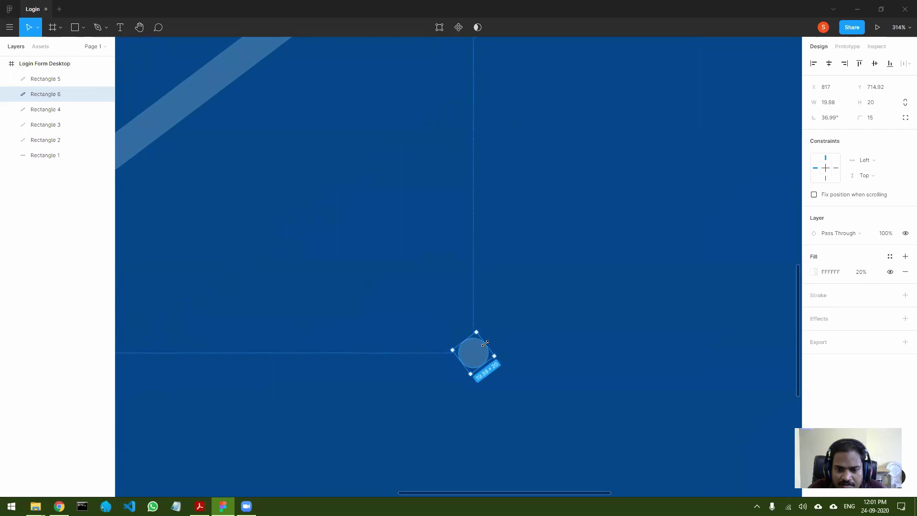
pyautogui.click(525, 329)
# - Duplicate the dot and place the copy above and slightly right of it, at about X 858, Y 647
pyautogui.click(473, 358)
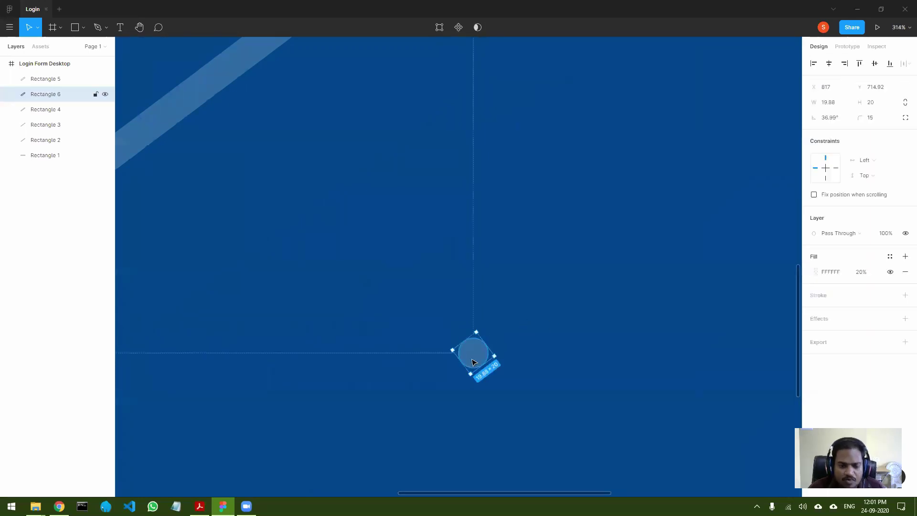
pyautogui.hotkey('ctrl', 'd')
pyautogui.moveTo(474, 358); pyautogui.dragTo(534, 105)
pyautogui.keyDown('ctrl'); pyautogui.scroll(-10, 568, 189); pyautogui.keyUp('ctrl')
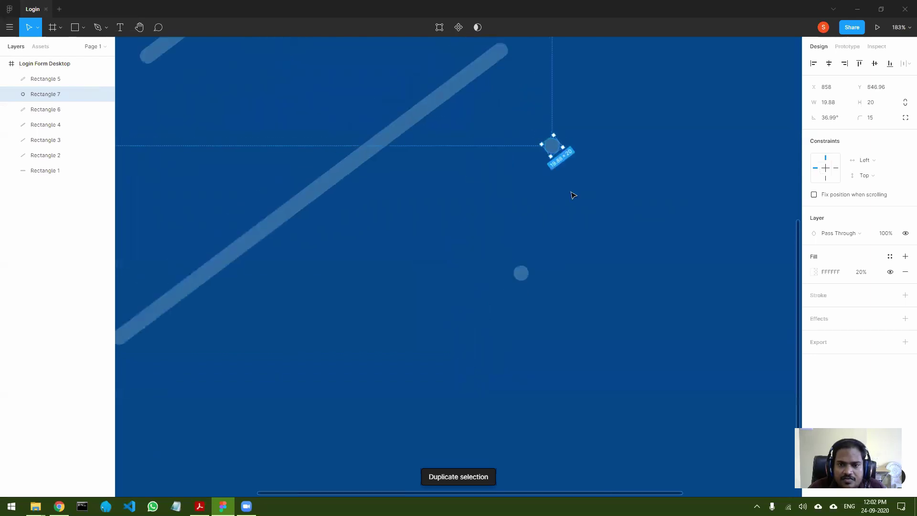
pyautogui.click(604, 231)
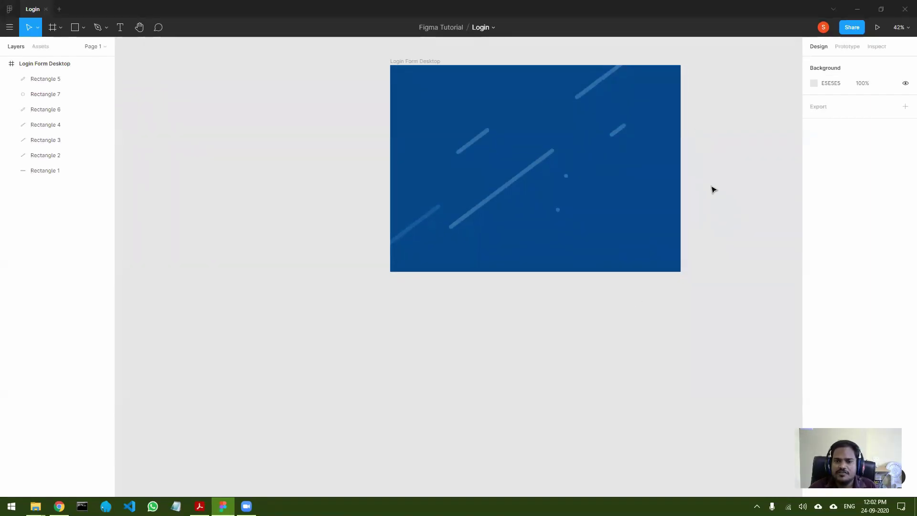
pyautogui.scroll(5, 712, 188)
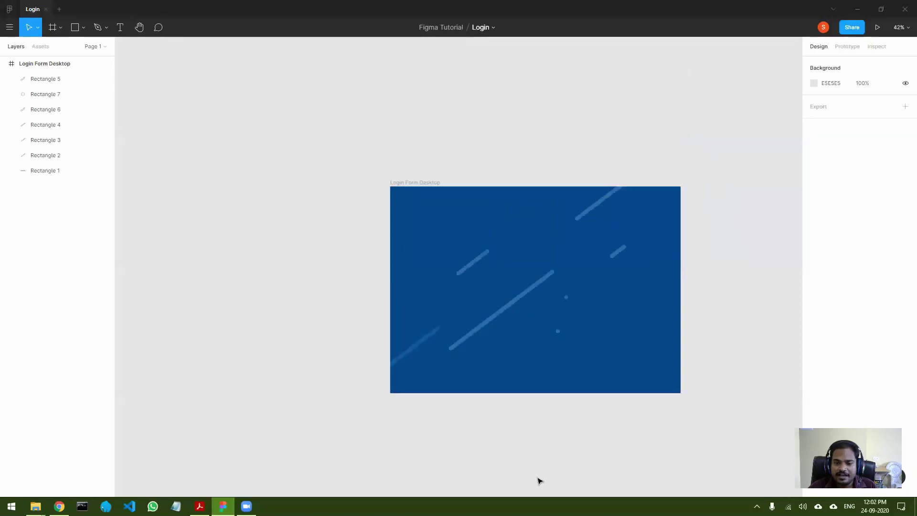
pyautogui.scroll(2, 719, 282)
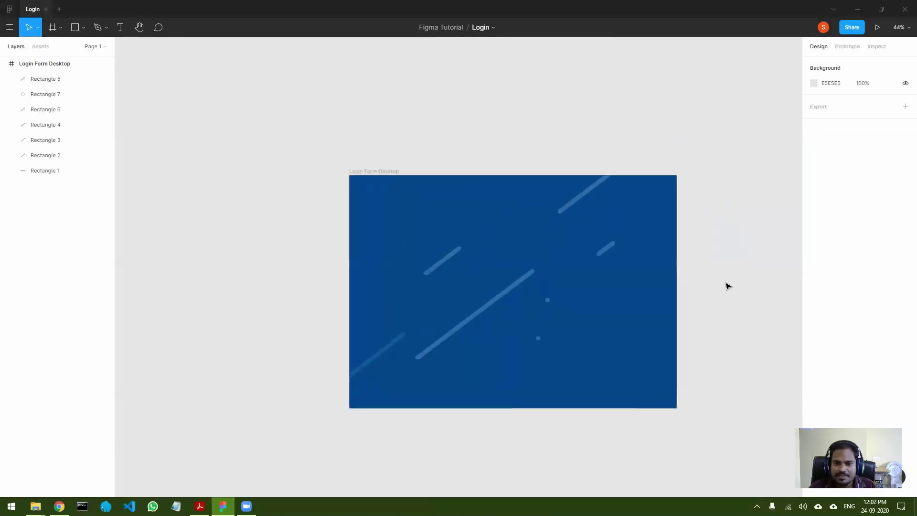
pyautogui.scroll(3, 726, 286)
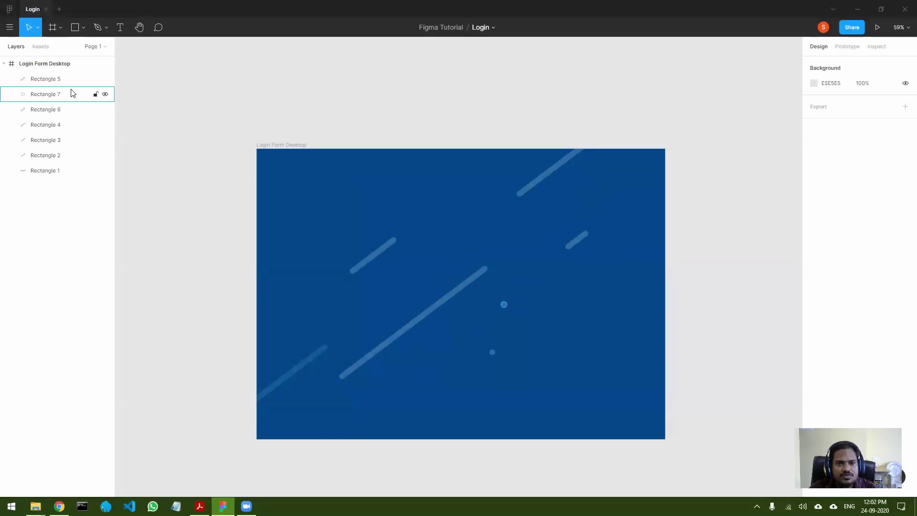
# - Select the diagonal bars and dots one by one, on the canvas and by layer, to check which layer each belongs to
pyautogui.click(370, 263)
pyautogui.click(444, 307)
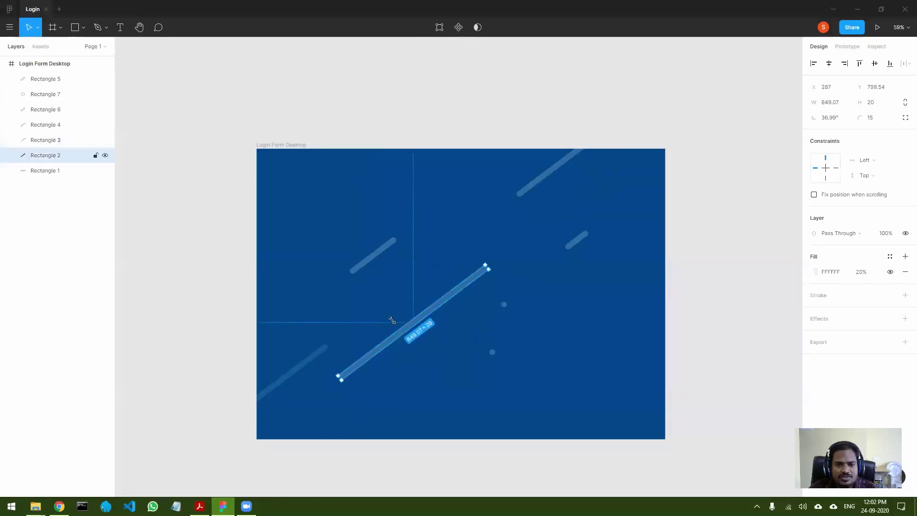
pyautogui.click(309, 360)
pyautogui.click(504, 304)
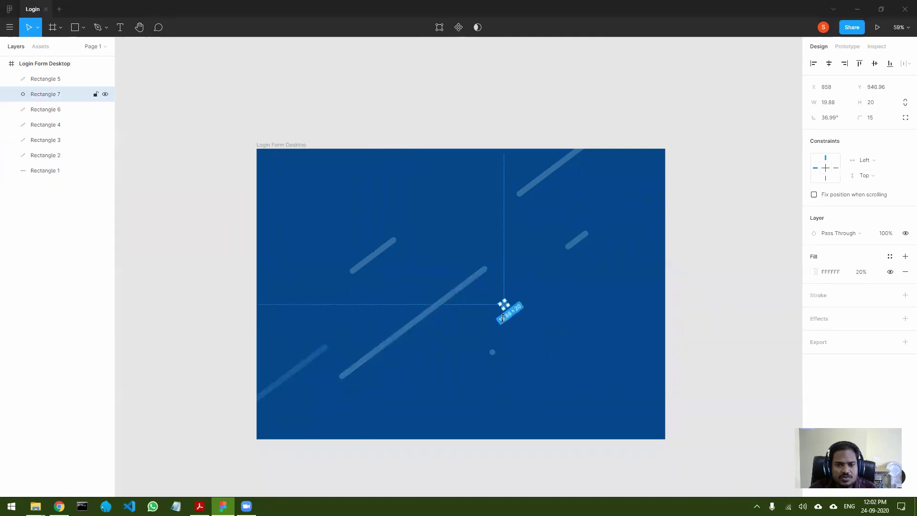
pyautogui.click(492, 352)
pyautogui.click(579, 242)
pyautogui.click(539, 177)
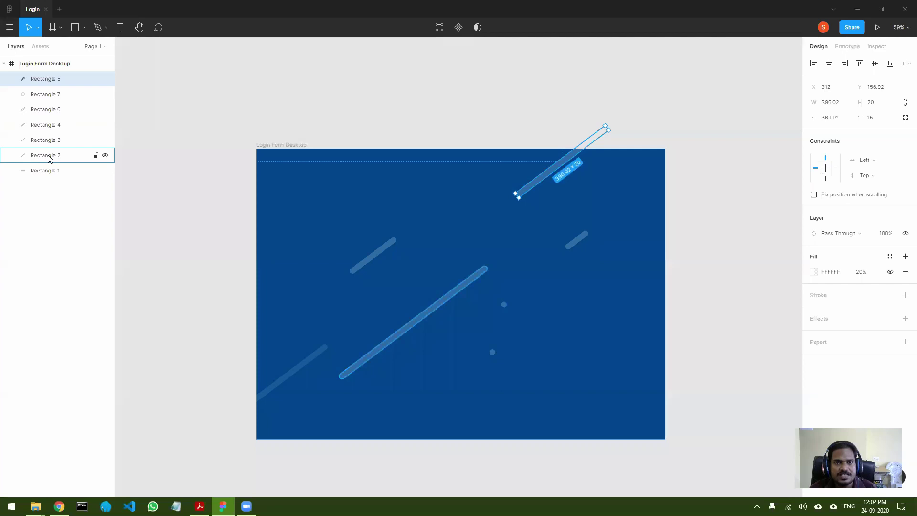
pyautogui.click(48, 94)
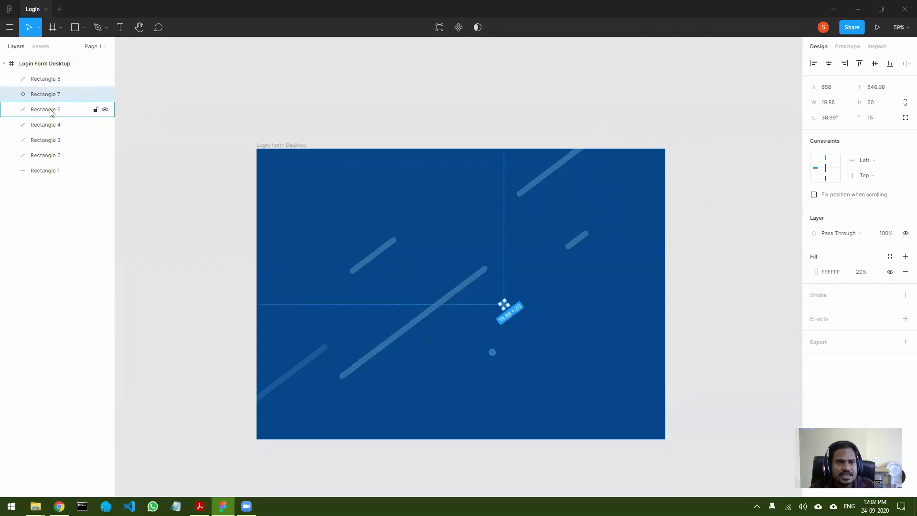
pyautogui.click(48, 110)
pyautogui.click(48, 155)
pyautogui.click(48, 170)
# - Group all seven rectangle layers, from Rectangle 5 through Rectangle 1, in the Login Form Desktop frame
pyautogui.click(45, 80)
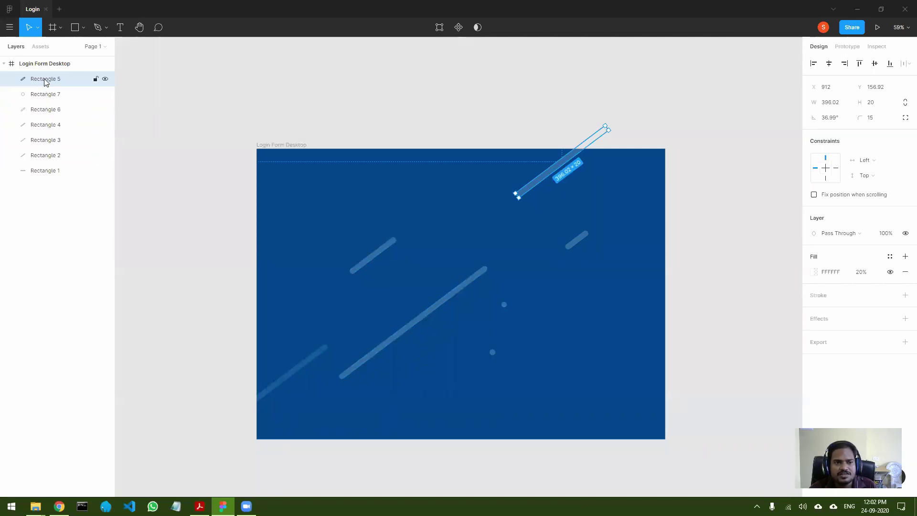
pyautogui.keyDown('shift'); pyautogui.click(53, 172); pyautogui.keyUp('shift')
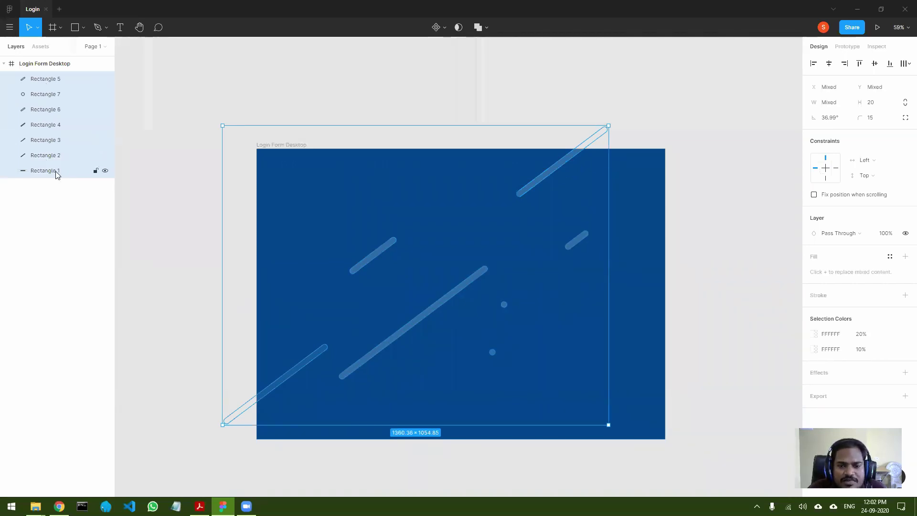
pyautogui.rightClick(46, 82)
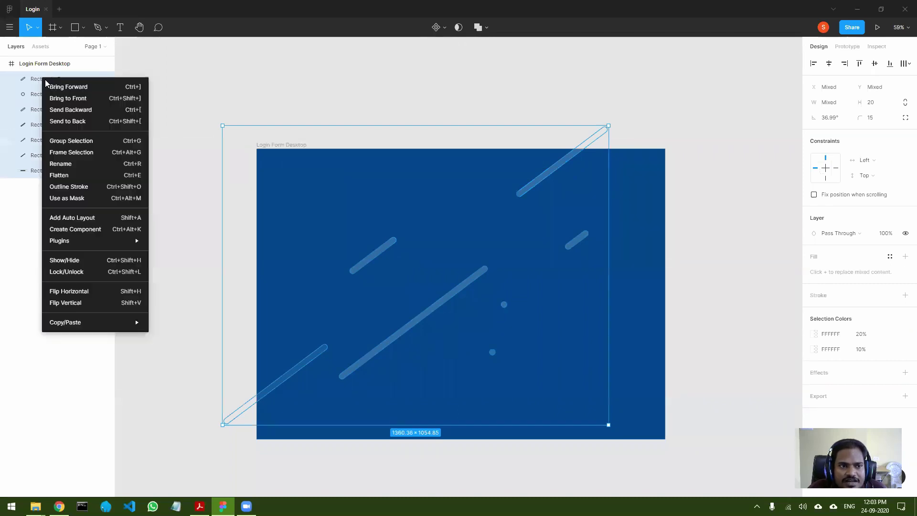
pyautogui.click(90, 142)
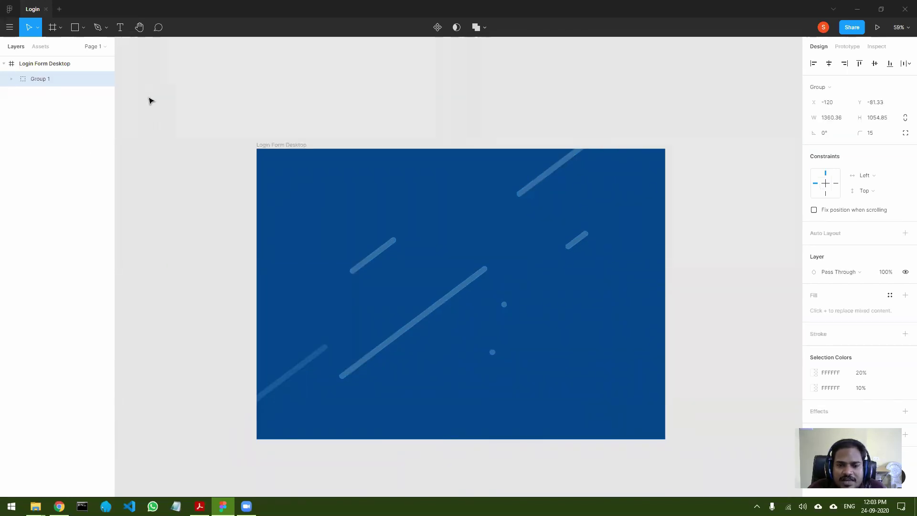
pyautogui.click(398, 299)
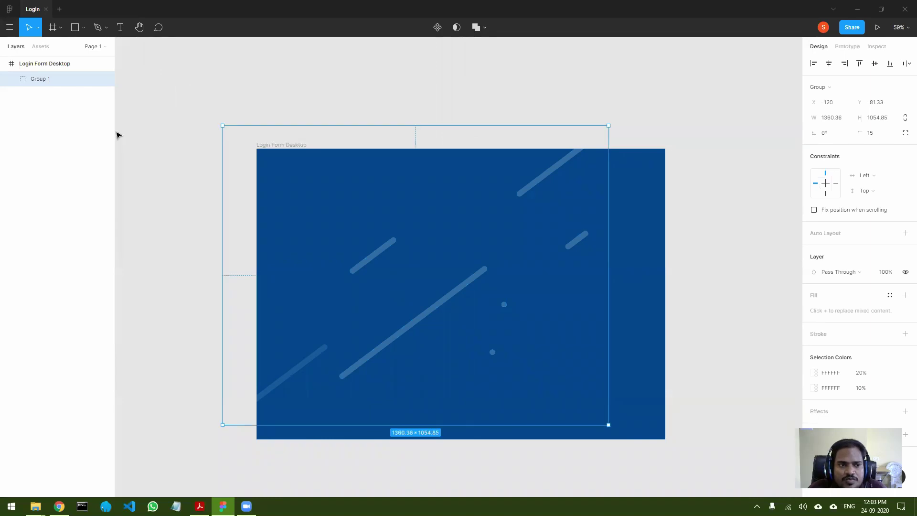
# - Rename the group of bars and dots as BG and lock it, testing the lock on the canvas
pyautogui.doubleClick(40, 81)
pyautogui.write('BG')
pyautogui.press('Return')
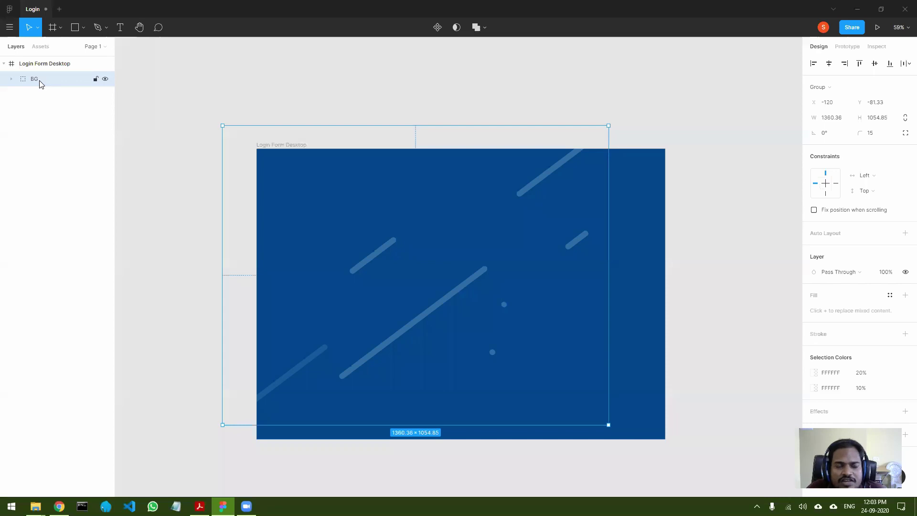
pyautogui.click(95, 79)
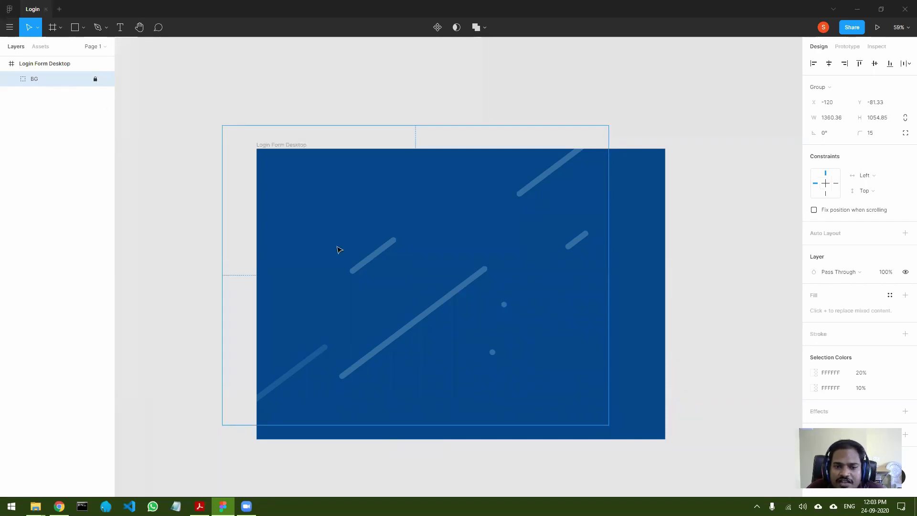
pyautogui.click(508, 338)
pyautogui.click(476, 284)
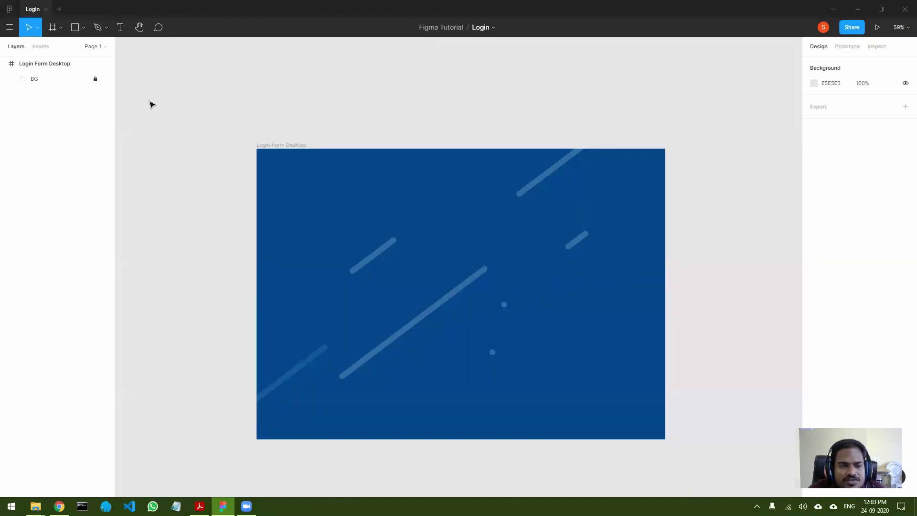
pyautogui.click(10, 28)
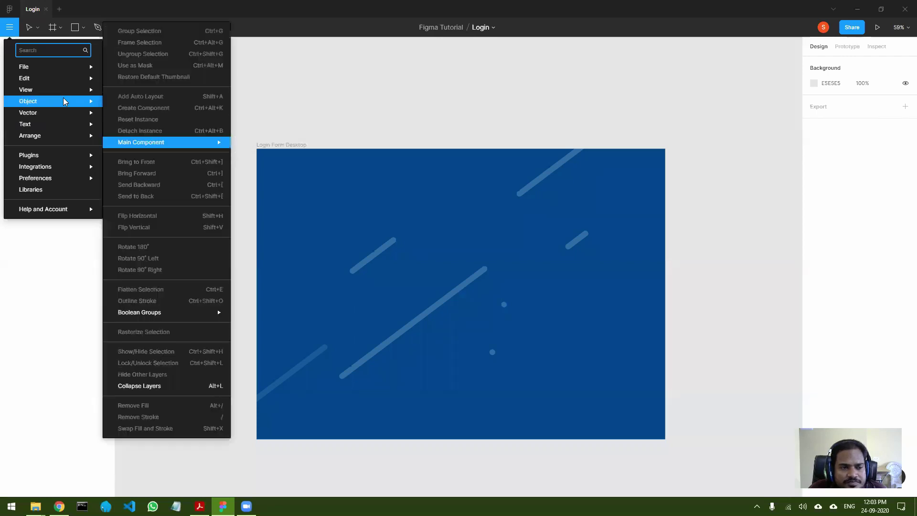
pyautogui.moveTo(71, 90)
pyautogui.click(481, 97)
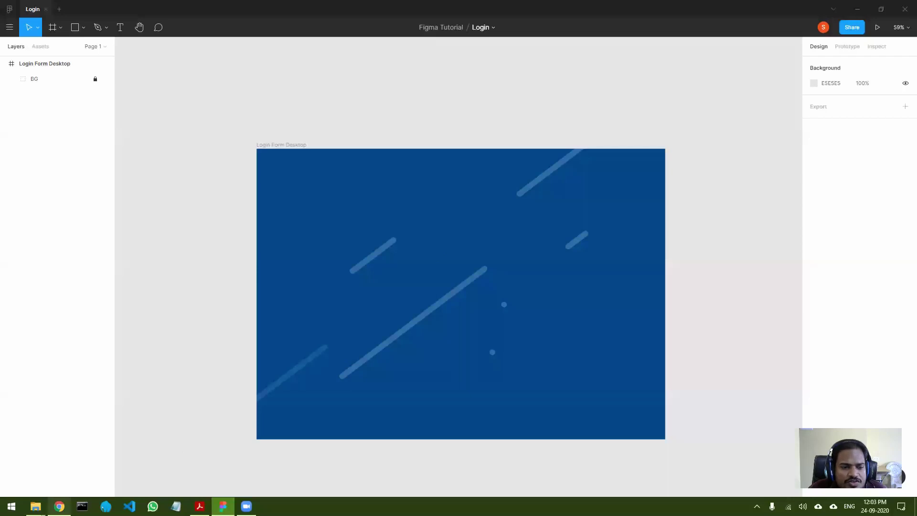
# - Switch to Chrome and search Google Images for "figma logo"
pyautogui.click(58, 506)
pyautogui.click(415, 215)
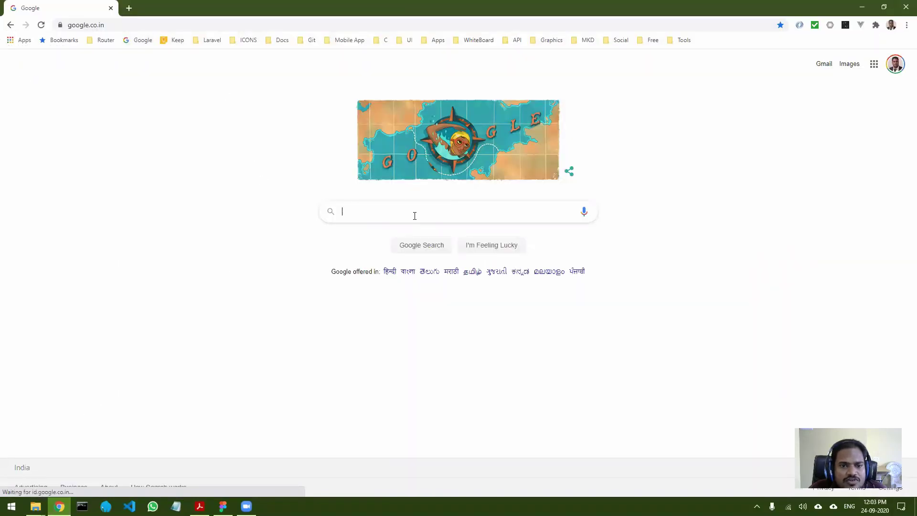
pyautogui.click(385, 211)
pyautogui.write('figma')
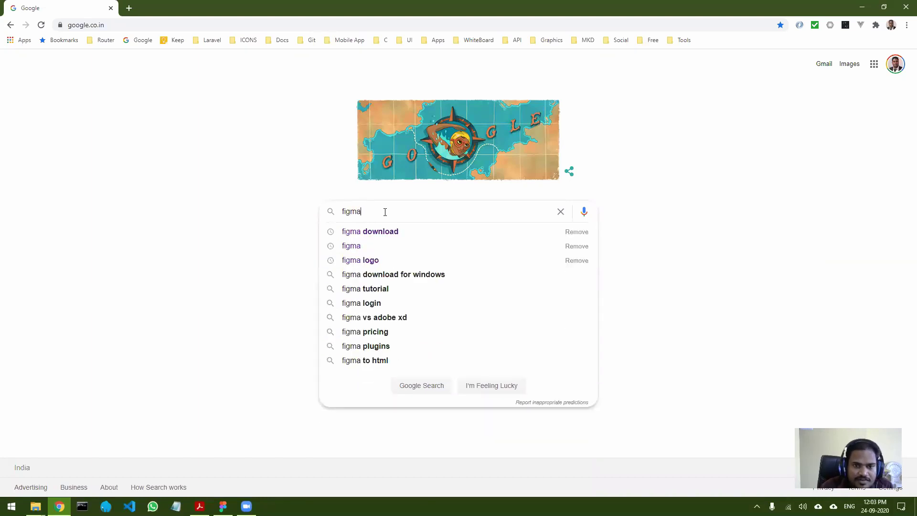
pyautogui.write(' logo')
pyautogui.press('Return')
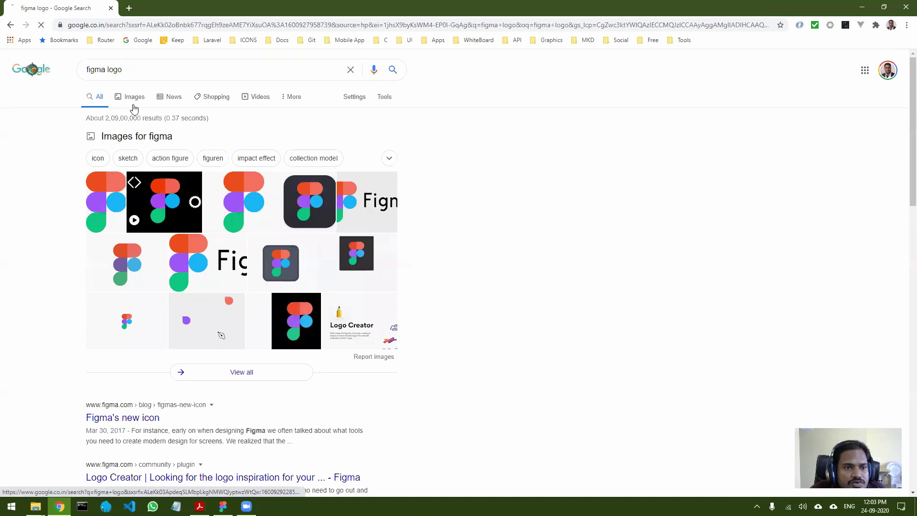
pyautogui.click(128, 98)
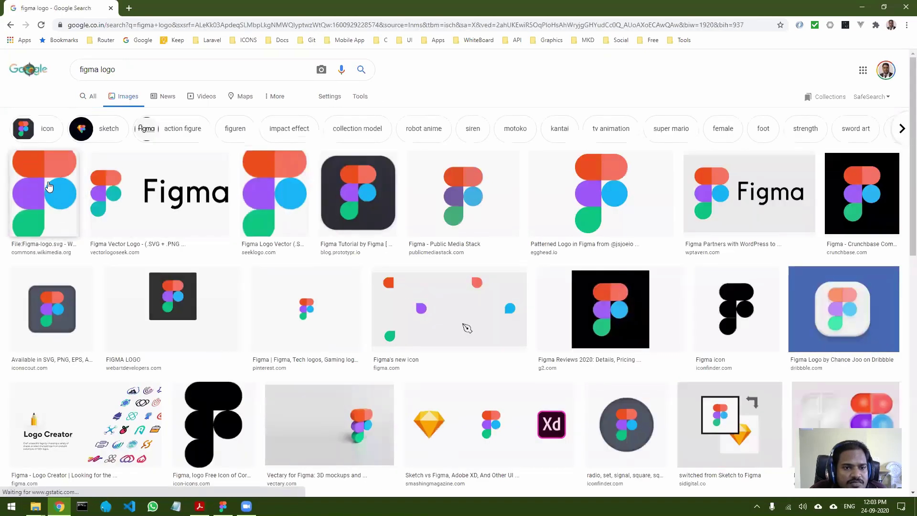
# - Open the Wikimedia Commons Figma logo and save it to the Desktop as 1667px-Figma-logo.svg.png
pyautogui.click(55, 188)
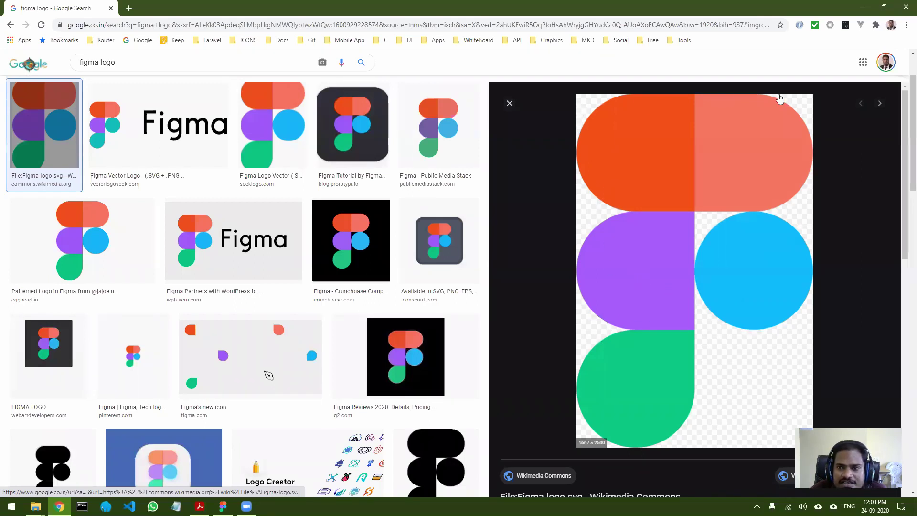
pyautogui.rightClick(665, 257)
pyautogui.click(695, 358)
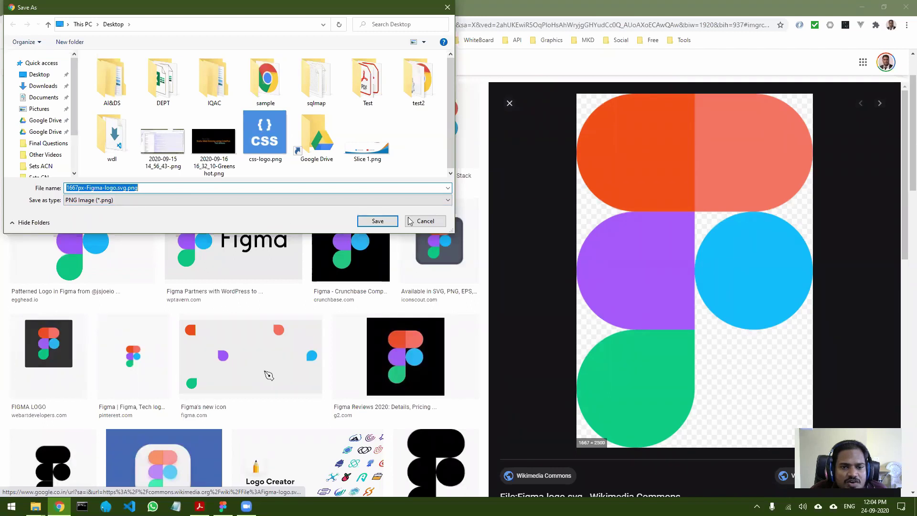
pyautogui.click(377, 221)
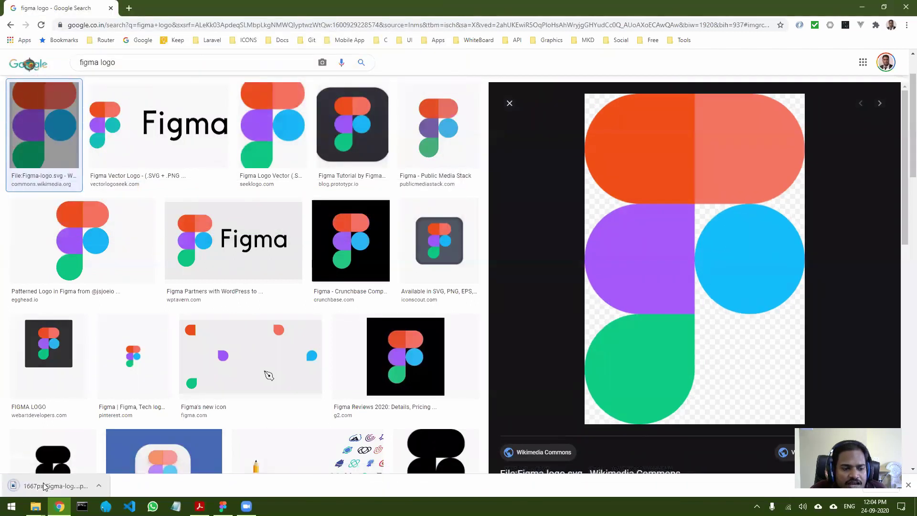
# - Bring the downloaded logo into the Figma frame, scale it to about 91 × 137, and centre it horizontally in the upper part at Y 203
pyautogui.moveTo(44, 486); pyautogui.dragTo(449, 264)
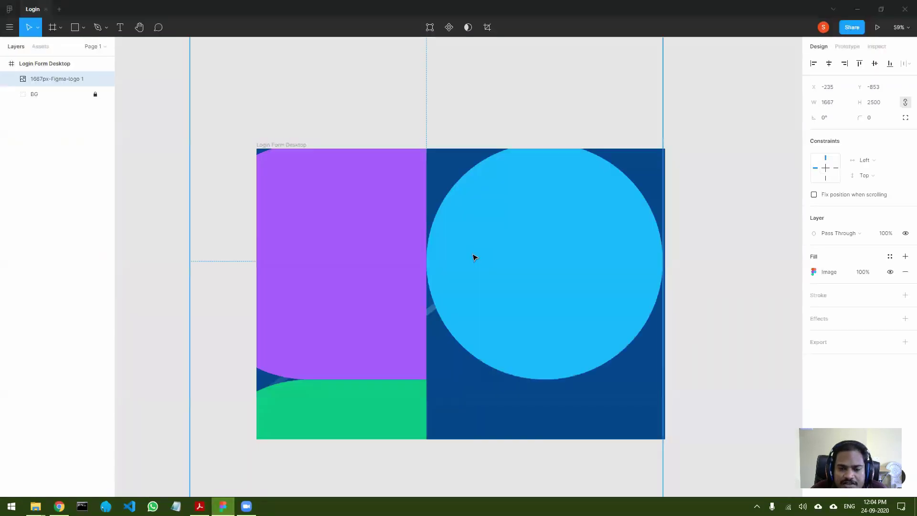
pyautogui.scroll(-5, 474, 261)
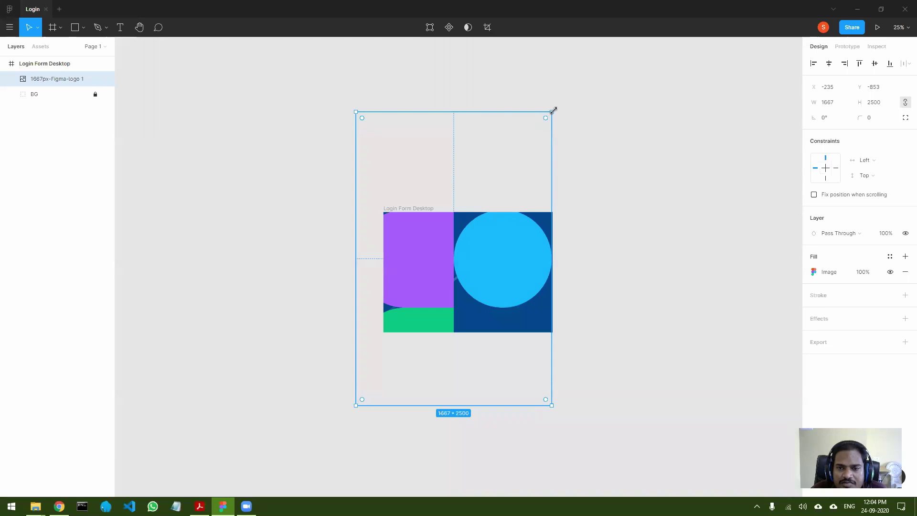
pyautogui.moveTo(552, 111); pyautogui.dragTo(471, 239)
pyautogui.scroll(5, 472, 241)
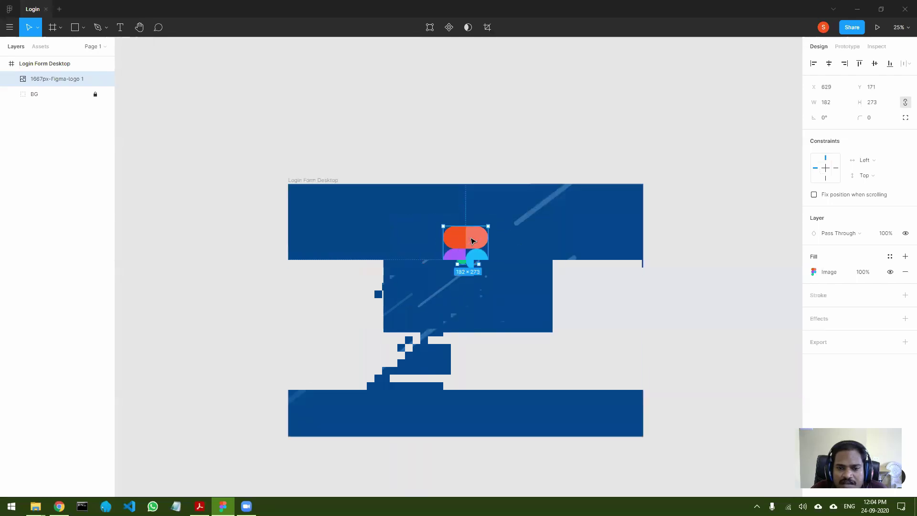
pyautogui.moveTo(484, 235); pyautogui.dragTo(464, 264)
pyautogui.moveTo(455, 271); pyautogui.dragTo(471, 242)
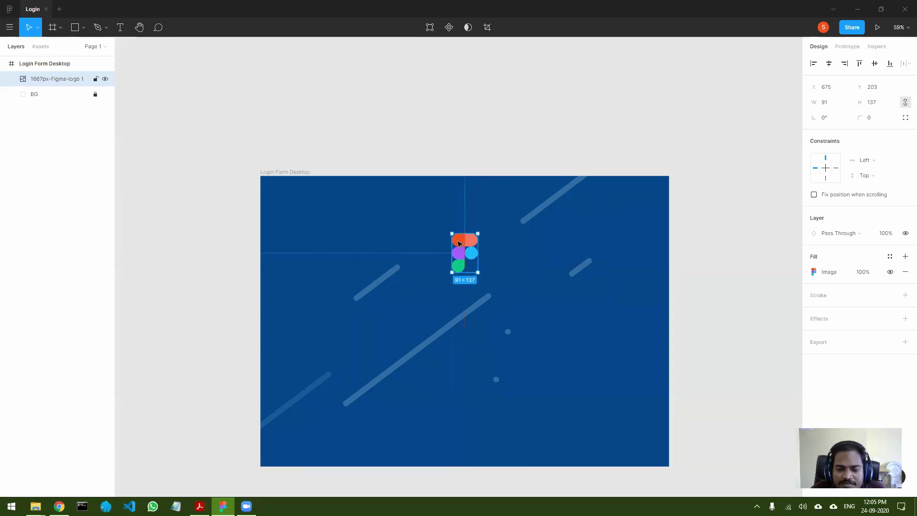
pyautogui.click(520, 271)
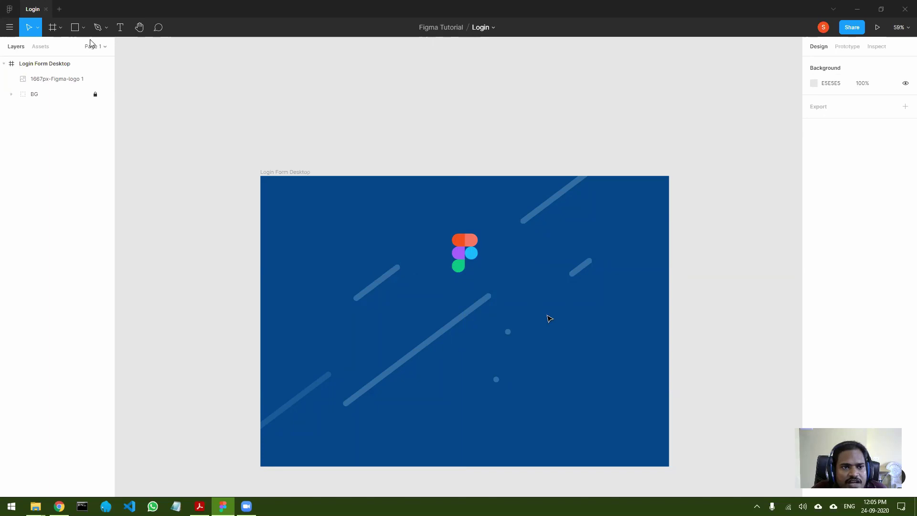
# - Draw a rectangle about 490 × 60 centred below the logo, at about X 476, Y 414
pyautogui.click(79, 29)
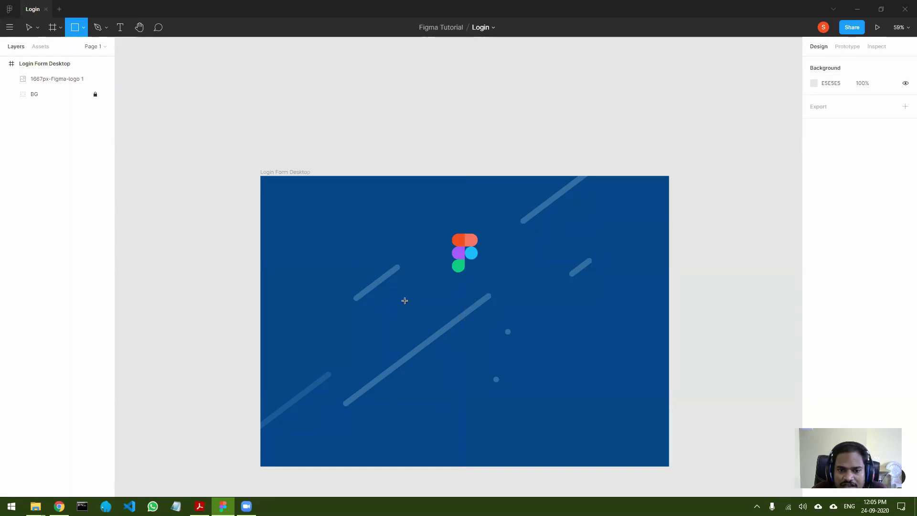
pyautogui.moveTo(392, 292)
pyautogui.mouseDown()
pyautogui.moveTo(534, 310)
pyautogui.moveTo(494, 303)
pyautogui.mouseUp()
pyautogui.click(563, 343)
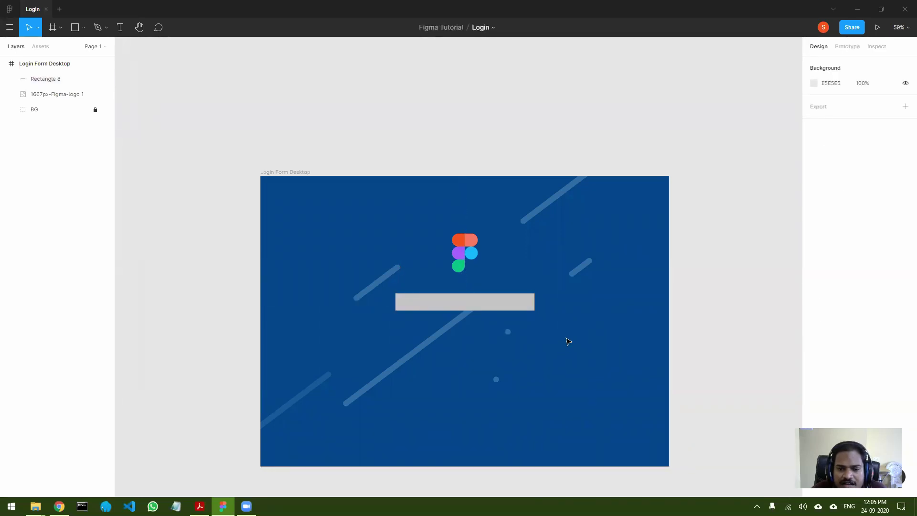
# - Set the fill of the rectangle below the logo to white, FFFFFF
pyautogui.click(480, 303)
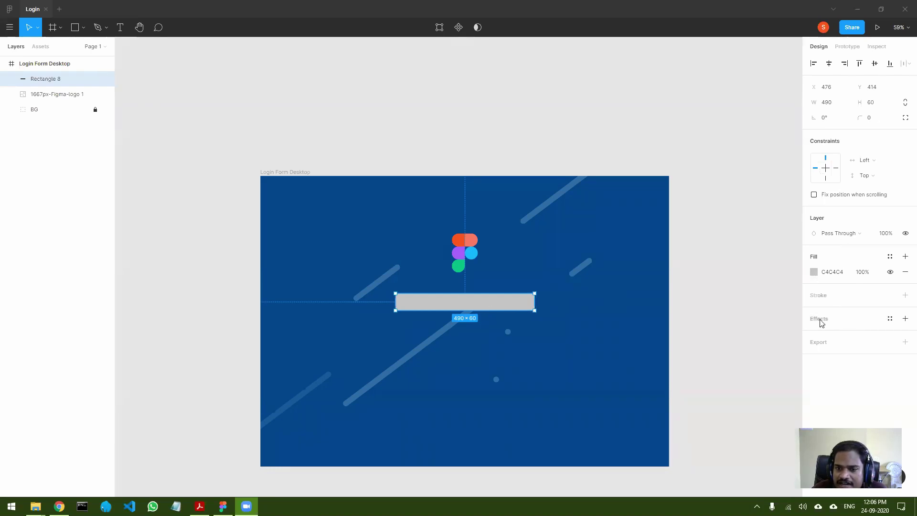
pyautogui.click(814, 272)
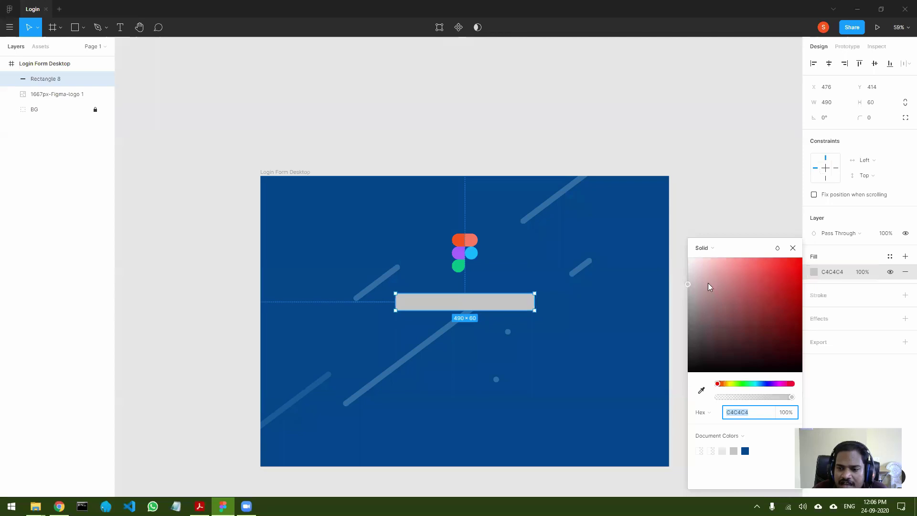
pyautogui.write('ffffff')
pyautogui.press('Return')
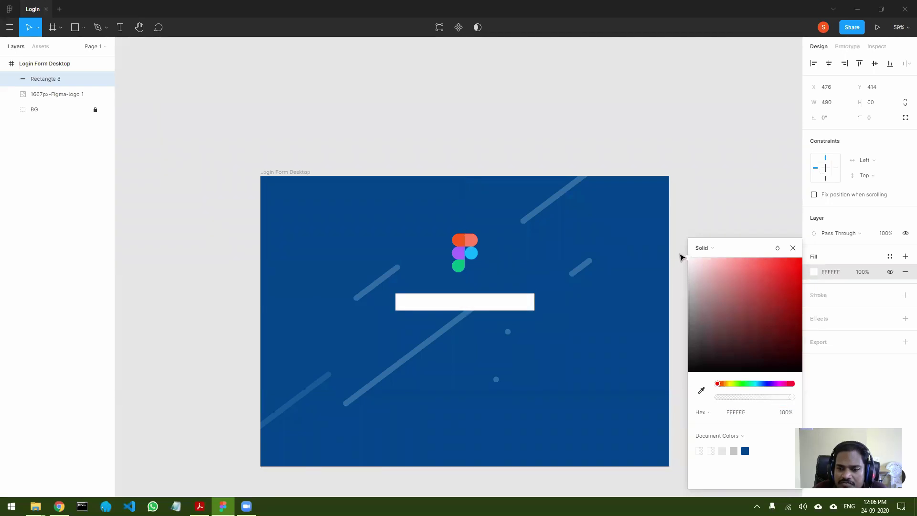
pyautogui.click(793, 248)
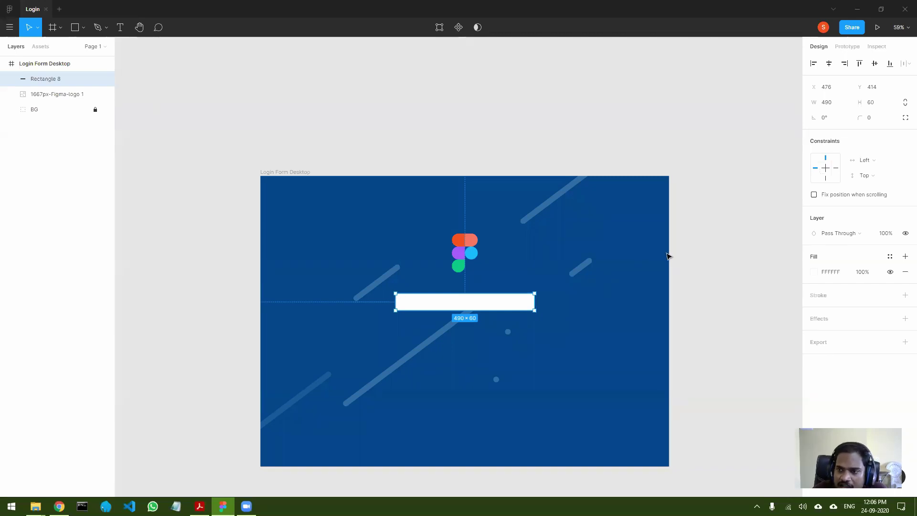
# - Round the white rectangle's corners with a radius of 5 and inspect them up close
pyautogui.moveTo(865, 118); pyautogui.dragTo(913, 118)
pyautogui.scroll(-2, 518, 301)
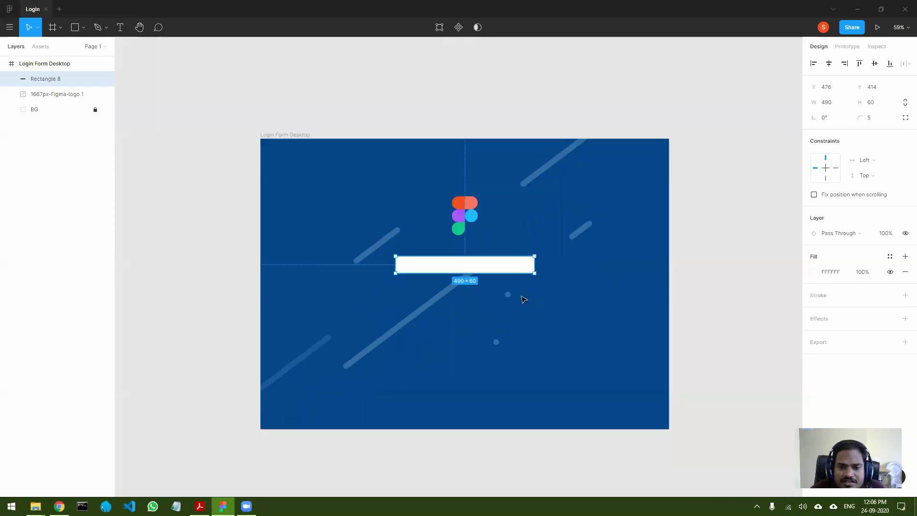
pyautogui.scroll(5, 502, 232)
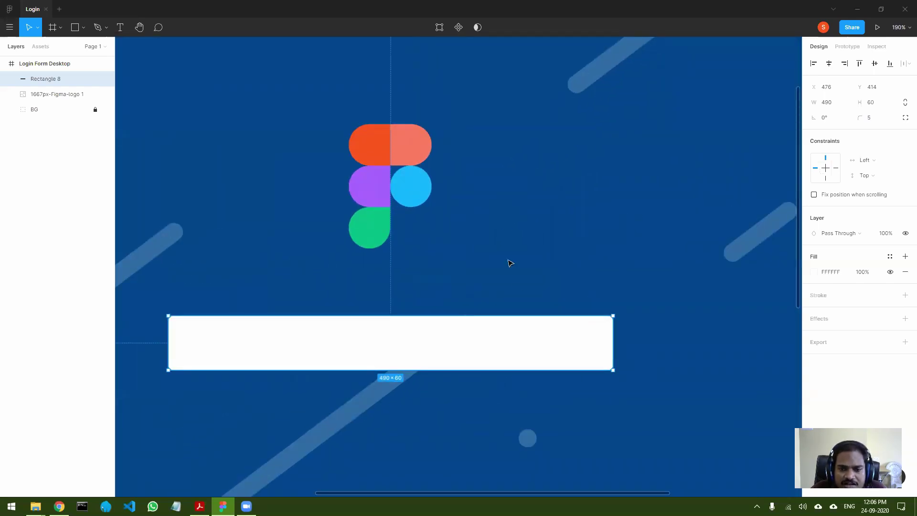
pyautogui.scroll(-1, 497, 267)
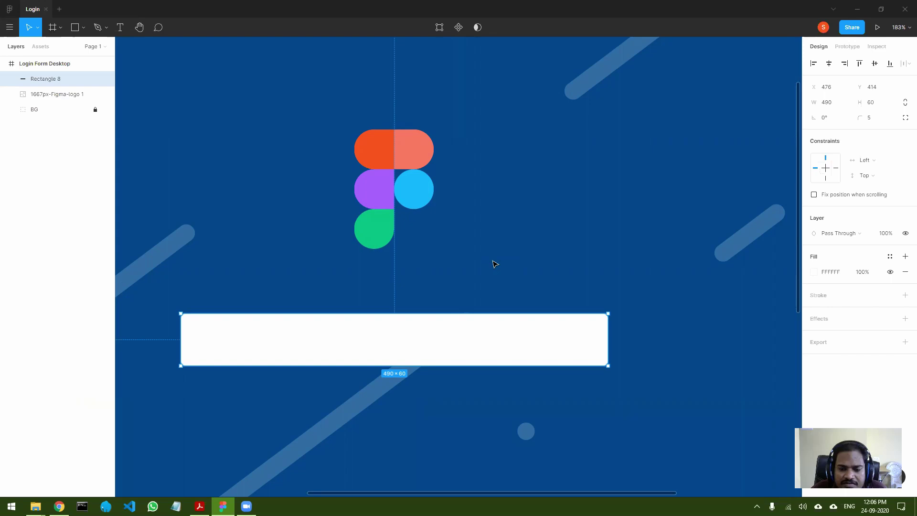
# - Change the white rectangle's corner radius to 7 and check the rounded corners with the shape deselected
pyautogui.scroll(-1, 494, 264)
pyautogui.hscroll(-3, 494, 264)
pyautogui.click(867, 119)
pyautogui.write('0')
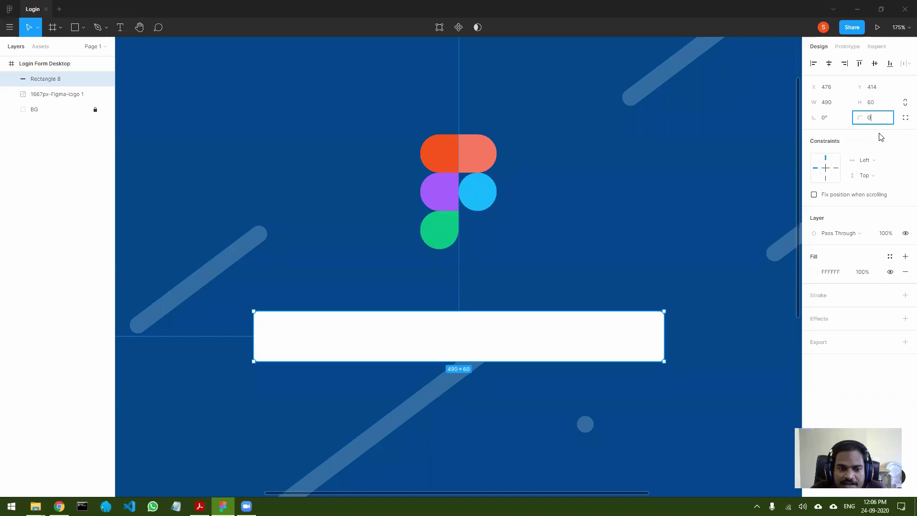
pyautogui.hotkey('shift', 'Tab')
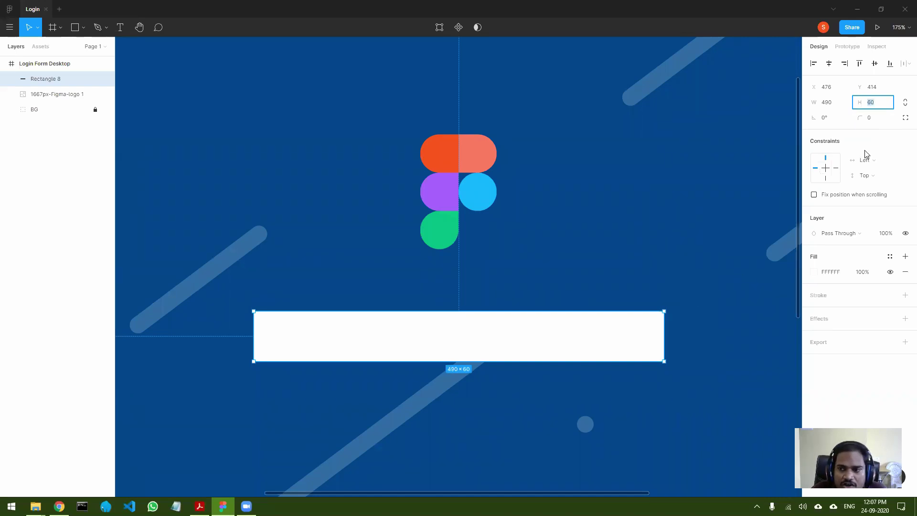
pyautogui.moveTo(859, 119); pyautogui.dragTo(7, 115)
pyautogui.click(662, 417)
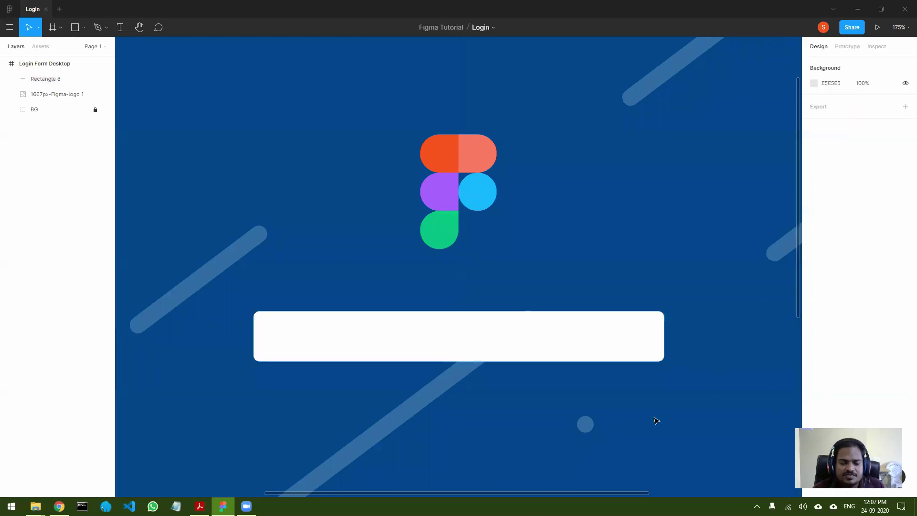
pyautogui.click(544, 352)
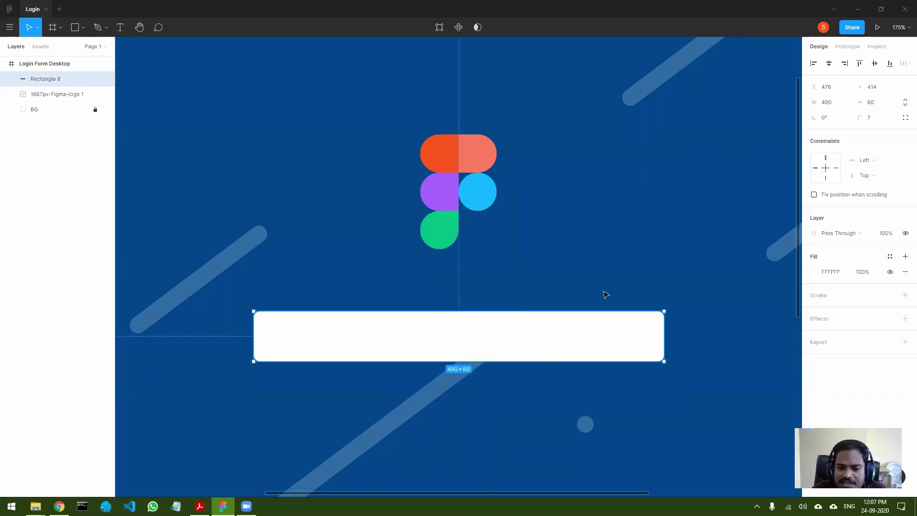
pyautogui.click(632, 258)
pyautogui.click(586, 321)
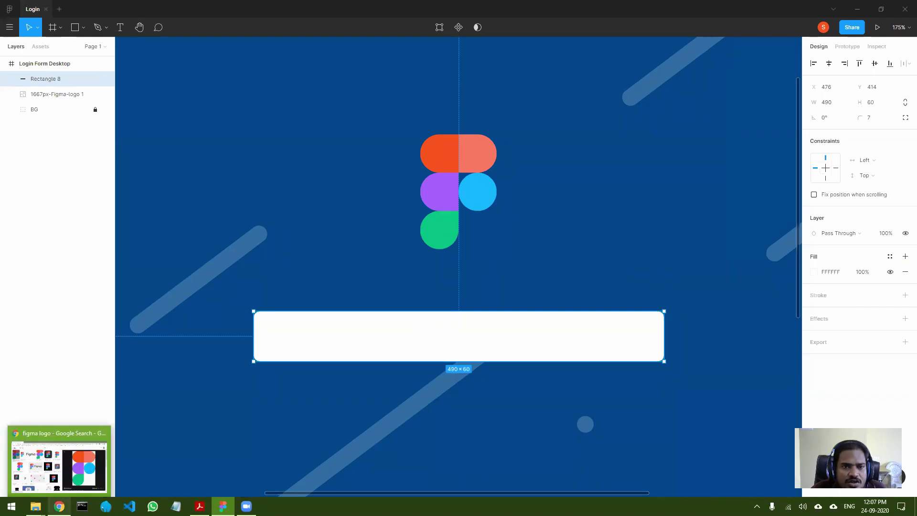
# - Switch to Chrome, search for "material icons" in a new tab, and open the Material Design Icons page
pyautogui.click(60, 506)
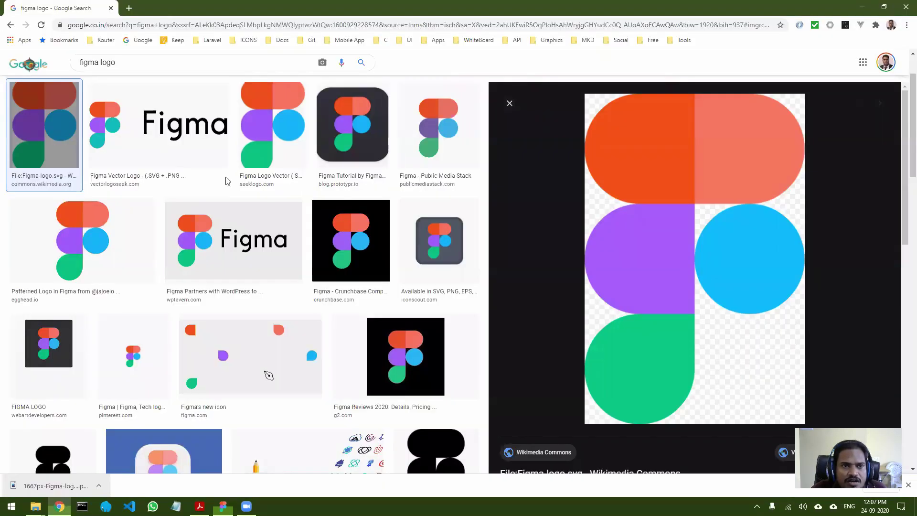
pyautogui.click(129, 8)
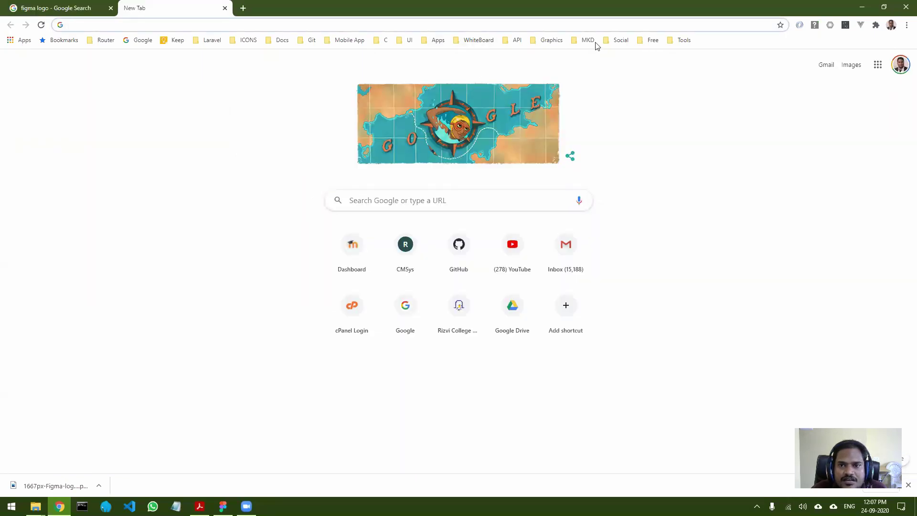
pyautogui.click(248, 41)
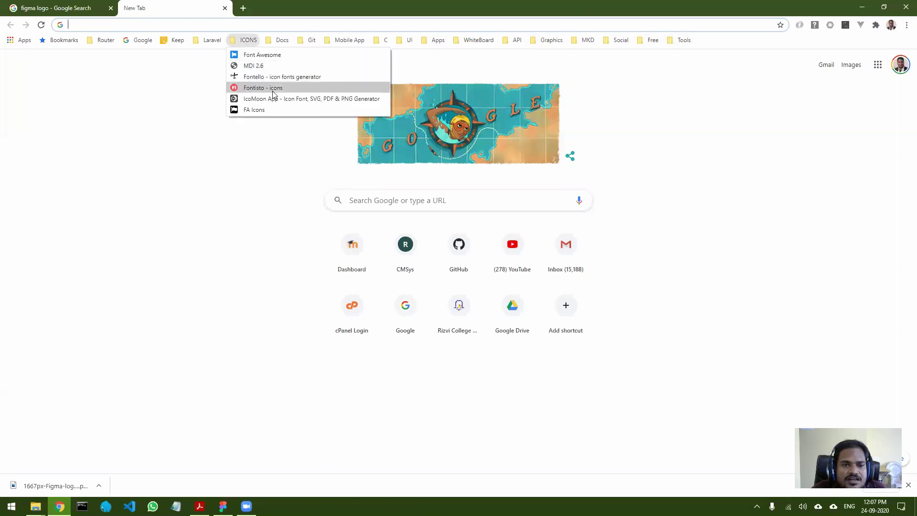
pyautogui.click(134, 24)
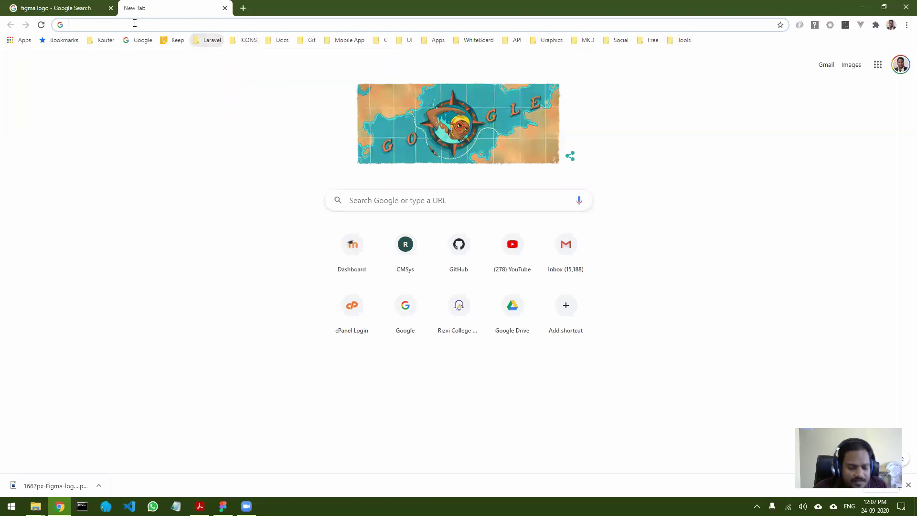
pyautogui.write('material ico')
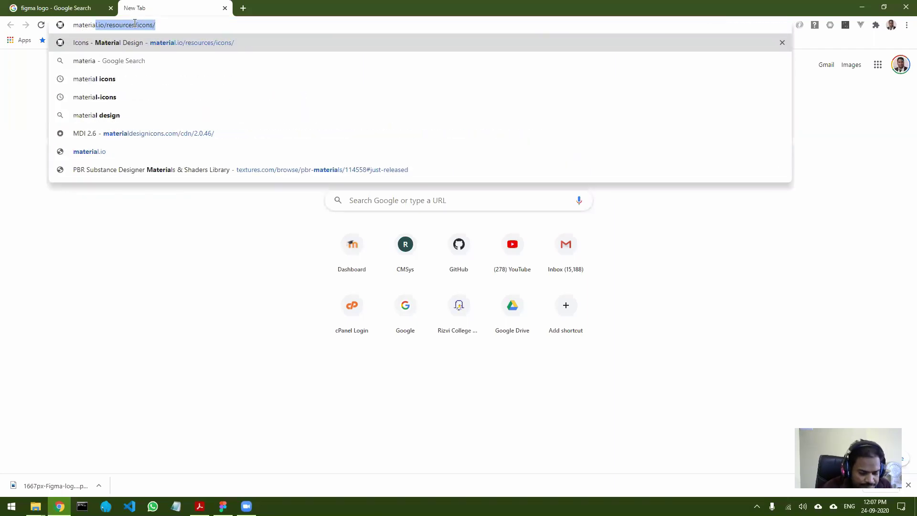
pyautogui.write('ns')
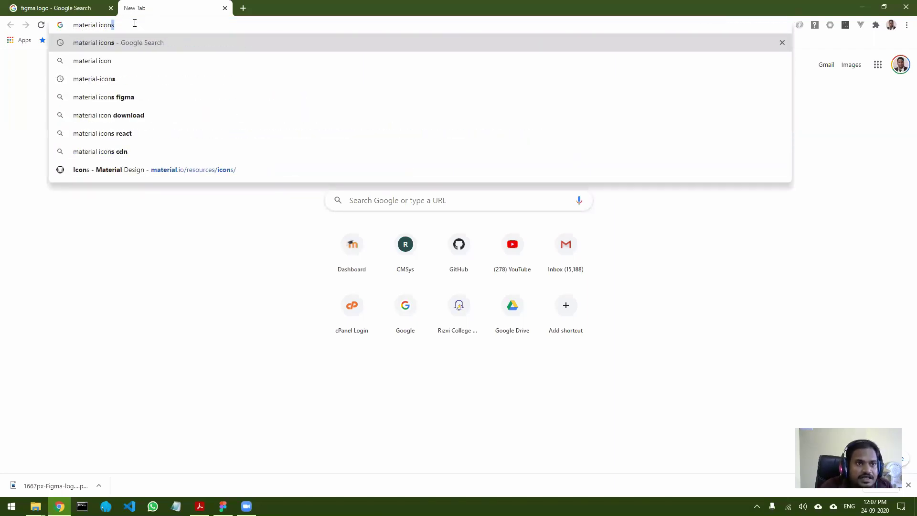
pyautogui.press('Return')
pyautogui.click(180, 175)
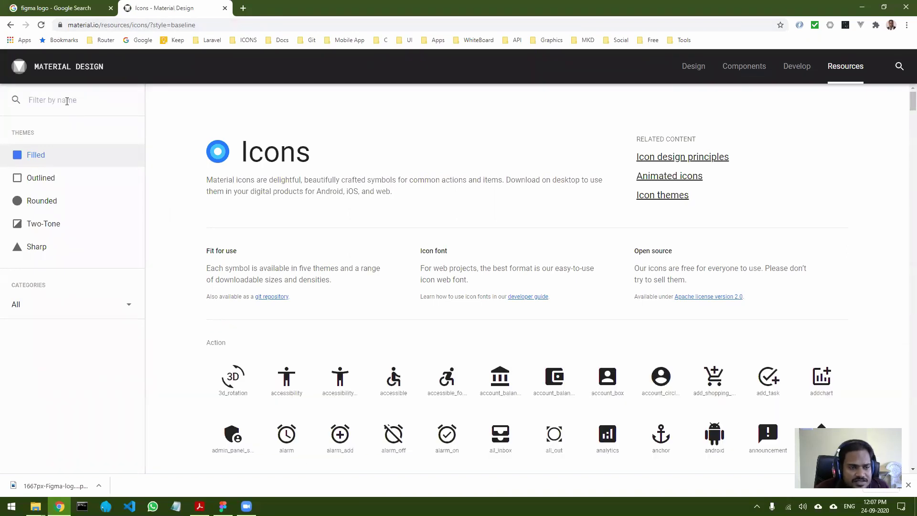
# - Filter the icons by "user" and save the filled account_circle icon to the Desktop as account_circle-24px.svg
pyautogui.click(66, 100)
pyautogui.write('user')
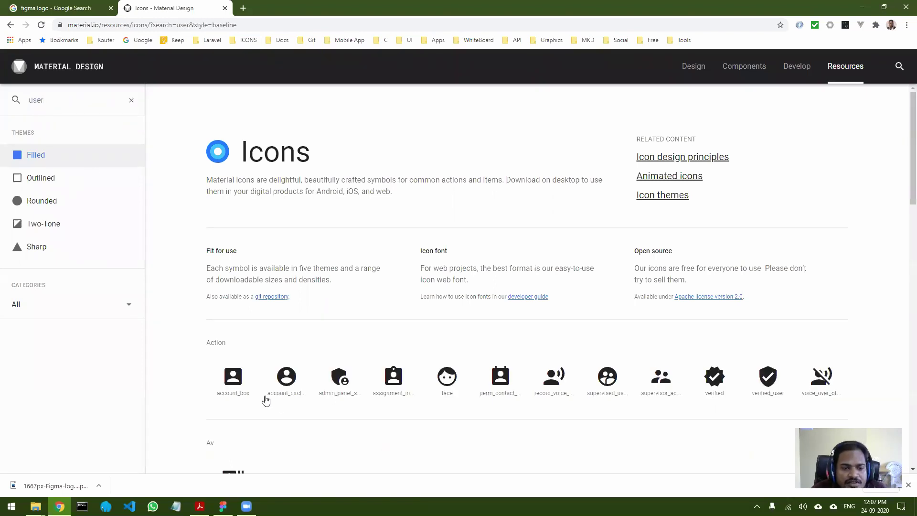
pyautogui.click(288, 377)
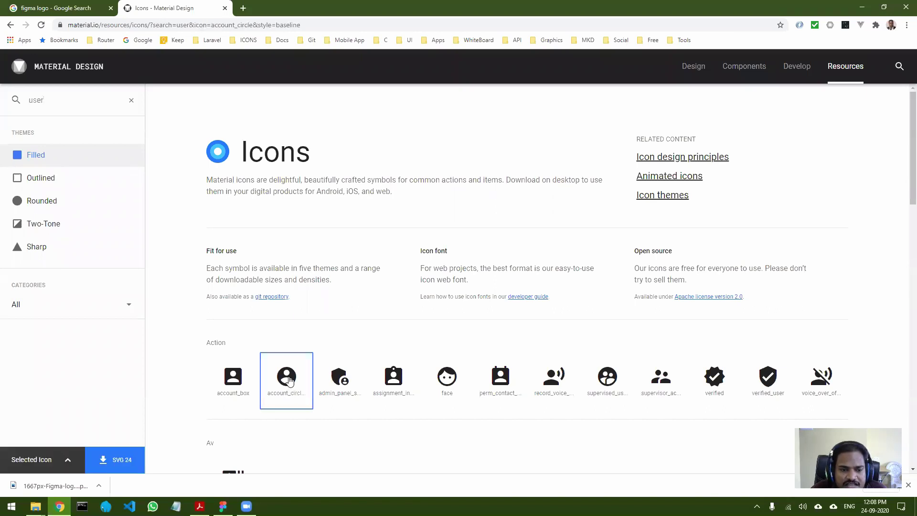
pyautogui.click(120, 461)
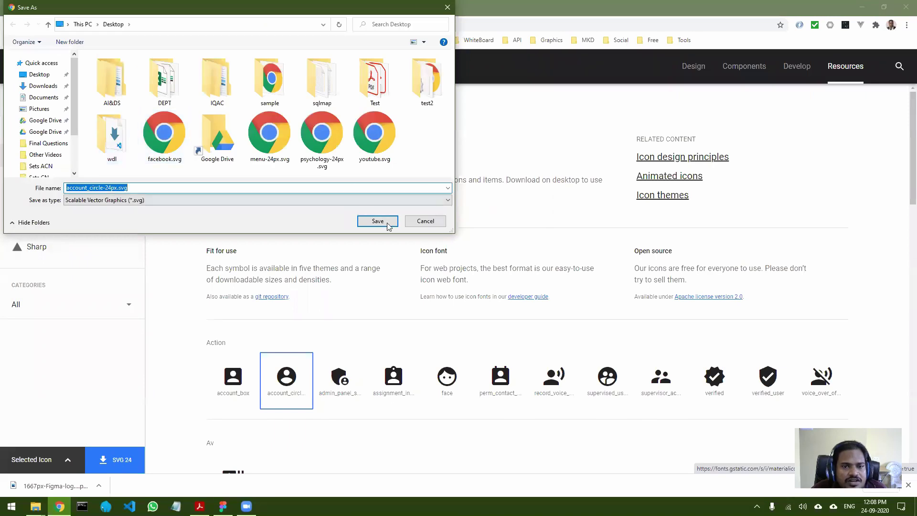
pyautogui.click(377, 221)
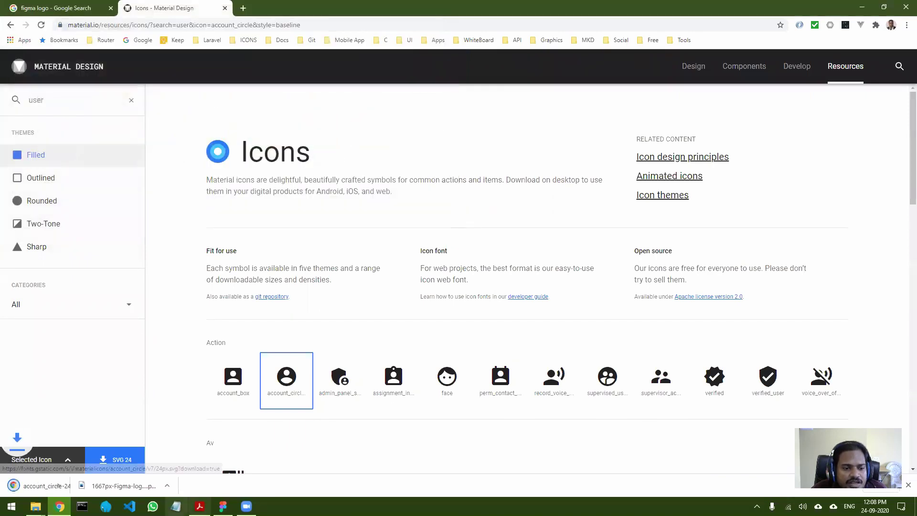
# - Bring the downloaded account_circle icon into the Figma frame and place it inside the white field's left end, at about X 489, Y 432
pyautogui.moveTo(37, 490); pyautogui.dragTo(191, 505)
pyautogui.moveTo(240, 489); pyautogui.dragTo(350, 264)
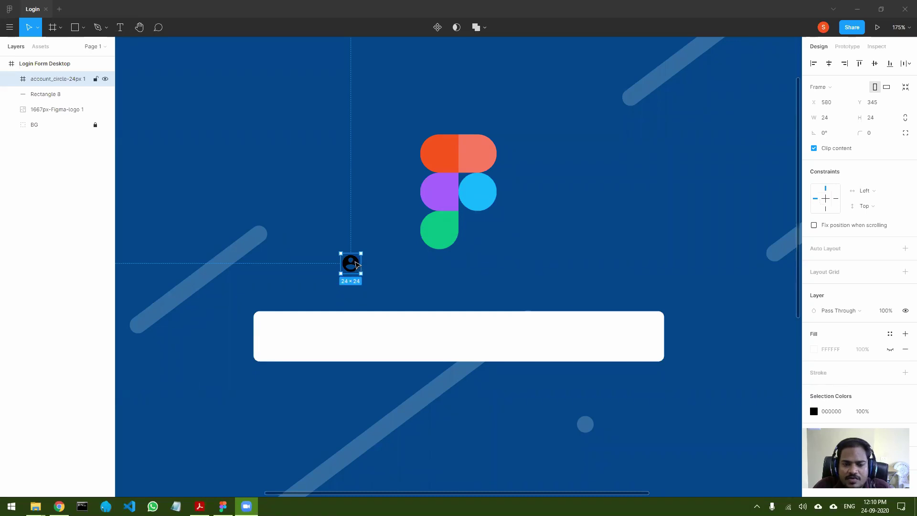
pyautogui.moveTo(356, 264); pyautogui.dragTo(281, 338)
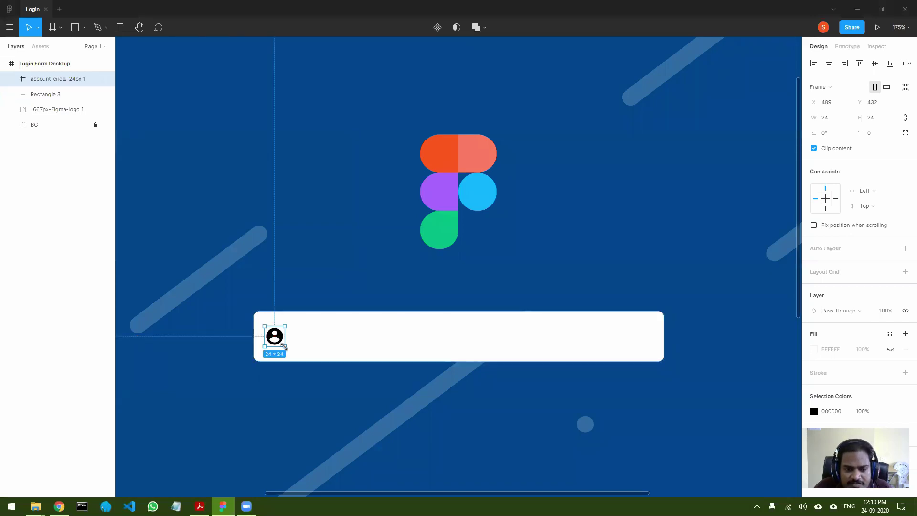
# - Enlarge the account icon to about 42 × 42 and position it at about X 484, Y 423 within the white field
pyautogui.moveTo(283, 345)
pyautogui.mouseDown()
pyautogui.moveTo(296, 360)
pyautogui.moveTo(286, 337)
pyautogui.mouseUp()
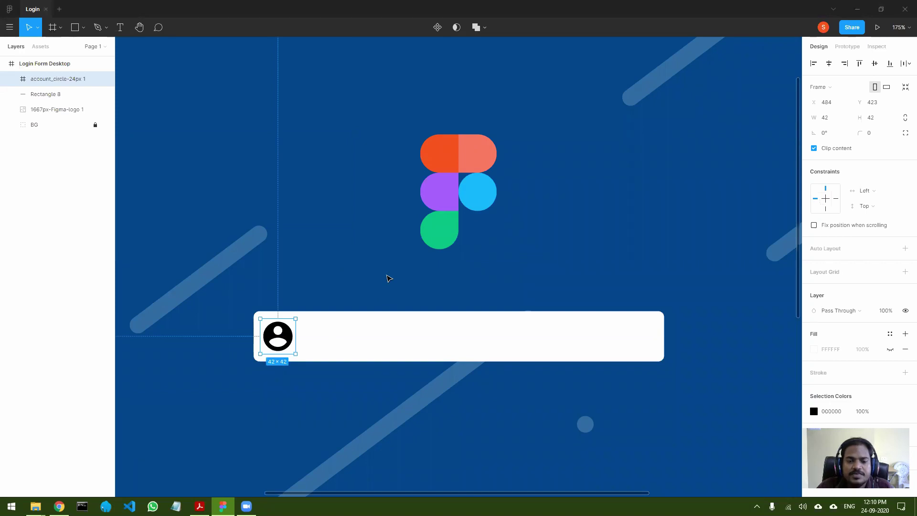
pyautogui.click(389, 279)
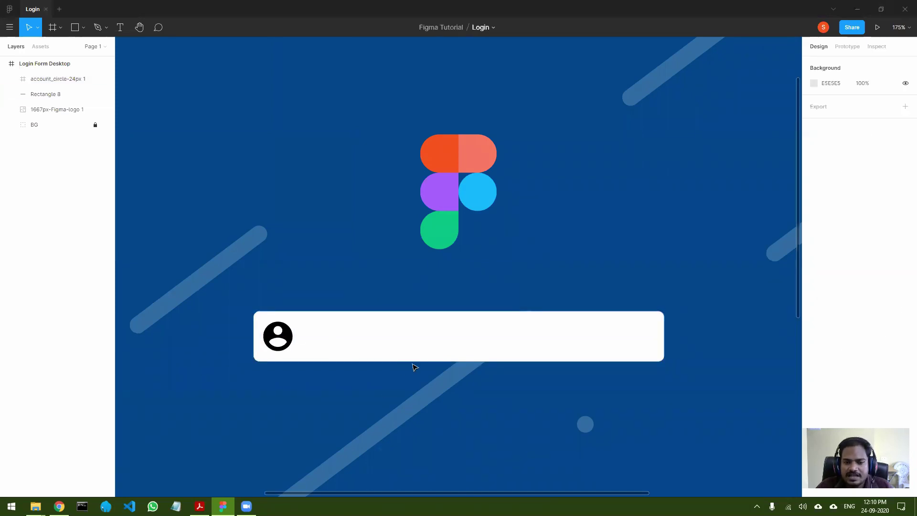
pyautogui.click(291, 334)
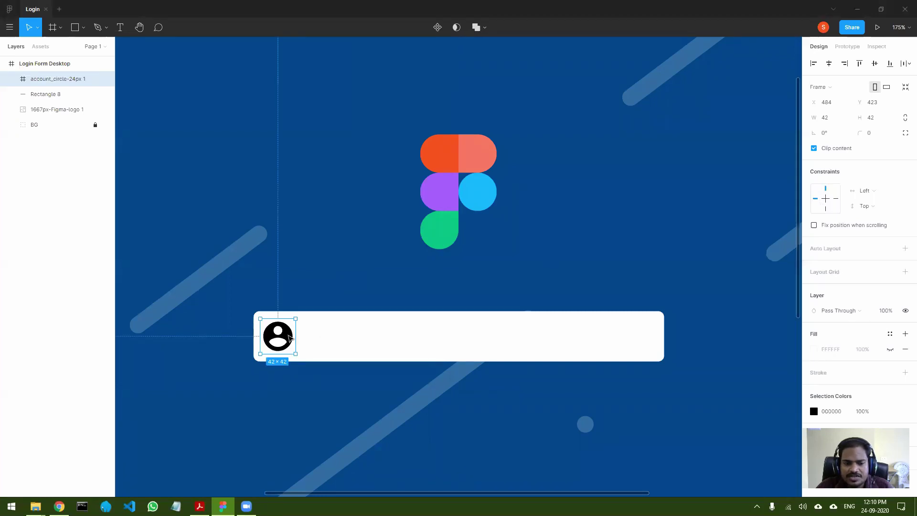
pyautogui.press('Escape')
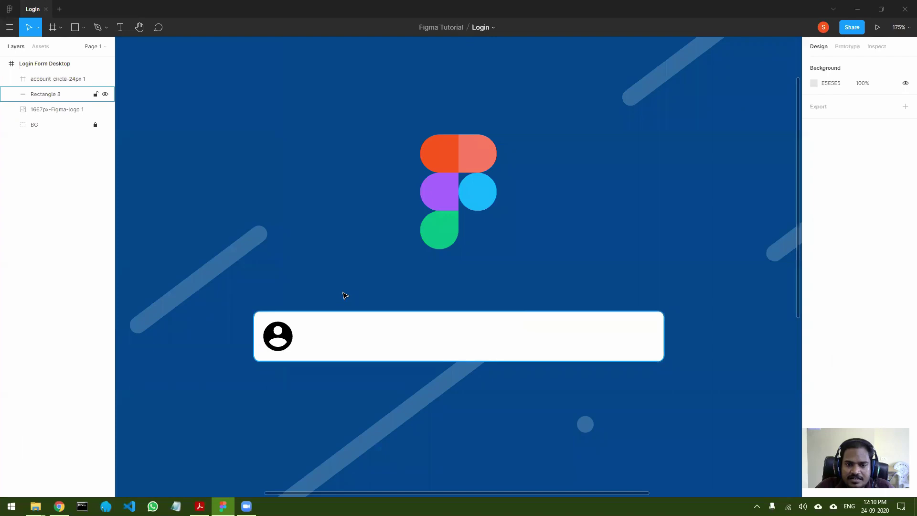
# - Change the fill of the account icon's circular vector to dark grey, 2C2C2C
pyautogui.scroll(-2, 344, 296)
pyautogui.scroll(-6, 344, 298)
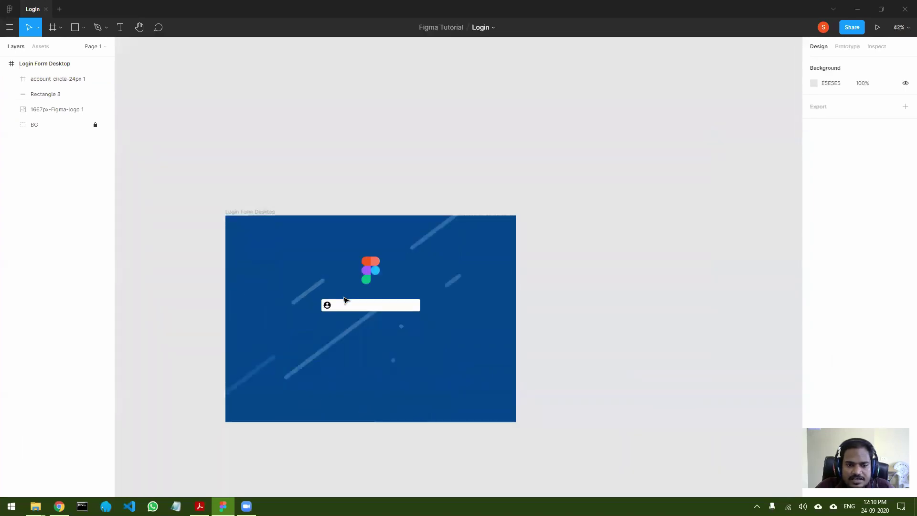
pyautogui.scroll(1, 334, 332)
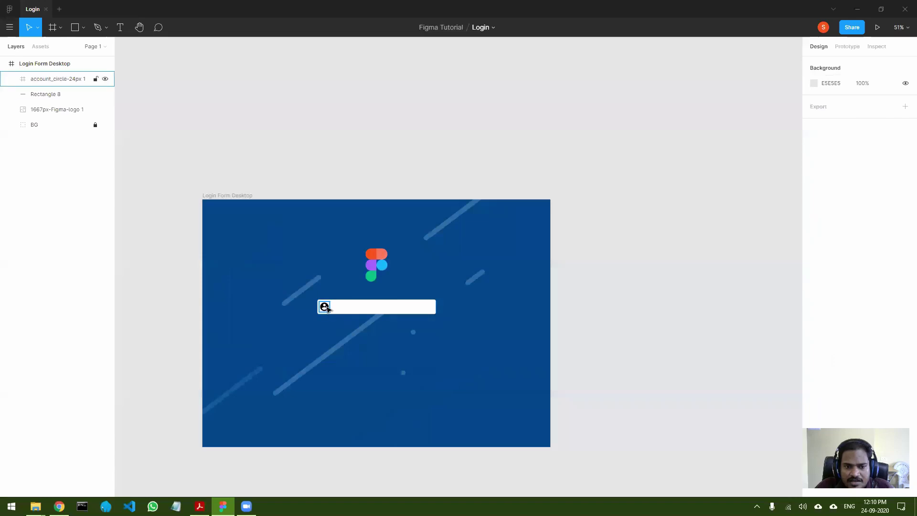
pyautogui.doubleClick(325, 307)
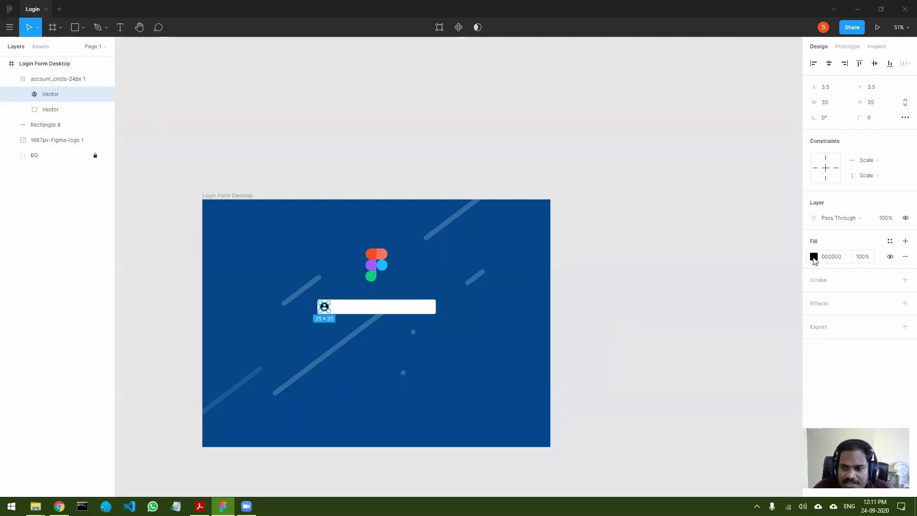
pyautogui.click(814, 258)
pyautogui.moveTo(696, 351); pyautogui.dragTo(685, 358)
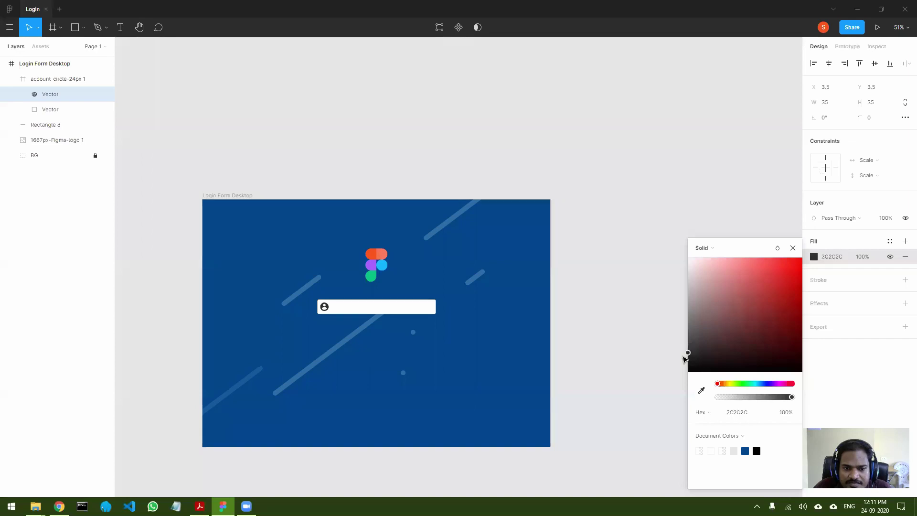
pyautogui.click(673, 325)
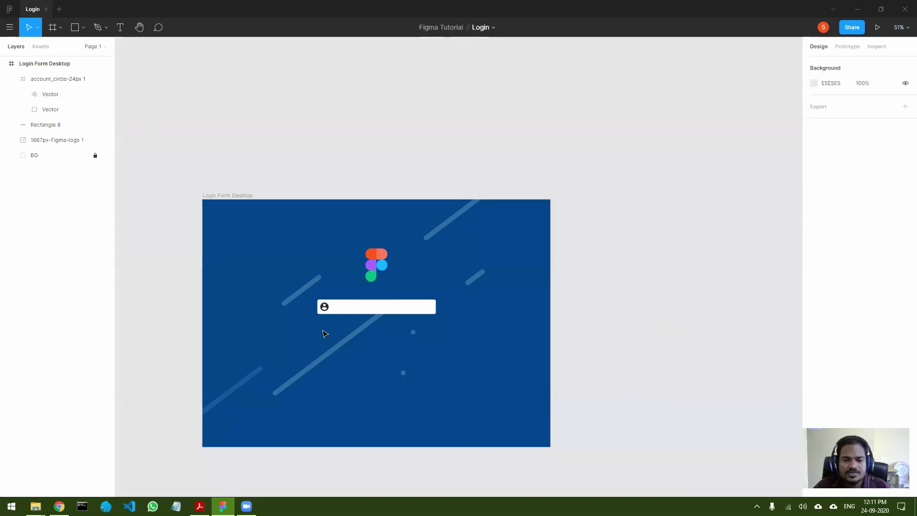
# - Add a text box about 399 × 43 beside the account icon in the white field, reading "USERNAME"
pyautogui.keyDown('ctrl'); pyautogui.scroll(5, 334, 295); pyautogui.keyUp('ctrl')
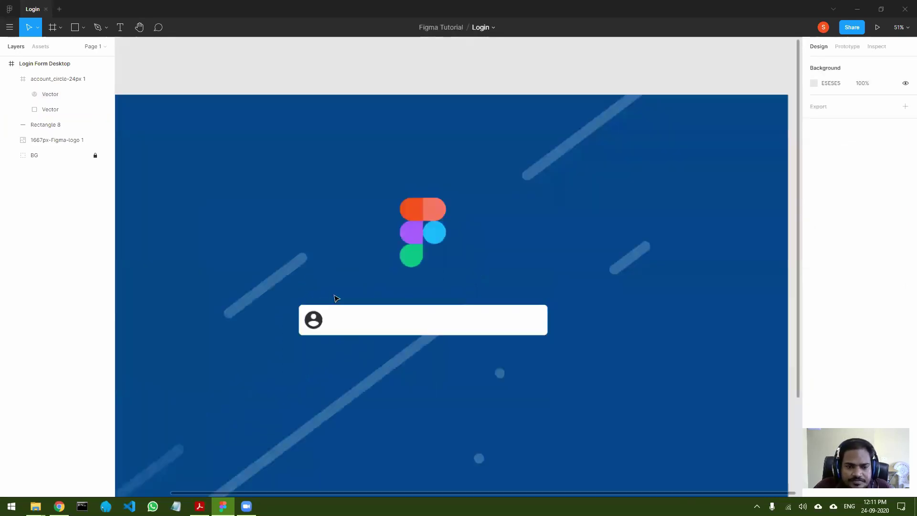
pyautogui.keyDown('ctrl'); pyautogui.scroll(4, 334, 295); pyautogui.keyUp('ctrl')
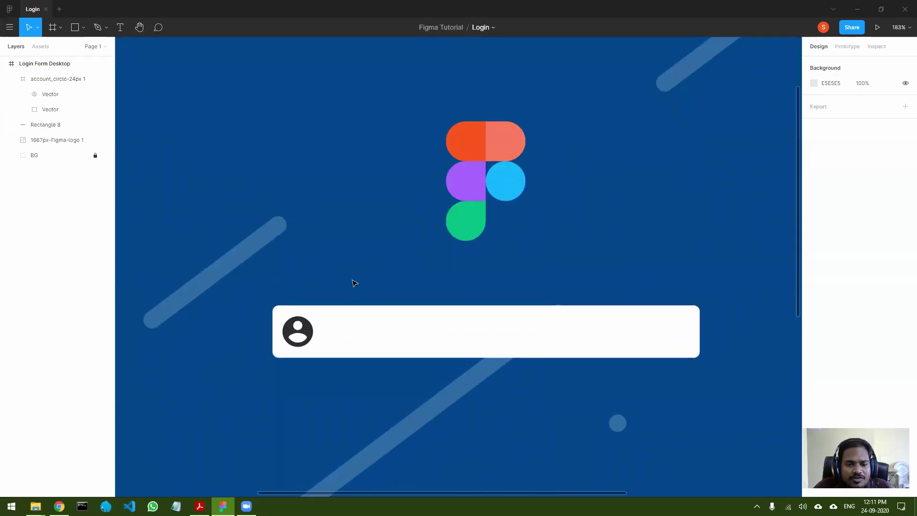
pyautogui.press('t')
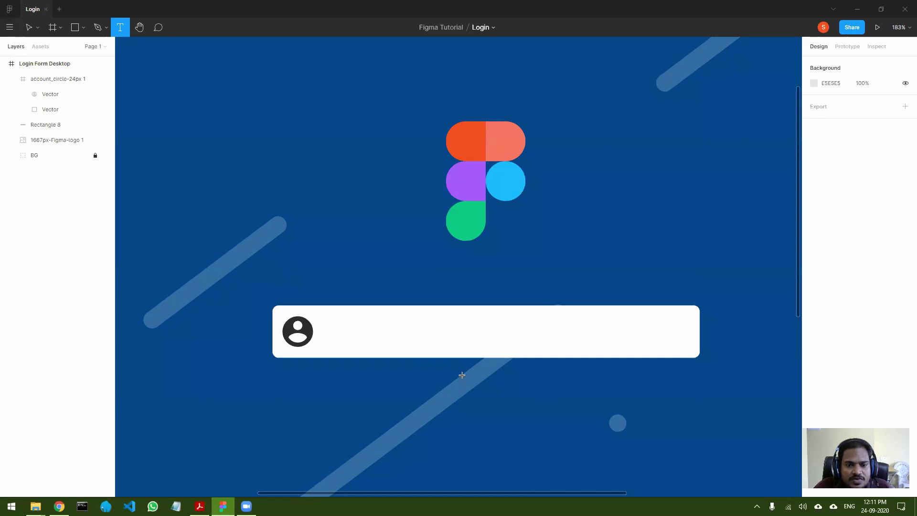
pyautogui.moveTo(326, 312); pyautogui.dragTo(674, 350)
pyautogui.press('Escape')
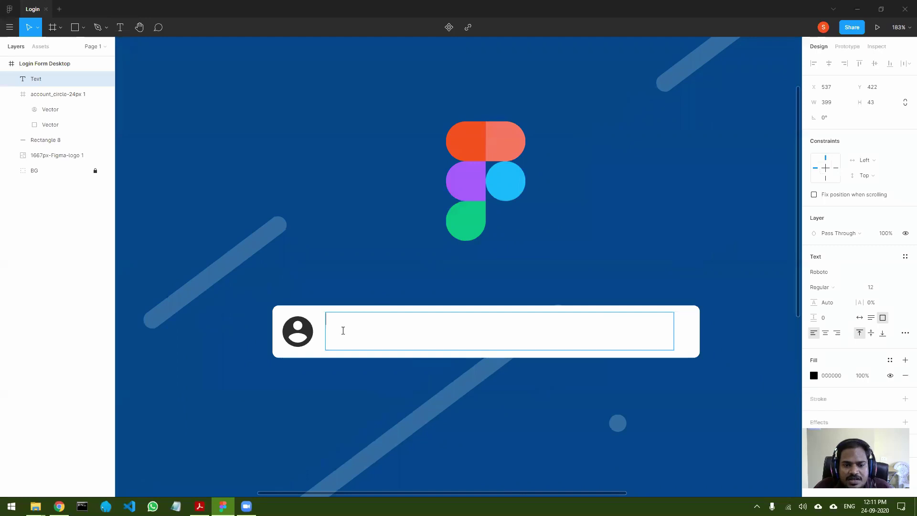
pyautogui.write('US')
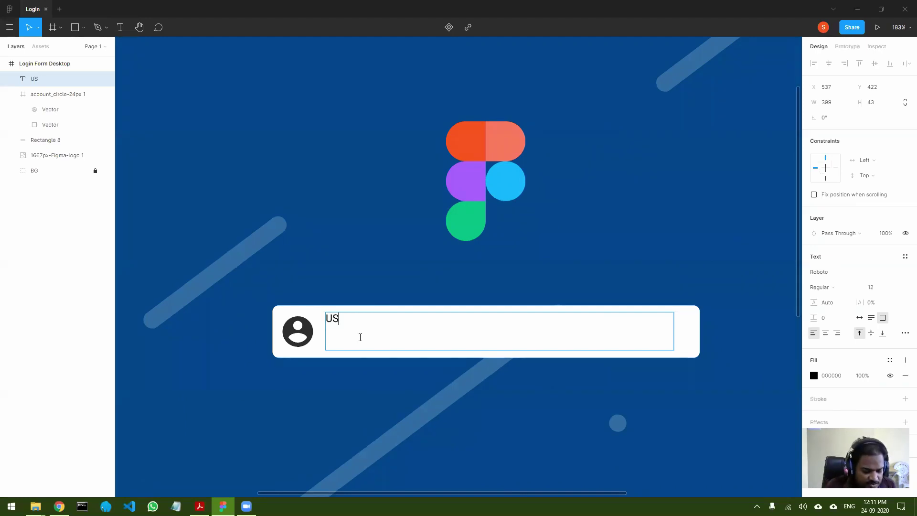
pyautogui.write('ERNAME')
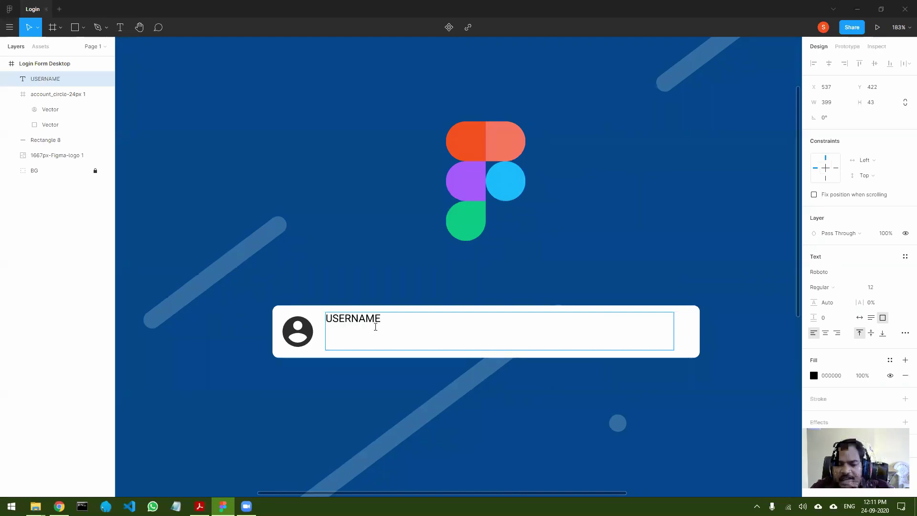
# - Change the font of the USERNAME placeholder text to Nobile
pyautogui.moveTo(405, 320); pyautogui.dragTo(321, 313)
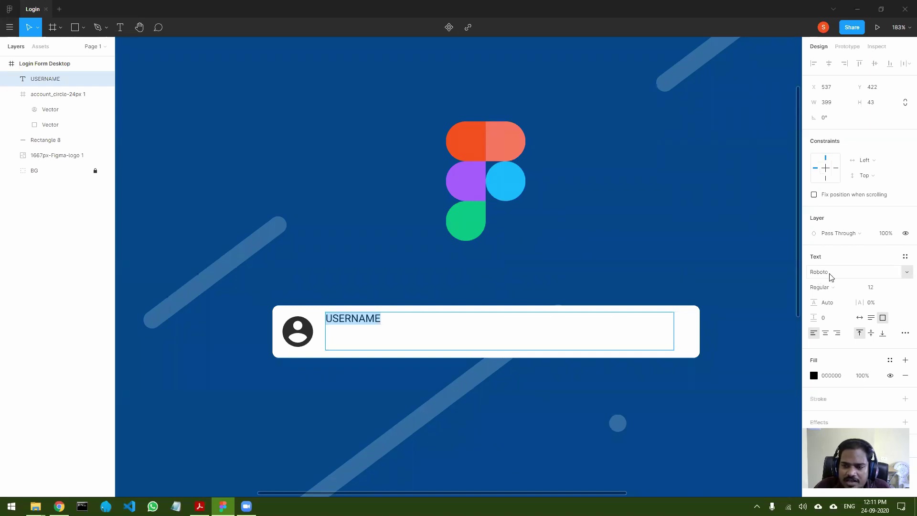
pyautogui.click(904, 274)
pyautogui.scroll(5, 855, 160)
pyautogui.scroll(15, 854, 162)
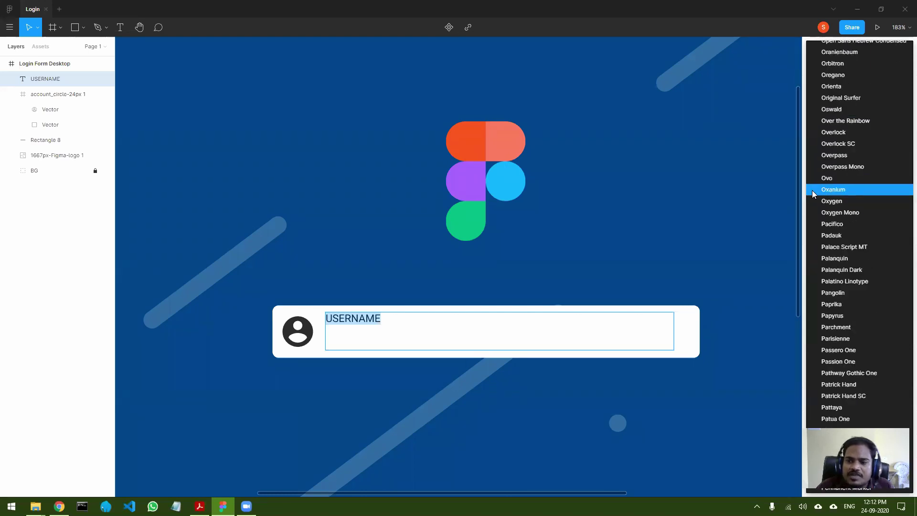
pyautogui.scroll(4, 849, 165)
pyautogui.scroll(8, 848, 165)
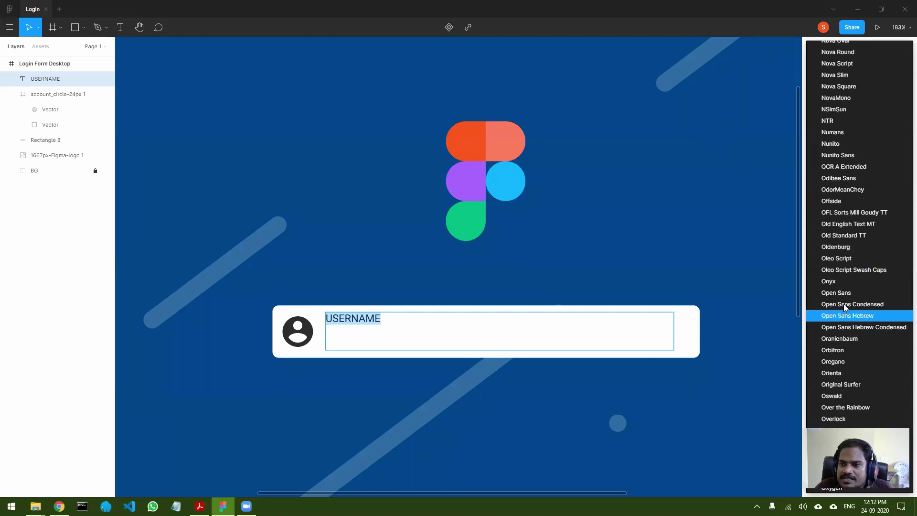
pyautogui.scroll(20, 854, 192)
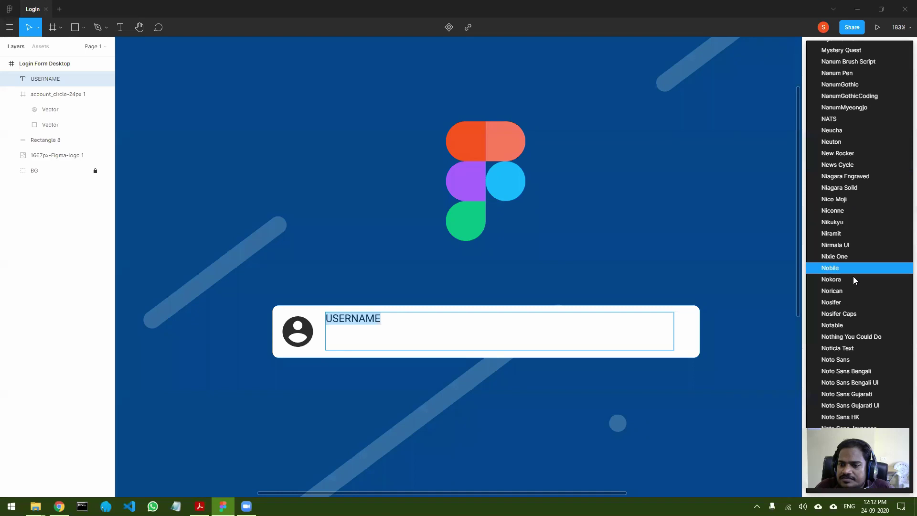
pyautogui.click(847, 268)
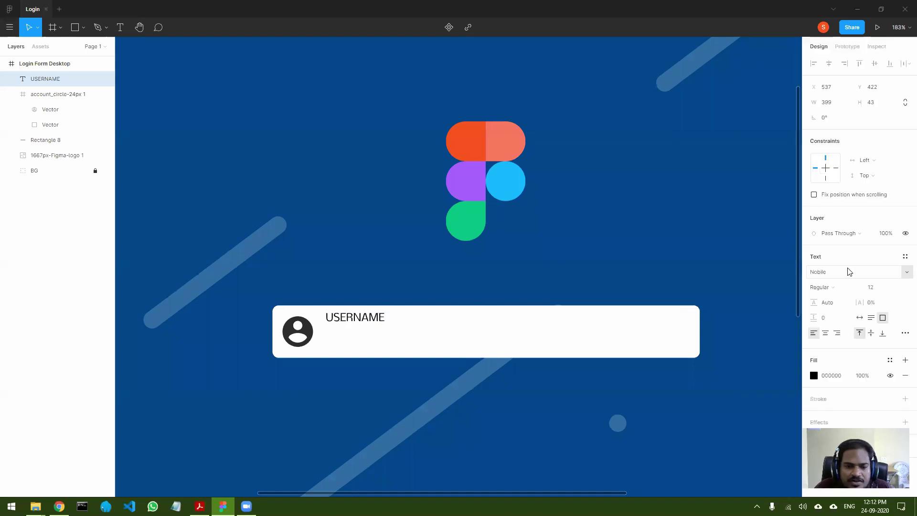
# - Set the USERNAME text's font size to 35 and its letter spacing to 22%
pyautogui.doubleClick(413, 319)
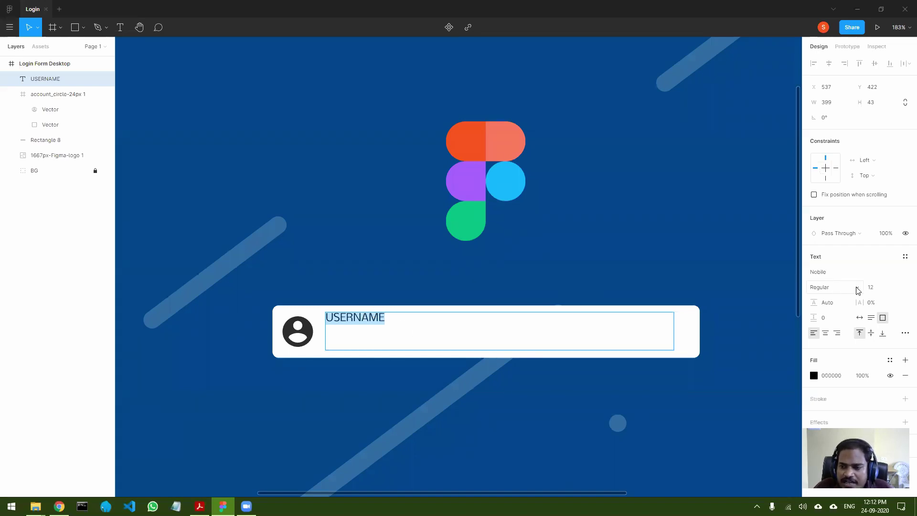
pyautogui.click(871, 287)
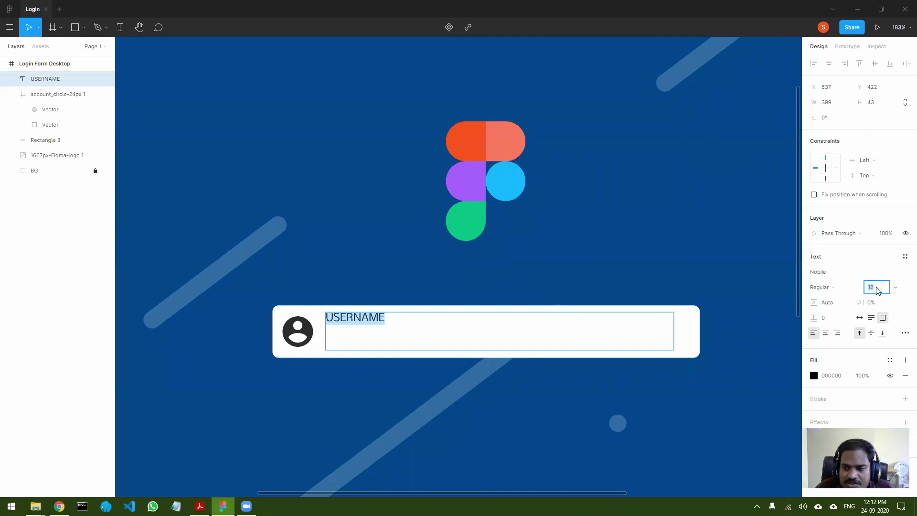
pyautogui.press('Up')
pyautogui.press('Up')
pyautogui.press('Up')
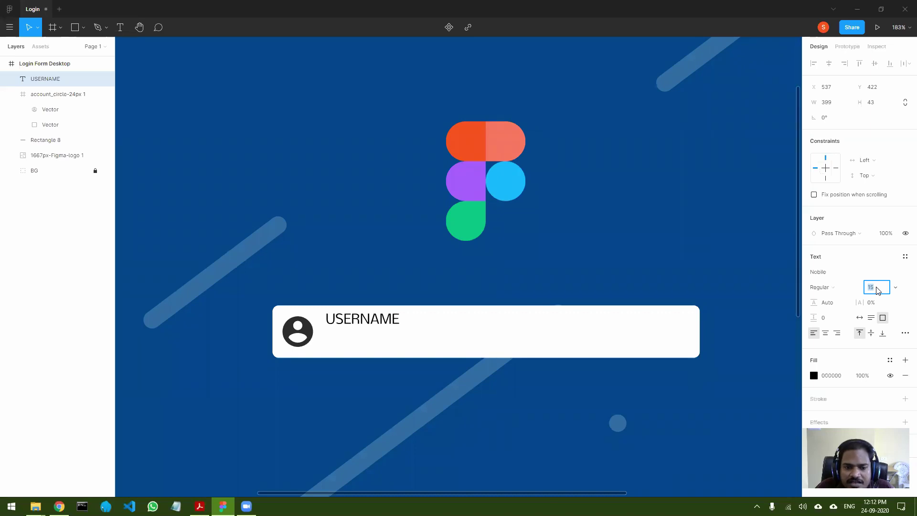
pyautogui.press('Up')
pyautogui.press('Up')
pyautogui.press('Up')
pyautogui.press('Up')
pyautogui.press('Up')
pyautogui.press('Up')
pyautogui.press('Up')
pyautogui.press('Up')
pyautogui.press('Up')
pyautogui.press('Up')
pyautogui.press('Up')
pyautogui.press('Up')
pyautogui.press('Up')
pyautogui.press('Up')
pyautogui.press('Up')
pyautogui.press('Up')
pyautogui.press('Up')
pyautogui.press('Up')
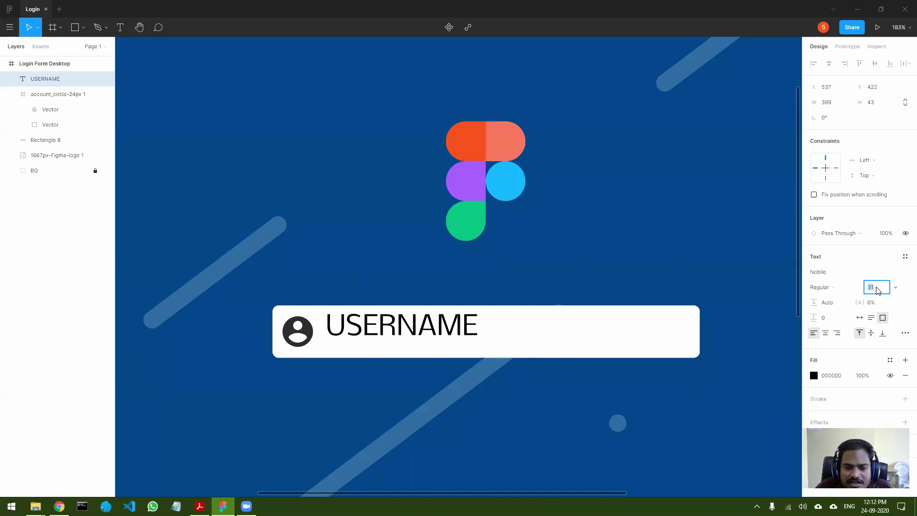
pyautogui.press('Up')
pyautogui.press('Up')
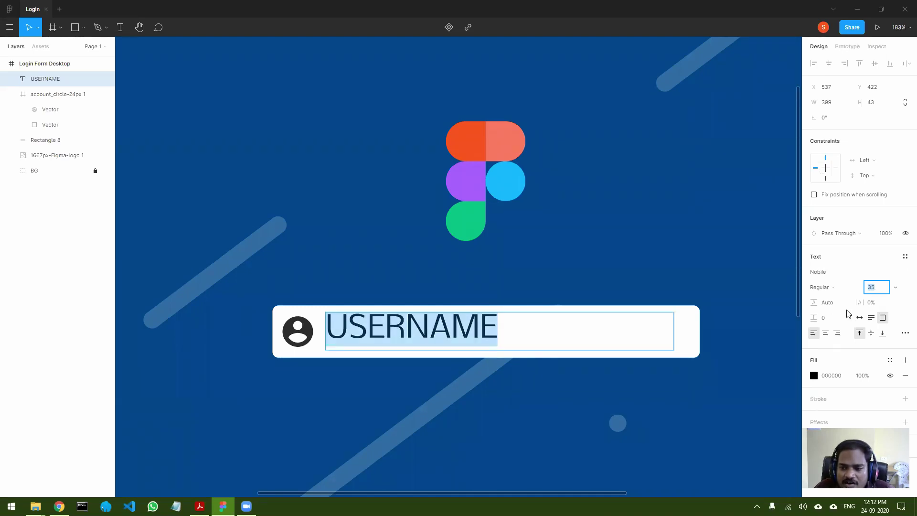
pyautogui.moveTo(860, 302); pyautogui.dragTo(883, 303)
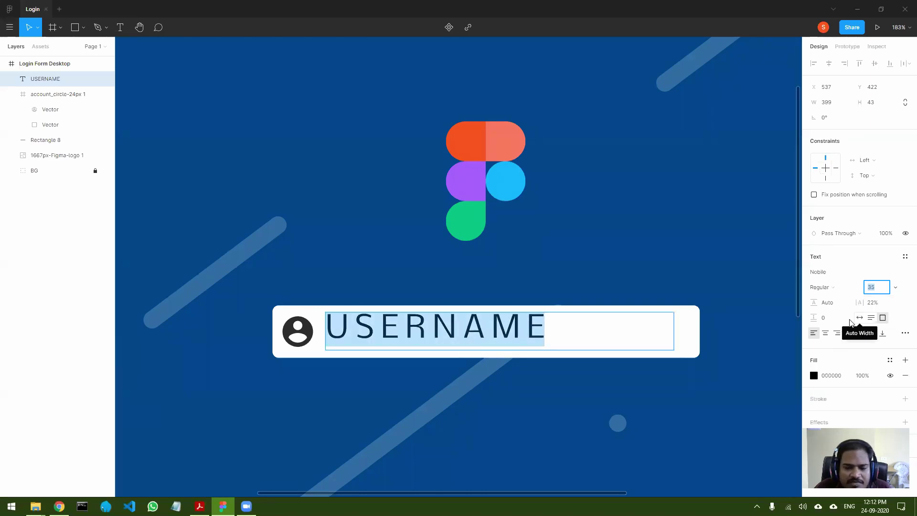
pyautogui.press('Escape')
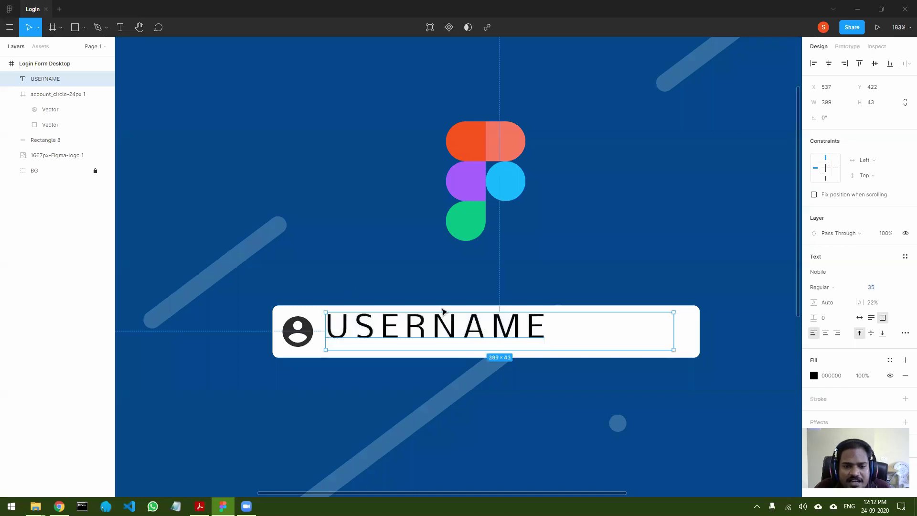
# - Match the USERNAME text's fill to the account icon's dark grey, 2C2C2C, by sampling the icon's colour
pyautogui.doubleClick(461, 329)
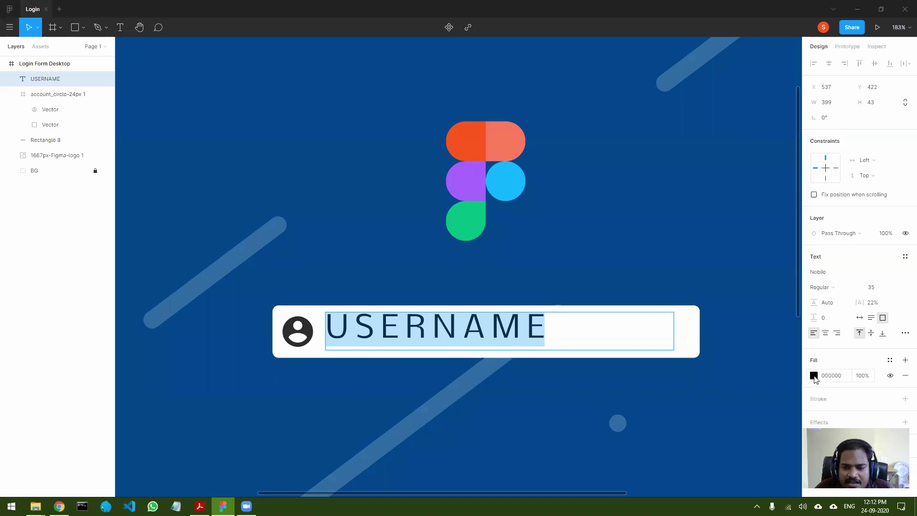
pyautogui.click(814, 376)
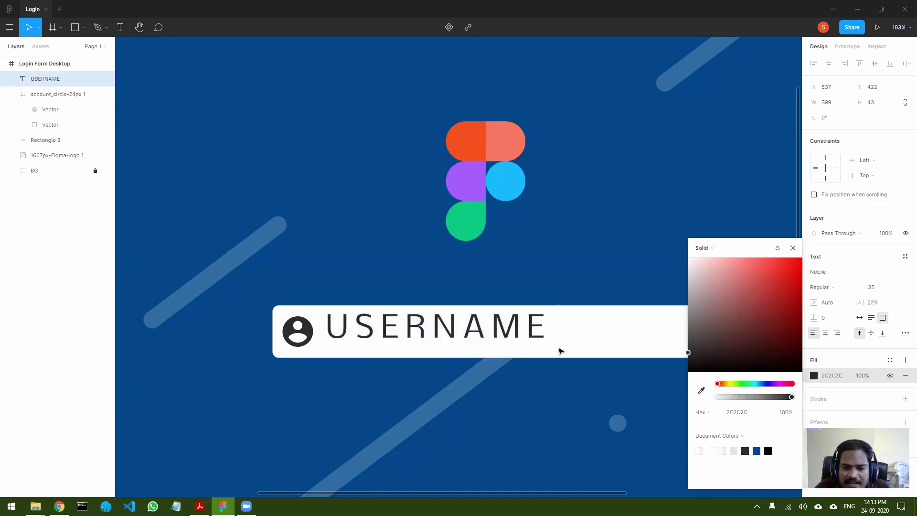
pyautogui.doubleClick(532, 318)
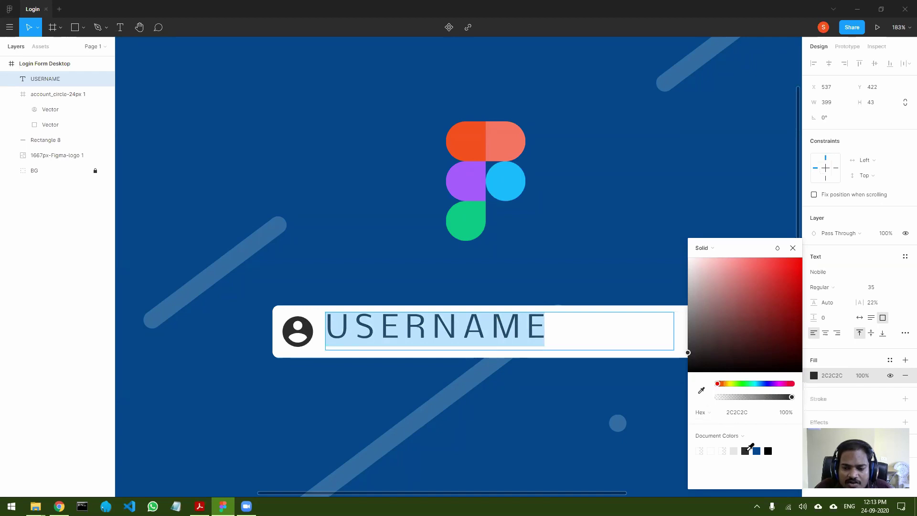
pyautogui.click(702, 391)
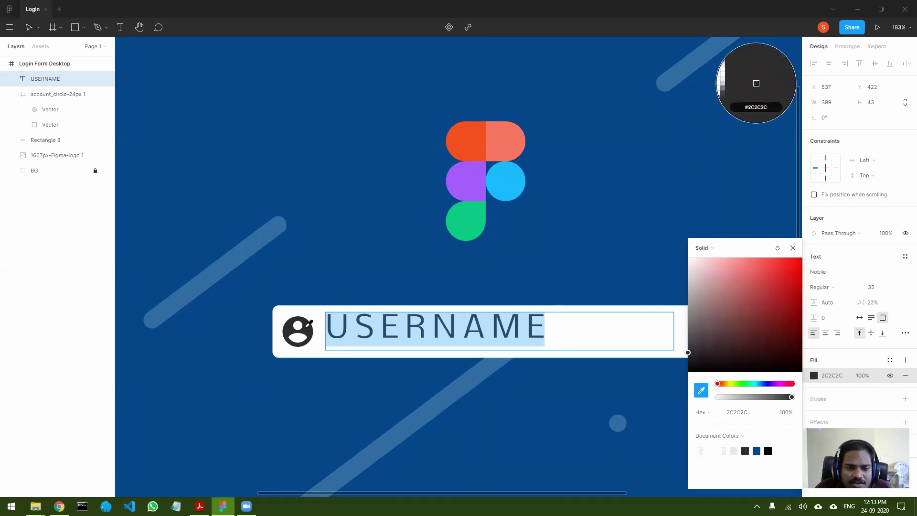
pyautogui.click(308, 329)
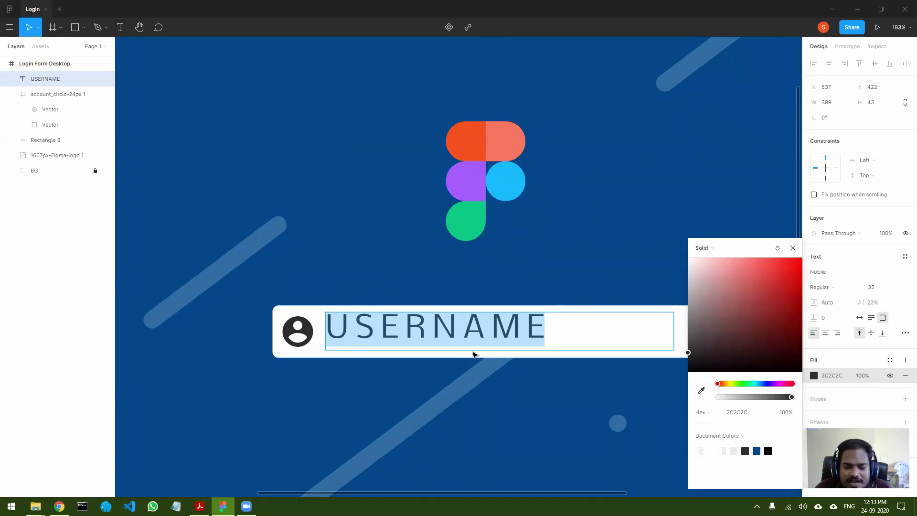
pyautogui.click(793, 248)
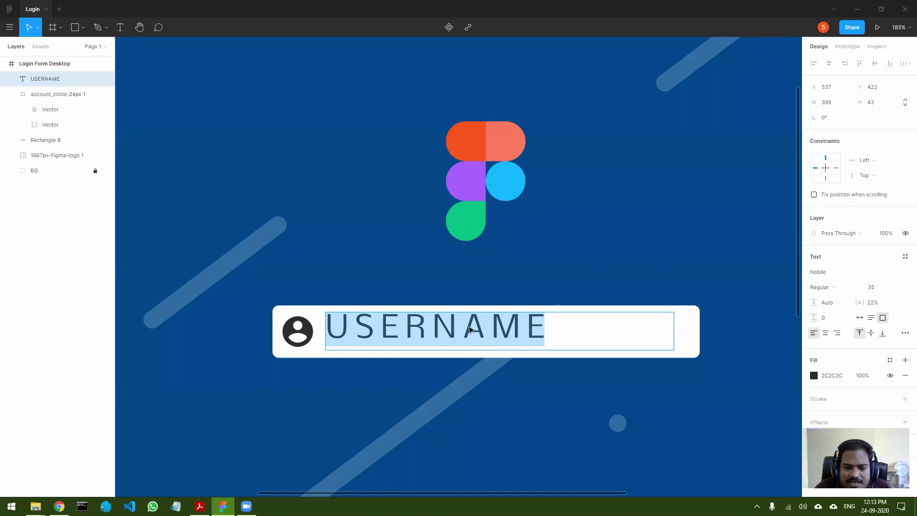
# - Reduce the USERNAME text's fill opacity to 50% for a placeholder look
pyautogui.click(863, 376)
pyautogui.click(863, 376)
pyautogui.press('Return')
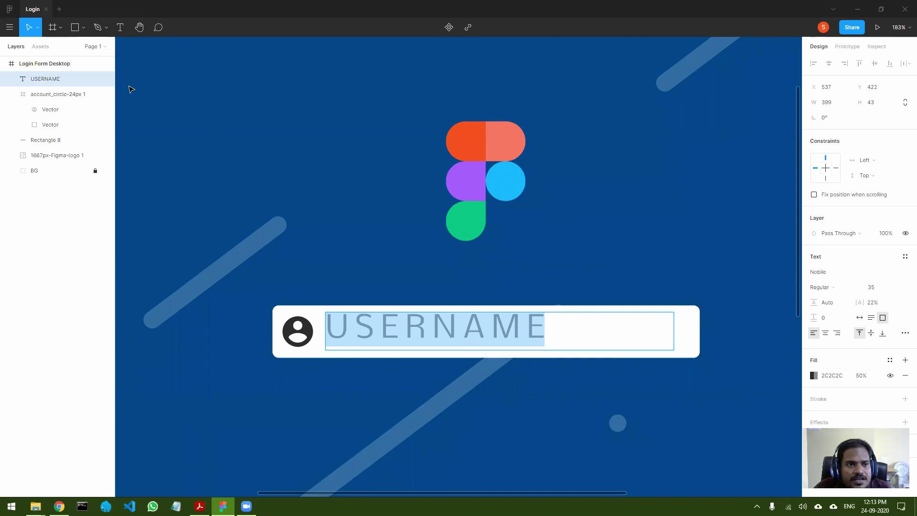
pyautogui.press('Escape')
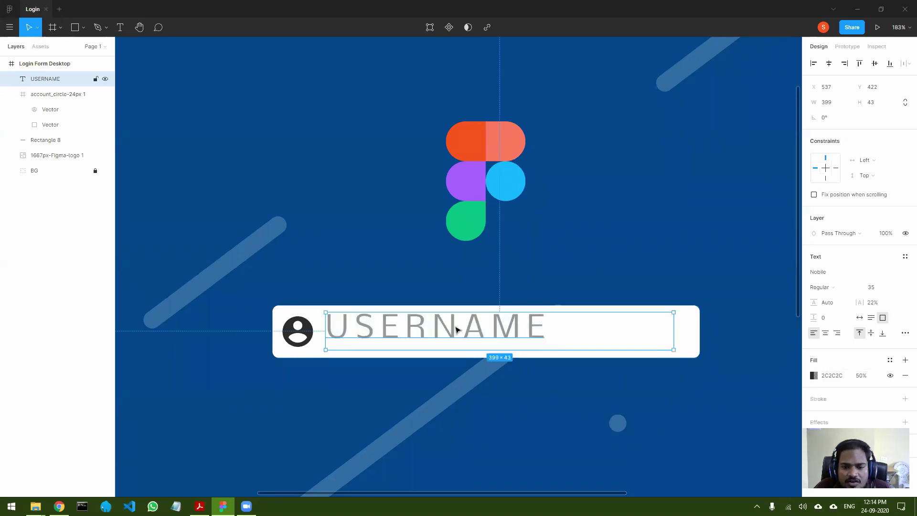
# - Reposition the USERNAME text box to about X 542, Y 429 and shorten its height to about 32
pyautogui.moveTo(453, 328); pyautogui.dragTo(458, 334)
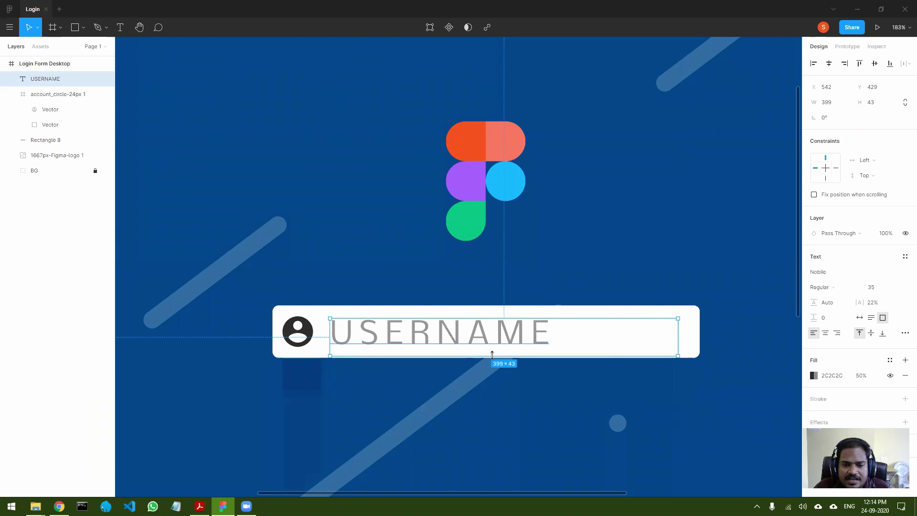
pyautogui.moveTo(492, 355); pyautogui.dragTo(493, 350)
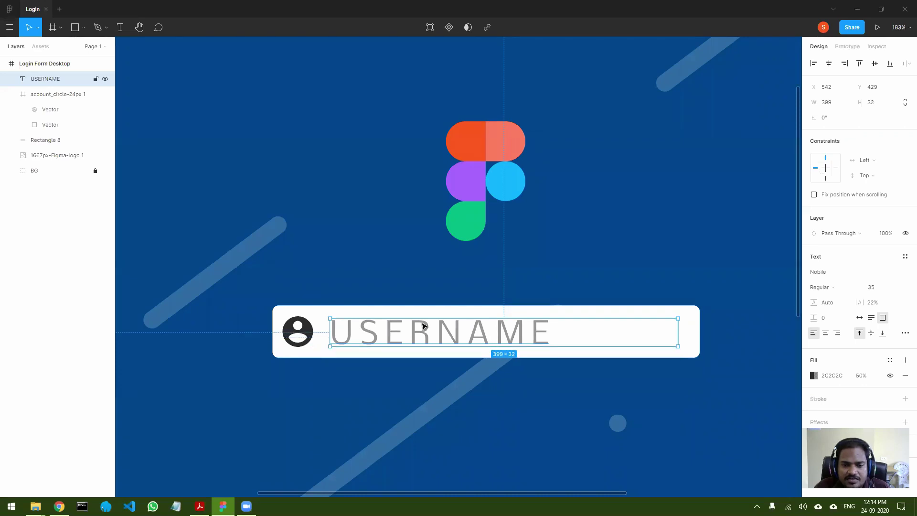
pyautogui.click(487, 421)
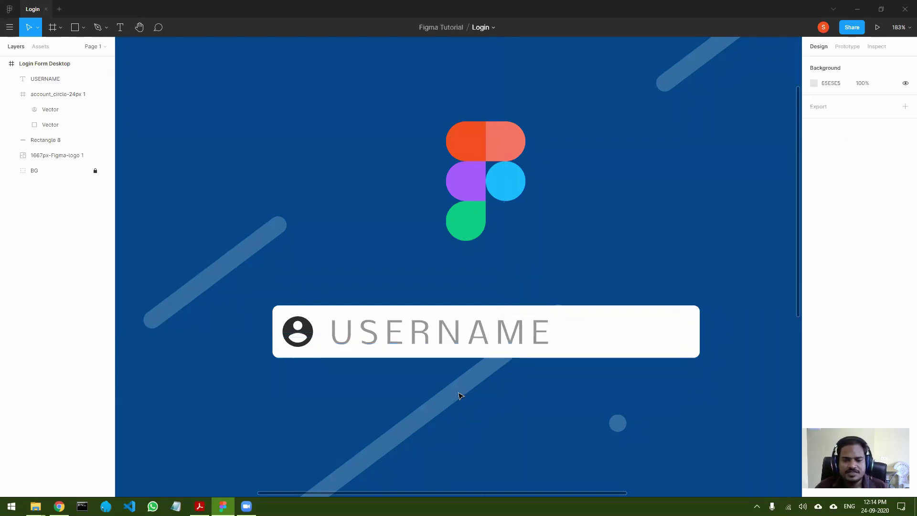
# - Rename the Figma logo image's layer as Logo, and hide and show it once to demonstrate its visibility
pyautogui.scroll(-5, 580, 296)
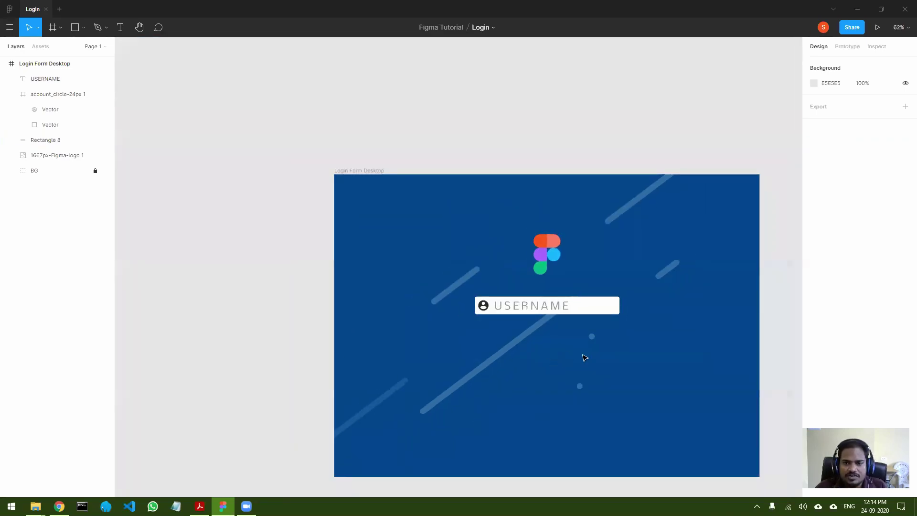
pyautogui.scroll(-2, 671, 364)
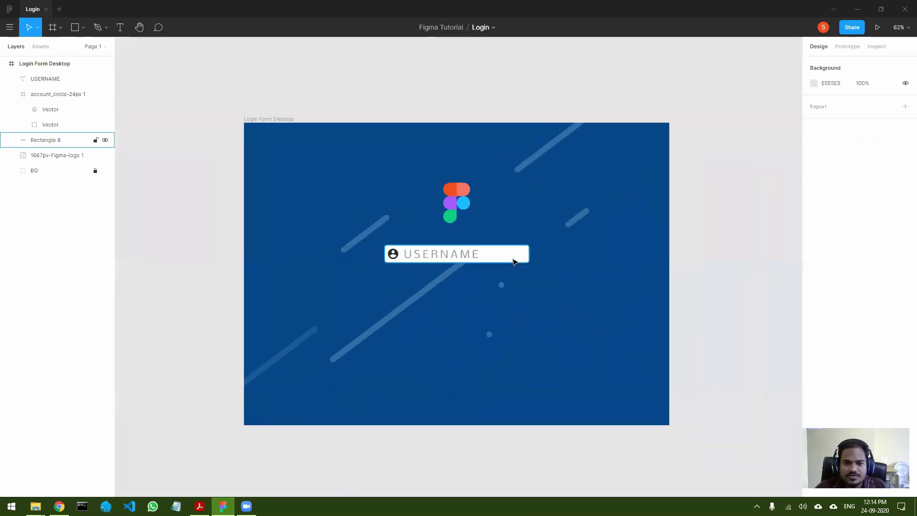
pyautogui.scroll(5, 510, 258)
pyautogui.scroll(-3, 514, 262)
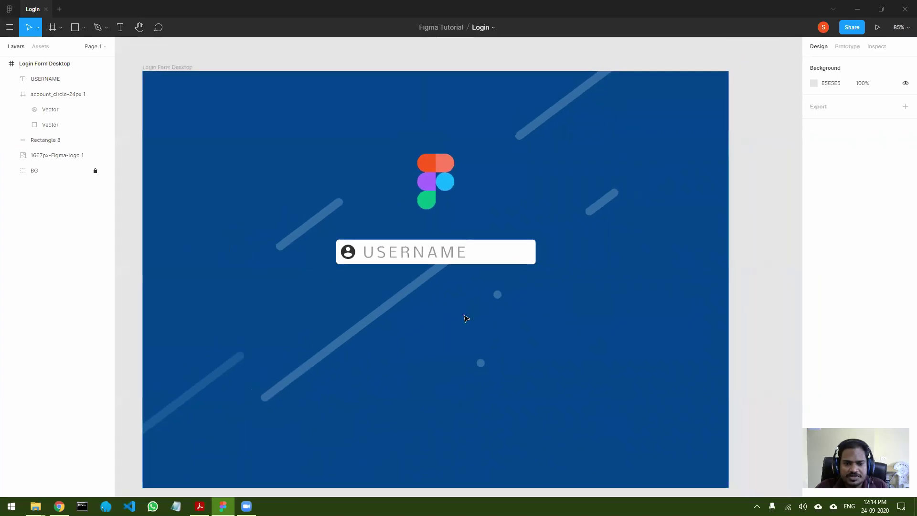
pyautogui.moveTo(393, 350); pyautogui.dragTo(411, 340)
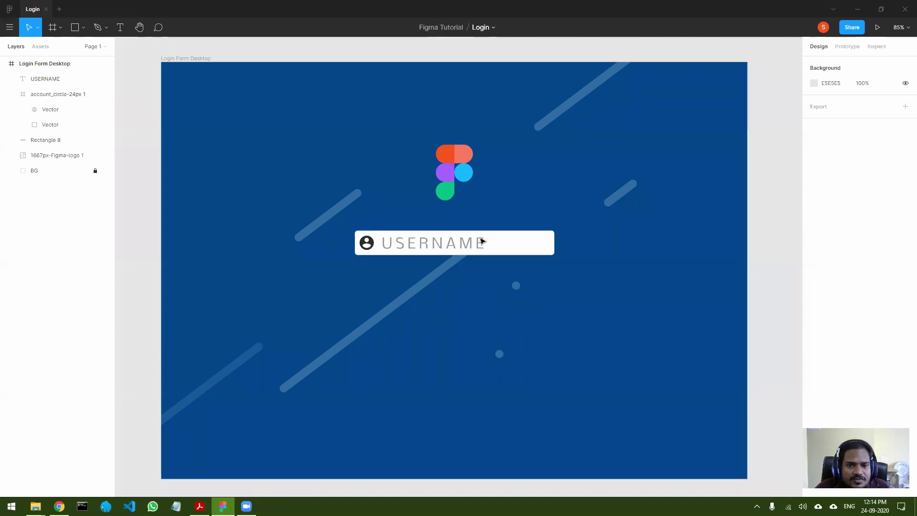
pyautogui.click(452, 169)
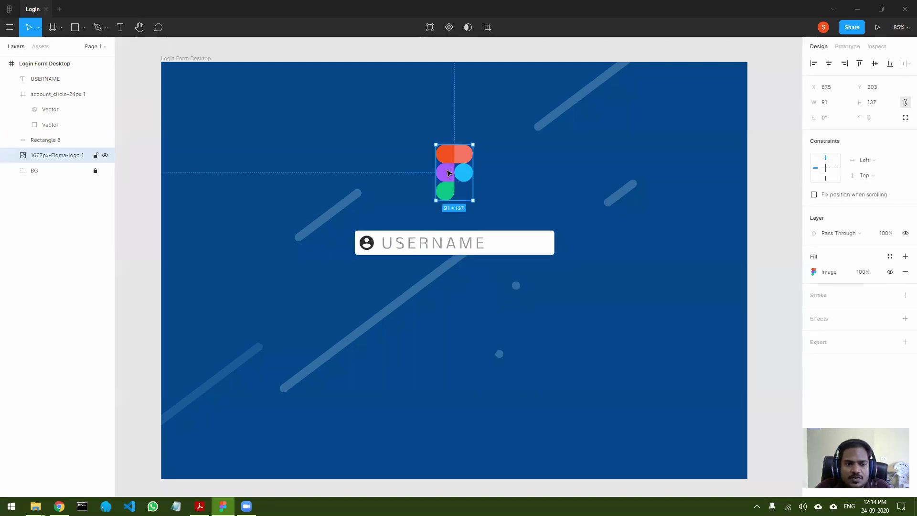
pyautogui.doubleClick(56, 155)
pyautogui.write('Logo')
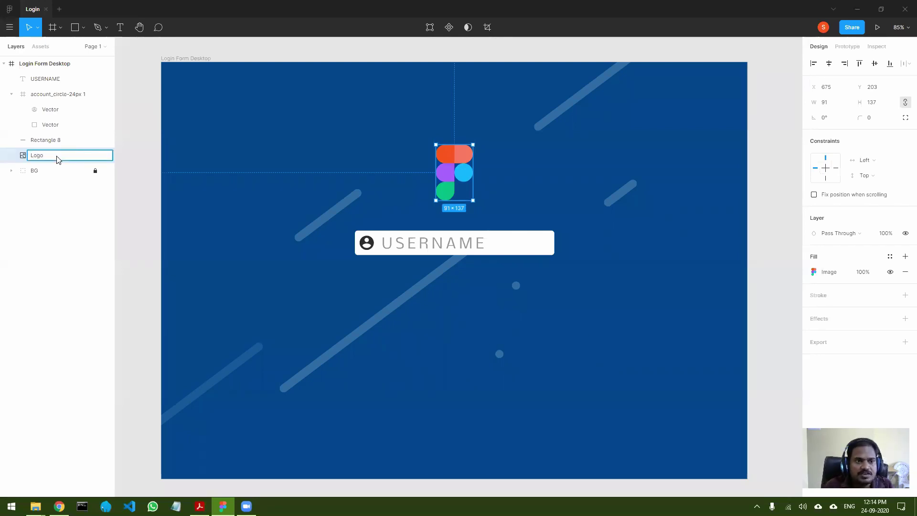
pyautogui.press('Return')
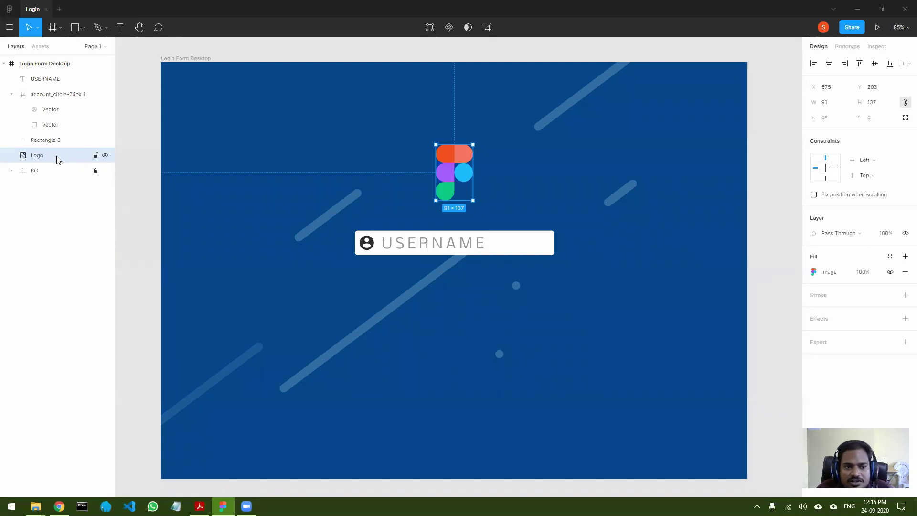
pyautogui.click(105, 155)
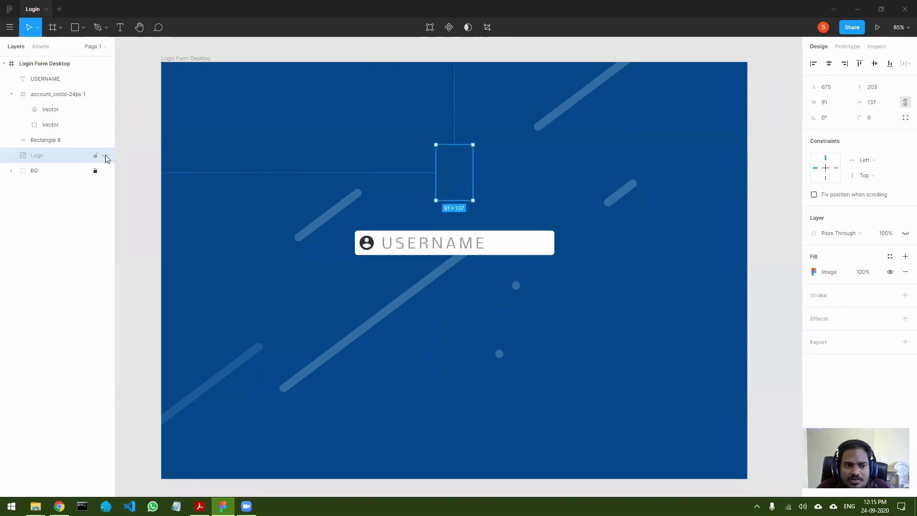
pyautogui.click(106, 156)
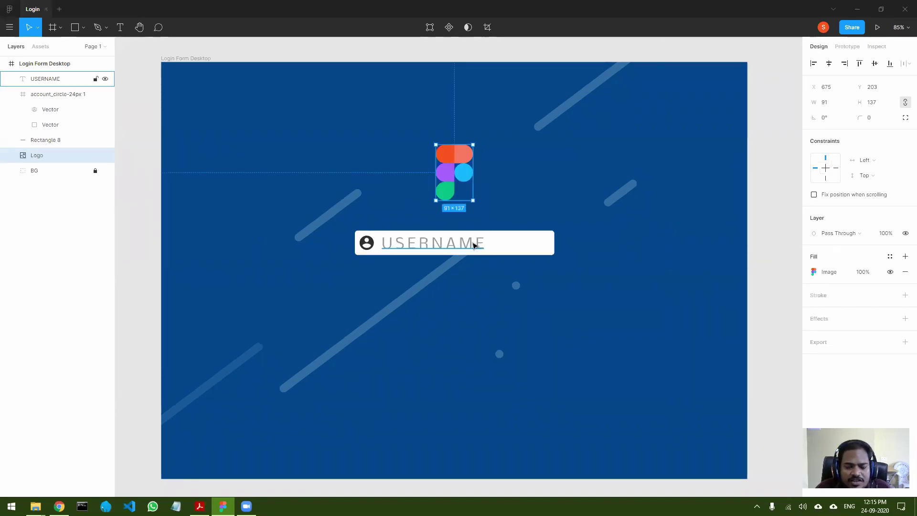
# - Group the USERNAME text, the account_circle icon frame and Rectangle 8 into one group
pyautogui.click(539, 245)
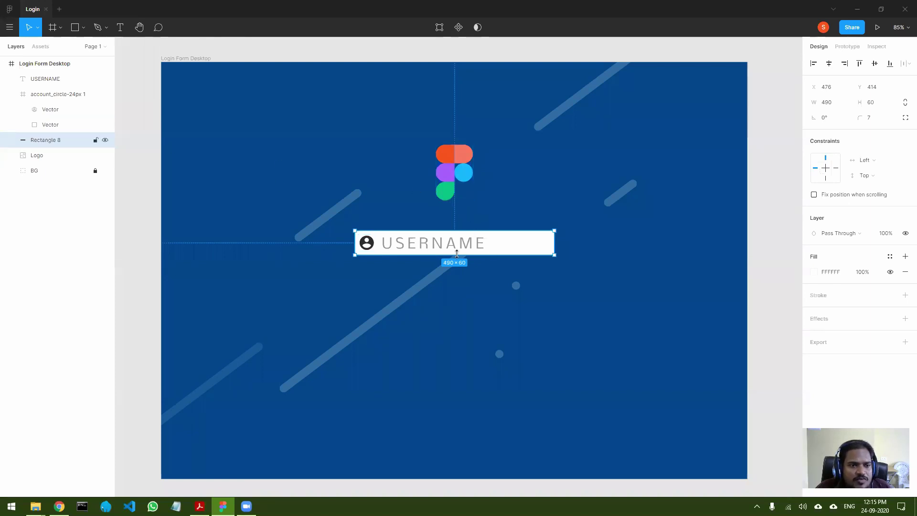
pyautogui.click(53, 83)
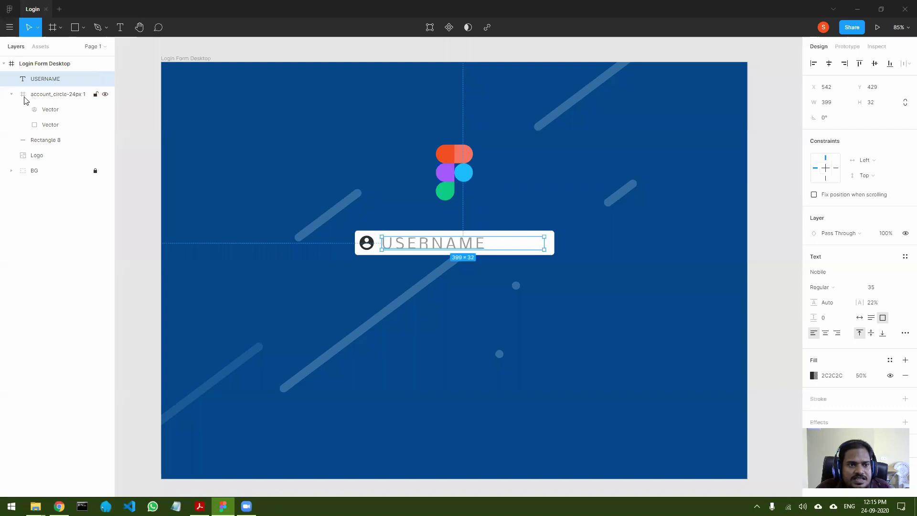
pyautogui.click(11, 94)
pyautogui.keyDown('shift'); pyautogui.click(56, 95); pyautogui.keyUp('shift')
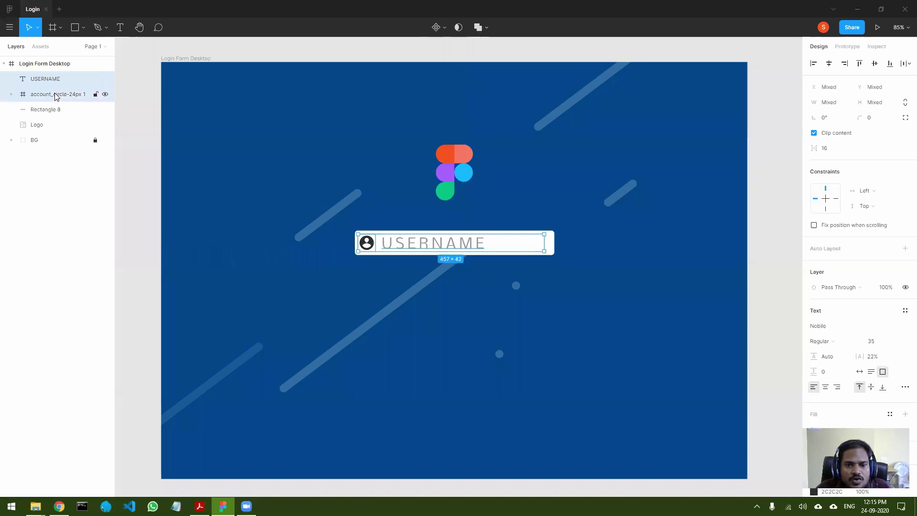
pyautogui.keyDown('shift'); pyautogui.click(44, 111); pyautogui.keyUp('shift')
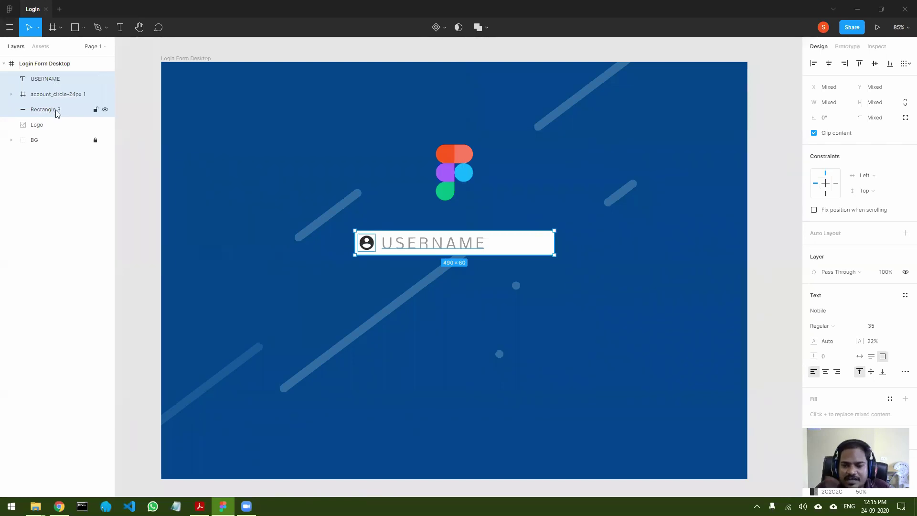
pyautogui.rightClick(47, 83)
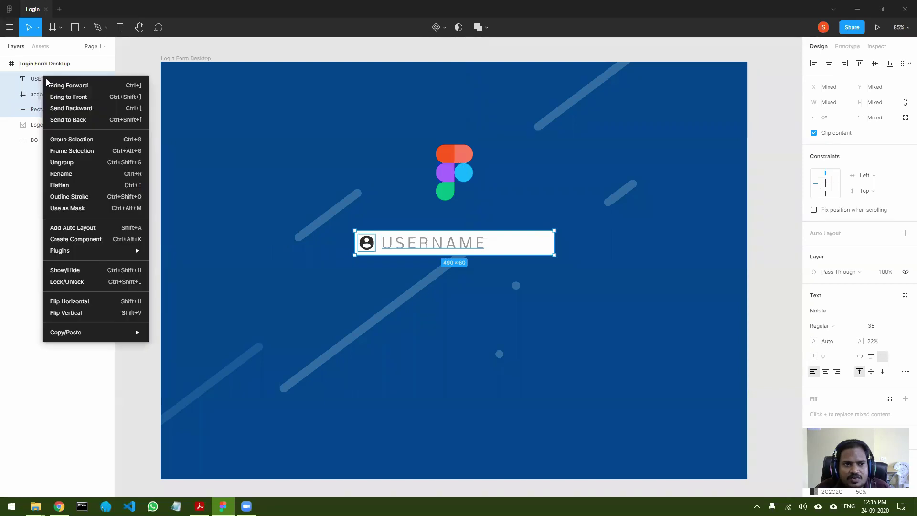
pyautogui.click(77, 140)
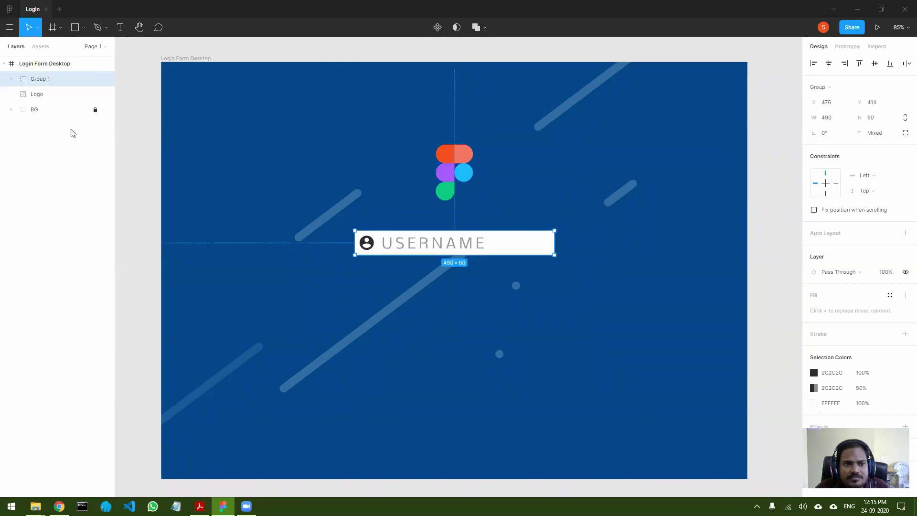
# - Rename the new group holding the username elements as Username Field
pyautogui.doubleClick(42, 80)
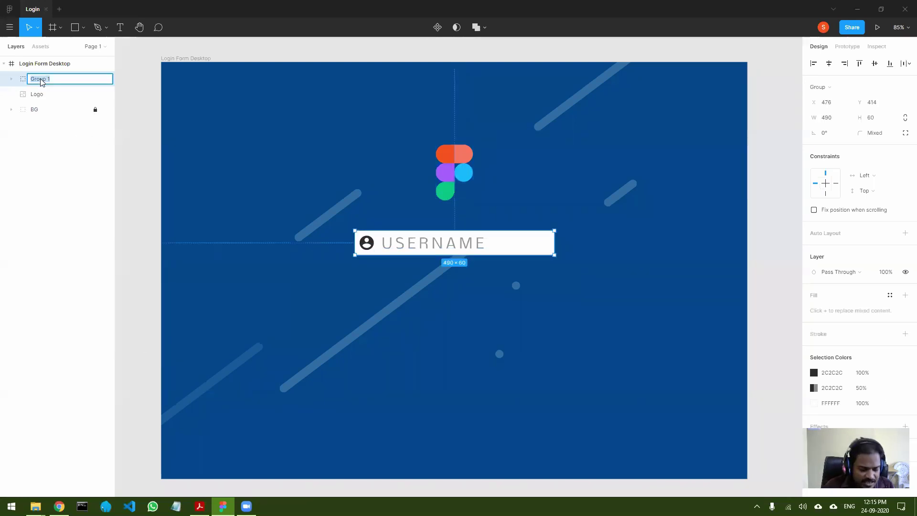
pyautogui.write('Usernam')
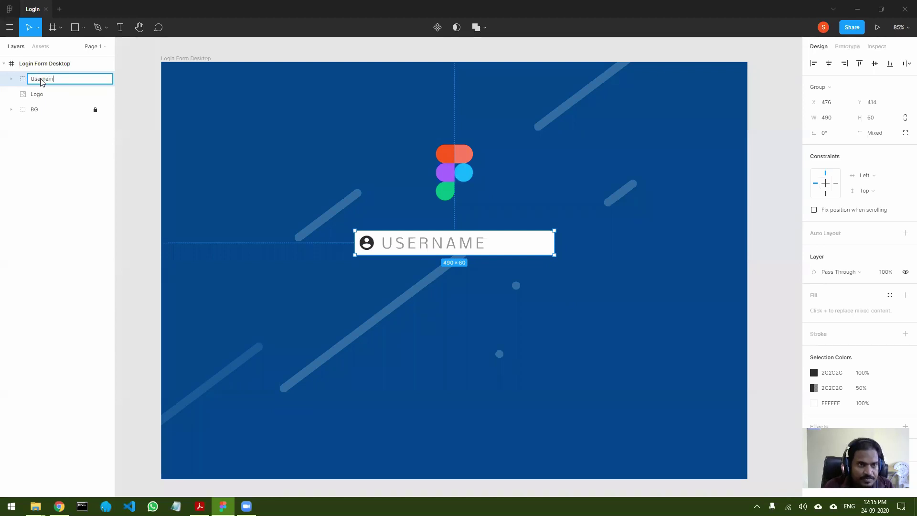
pyautogui.write('e')
pyautogui.press('Return')
pyautogui.doubleClick(53, 84)
pyautogui.click(62, 85)
pyautogui.write('Field')
pyautogui.press('Return')
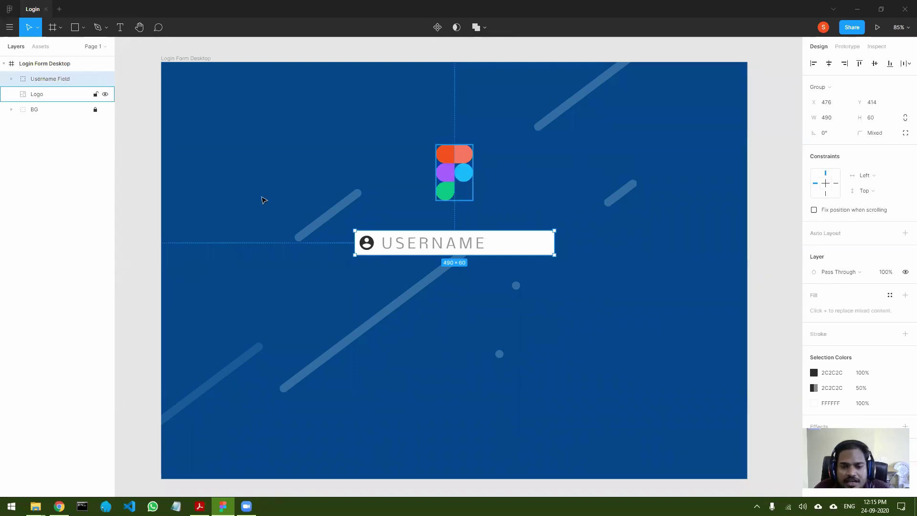
# - Move the Username Field group as one unit up to about Y 399
pyautogui.click(462, 320)
pyautogui.click(465, 248)
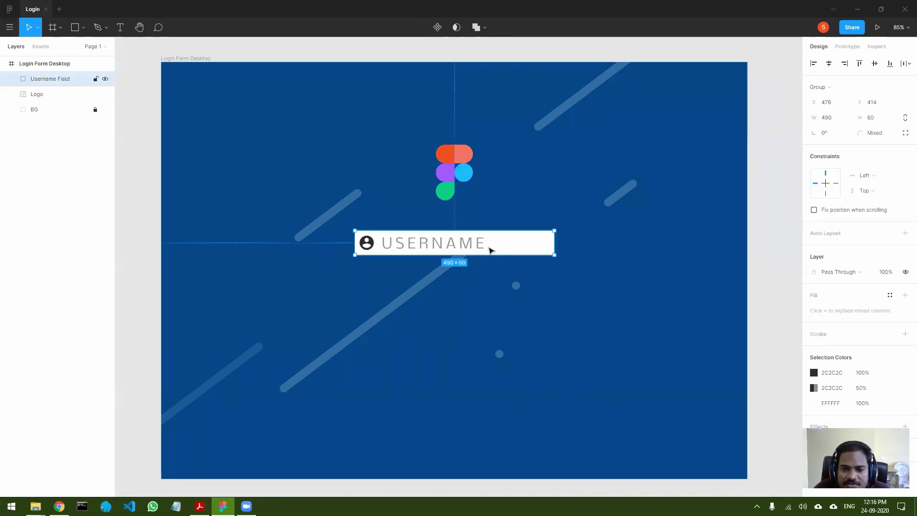
pyautogui.click(511, 259)
pyautogui.click(498, 246)
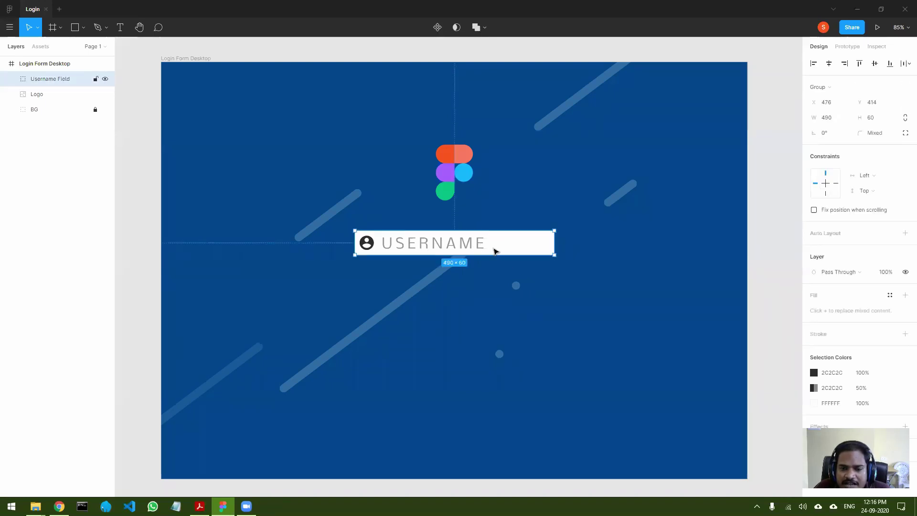
pyautogui.moveTo(498, 244)
pyautogui.mouseDown()
pyautogui.moveTo(572, 301)
pyautogui.moveTo(598, 389)
pyautogui.moveTo(436, 403)
pyautogui.moveTo(447, 262)
pyautogui.moveTo(510, 234)
pyautogui.moveTo(501, 240)
pyautogui.mouseUp()
pyautogui.click(191, 137)
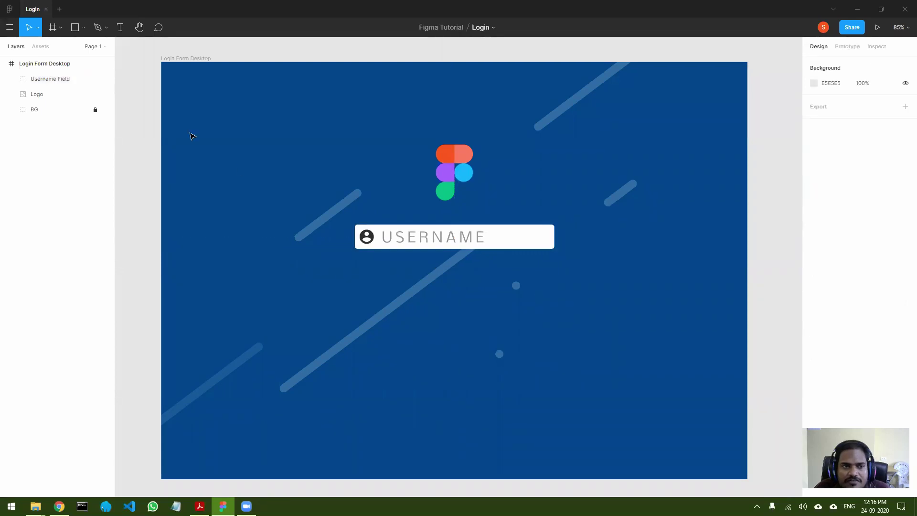
pyautogui.click(62, 89)
pyautogui.click(441, 301)
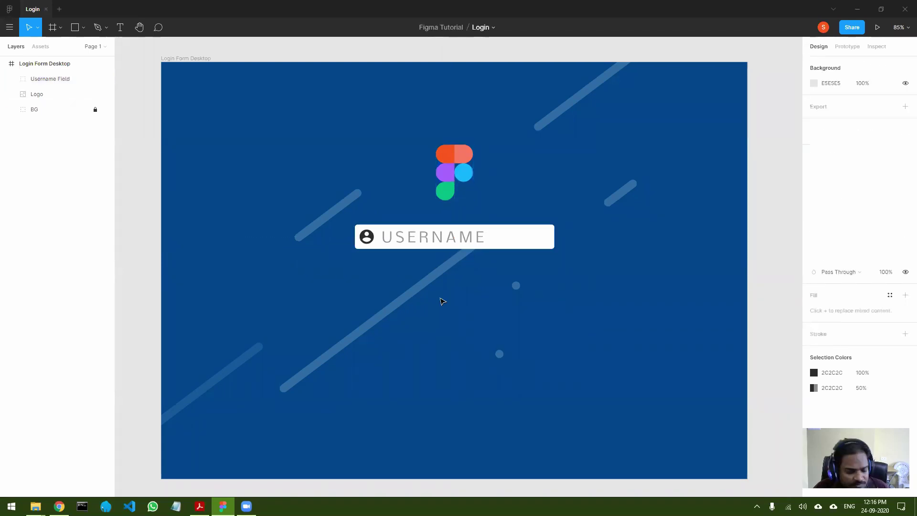
# - Undo the move and renaming of the Username Field group, and ungroup its text, icon and rectangle
pyautogui.hotkey('ctrl', 'z')
pyautogui.hotkey('ctrl', 'shift', 'z')
pyautogui.hotkey('ctrl', 'z')
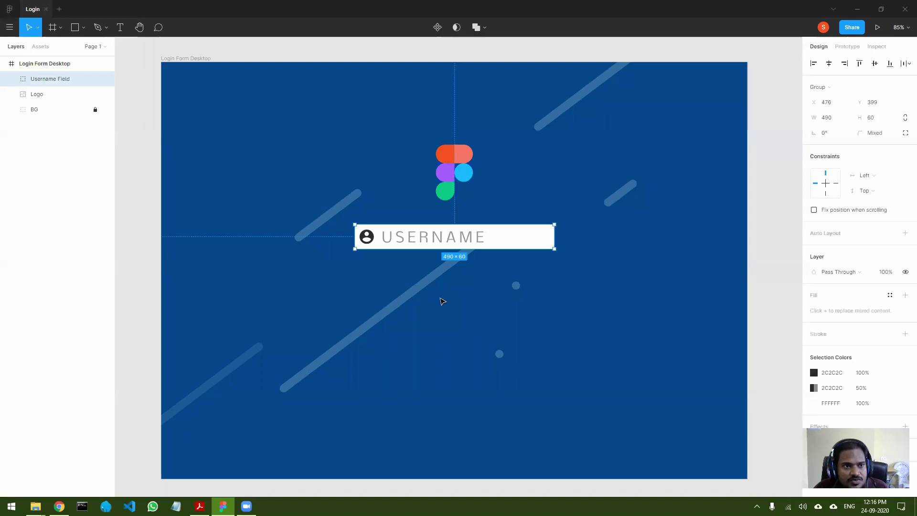
pyautogui.hotkey('ctrl', 'z')
pyautogui.hotkey('ctrl', 'z')
pyautogui.hotkey('ctrl', 'shift', 'z')
pyautogui.hotkey('ctrl', 'z')
pyautogui.hotkey('ctrl', 'shift', 'z')
pyautogui.hotkey('ctrl', 'shift', 'g')
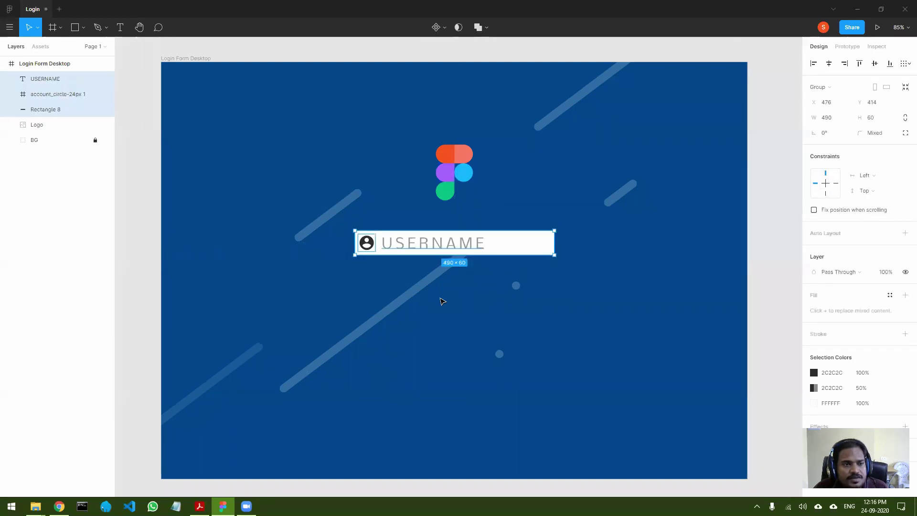
pyautogui.click(554, 321)
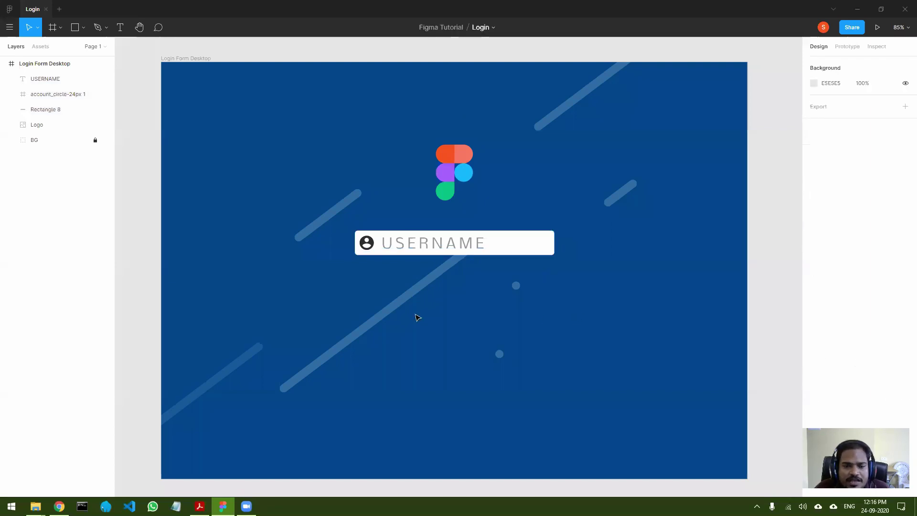
# - Move the ungrouped USERNAME text out of its field to about X 546, Y 570, and return it to the field
pyautogui.moveTo(425, 245); pyautogui.dragTo(426, 300)
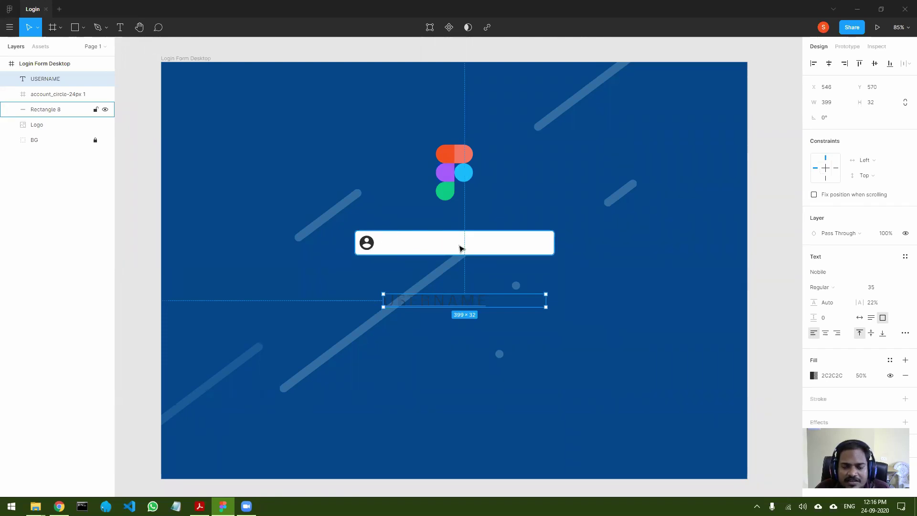
pyautogui.moveTo(453, 246); pyautogui.dragTo(454, 245)
pyautogui.press('Escape')
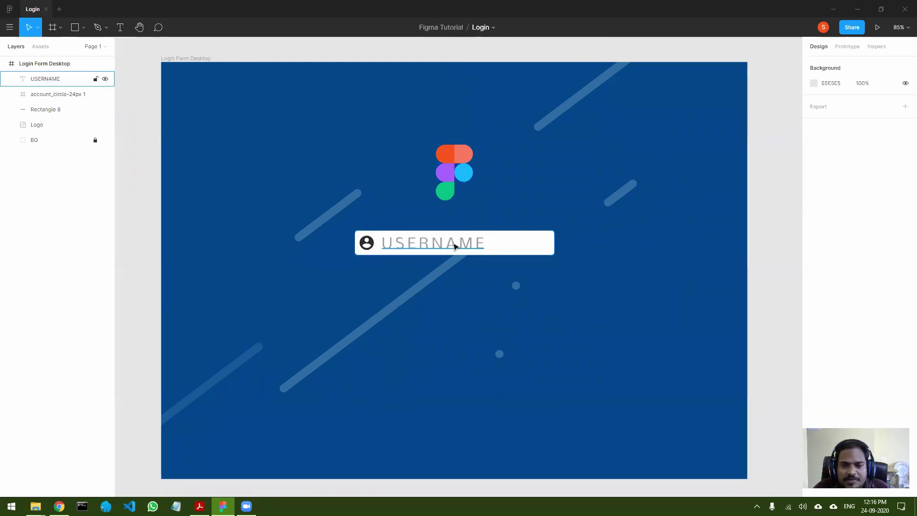
# - Group the USERNAME text, account icon and Rectangle 8 again, and name the group Username Field
pyautogui.click(53, 112)
pyautogui.keyDown('shift'); pyautogui.click(48, 78); pyautogui.keyUp('shift')
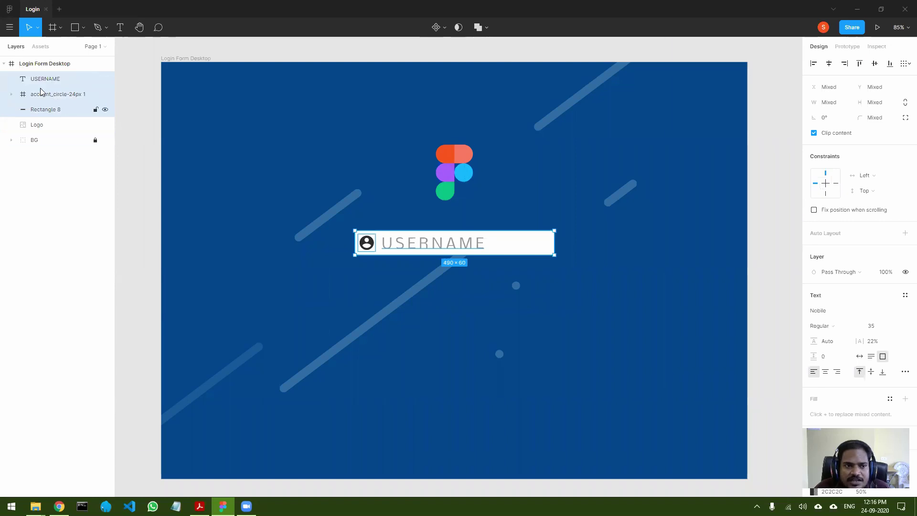
pyautogui.rightClick(44, 83)
pyautogui.click(74, 139)
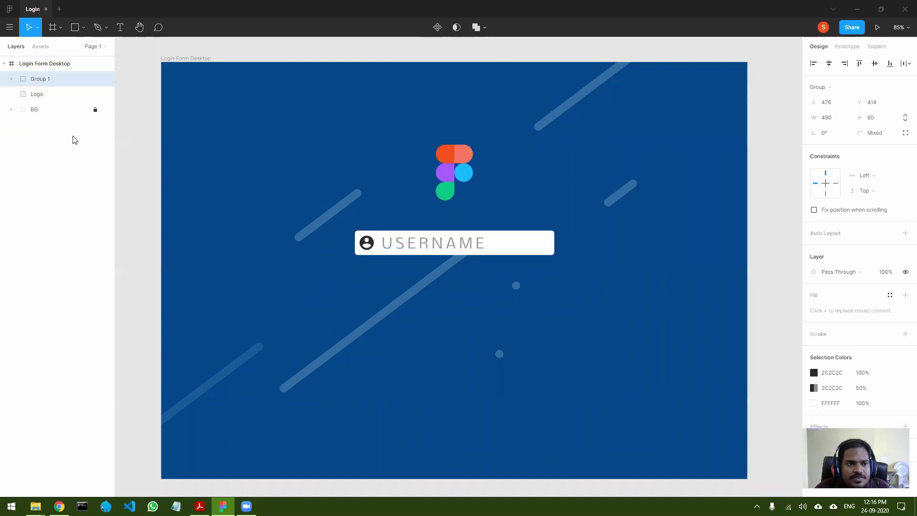
pyautogui.doubleClick(42, 79)
pyautogui.write('Username Field')
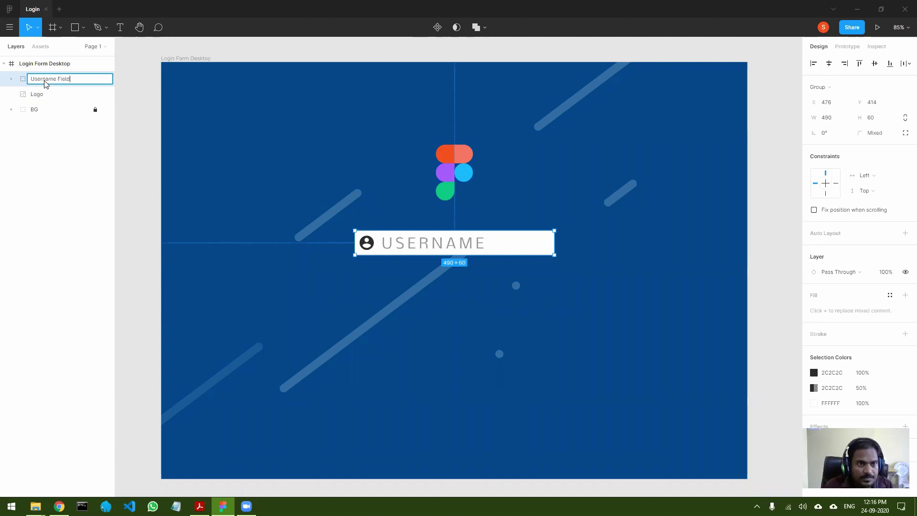
pyautogui.press('Return')
pyautogui.click(353, 334)
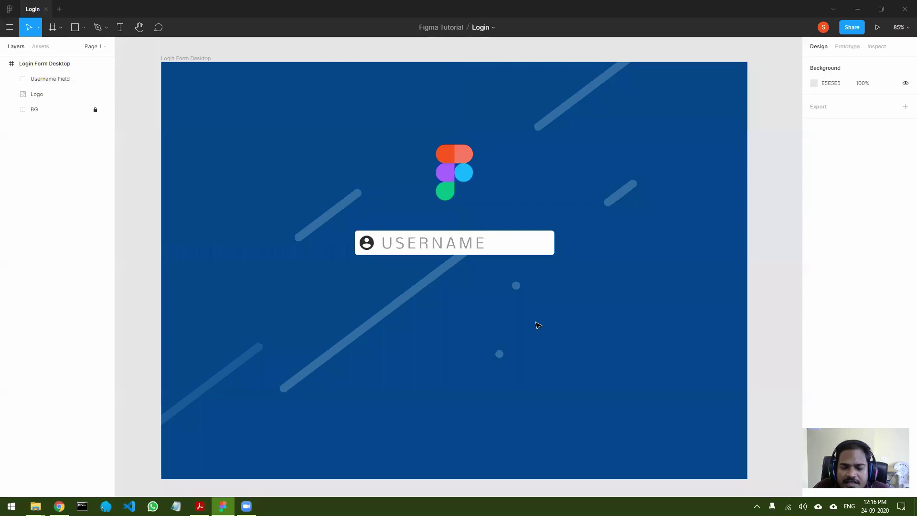
# - Move the Username Field group up to about Y 409, and duplicate it with the copy placed below at about Y 512
pyautogui.moveTo(483, 243)
pyautogui.mouseDown()
pyautogui.moveTo(591, 343)
pyautogui.moveTo(623, 272)
pyautogui.moveTo(480, 235)
pyautogui.moveTo(487, 241)
pyautogui.mouseUp()
pyautogui.click(495, 299)
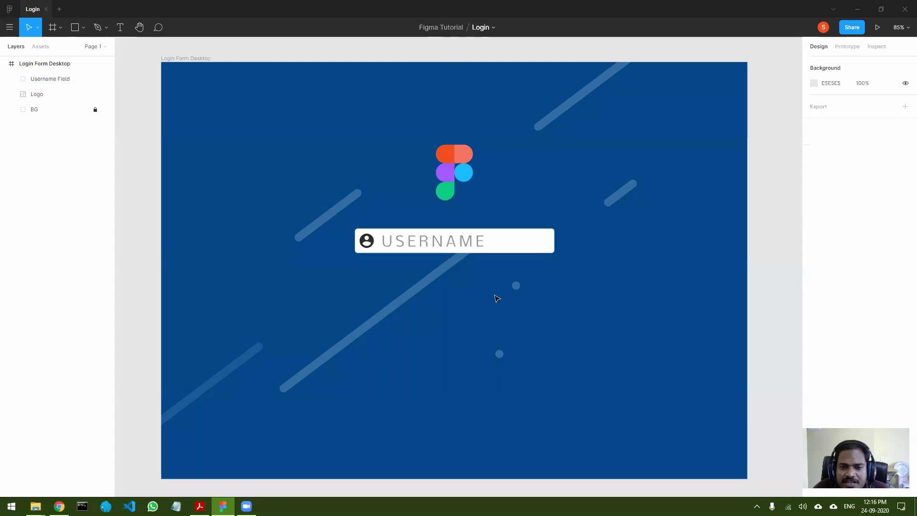
pyautogui.click(497, 250)
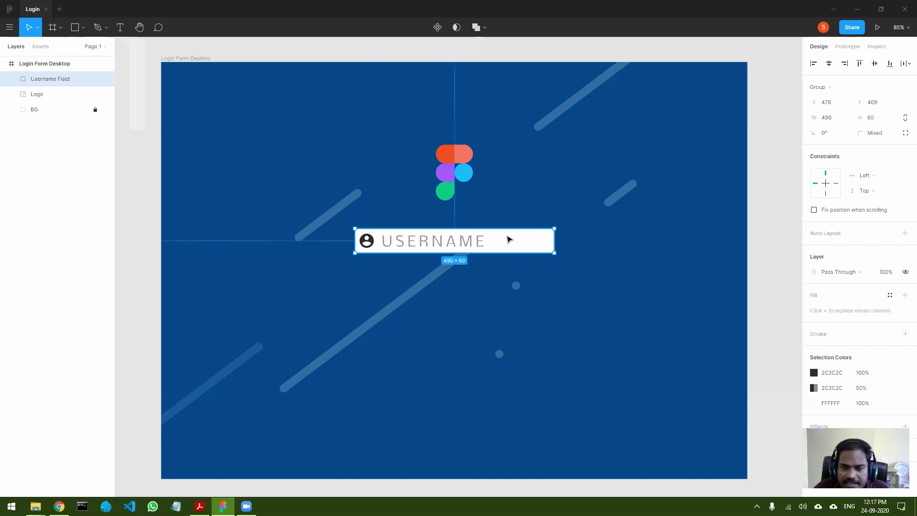
pyautogui.hotkey('ctrl', 'd')
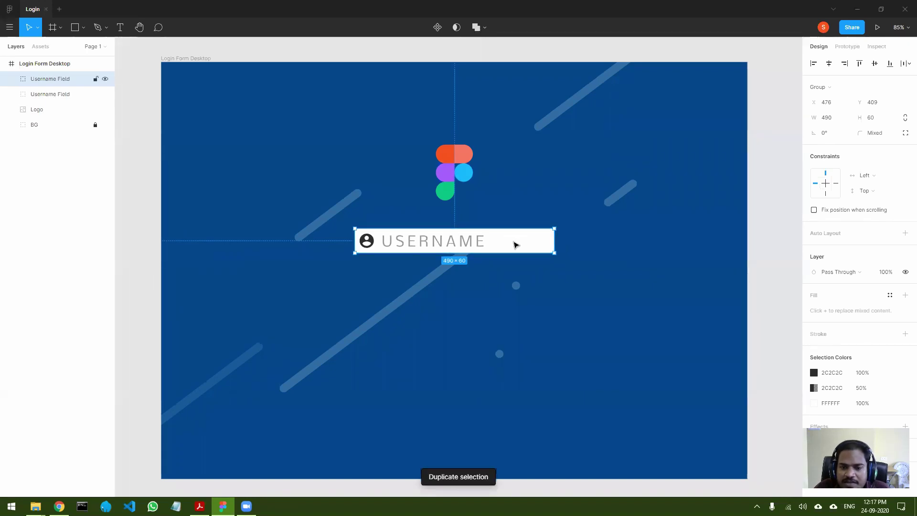
pyautogui.moveTo(518, 245); pyautogui.dragTo(517, 287)
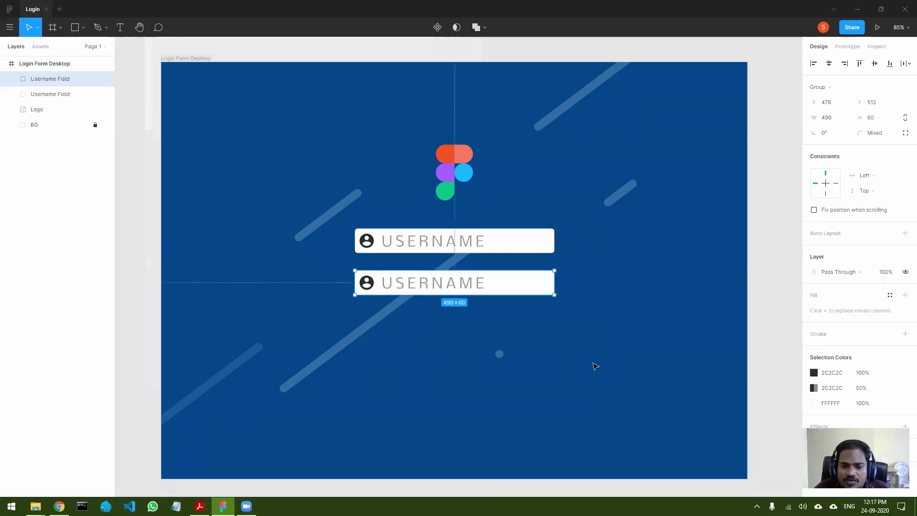
pyautogui.click(554, 364)
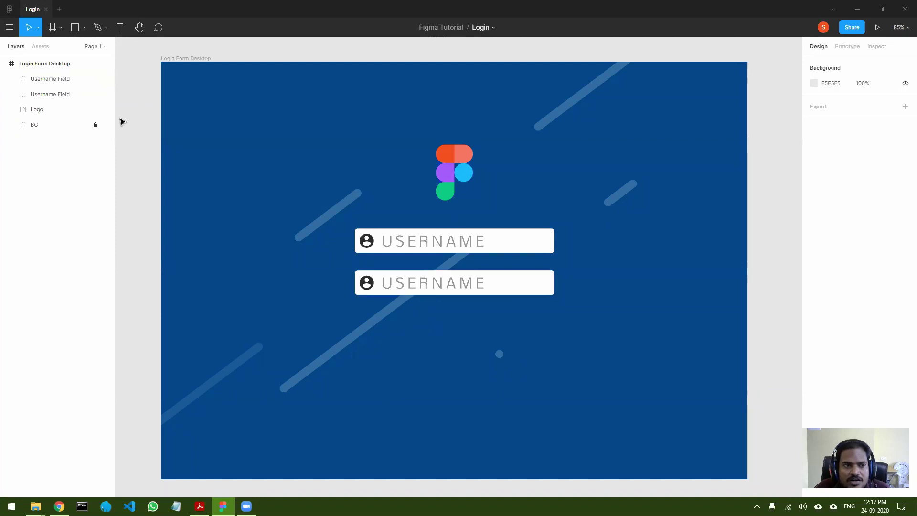
# - Rename the duplicated lower field group as Password Field
pyautogui.click(475, 289)
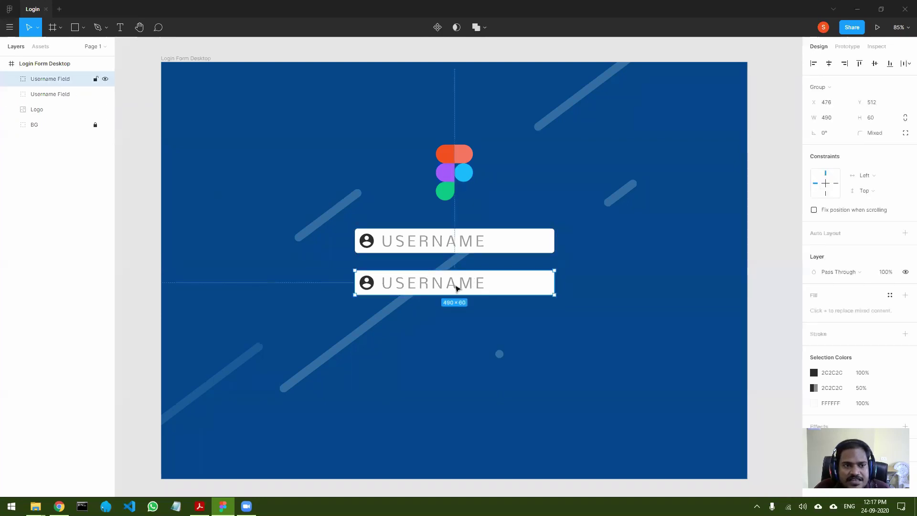
pyautogui.doubleClick(52, 79)
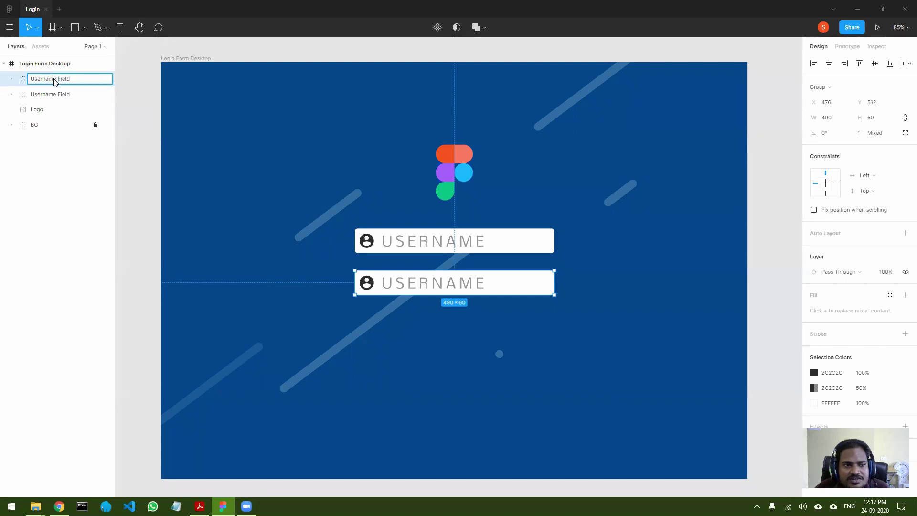
pyautogui.moveTo(56, 81); pyautogui.dragTo(34, 80)
pyautogui.press('BackSpace')
pyautogui.write('Password')
pyautogui.press('Return')
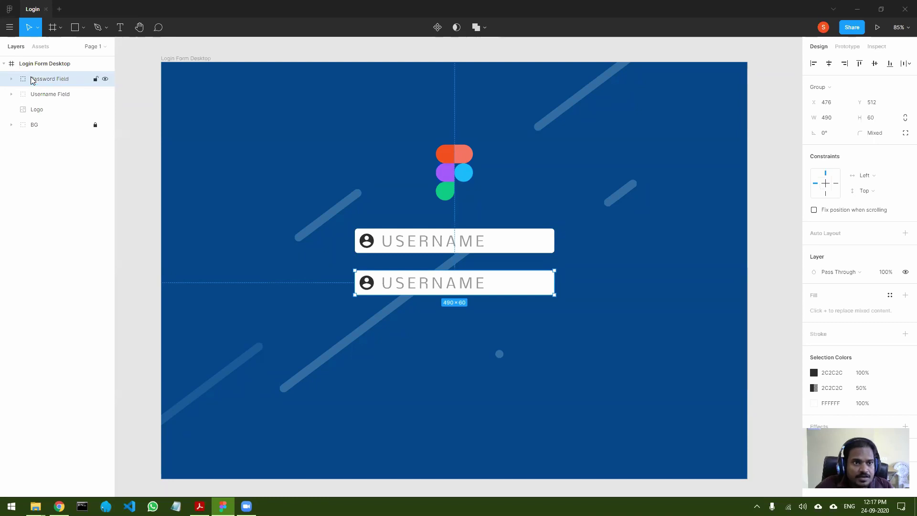
pyautogui.click(550, 327)
# - Change the placeholder text inside the Password Field group to PASSWORD
pyautogui.click(463, 284)
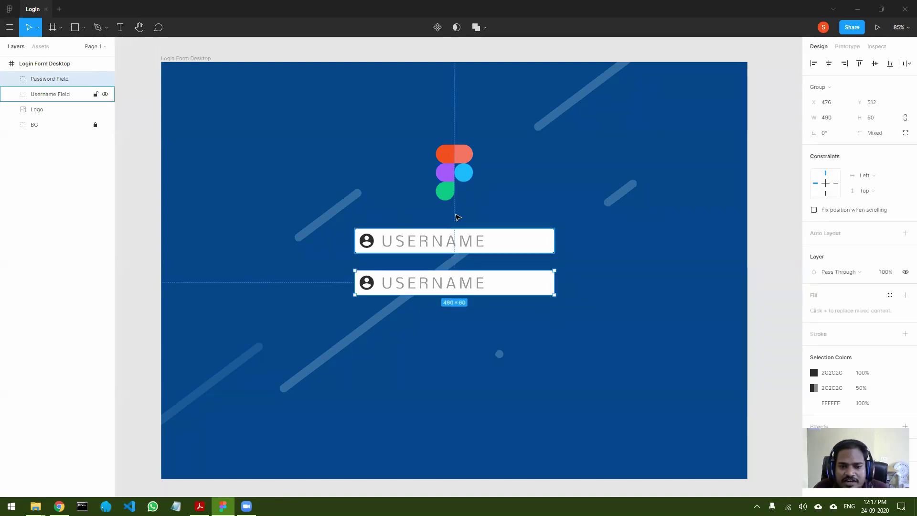
pyautogui.doubleClick(424, 289)
pyautogui.doubleClick(426, 285)
pyautogui.press('Escape')
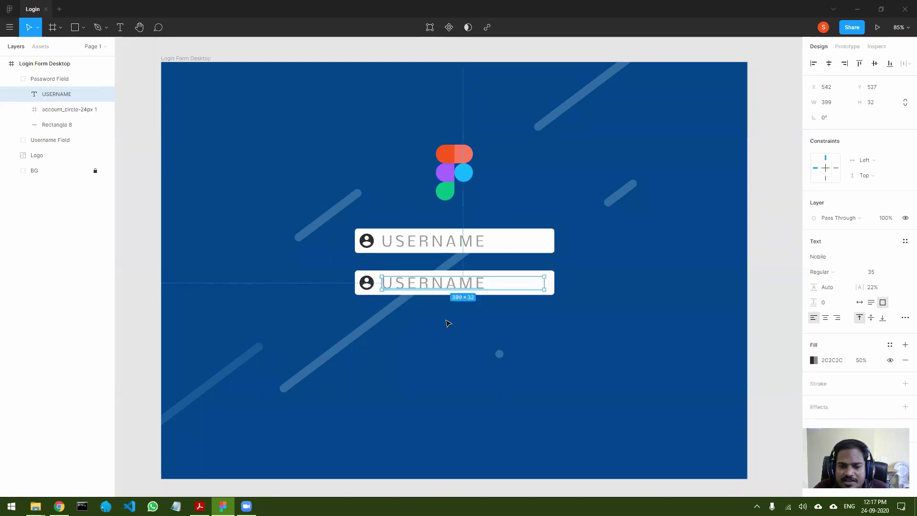
pyautogui.doubleClick(440, 283)
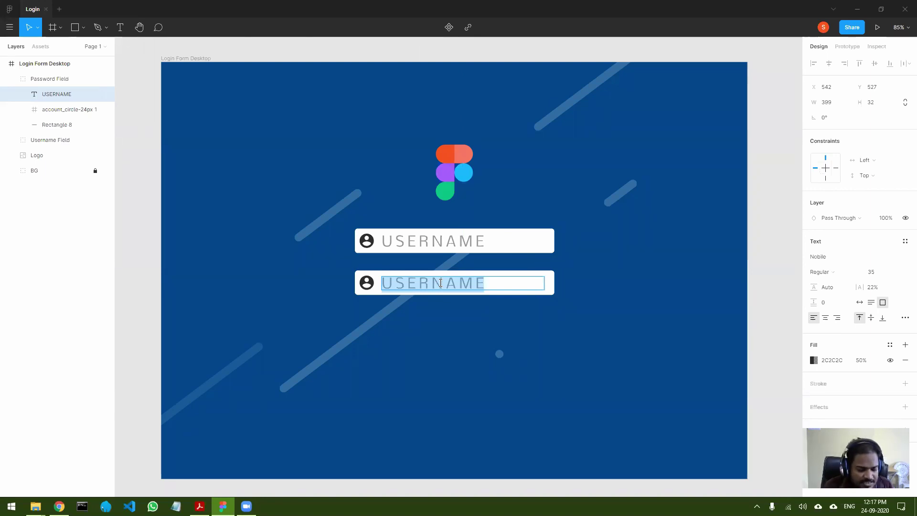
pyautogui.write('PASSWORD')
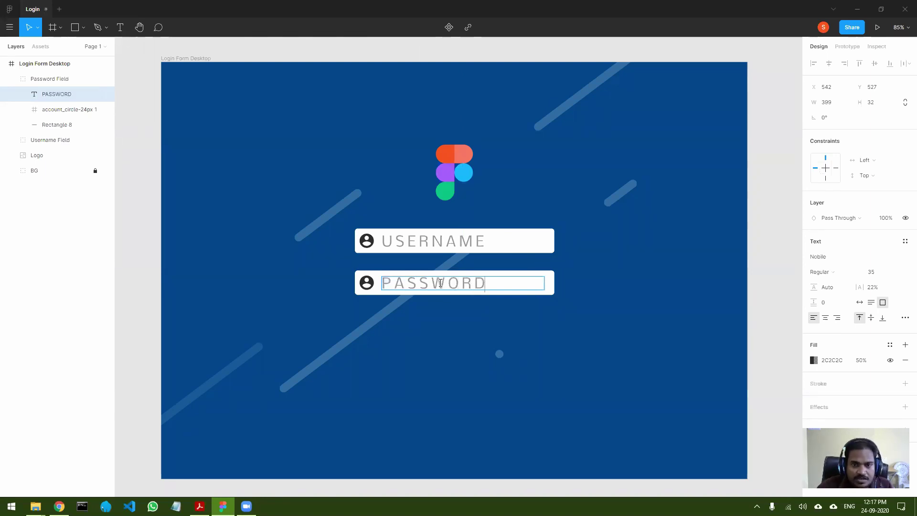
pyautogui.press('Escape')
pyautogui.click(449, 352)
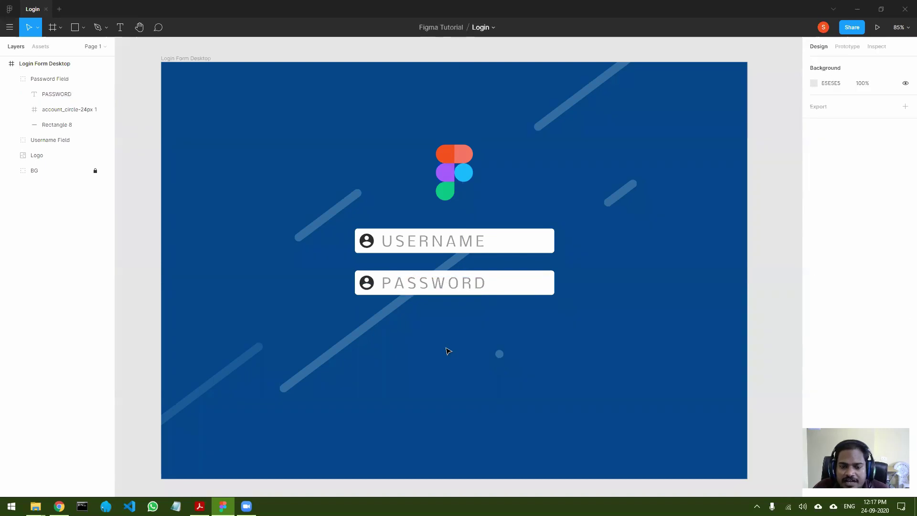
# - Delete the account icon from the Password Field group, and search the Material Design icons page in the browser for lock
pyautogui.doubleClick(372, 287)
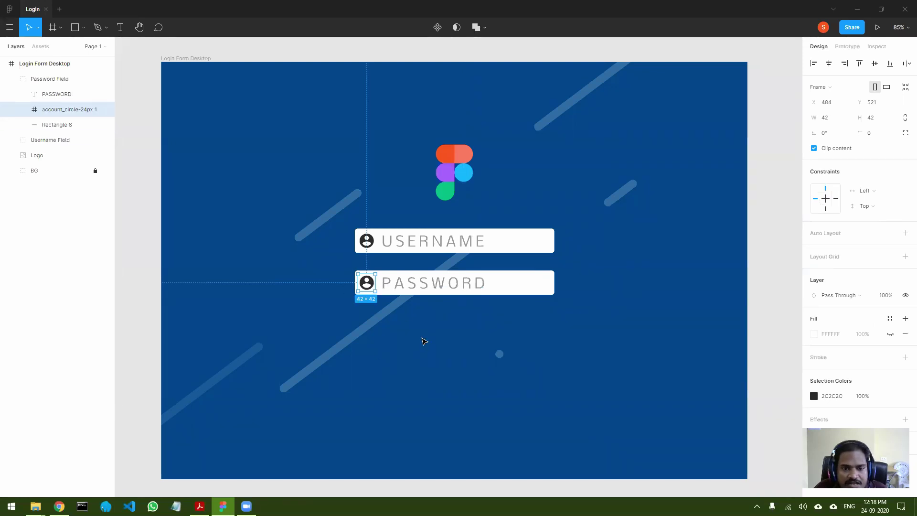
pyautogui.press('Delete')
pyautogui.click(59, 506)
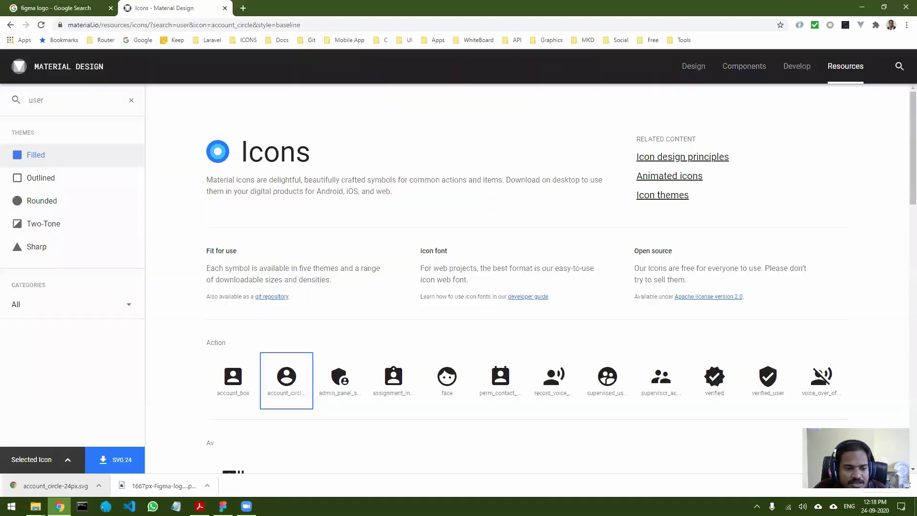
pyautogui.click(51, 102)
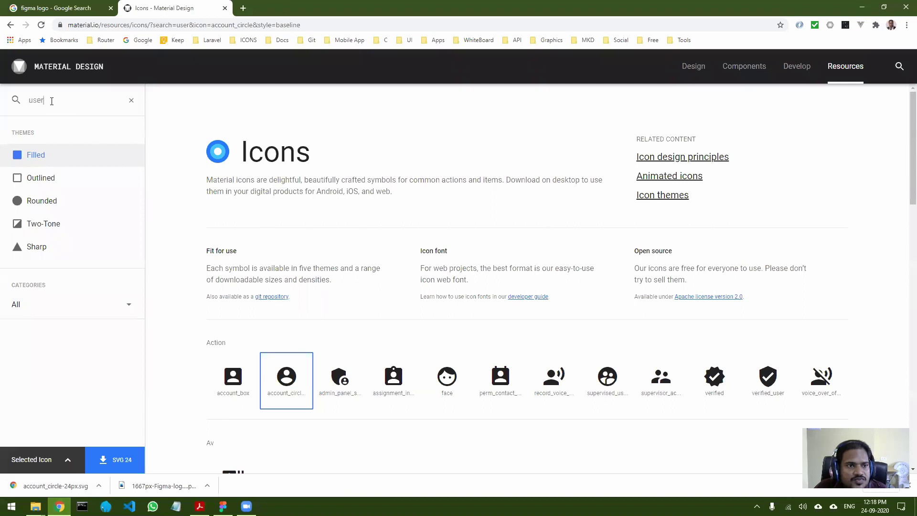
pyautogui.hotkey('ctrl', 'a')
pyautogui.write('lock')
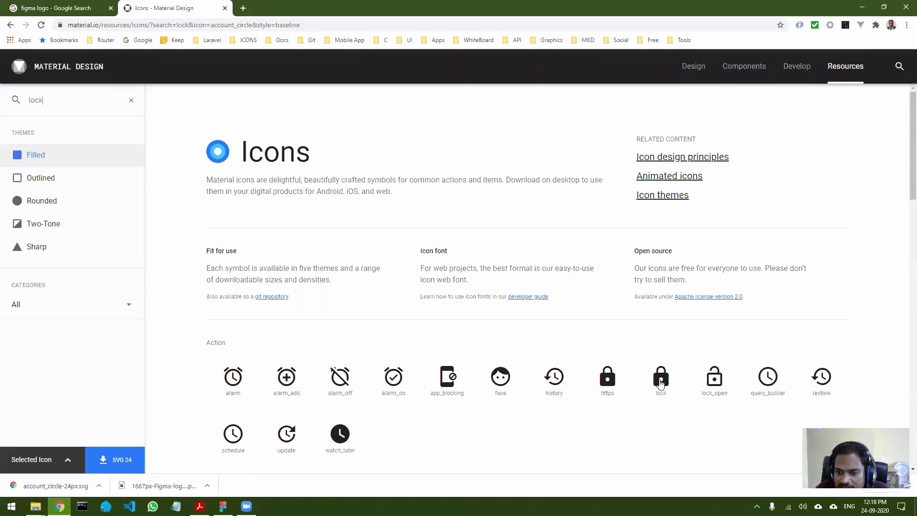
# - Download the lock_open icon as a 24 px SVG and place it in the Figma login frame below the password field
pyautogui.click(716, 379)
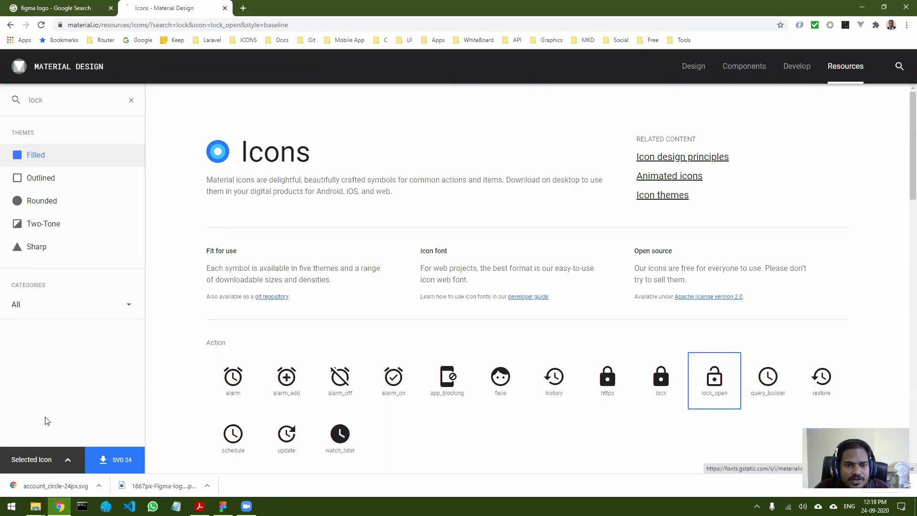
pyautogui.click(114, 459)
pyautogui.click(377, 221)
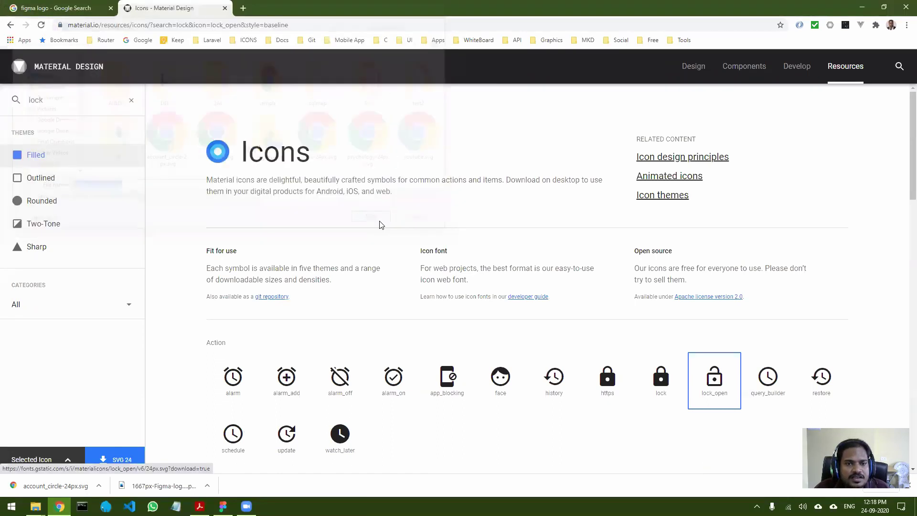
pyautogui.moveTo(106, 485); pyautogui.dragTo(364, 368)
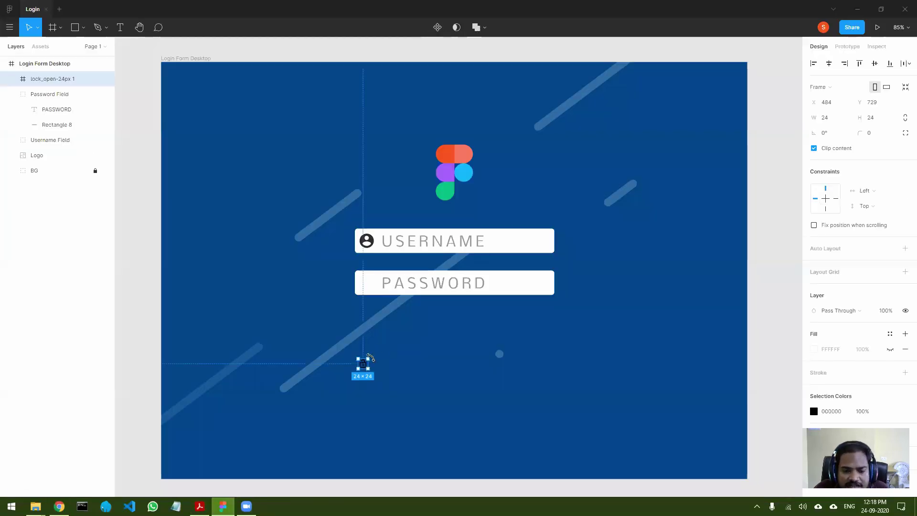
# - Move the lock icon into the password field before the placeholder, scale it to 36 × 36, and position it at about X 490, Y 523
pyautogui.scroll(5, 362, 365)
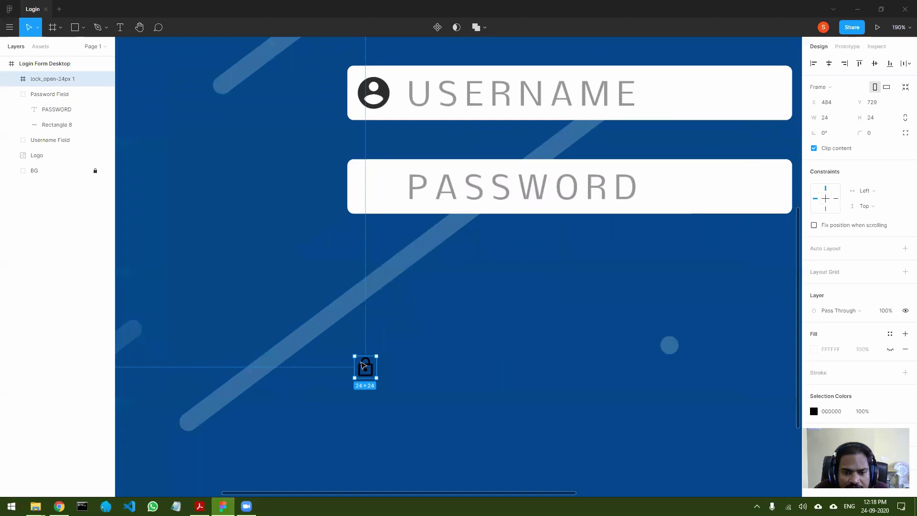
pyautogui.scroll(2, 363, 366)
pyautogui.scroll(-3, 366, 369)
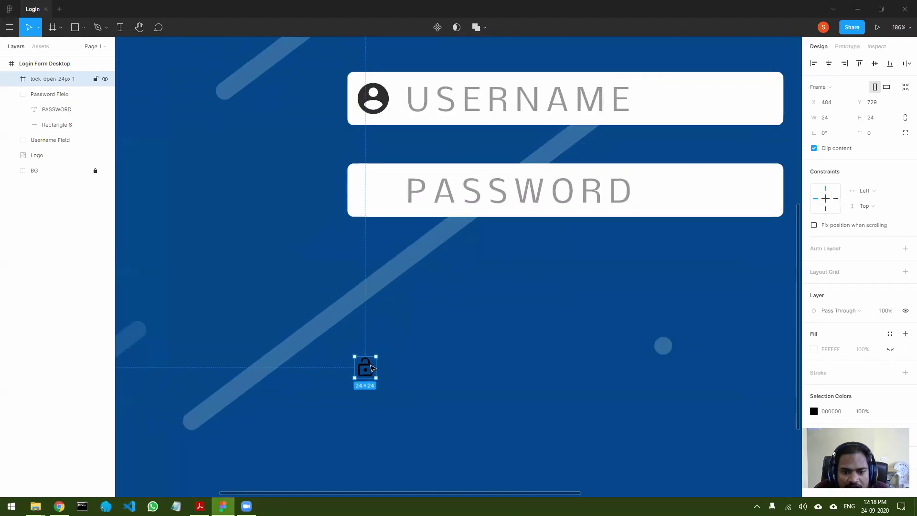
pyautogui.moveTo(372, 367); pyautogui.dragTo(393, 209)
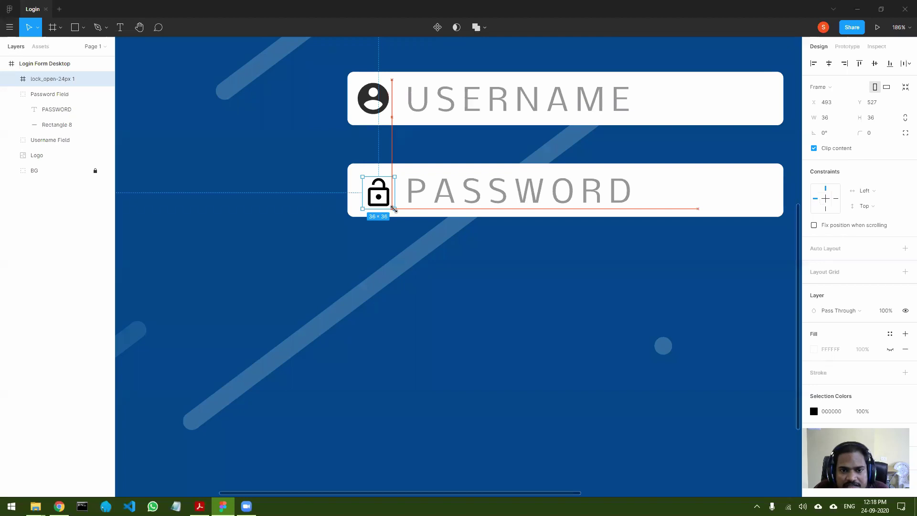
pyautogui.moveTo(393, 208); pyautogui.dragTo(385, 186)
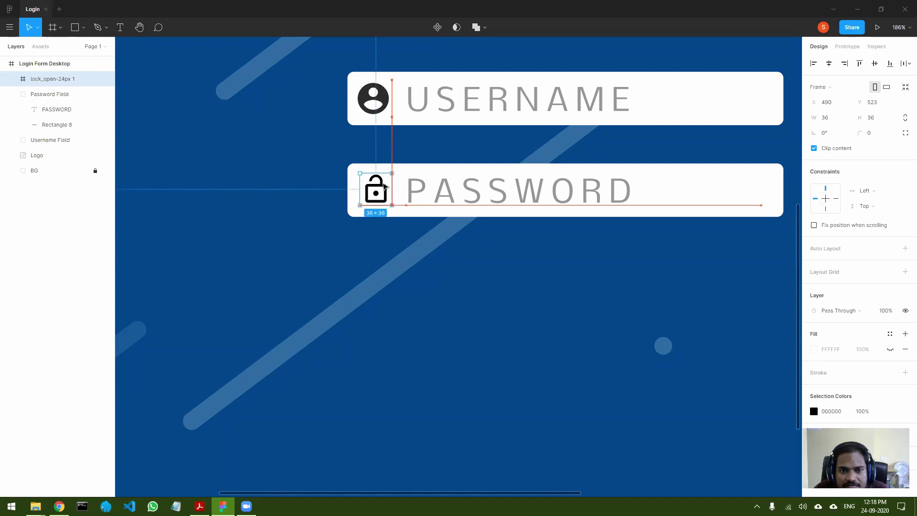
pyautogui.click(419, 286)
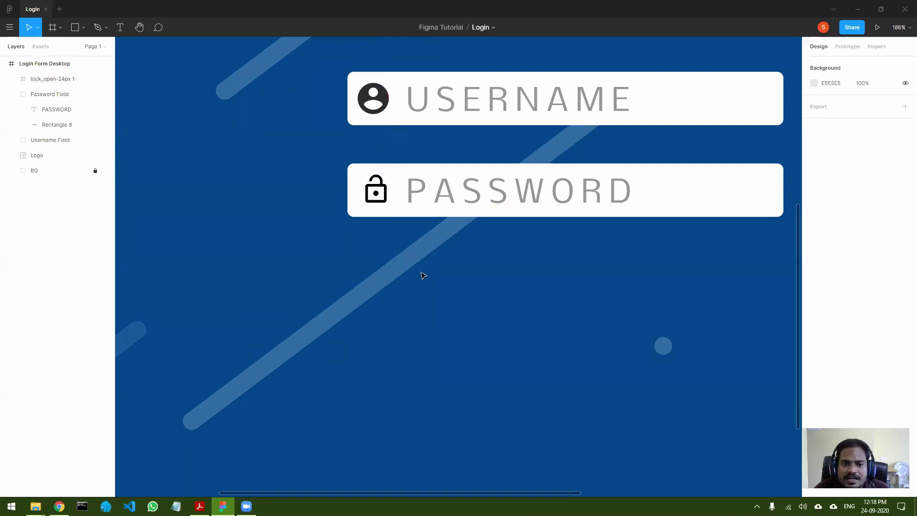
pyautogui.click(376, 190)
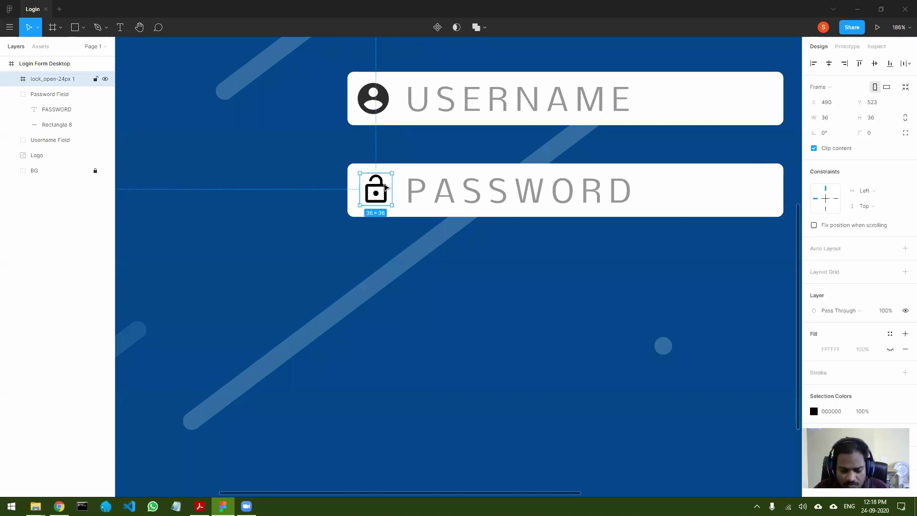
pyautogui.click(415, 244)
# - Set the lock icon vector's fill to 2C2C2C by sampling the colour of the account icon
pyautogui.doubleClick(382, 188)
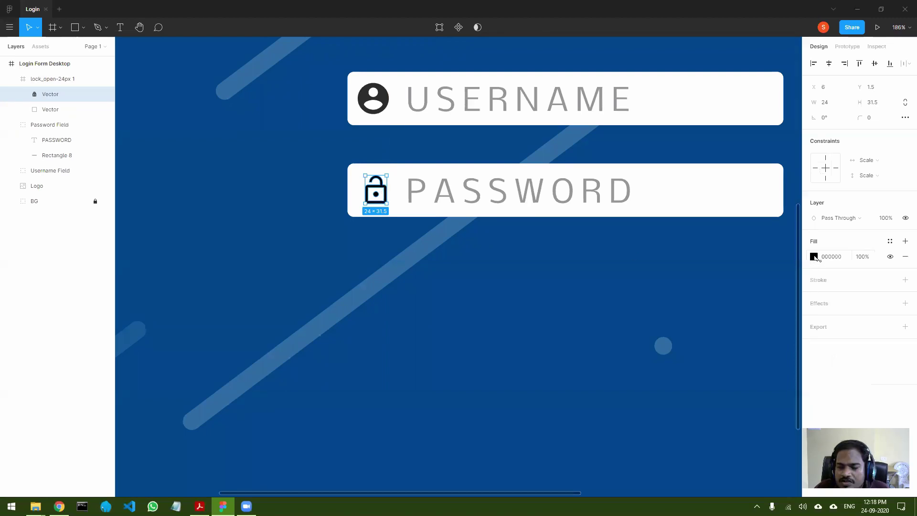
pyautogui.click(813, 257)
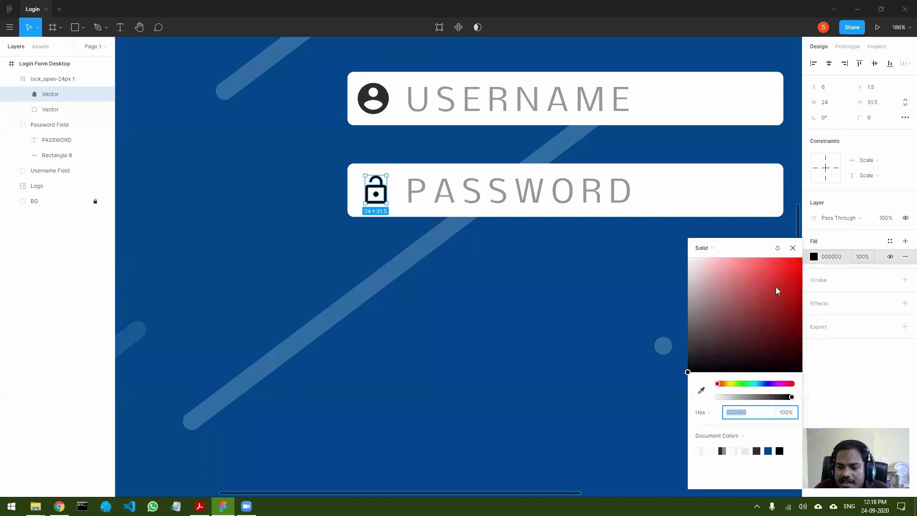
pyautogui.click(702, 391)
pyautogui.click(702, 391)
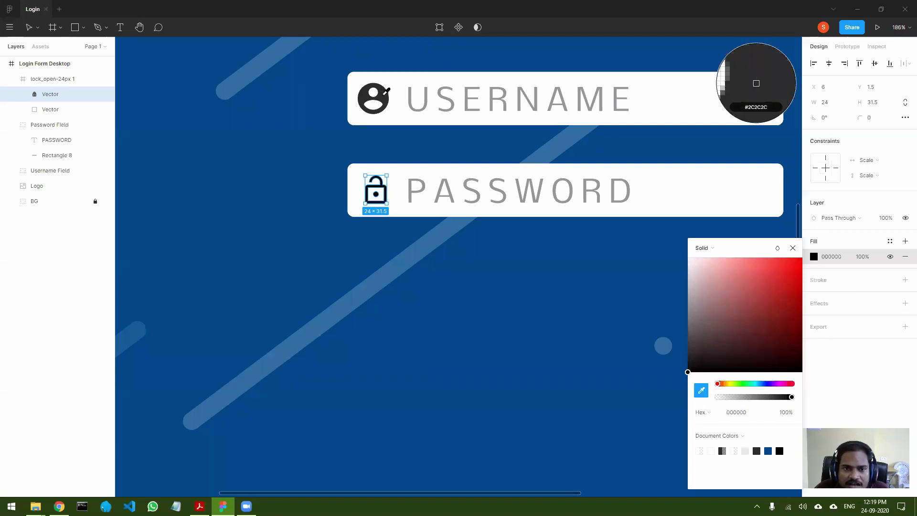
pyautogui.click(382, 94)
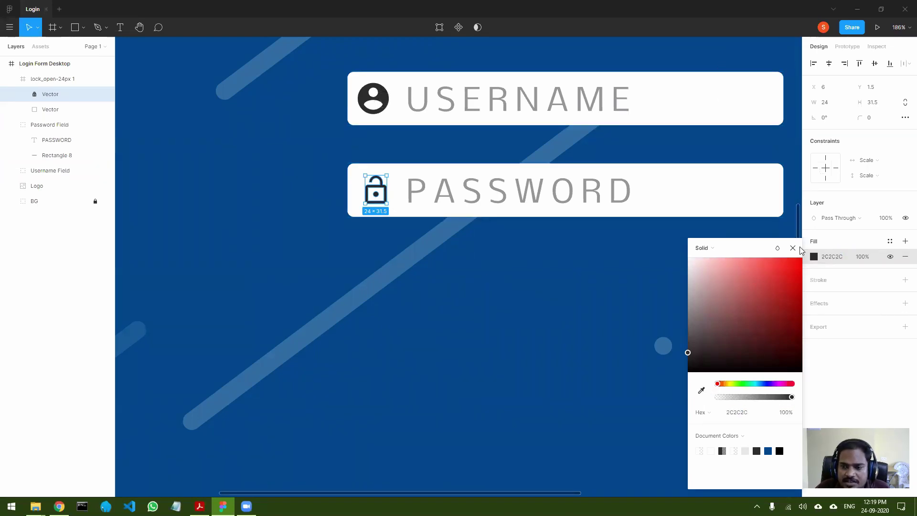
pyautogui.click(794, 248)
pyautogui.click(577, 275)
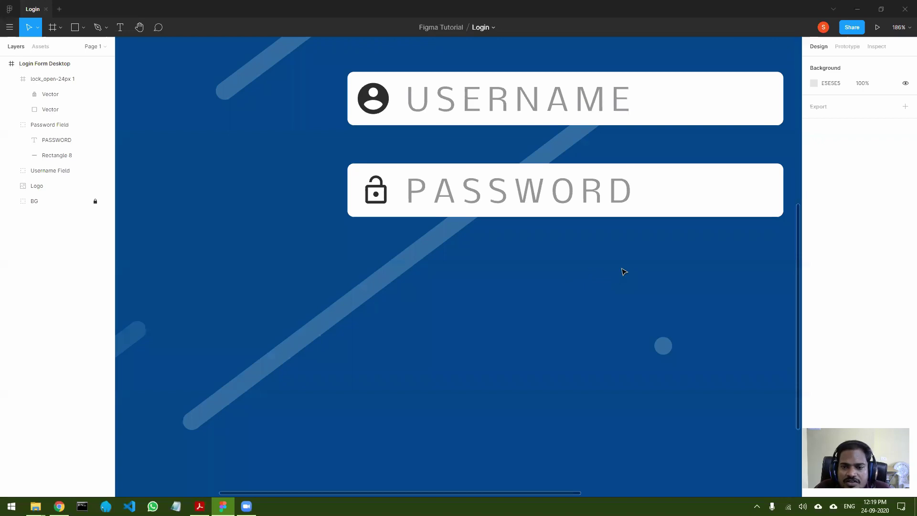
pyautogui.scroll(-5, 619, 267)
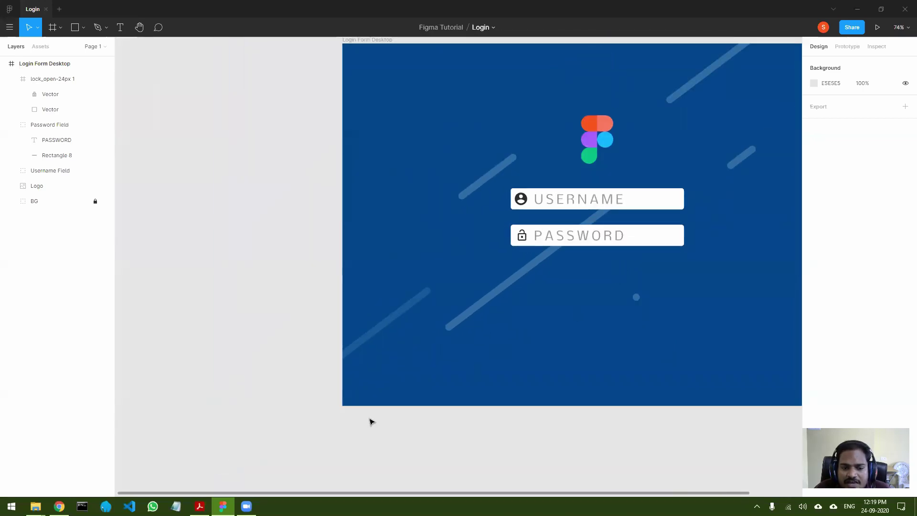
pyautogui.moveTo(359, 494); pyautogui.dragTo(459, 485)
pyautogui.scroll(1, 484, 390)
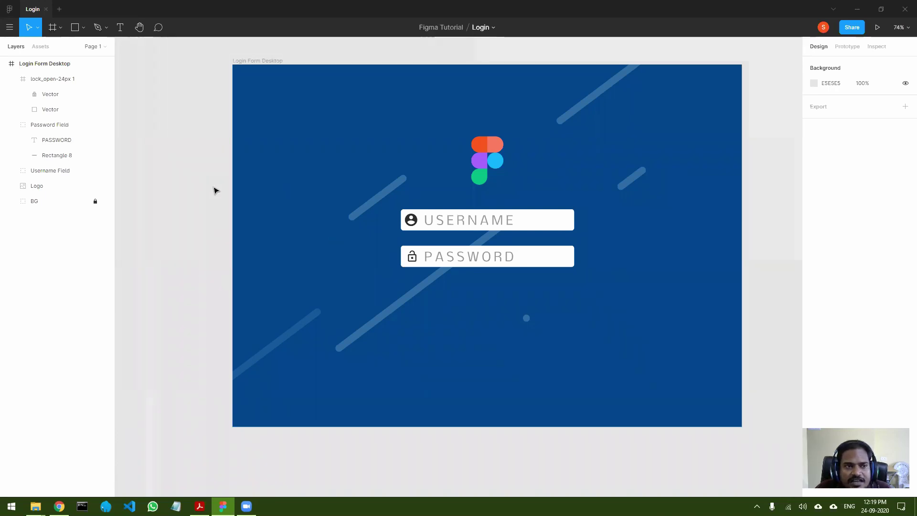
pyautogui.click(74, 30)
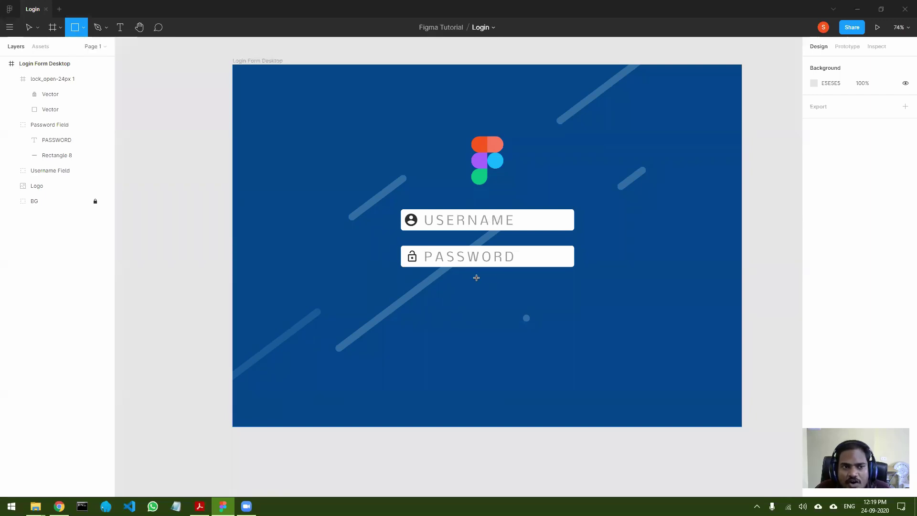
pyautogui.press('v')
pyautogui.doubleClick(567, 259)
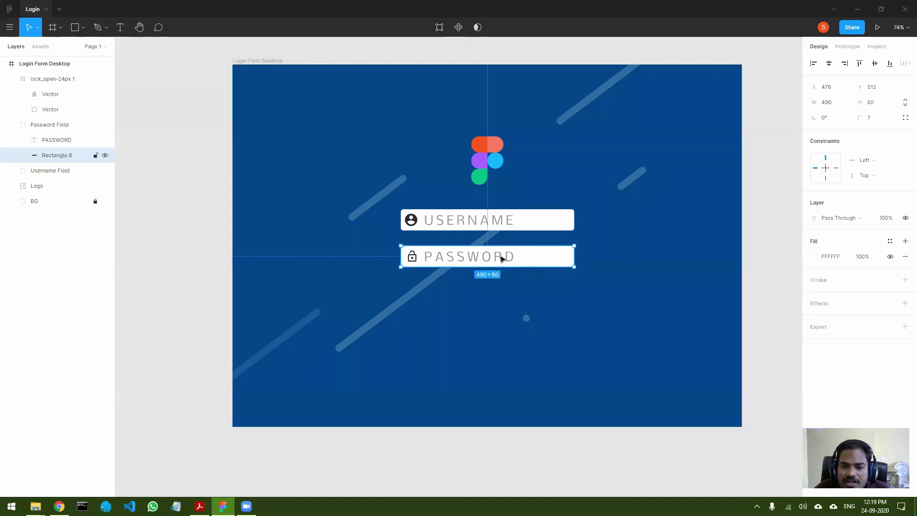
pyautogui.click(631, 303)
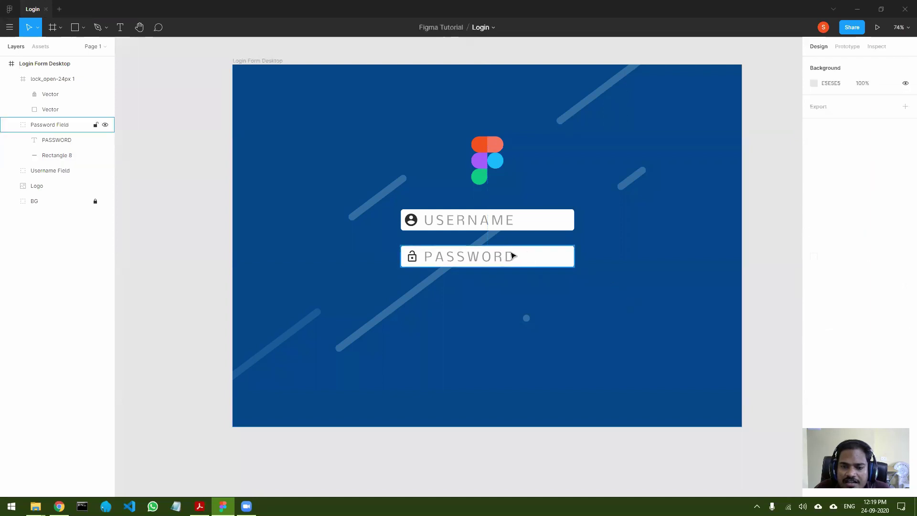
pyautogui.click(488, 259)
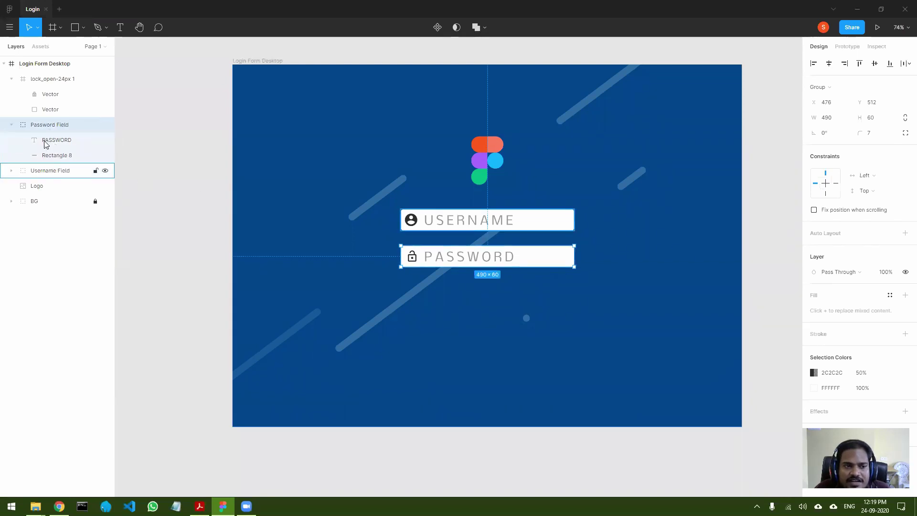
# - Duplicate the white rectangle of the password field and place the copy directly below it at about Y 612
pyautogui.doubleClick(559, 257)
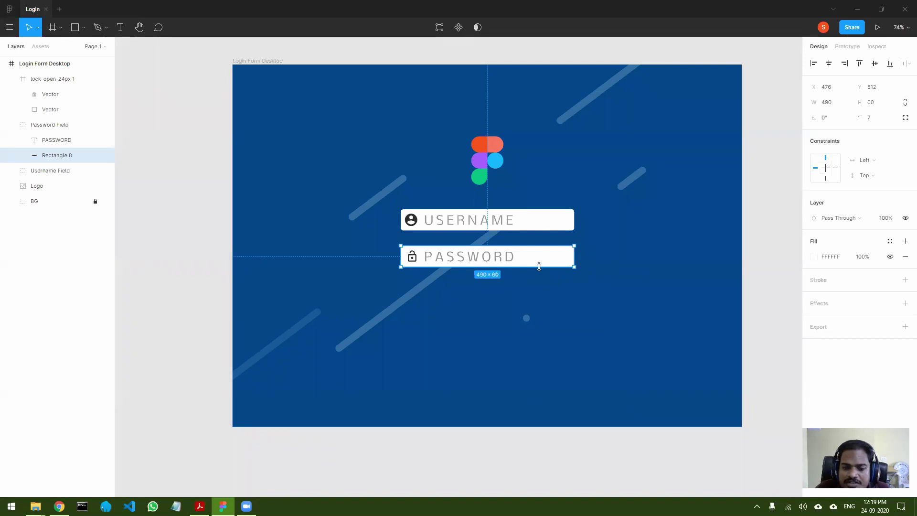
pyautogui.hotkey('ctrl', 'd')
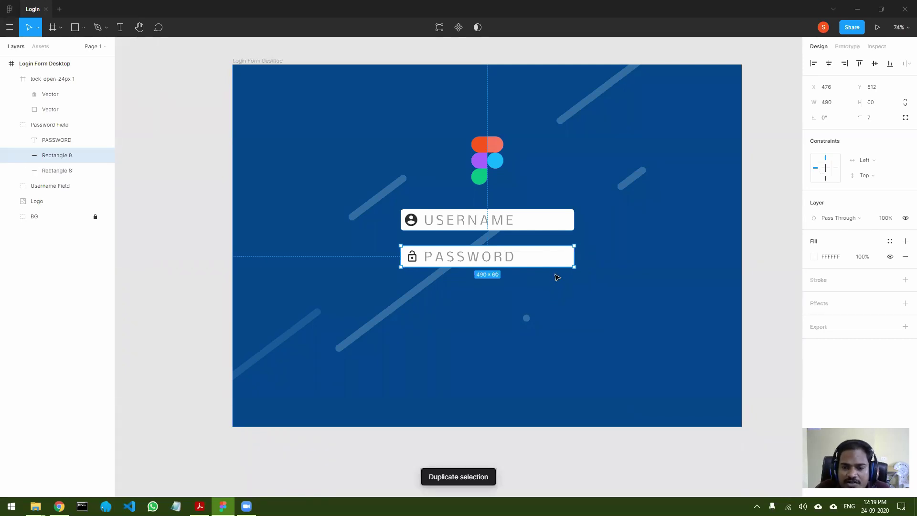
pyautogui.moveTo(560, 259); pyautogui.dragTo(562, 295)
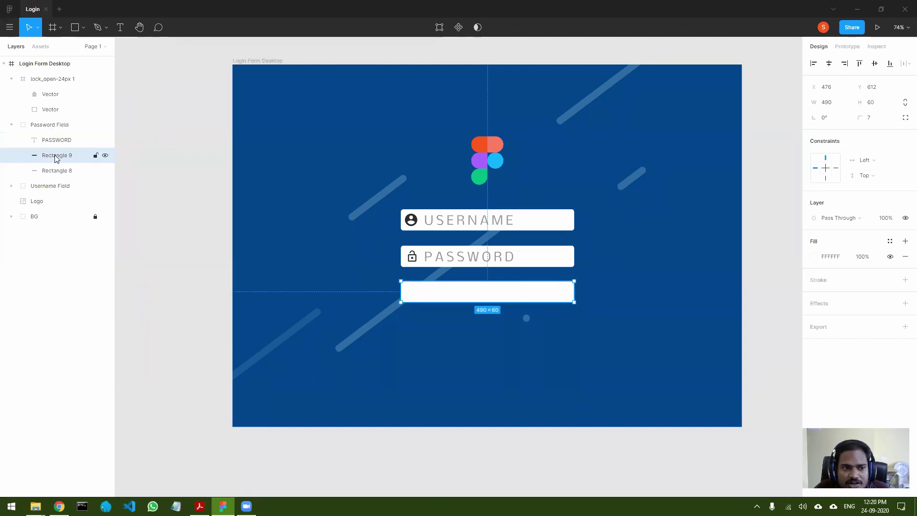
# - Move Rectangle 9 out of the Password Field group to below BG in the layer order, and collapse the layer groups
pyautogui.moveTo(56, 157); pyautogui.dragTo(52, 262)
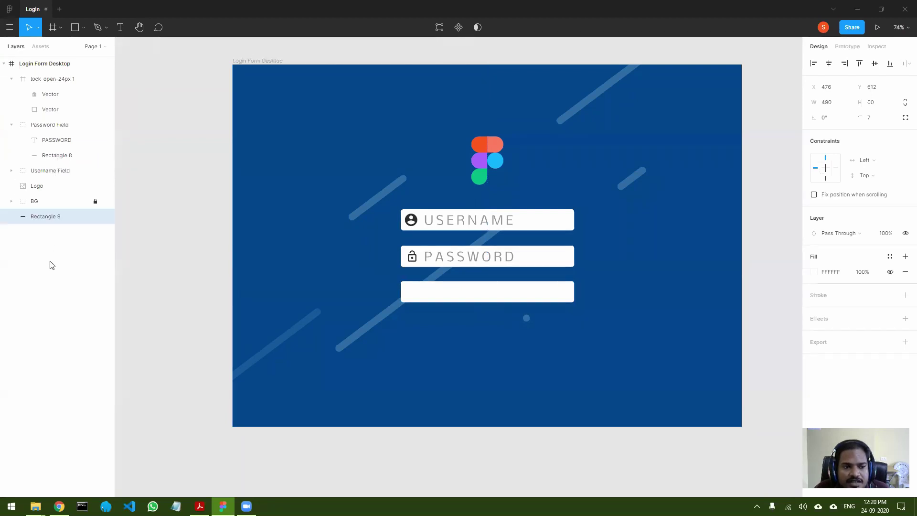
pyautogui.click(47, 212)
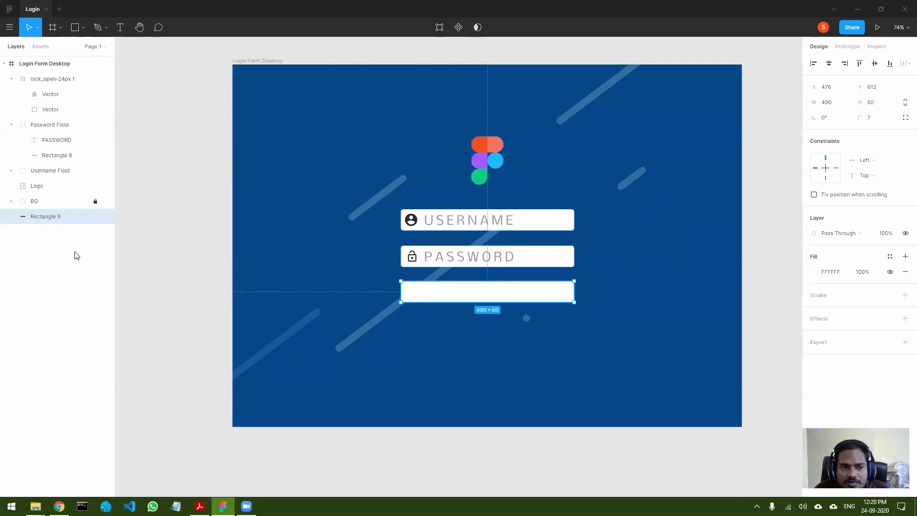
pyautogui.keyDown('alt'); pyautogui.click(11, 124); pyautogui.keyUp('alt')
pyautogui.doubleClick(48, 157)
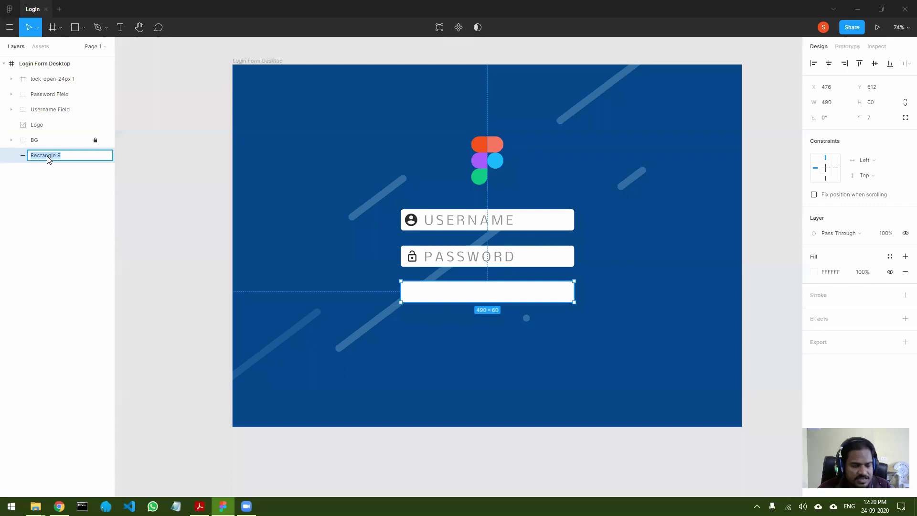
pyautogui.click(57, 178)
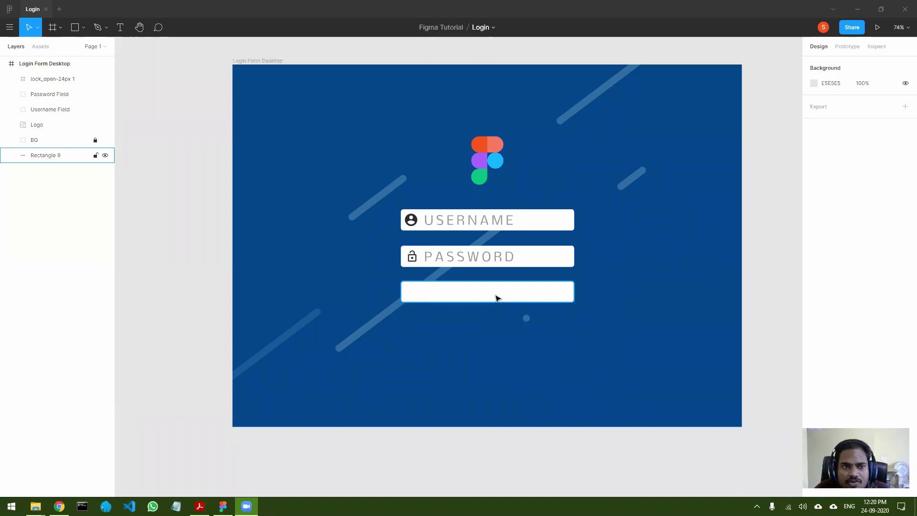
# - Add a text box about 329 × 60 over the third white rectangle, reading LOGIN
pyautogui.click(120, 27)
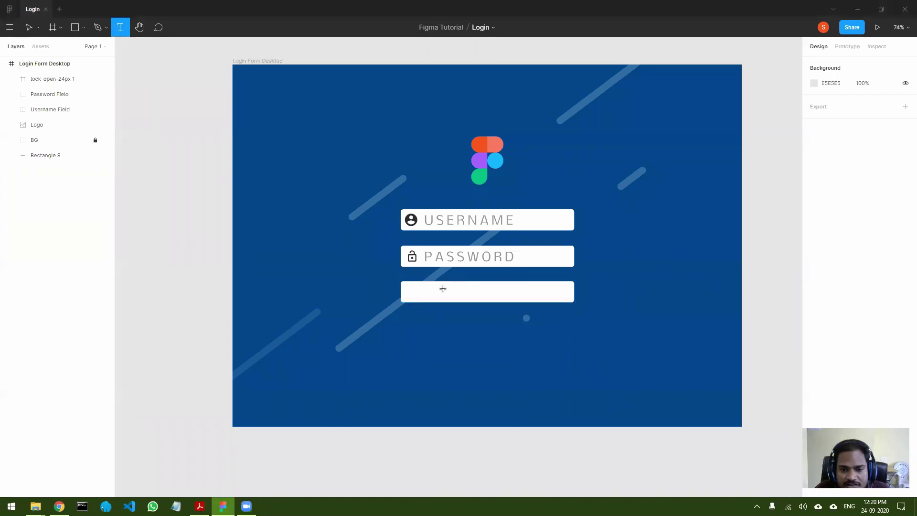
pyautogui.moveTo(430, 280); pyautogui.dragTo(548, 301)
pyautogui.write('LOGIN')
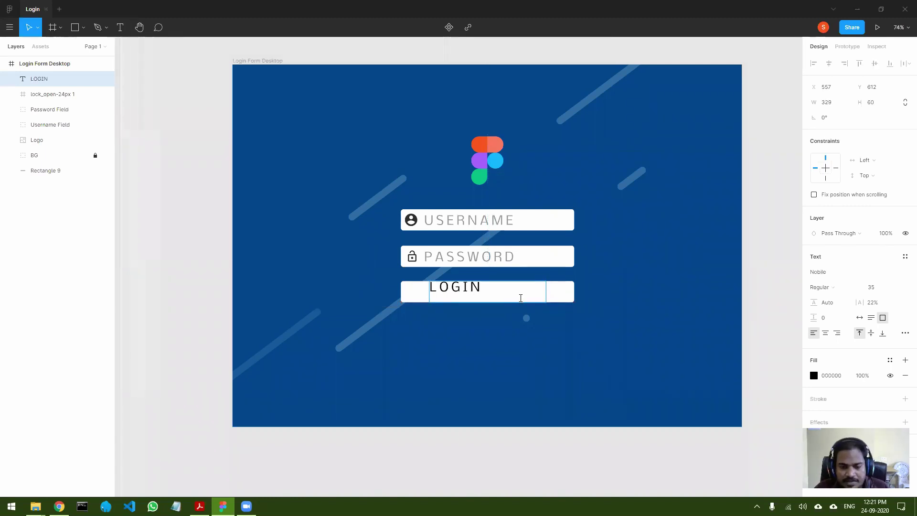
# - Centre the LOGIN text horizontally within its text box, keeping the whole word selected
pyautogui.hotkey('shift', 'Left')
pyautogui.hotkey('shift', 'Left')
pyautogui.hotkey('shift', 'Left')
pyautogui.hotkey('shift', 'Left')
pyautogui.hotkey('shift', 'Left')
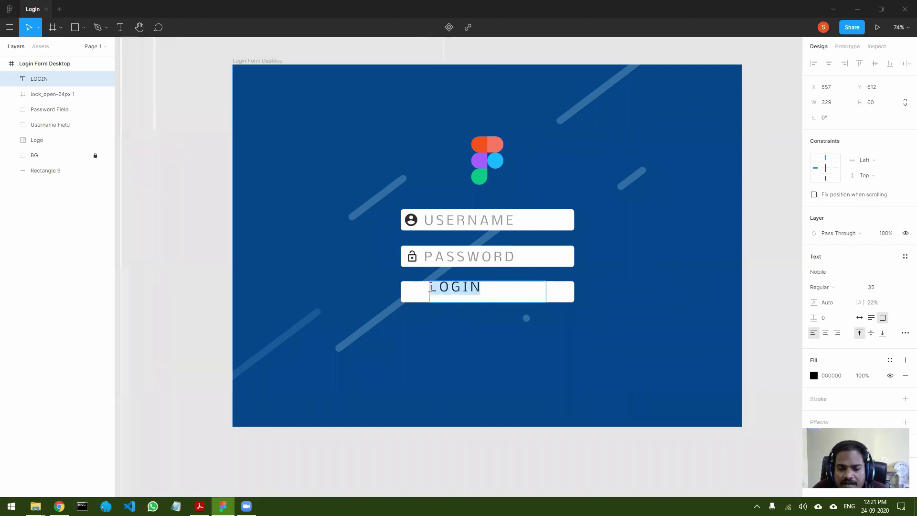
pyautogui.click(826, 333)
pyautogui.doubleClick(485, 287)
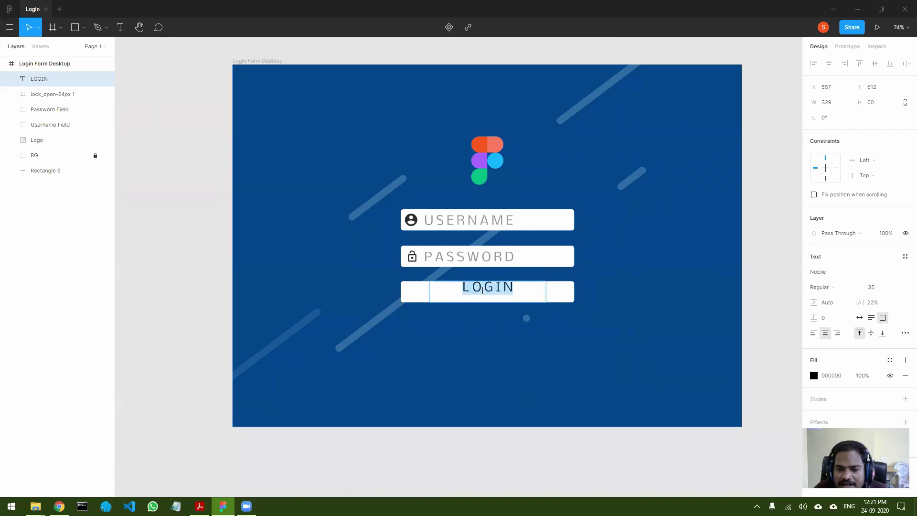
# - Align the LOGIN text to the vertical middle of its text box and set its font weight to Bold
pyautogui.click(871, 334)
pyautogui.press('Return')
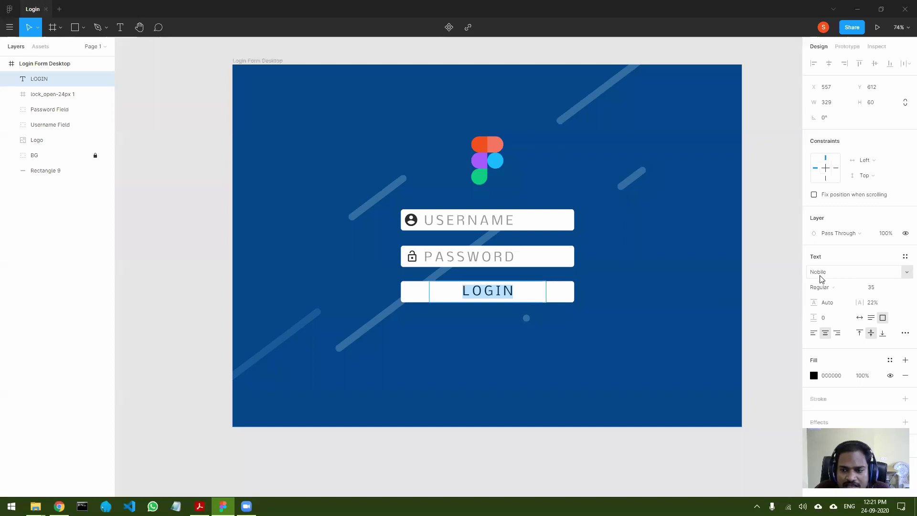
pyautogui.click(857, 289)
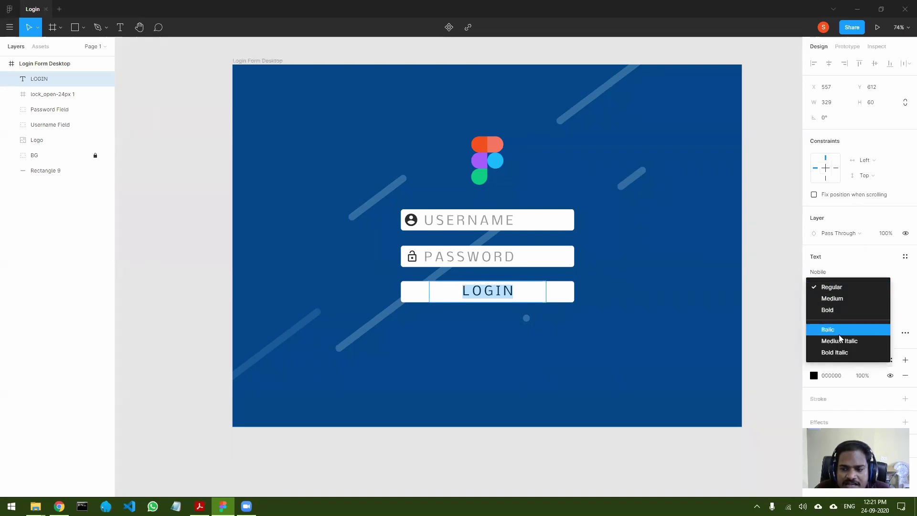
pyautogui.click(833, 311)
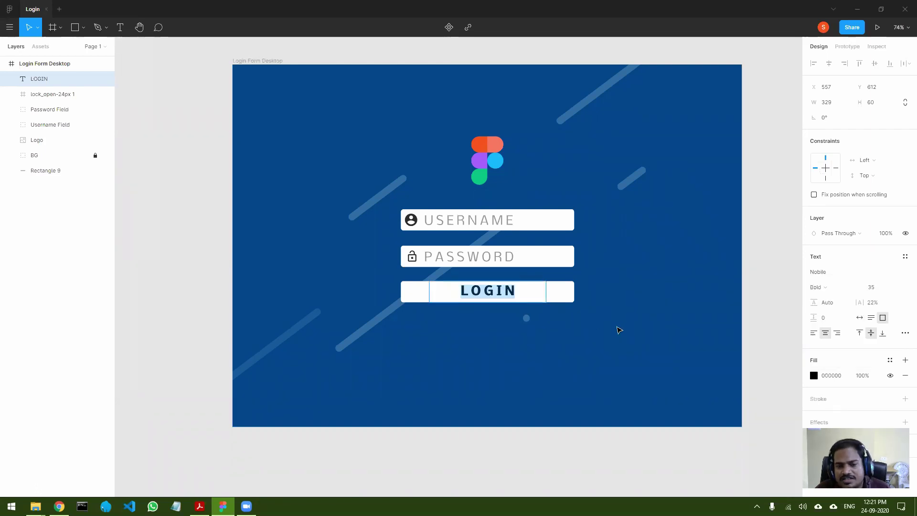
# - Nudge the LOGIN text box down to Y 616 so the word sits centred on the white rectangle, and deselect it
pyautogui.click(500, 289)
pyautogui.press('Escape')
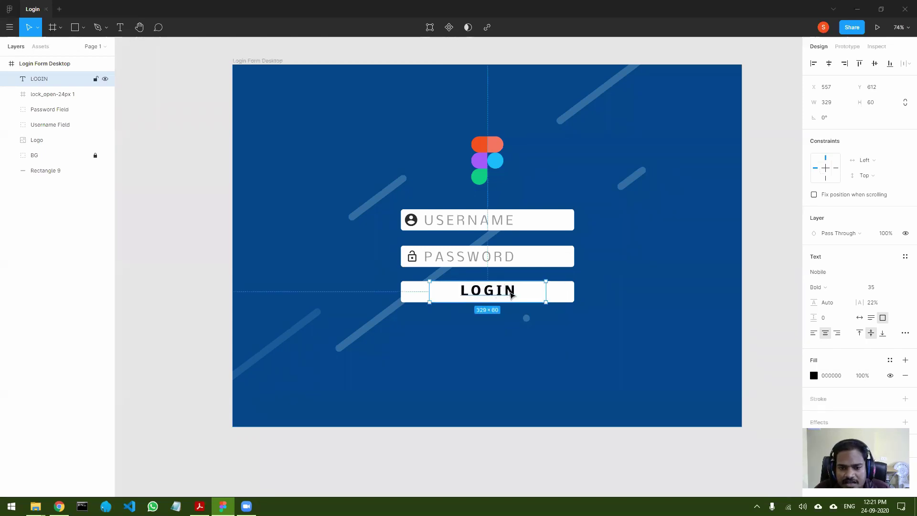
pyautogui.press('Down')
pyautogui.press('Down')
pyautogui.press('Down')
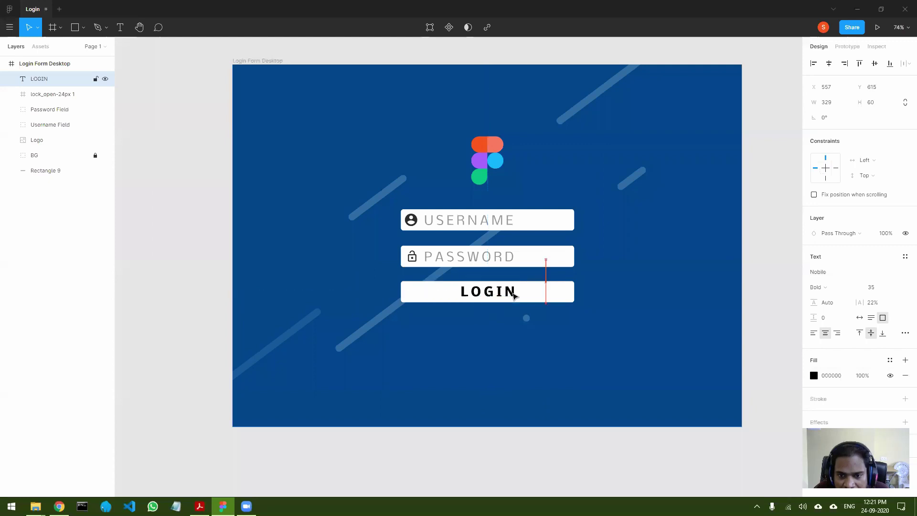
pyautogui.press('Down')
pyautogui.press('Down')
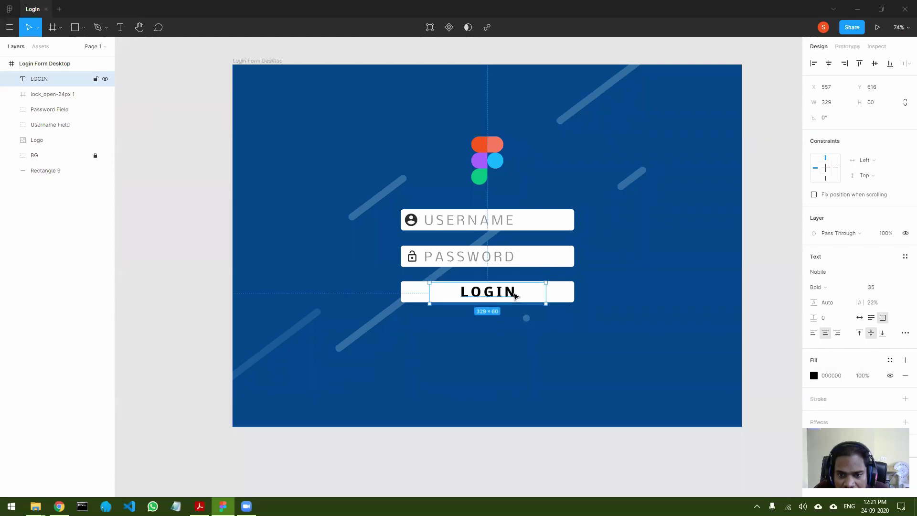
pyautogui.click(638, 302)
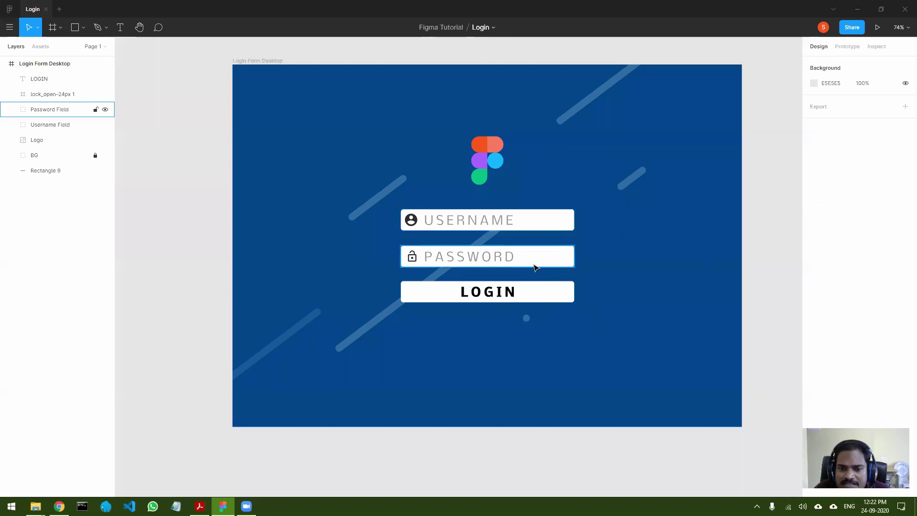
# - Fill the white rectangle behind the LOGIN text with the teal colour 00A198
pyautogui.click(563, 292)
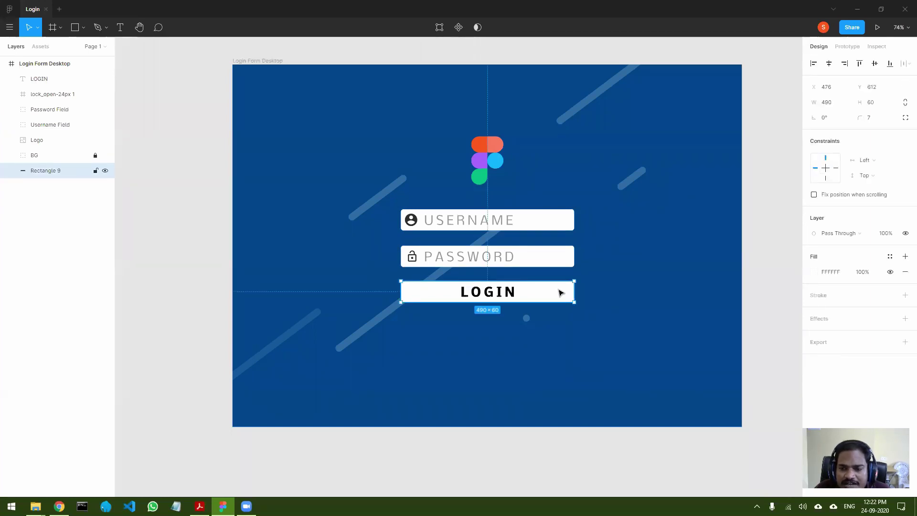
pyautogui.click(814, 272)
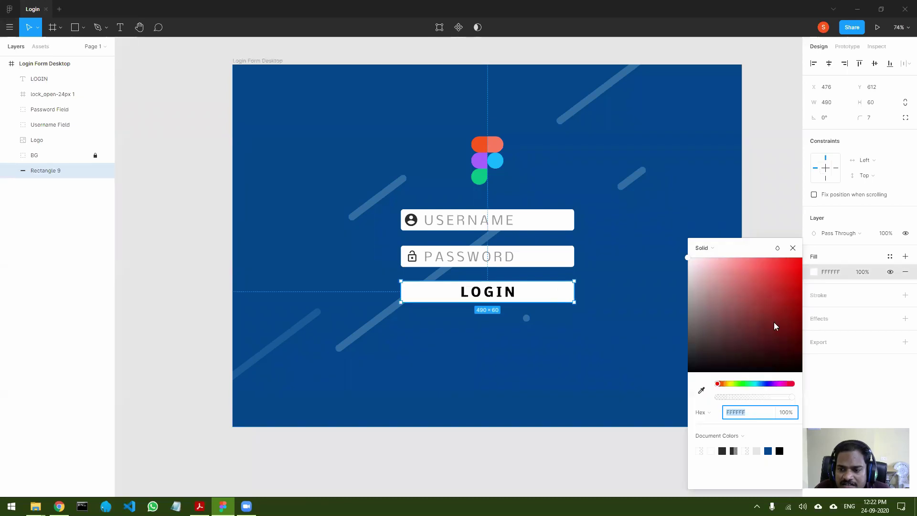
pyautogui.moveTo(748, 385)
pyautogui.mouseDown()
pyautogui.moveTo(757, 386)
pyautogui.moveTo(748, 388)
pyautogui.mouseUp()
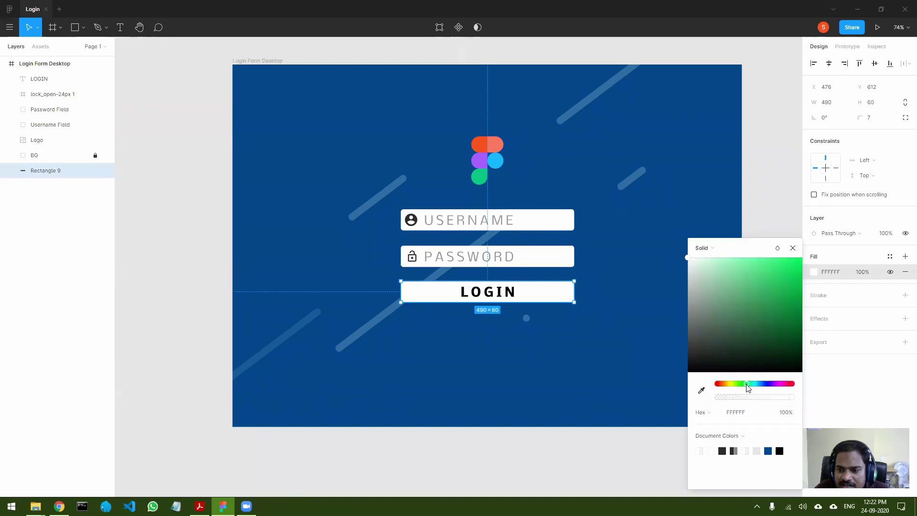
pyautogui.click(803, 329)
pyautogui.moveTo(805, 336); pyautogui.dragTo(804, 332)
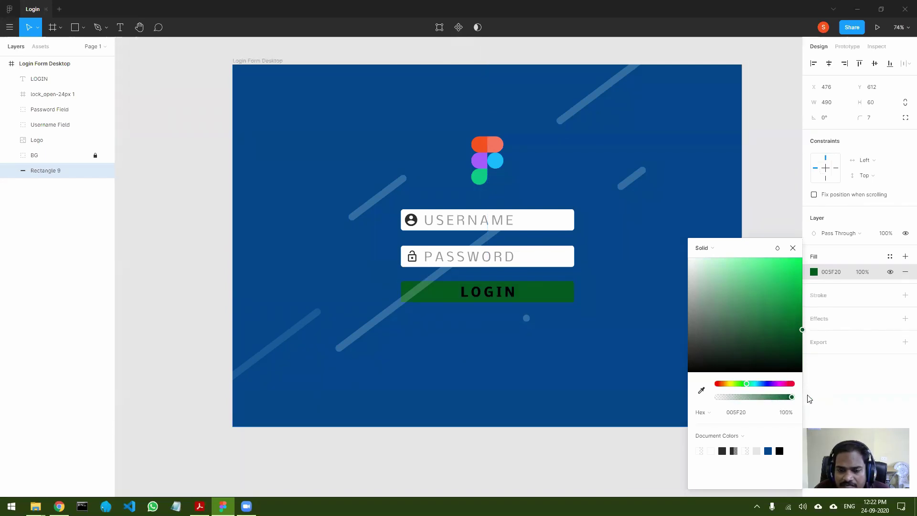
pyautogui.moveTo(793, 353); pyautogui.dragTo(802, 273)
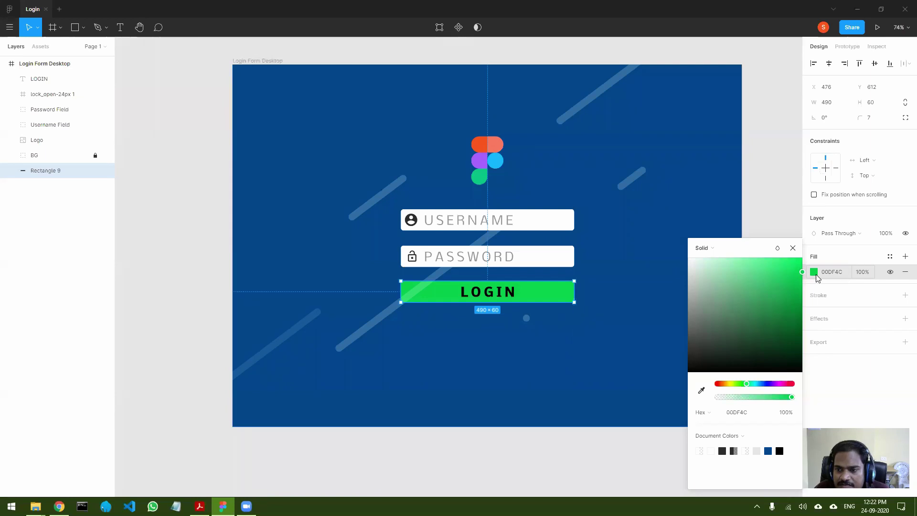
pyautogui.moveTo(802, 275); pyautogui.dragTo(802, 259)
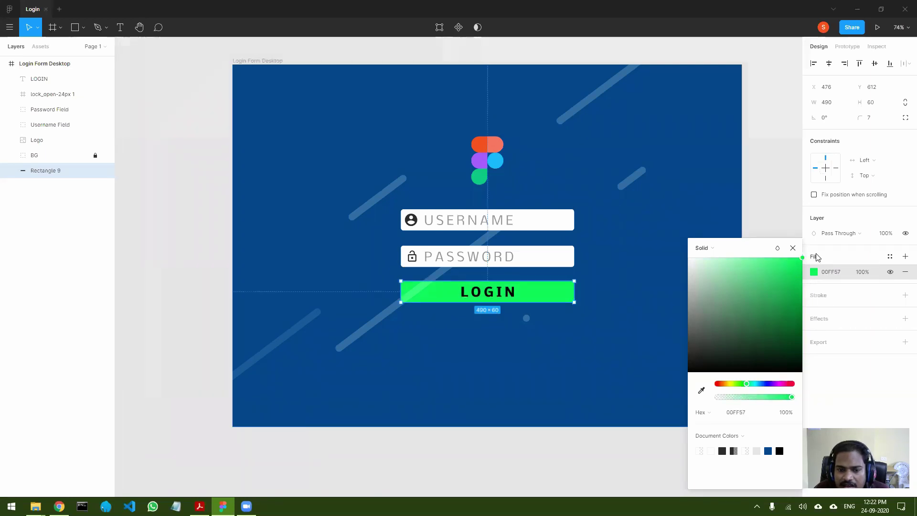
pyautogui.moveTo(796, 273); pyautogui.dragTo(802, 300)
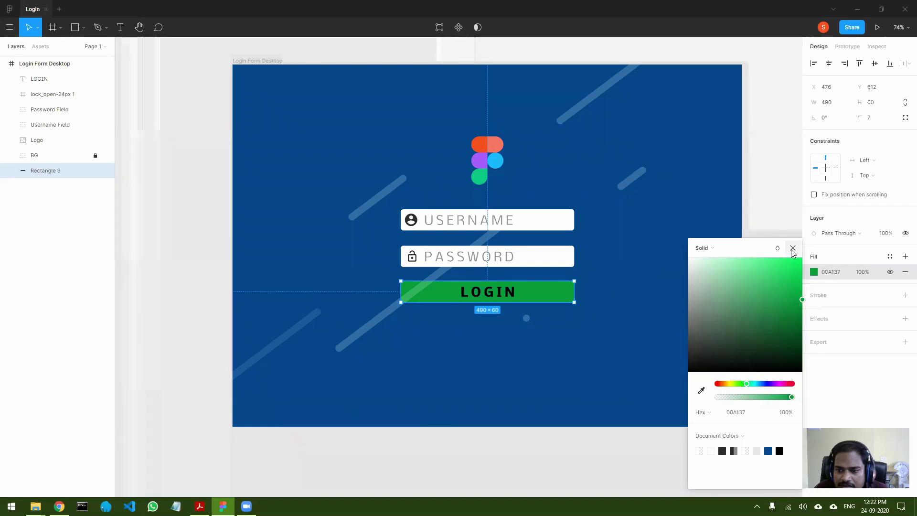
pyautogui.click(767, 383)
pyautogui.moveTo(767, 384)
pyautogui.mouseDown()
pyautogui.moveTo(745, 384)
pyautogui.moveTo(755, 380)
pyautogui.mouseUp()
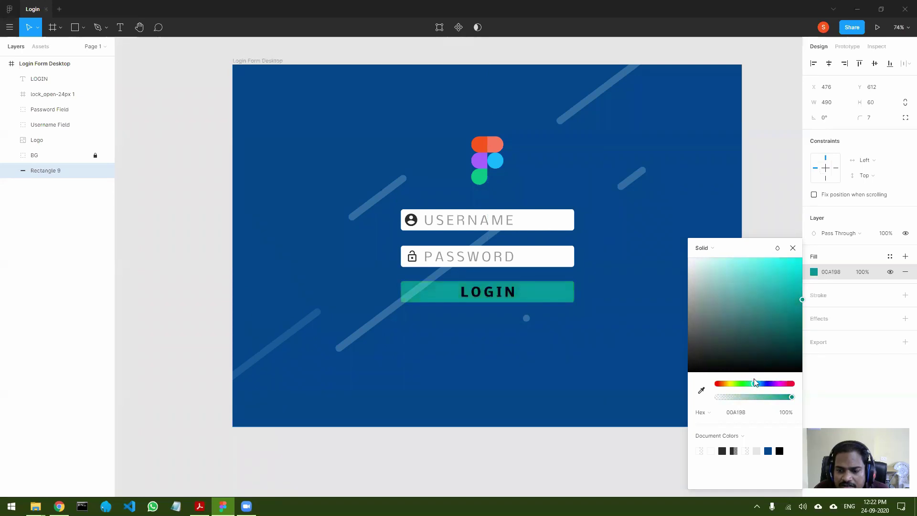
pyautogui.click(793, 249)
# - Set the LOGIN rectangle's blend mode to Normal and lighten its fill to 11C3B9
pyautogui.click(860, 233)
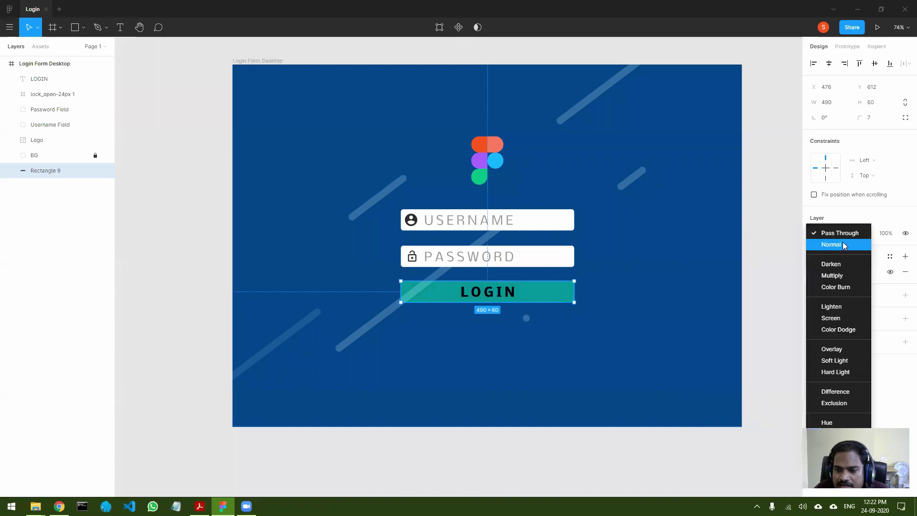
pyautogui.click(843, 246)
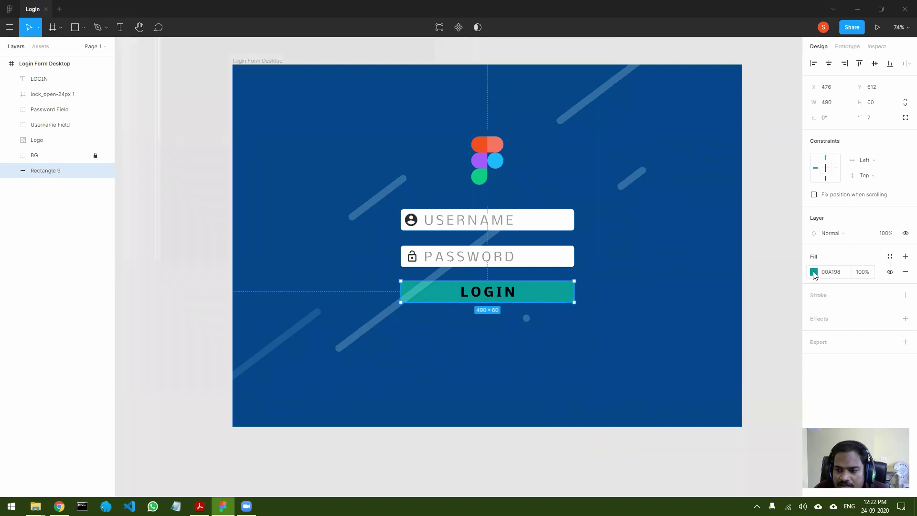
pyautogui.click(813, 273)
pyautogui.moveTo(770, 305); pyautogui.dragTo(793, 284)
pyautogui.click(792, 248)
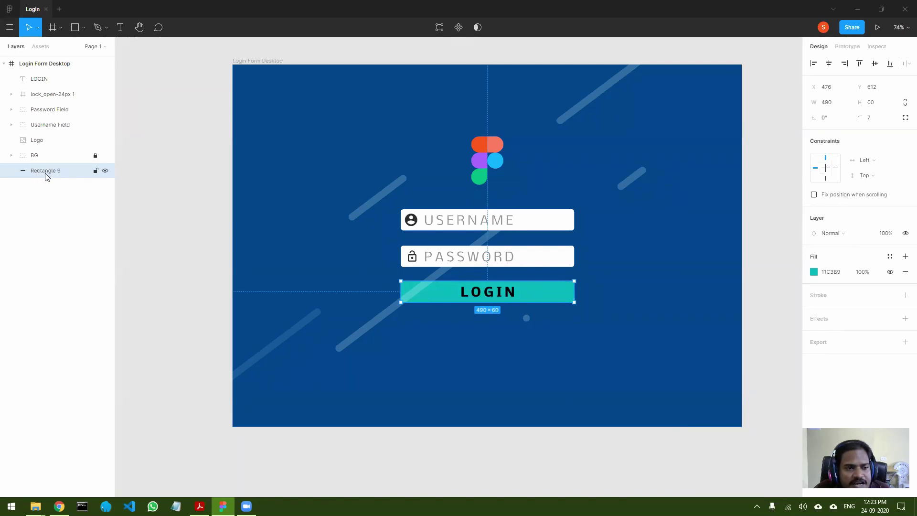
# - Move Rectangle 9 up in the layer order to directly below the LOGIN text layer
pyautogui.moveTo(50, 174); pyautogui.dragTo(50, 86)
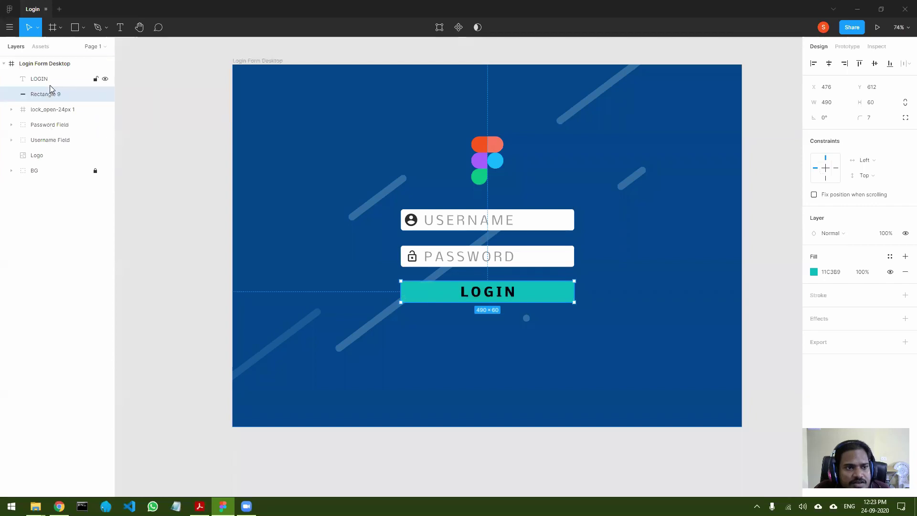
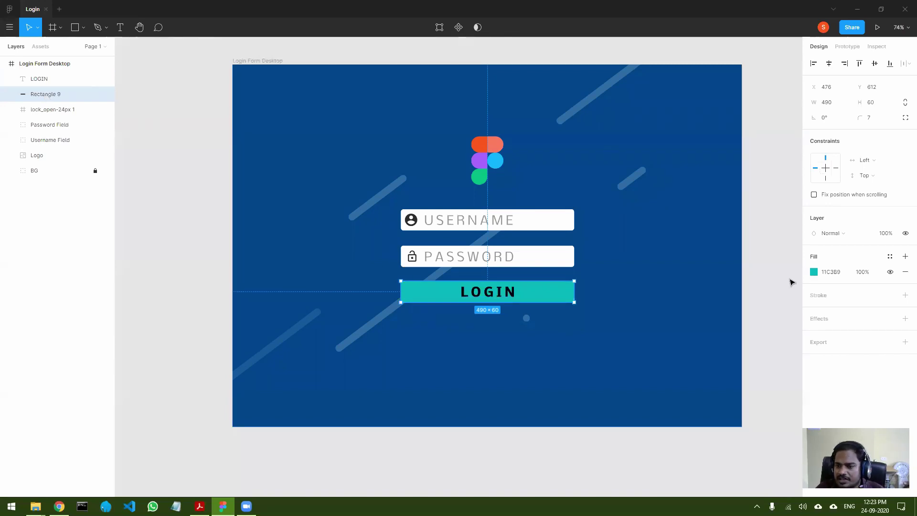
# - Change the LOGIN button rectangle's fill from teal to green 00CA69
pyautogui.click(813, 272)
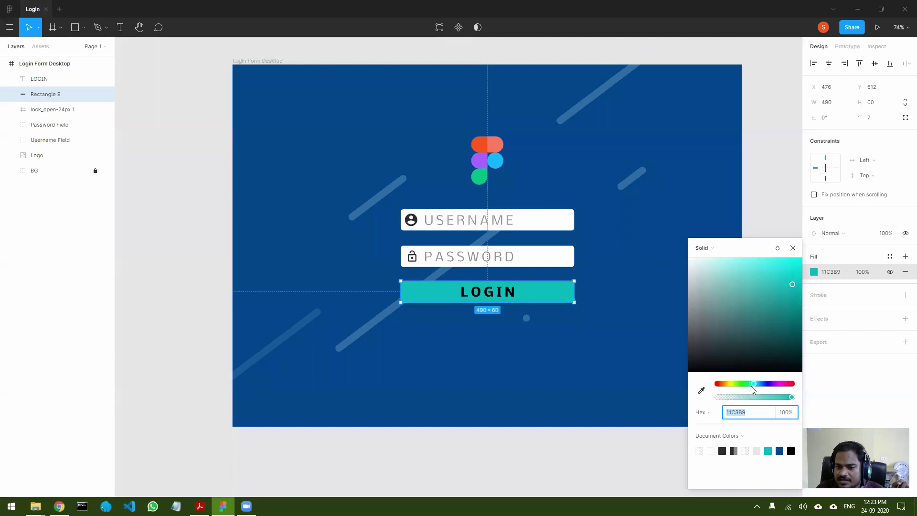
pyautogui.moveTo(752, 385)
pyautogui.mouseDown()
pyautogui.moveTo(744, 385)
pyautogui.moveTo(764, 385)
pyautogui.moveTo(750, 385)
pyautogui.mouseUp()
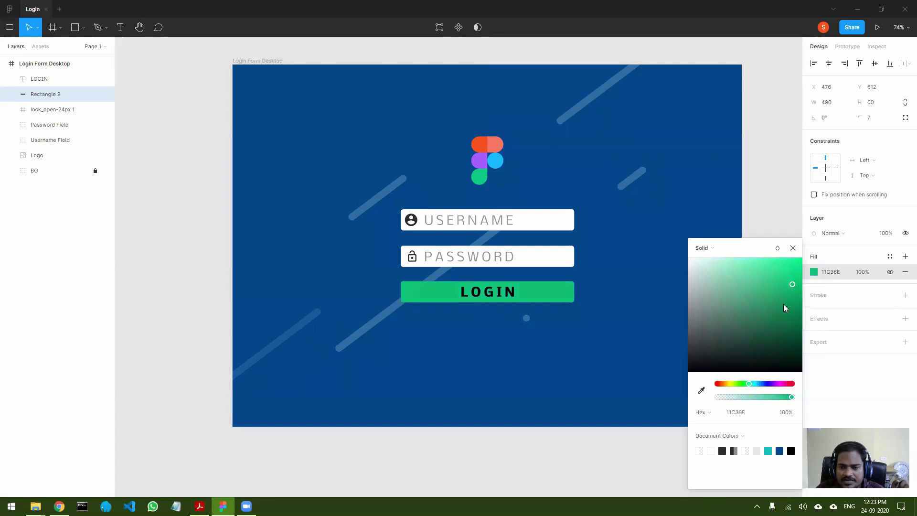
pyautogui.moveTo(792, 284)
pyautogui.mouseDown()
pyautogui.moveTo(811, 293)
pyautogui.moveTo(809, 304)
pyautogui.moveTo(808, 287)
pyautogui.mouseUp()
pyautogui.click(792, 248)
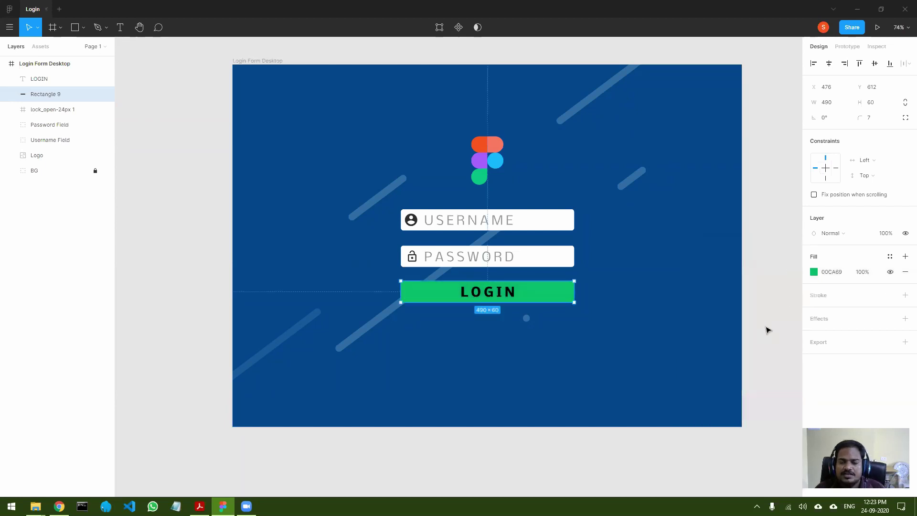
pyautogui.click(743, 362)
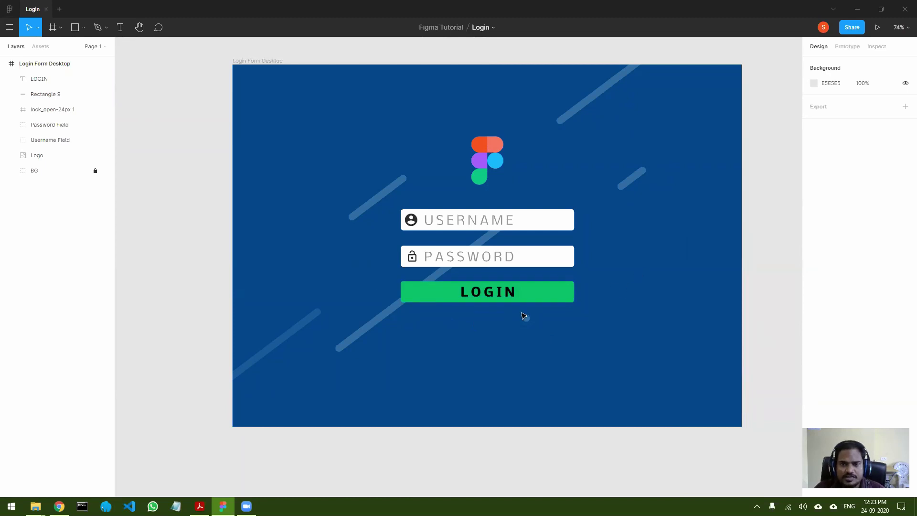
# - Add a text box about 246 × 33 beneath the LOGIN button's right half, reading "Forgot Password?"
pyautogui.click(122, 28)
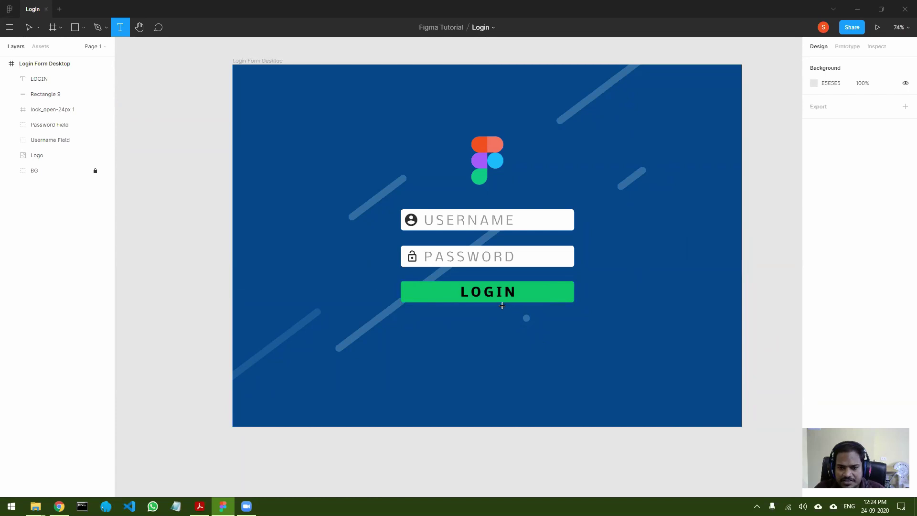
pyautogui.moveTo(487, 306); pyautogui.dragTo(574, 318)
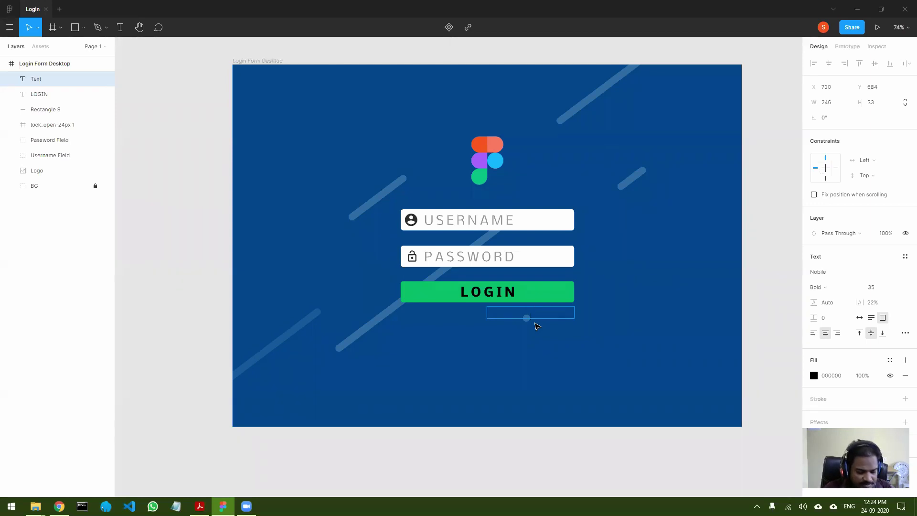
pyautogui.write('Forgot')
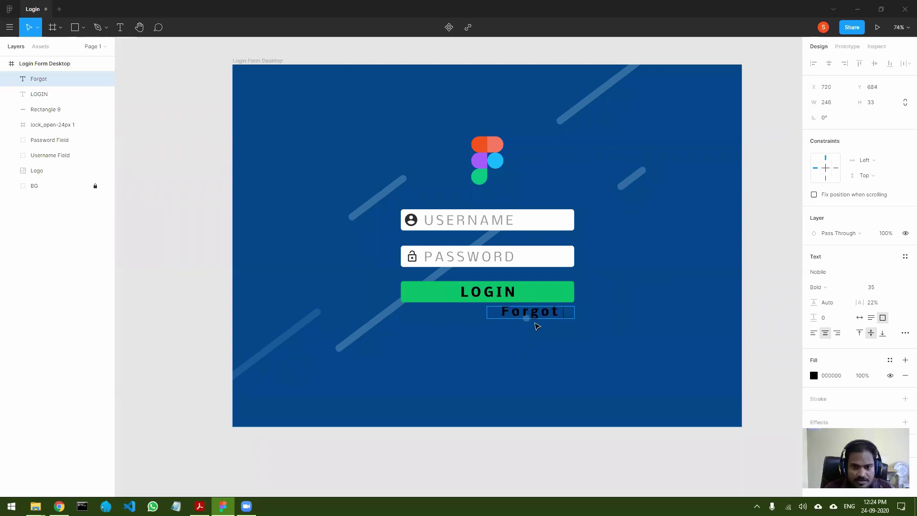
pyautogui.write(' Password')
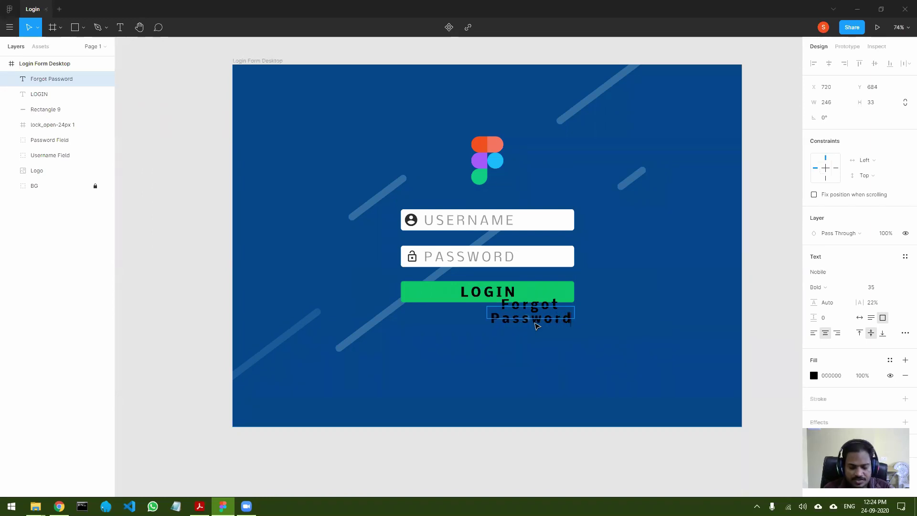
pyautogui.write('?')
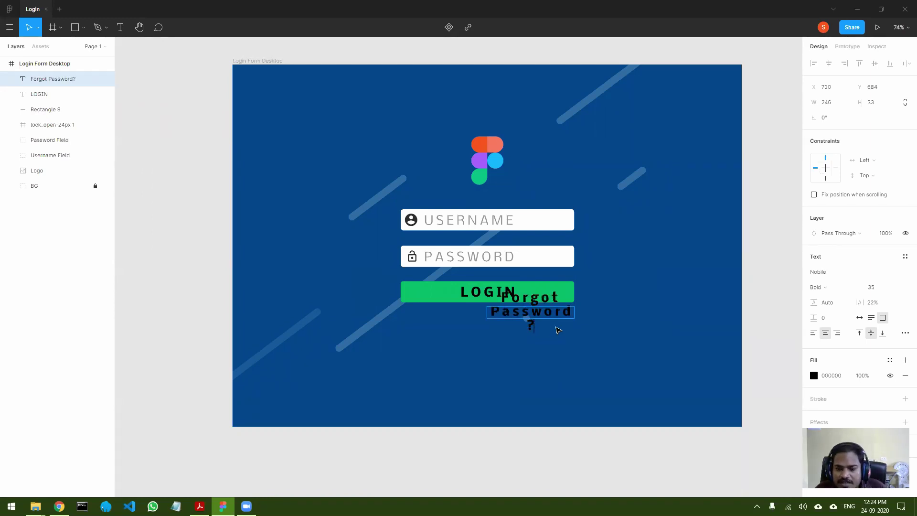
# - Reduce the font size of the whole "Forgot Password?" text to 18
pyautogui.hotkey('ctrl', 'a')
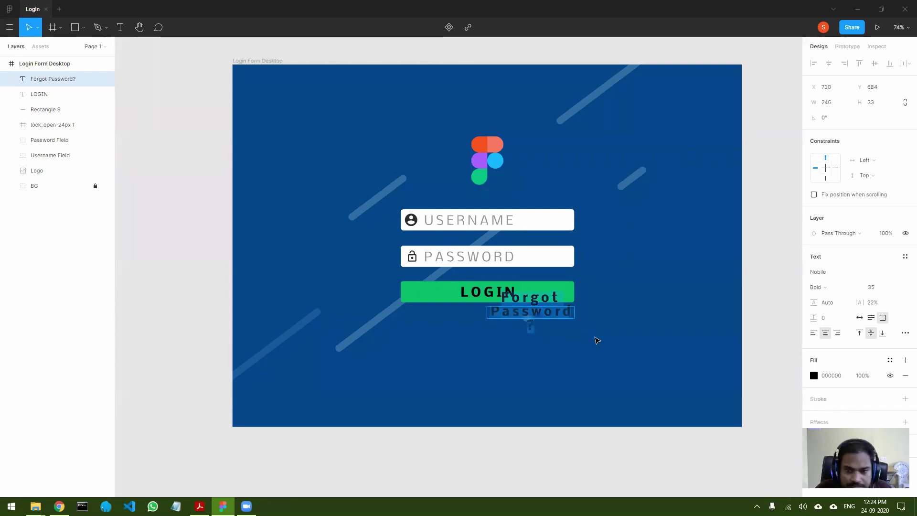
pyautogui.click(871, 288)
pyautogui.hotkey('shift', 'Down')
pyautogui.hotkey('shift', 'Down')
pyautogui.press('Down')
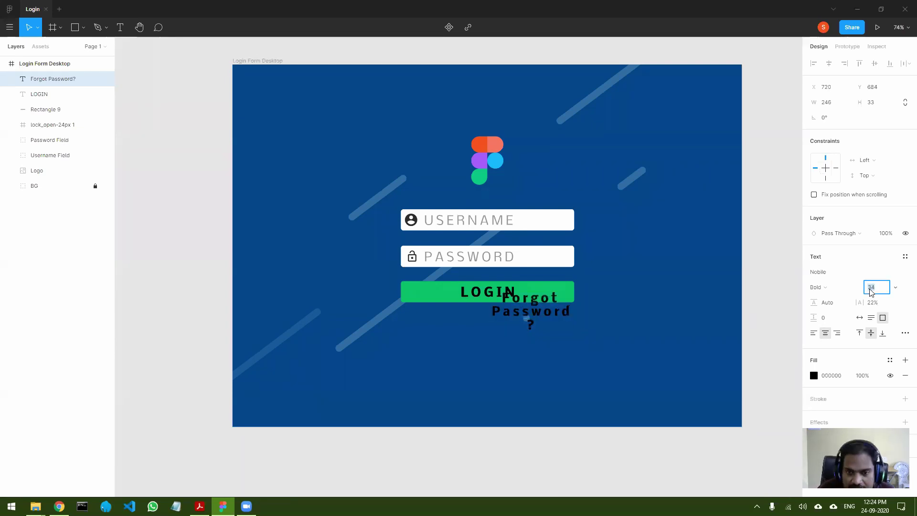
pyautogui.press('Up')
pyautogui.press('Up')
pyautogui.press('Up')
pyautogui.press('Up')
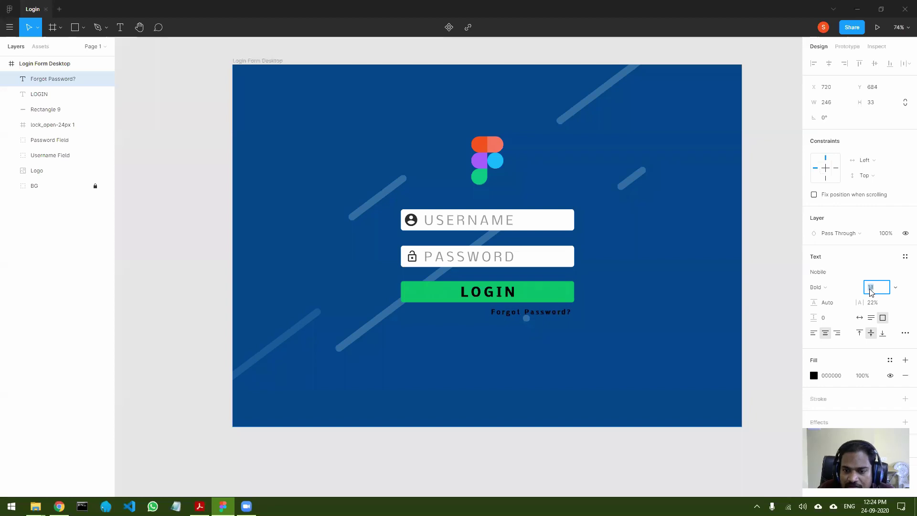
# - Set the "Forgot Password?" text fill to white FFFFFF
pyautogui.press('Escape')
pyautogui.click(814, 376)
pyautogui.moveTo(697, 267); pyautogui.dragTo(665, 252)
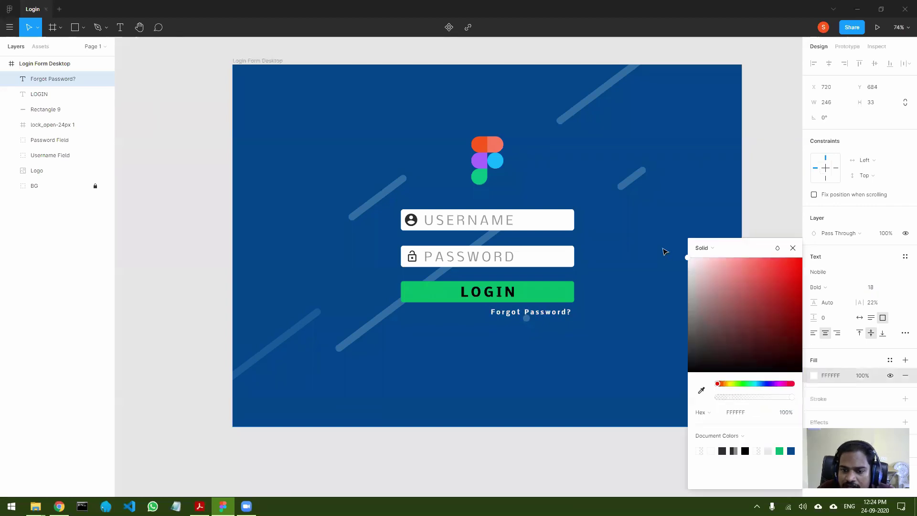
pyautogui.click(793, 248)
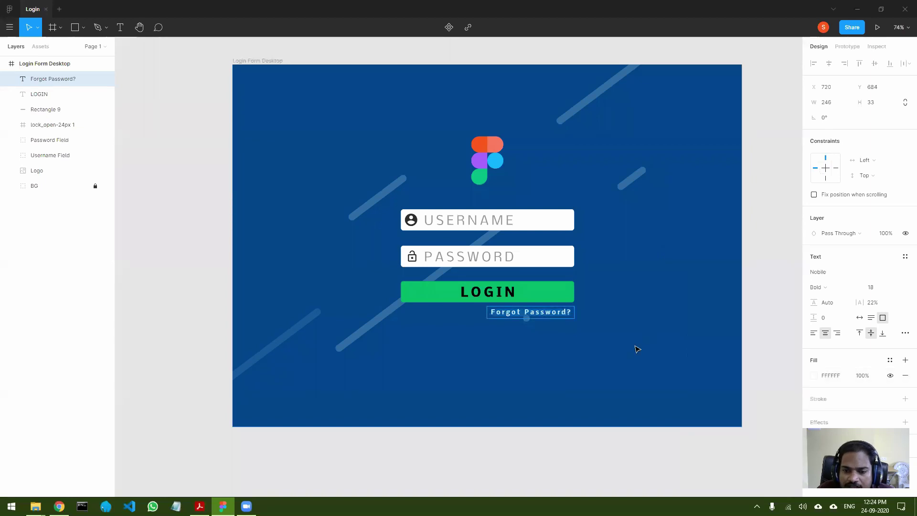
# - Move the "Forgot Password?" text to about X 730, Y 686, ending flush with the LOGIN button's right edge
pyautogui.click(637, 349)
pyautogui.moveTo(545, 315); pyautogui.dragTo(552, 317)
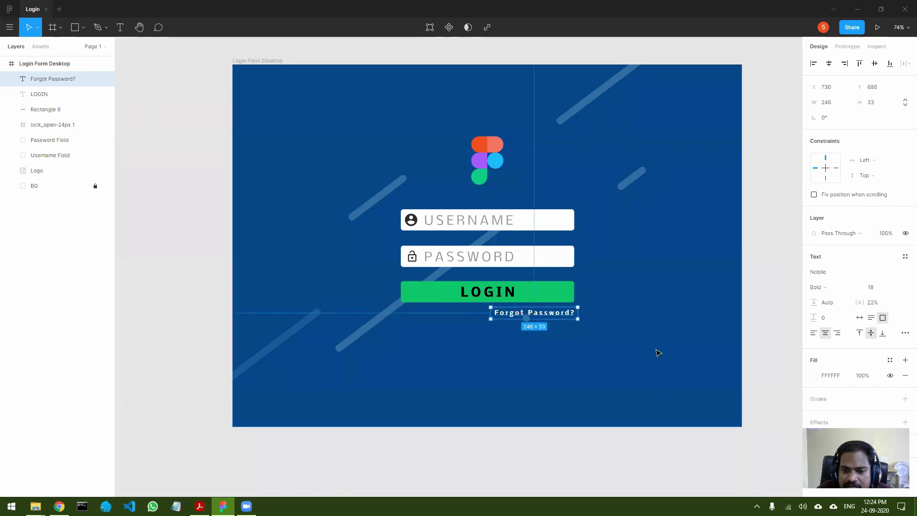
pyautogui.click(658, 350)
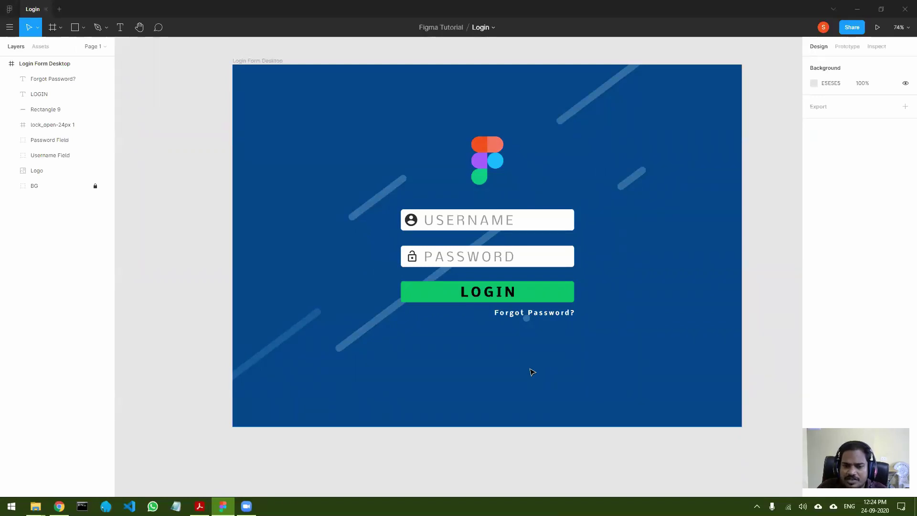
# - Narrow the LOGIN label and its button rectangle together to about 241 wide, keeping the left edge in place
pyautogui.click(492, 298)
pyautogui.click(564, 297)
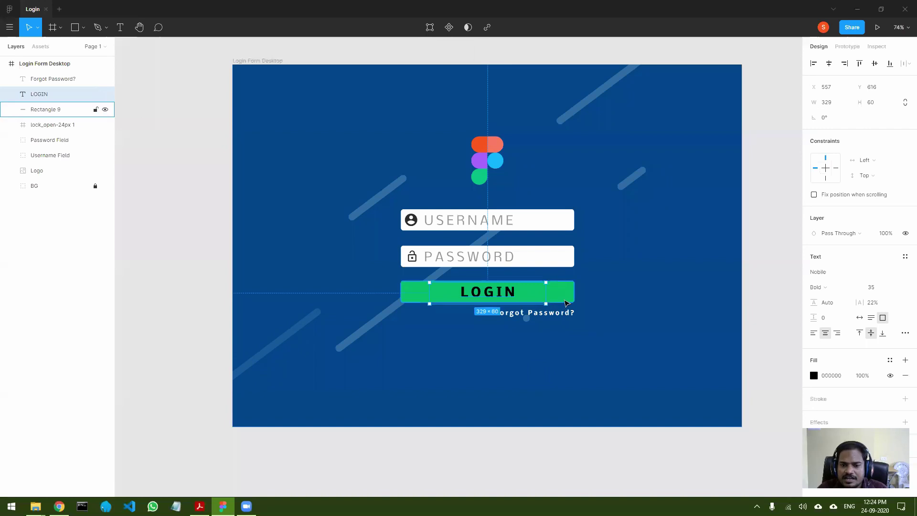
pyautogui.keyDown('shift'); pyautogui.click(515, 294); pyautogui.keyUp('shift')
pyautogui.moveTo(573, 291); pyautogui.dragTo(486, 290)
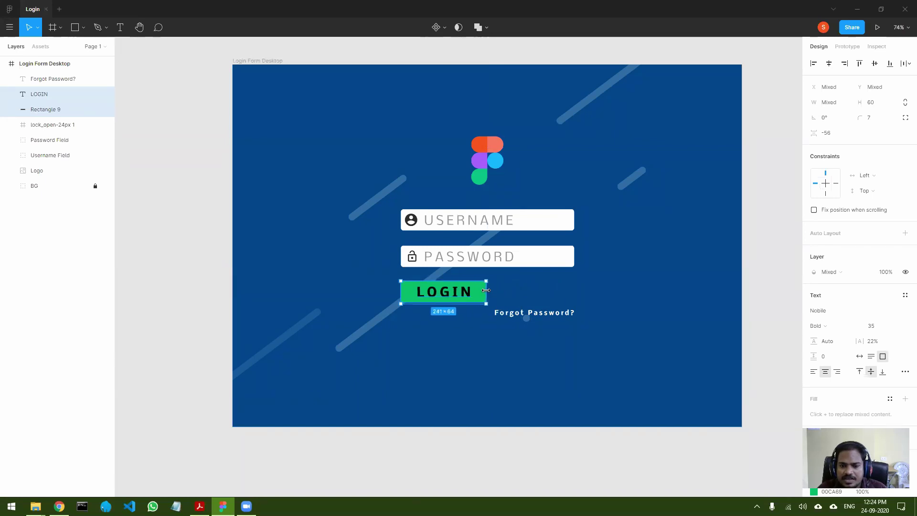
# - Duplicate the LOGIN button with its label and place the copy beside the original at about X 730
pyautogui.hotkey('ctrl', 'd')
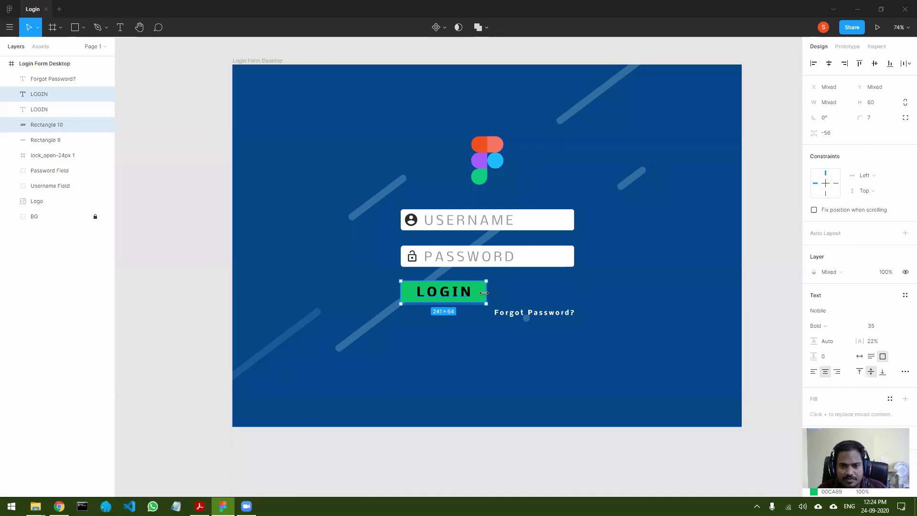
pyautogui.moveTo(486, 293); pyautogui.dragTo(568, 294)
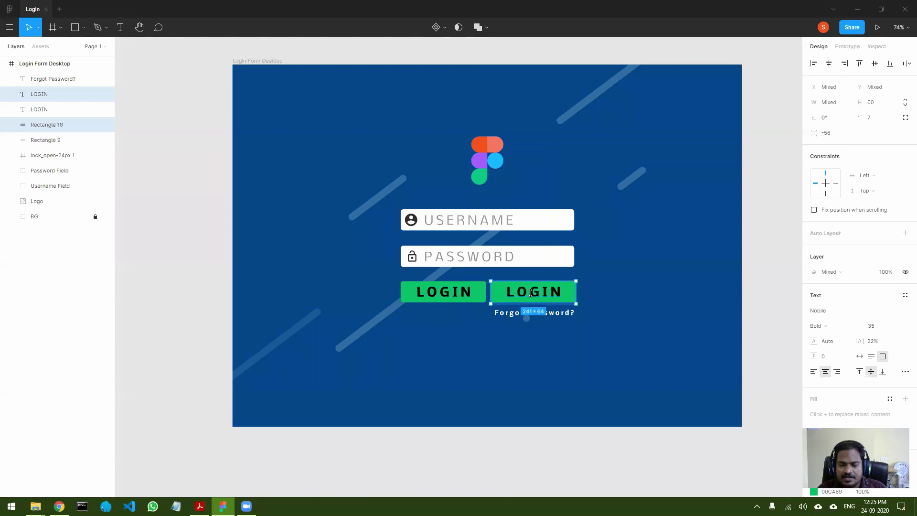
pyautogui.click(621, 331)
# - Change the duplicated button's label to "REGISTER"
pyautogui.doubleClick(536, 291)
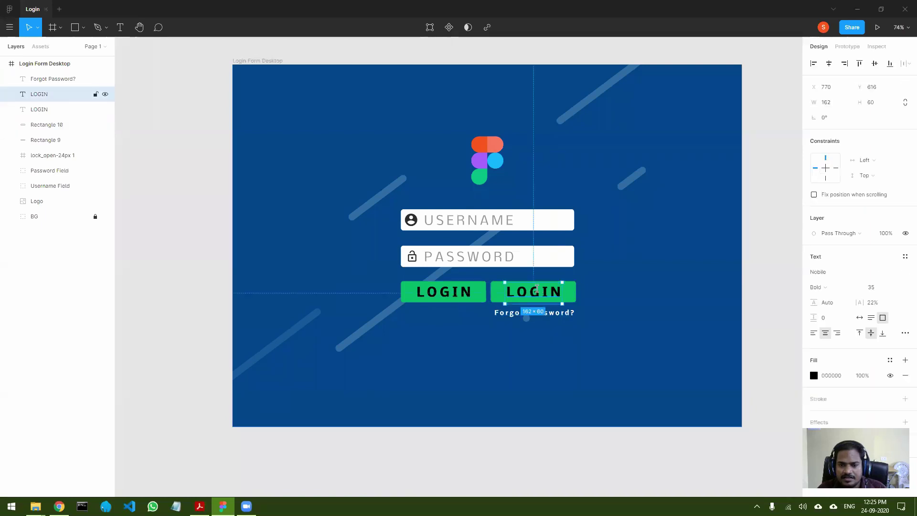
pyautogui.write('R')
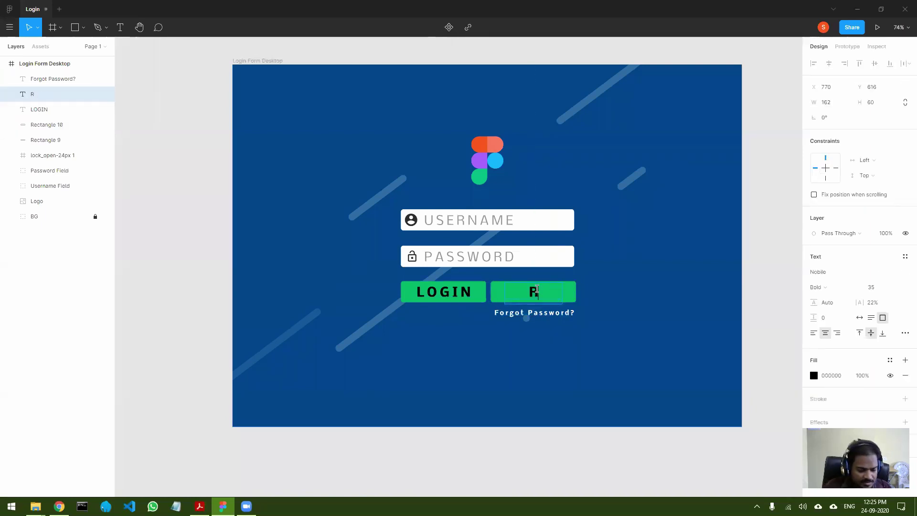
pyautogui.write('EGISTER')
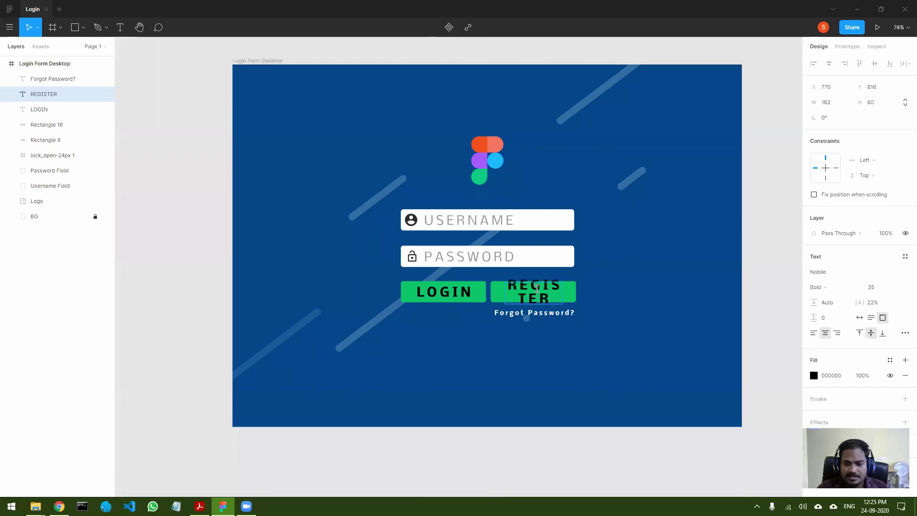
# - Set the REGISTER label's font size to 31 and letter spacing to -3% so it fits on one line
pyautogui.hotkey('ctrl', 'a')
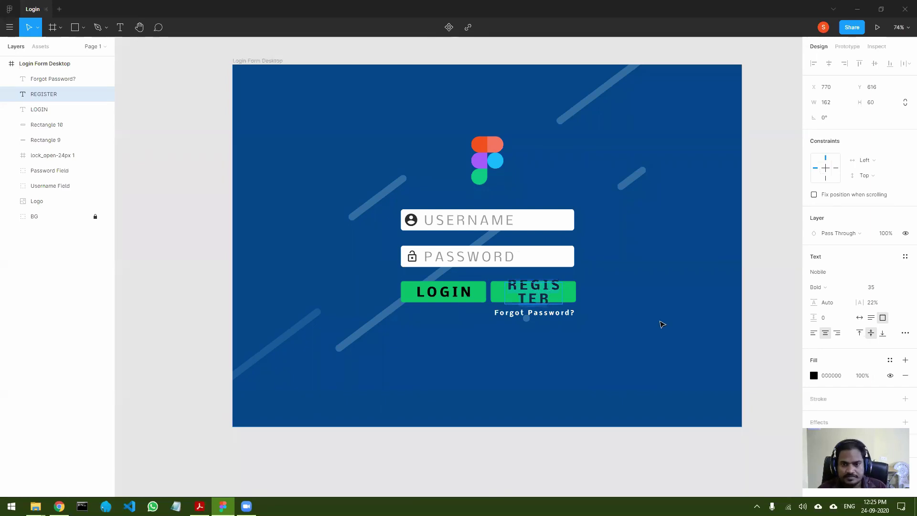
pyautogui.click(874, 290)
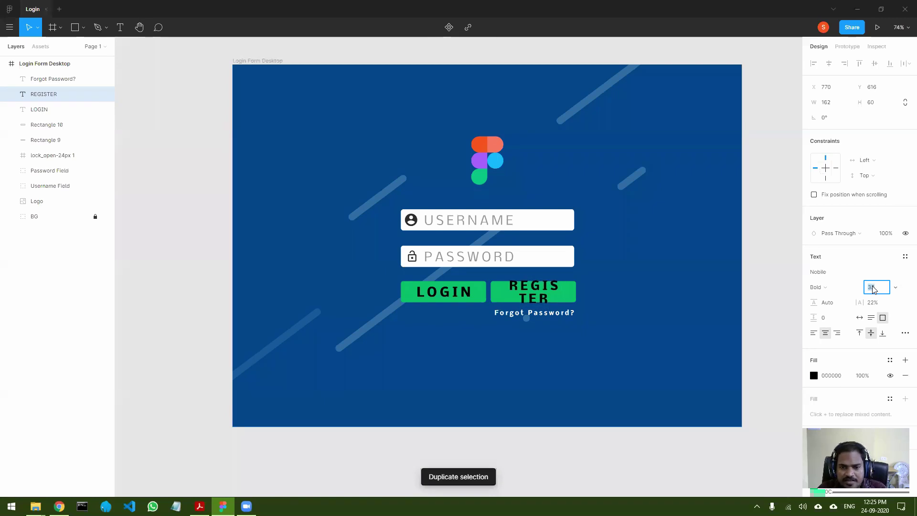
pyautogui.press('Down')
pyautogui.hotkey('ctrl', 'd')
pyautogui.press('Up')
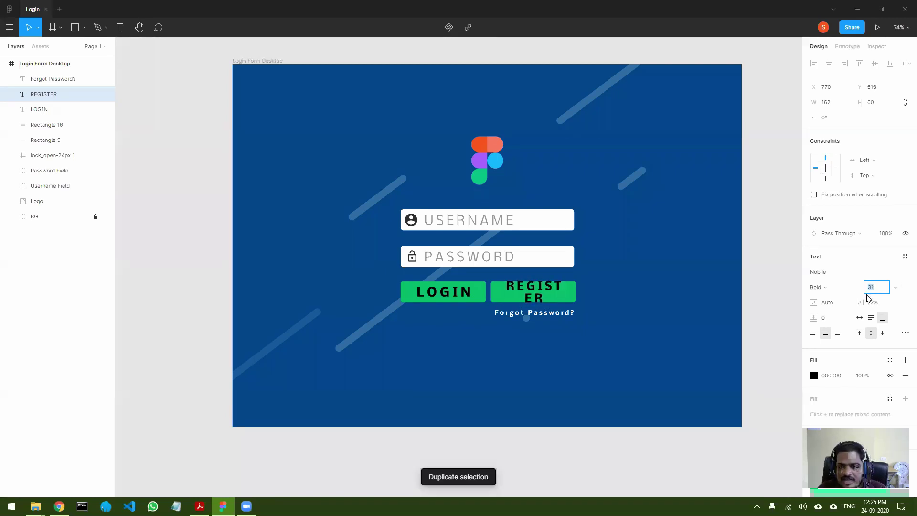
pyautogui.moveTo(859, 302); pyautogui.dragTo(837, 303)
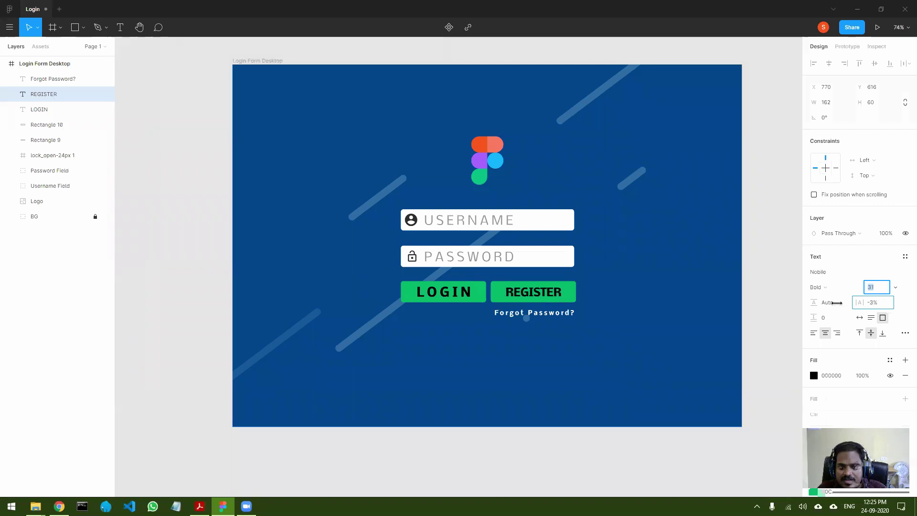
# - Set the LOGIN label's font size to 30 and its letter spacing to -1%
pyautogui.click(443, 291)
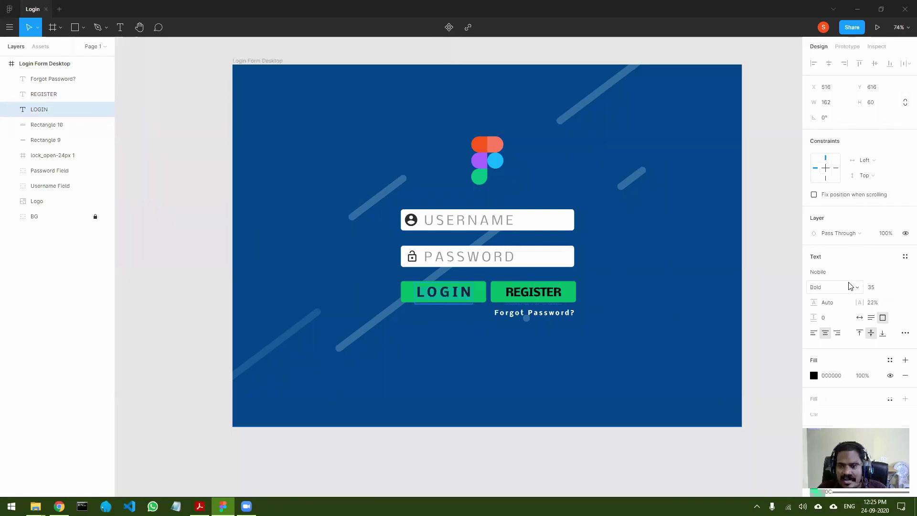
pyautogui.click(873, 287)
pyautogui.write('30')
pyautogui.press('Return')
pyautogui.moveTo(858, 303); pyautogui.dragTo(840, 301)
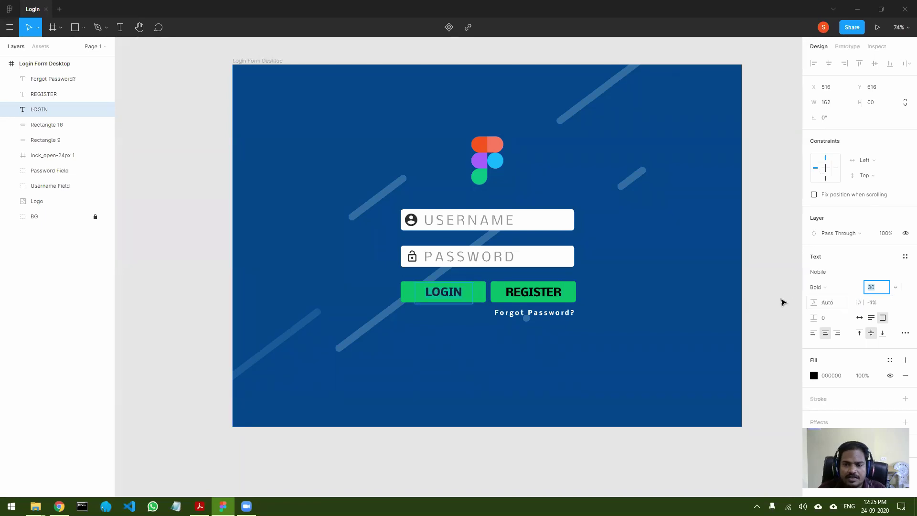
# - Change the REGISTER button rectangle's fill to violet 4700DD
pyautogui.click(570, 296)
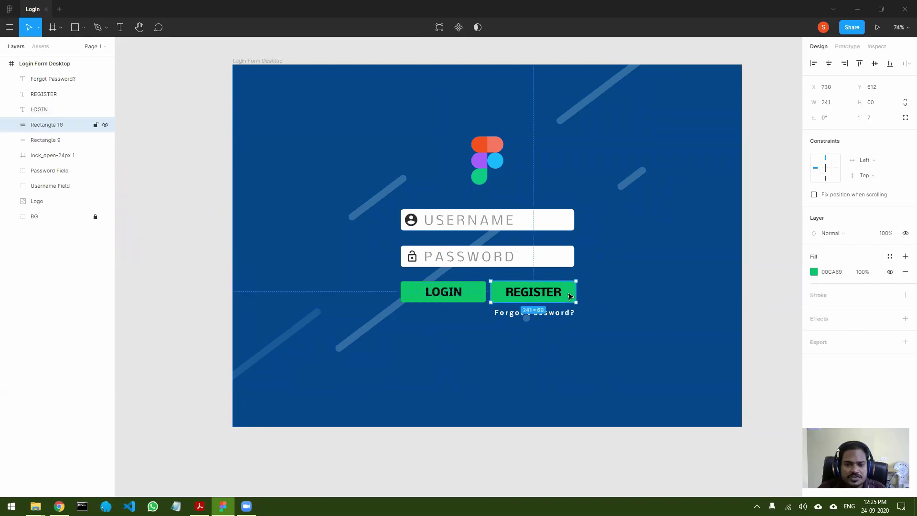
pyautogui.click(814, 272)
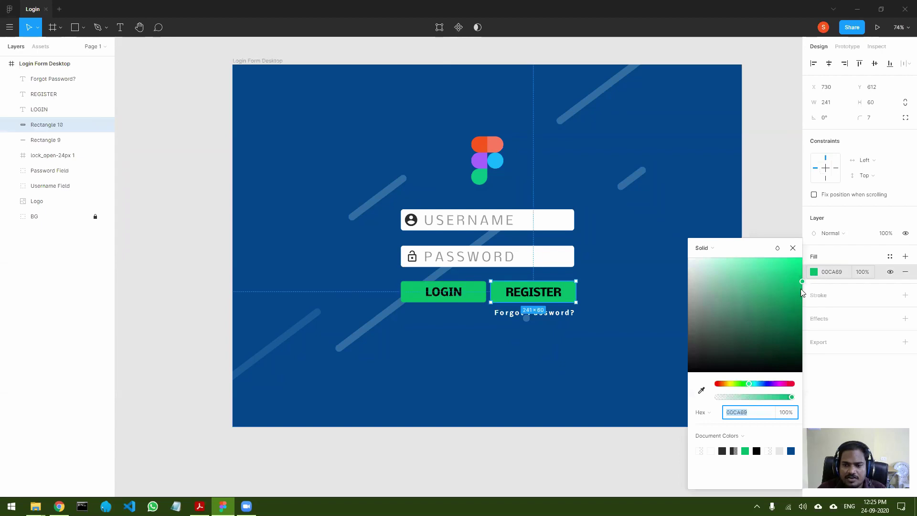
pyautogui.click(758, 384)
pyautogui.moveTo(759, 384); pyautogui.dragTo(772, 385)
pyautogui.moveTo(802, 282)
pyautogui.mouseDown()
pyautogui.moveTo(804, 301)
pyautogui.moveTo(802, 273)
pyautogui.mouseUp()
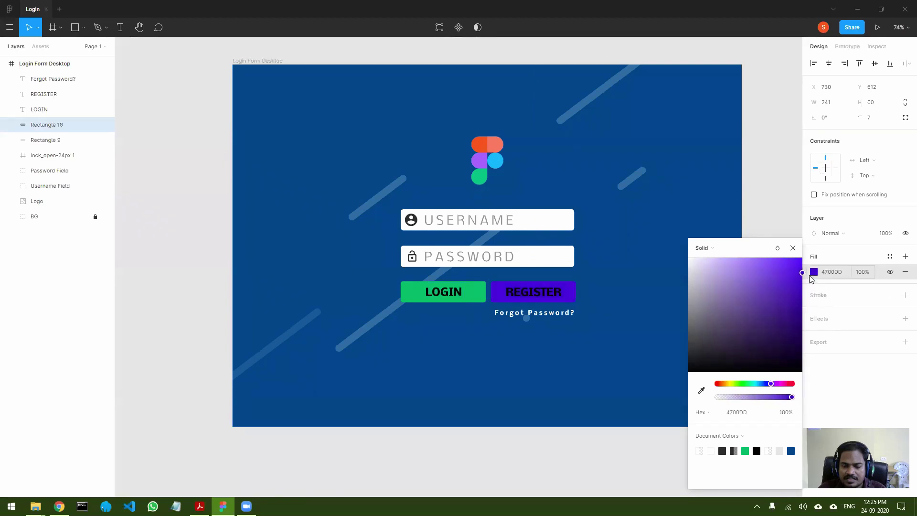
# - Set the REGISTER label's text fill to white FFFFFF and deselect it
pyautogui.click(553, 290)
pyautogui.click(815, 374)
pyautogui.moveTo(742, 307); pyautogui.dragTo(672, 250)
pyautogui.press('Escape')
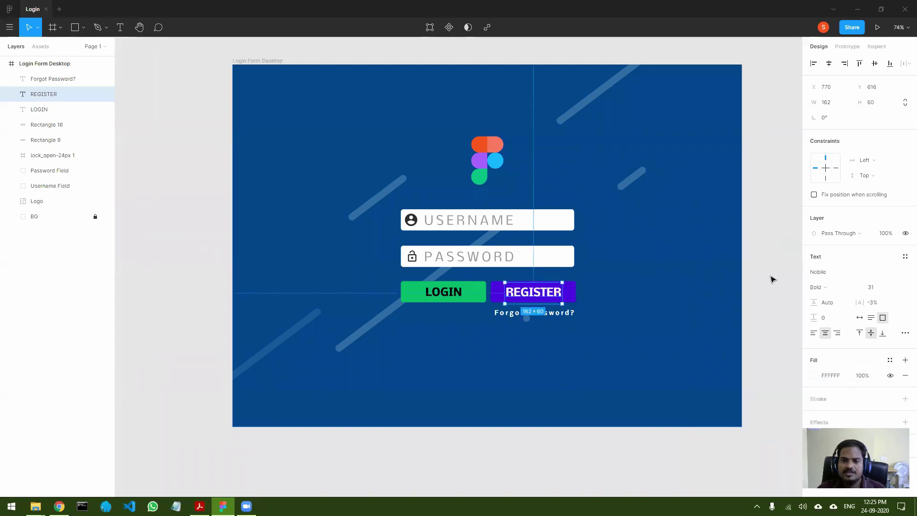
pyautogui.click(757, 310)
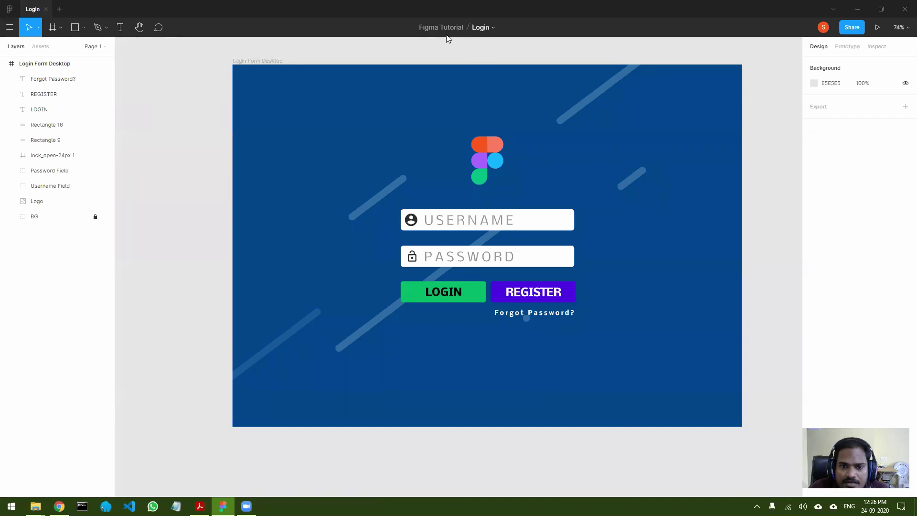
pyautogui.click(761, 188)
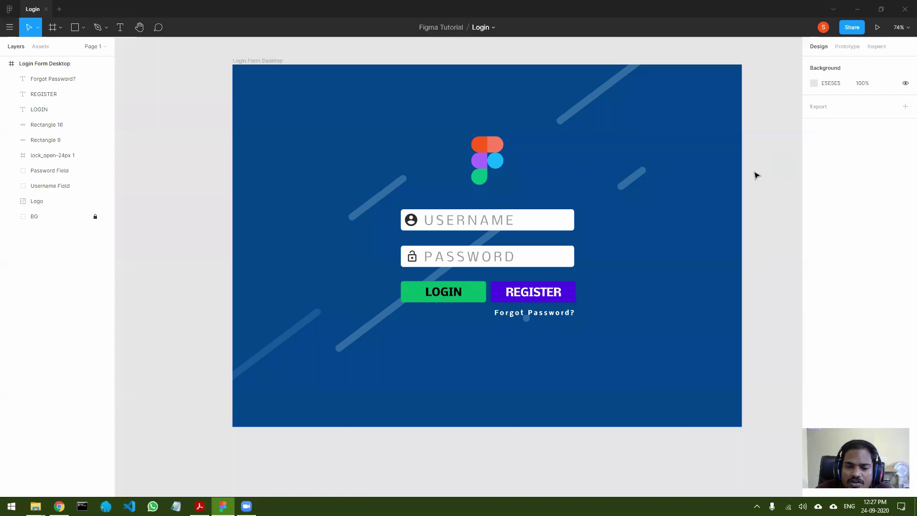
# - Check the file's sharing options and preview the login form in presentation view, returning to the design file
pyautogui.click(853, 27)
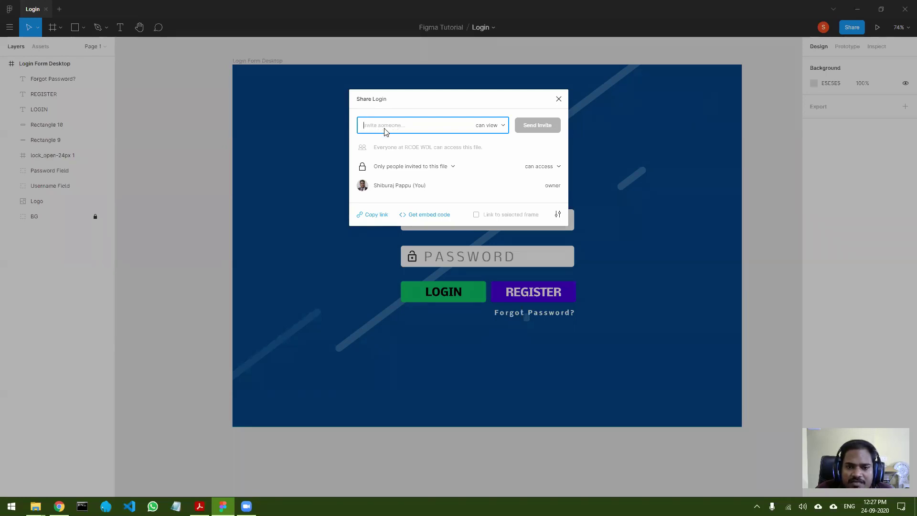
pyautogui.click(559, 100)
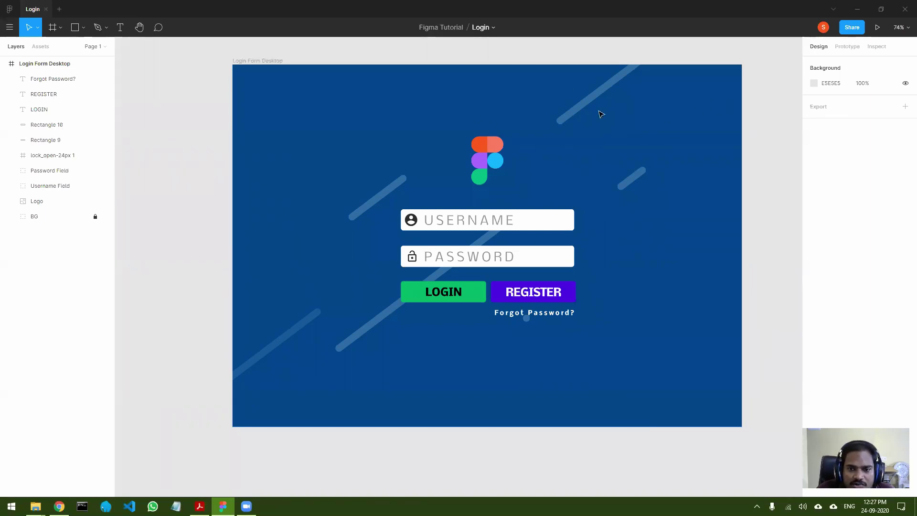
pyautogui.click(877, 28)
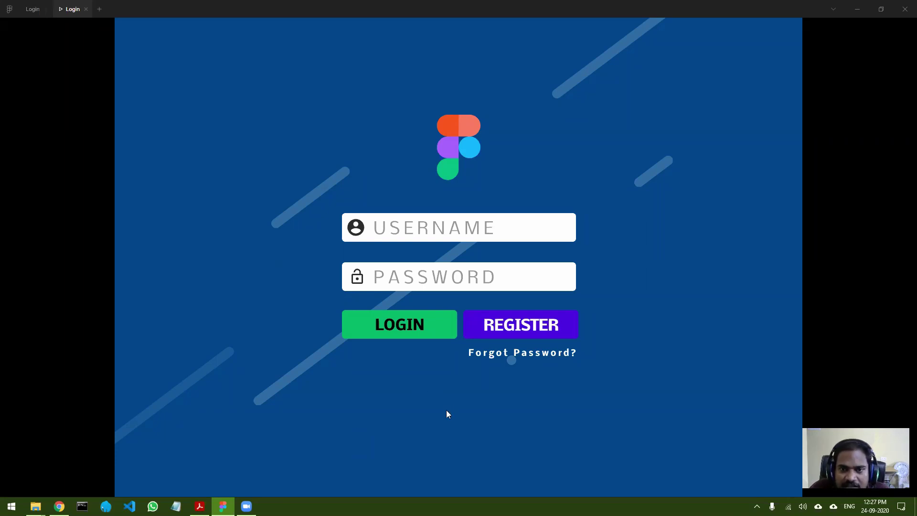
pyautogui.moveTo(429, 21)
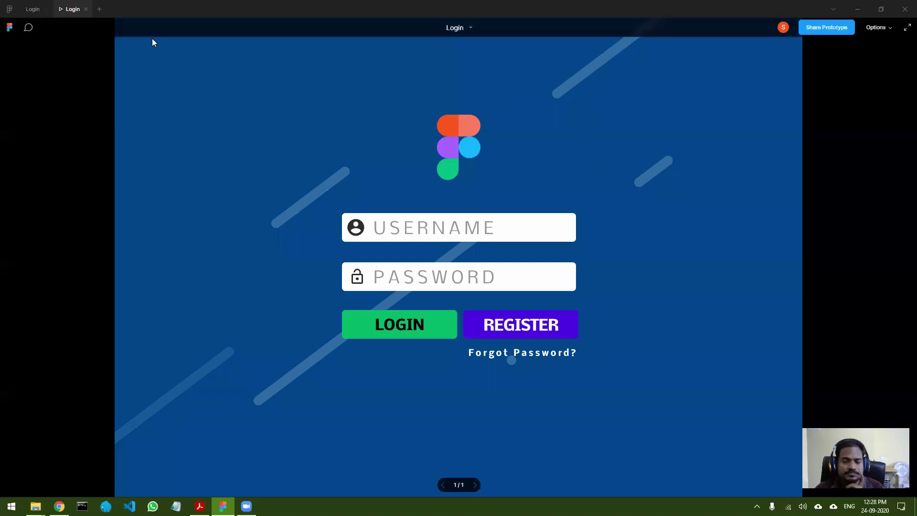
pyautogui.click(86, 9)
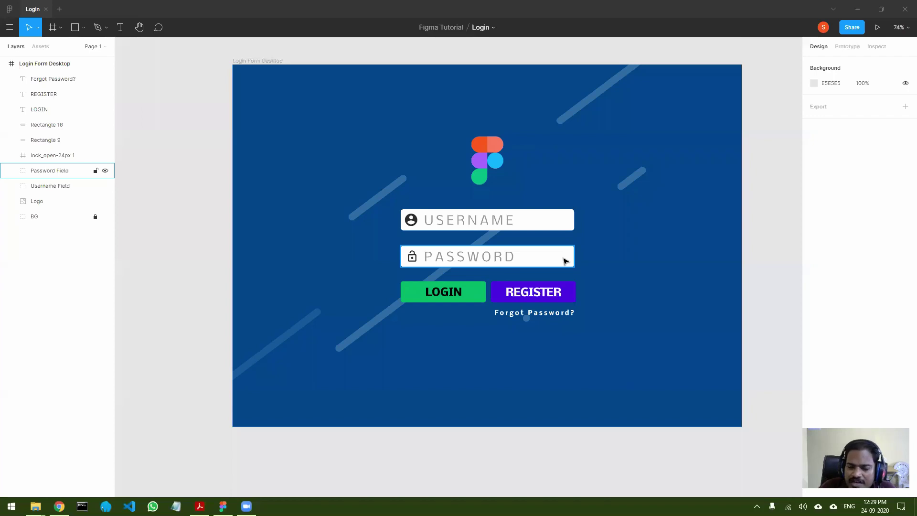
pyautogui.click(653, 278)
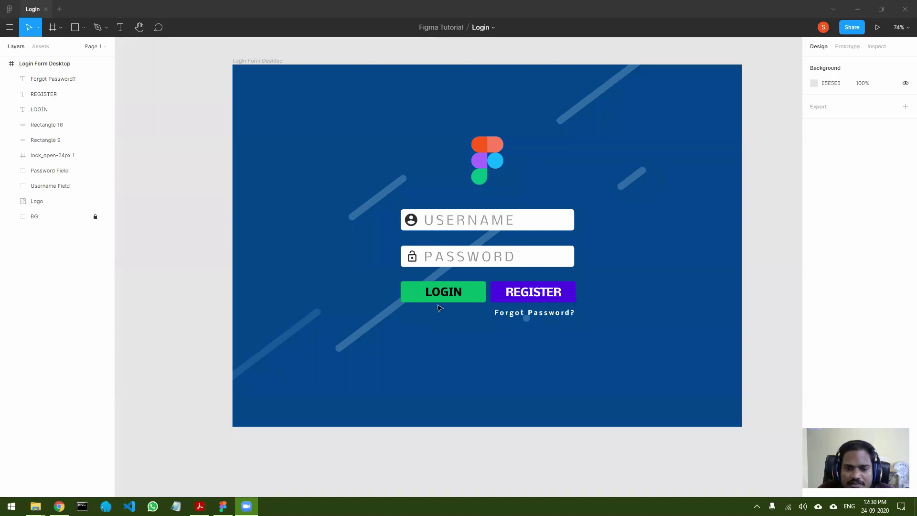
# - Duplicate the Login Form Desktop frame beside the original
pyautogui.click(251, 62)
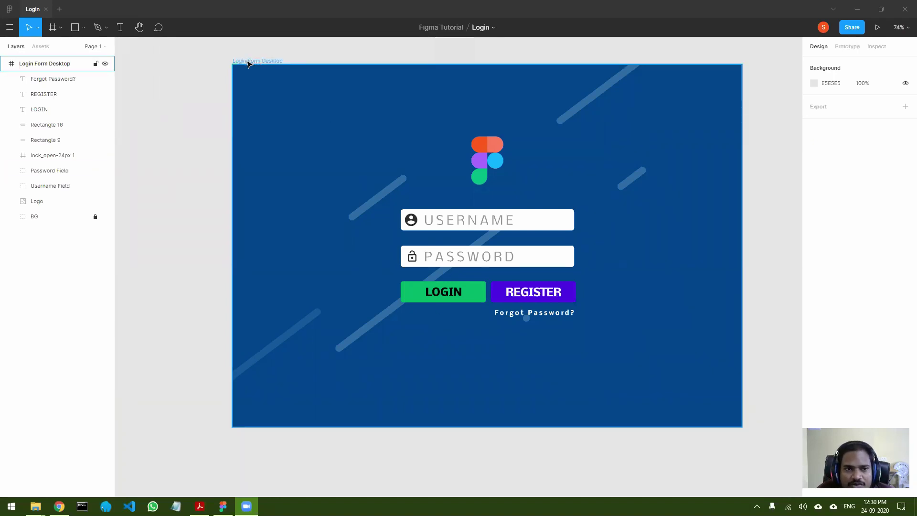
pyautogui.click(250, 57)
pyautogui.click(250, 61)
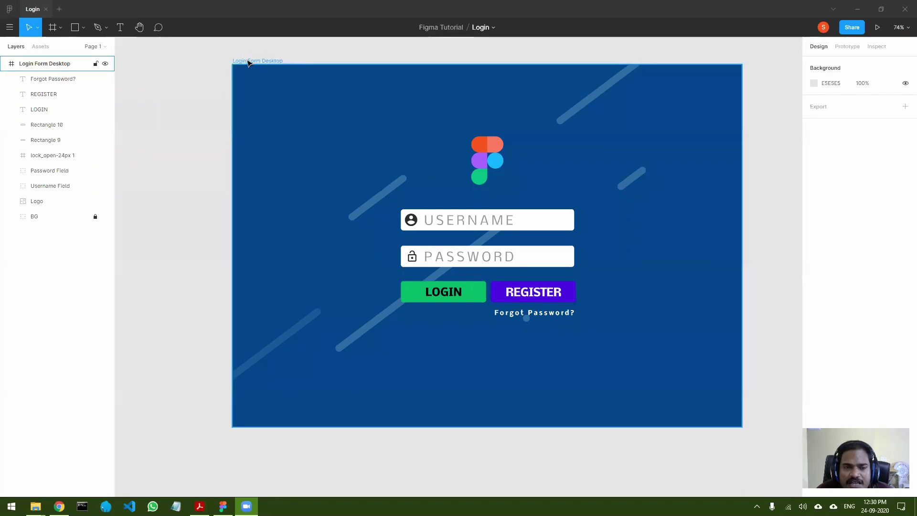
pyautogui.scroll(5, 248, 62)
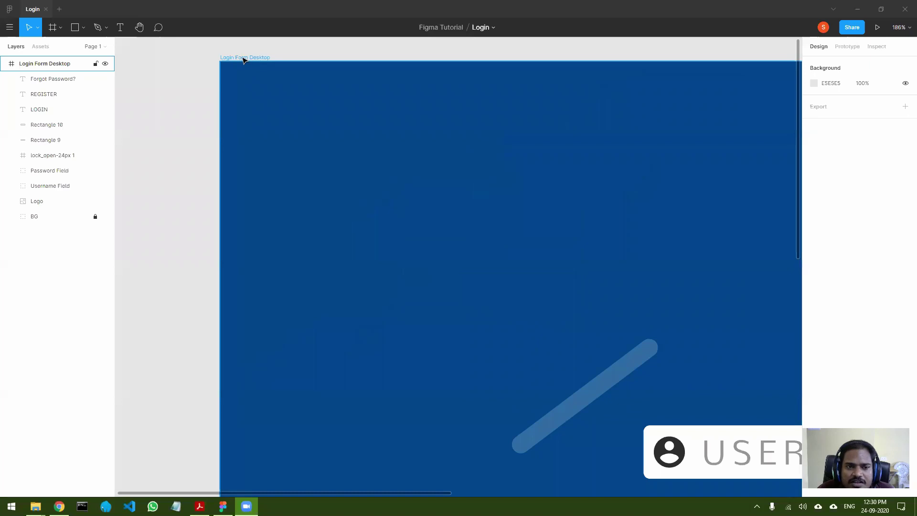
pyautogui.scroll(-5, 242, 60)
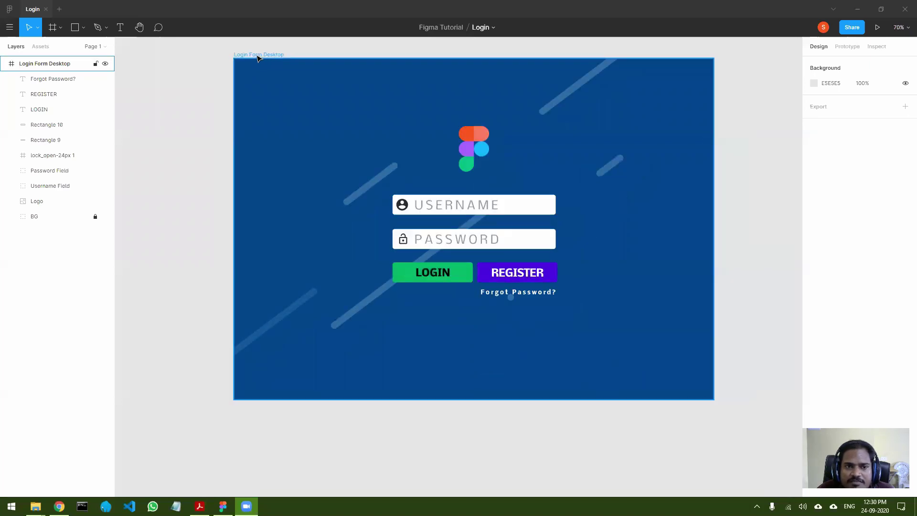
pyautogui.click(257, 58)
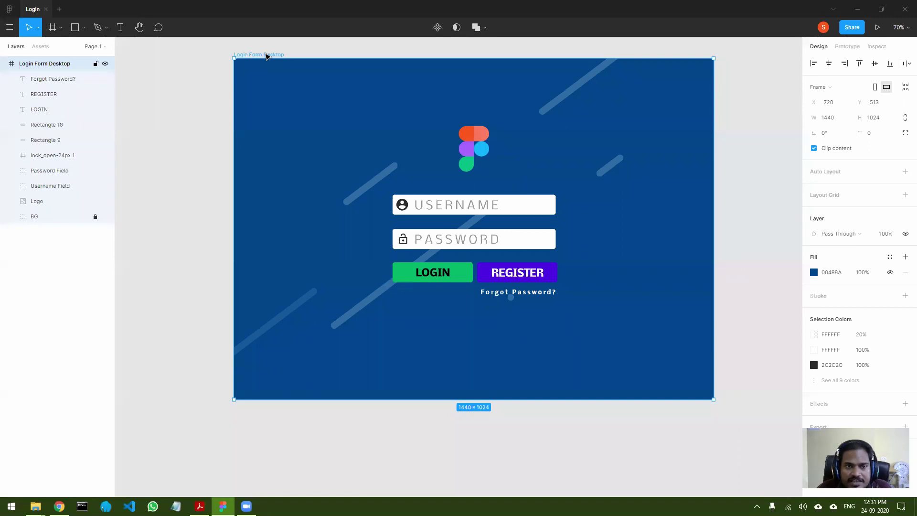
pyautogui.hotkey('ctrl', 'd')
# - Change the LOGIN button rectangle's fill to orange CA7900 in the duplicated frame
pyautogui.scroll(-5, 344, 147)
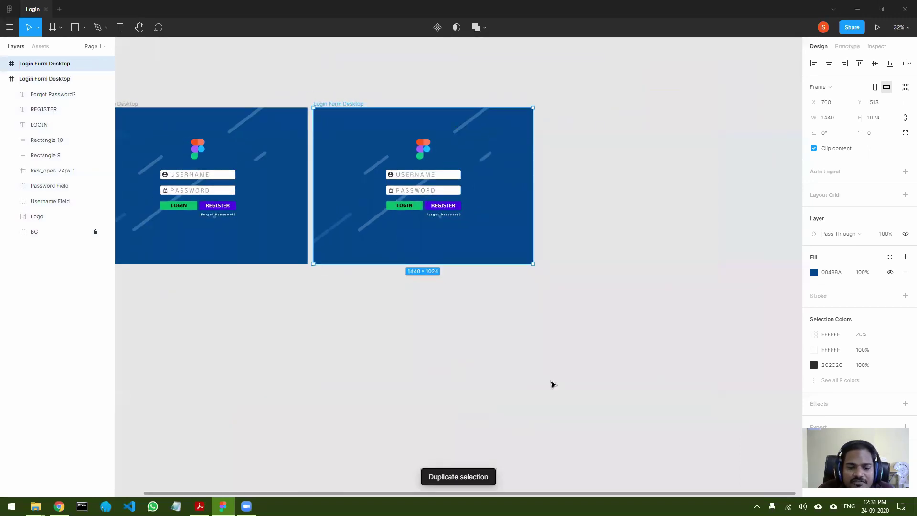
pyautogui.moveTo(522, 492); pyautogui.dragTo(423, 493)
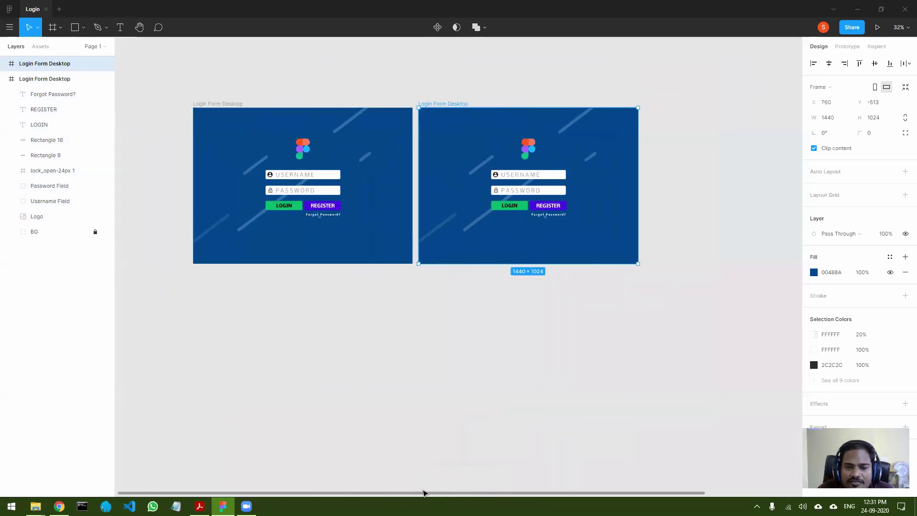
pyautogui.scroll(2, 348, 220)
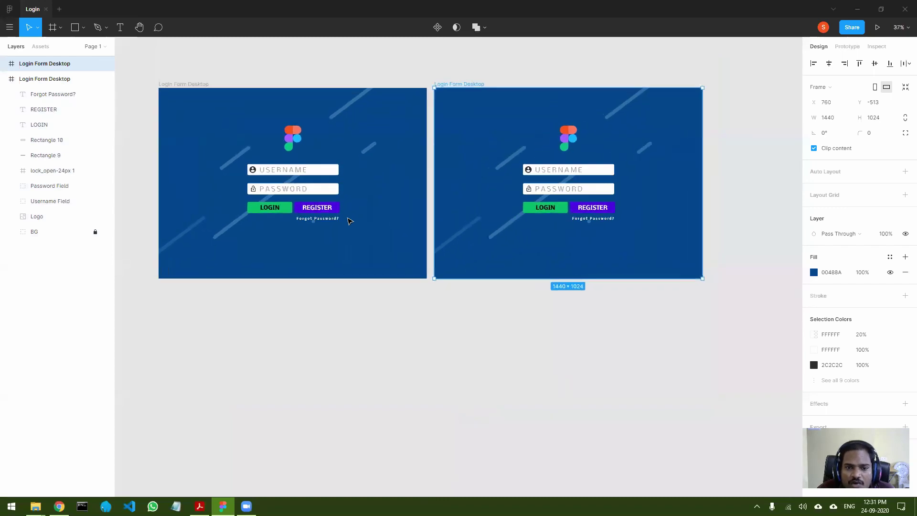
pyautogui.scroll(2, 469, 218)
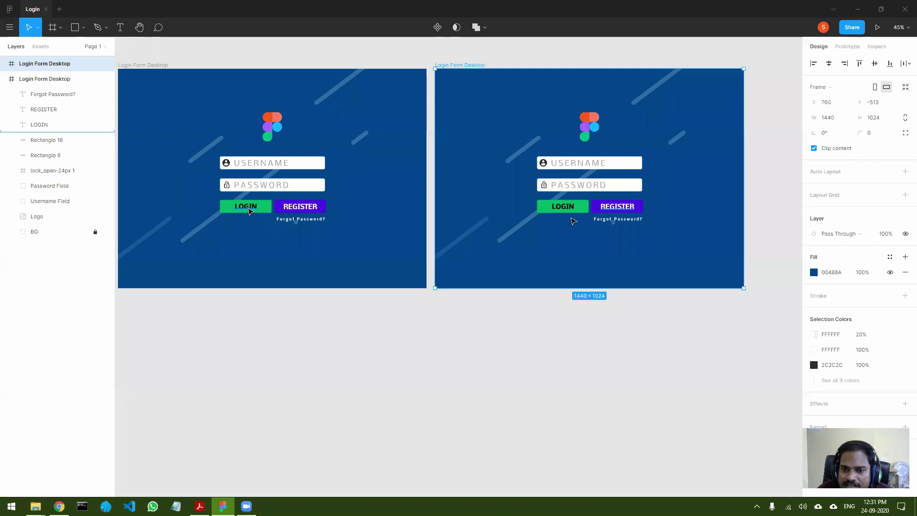
pyautogui.click(584, 209)
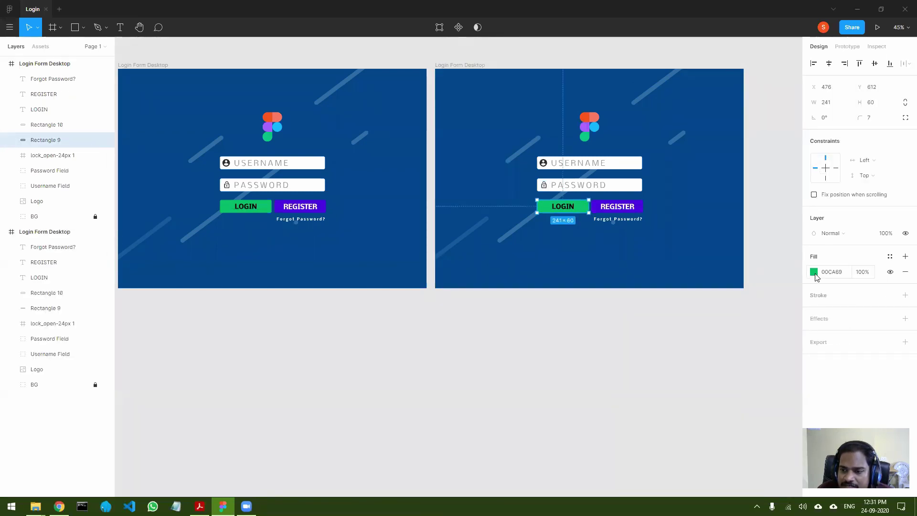
pyautogui.click(814, 274)
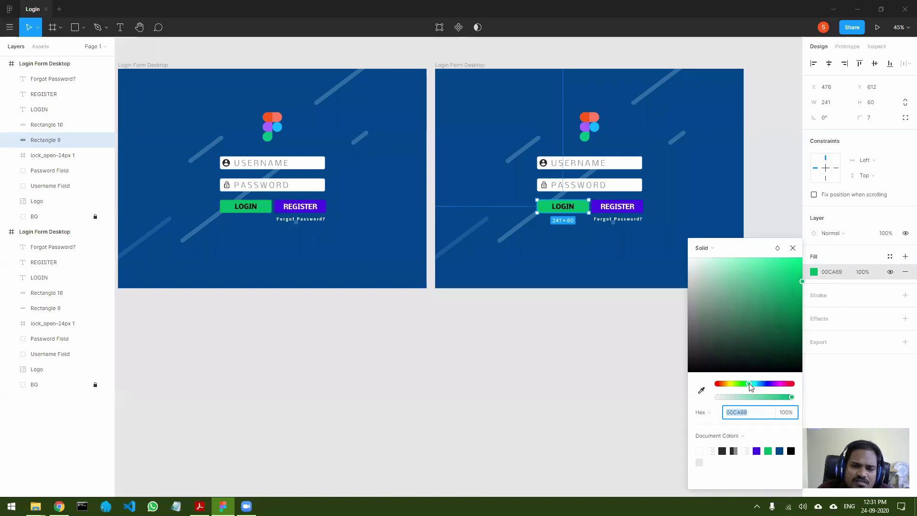
pyautogui.moveTo(749, 384); pyautogui.dragTo(725, 384)
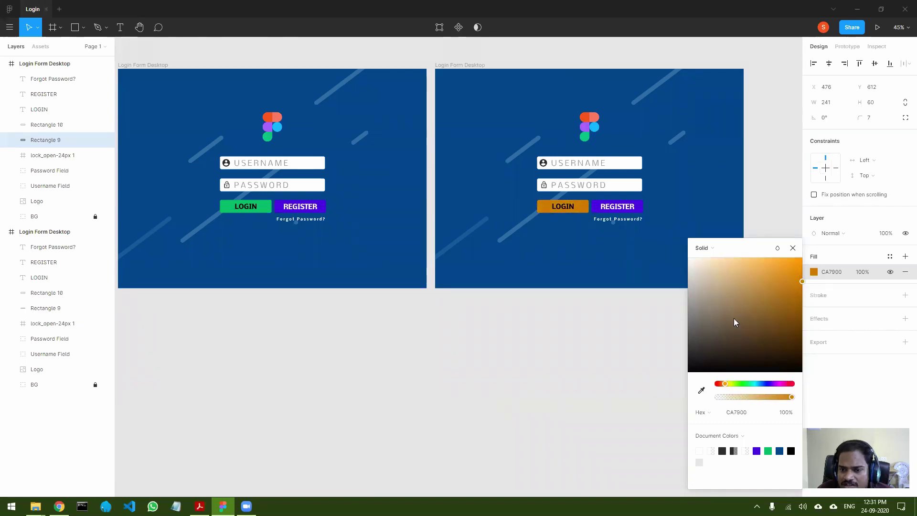
pyautogui.click(793, 249)
# - Set the duplicated frame's LOGIN label fill to white FFFFFF and deselect it
pyautogui.click(573, 208)
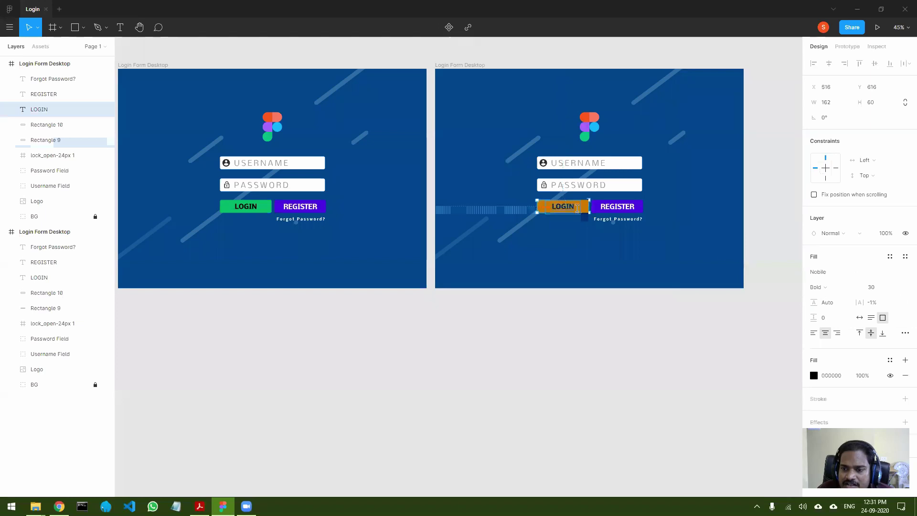
pyautogui.click(814, 375)
pyautogui.moveTo(751, 327); pyautogui.dragTo(654, 251)
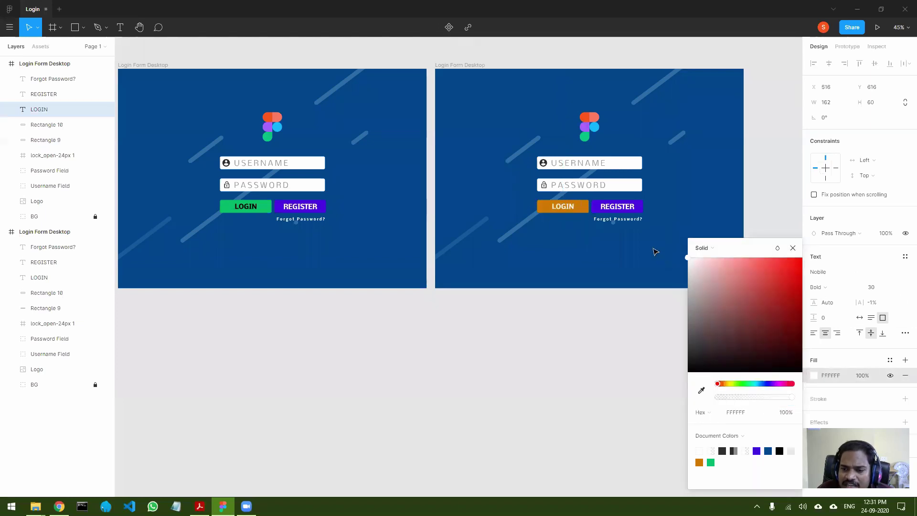
pyautogui.click(793, 249)
pyautogui.click(537, 324)
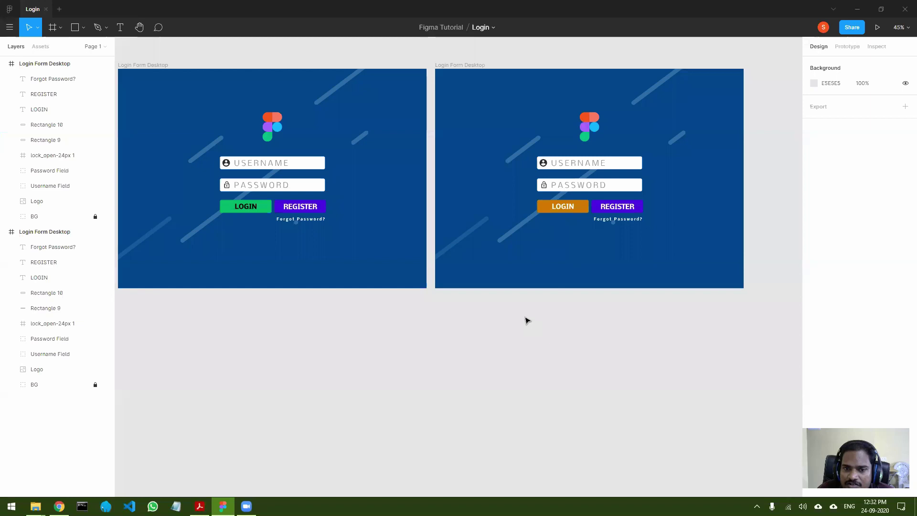
# - Connect the original frame's green LOGIN button to the duplicated frame with a While Hovering prototype trigger
pyautogui.click(850, 47)
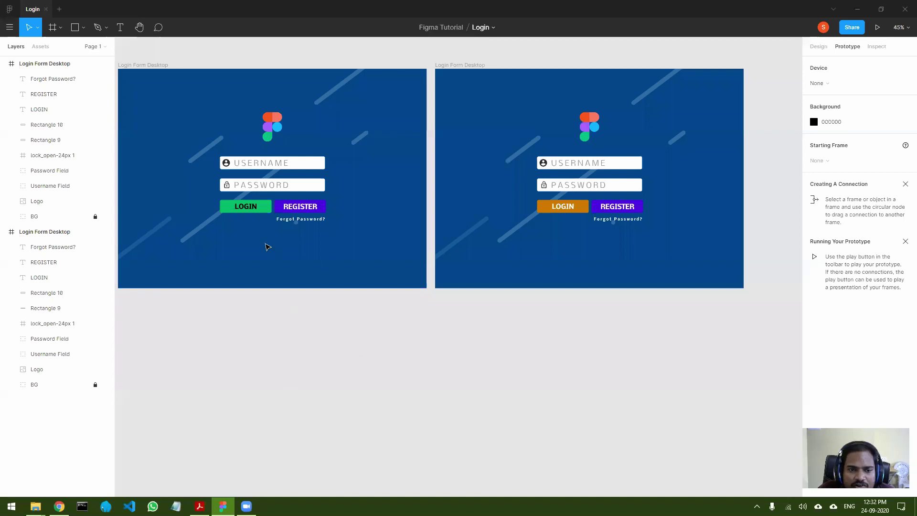
pyautogui.moveTo(269, 210)
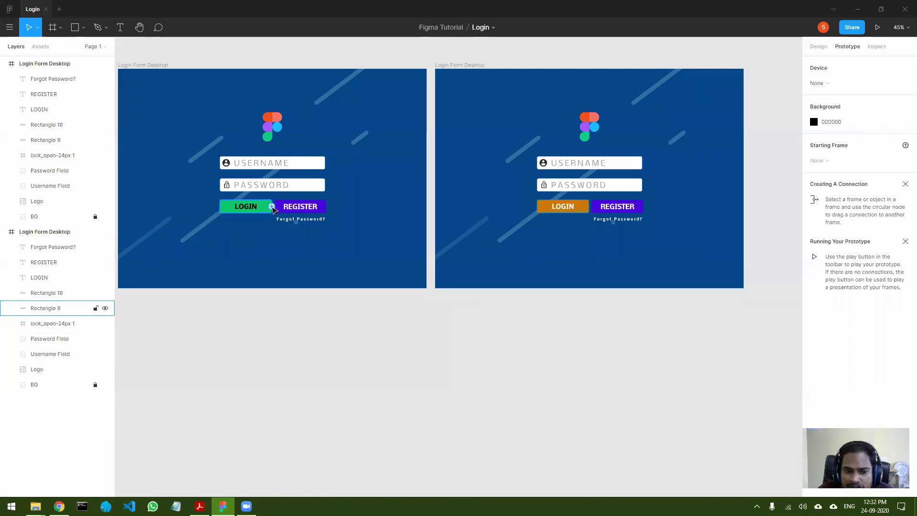
pyautogui.moveTo(271, 206); pyautogui.dragTo(436, 181)
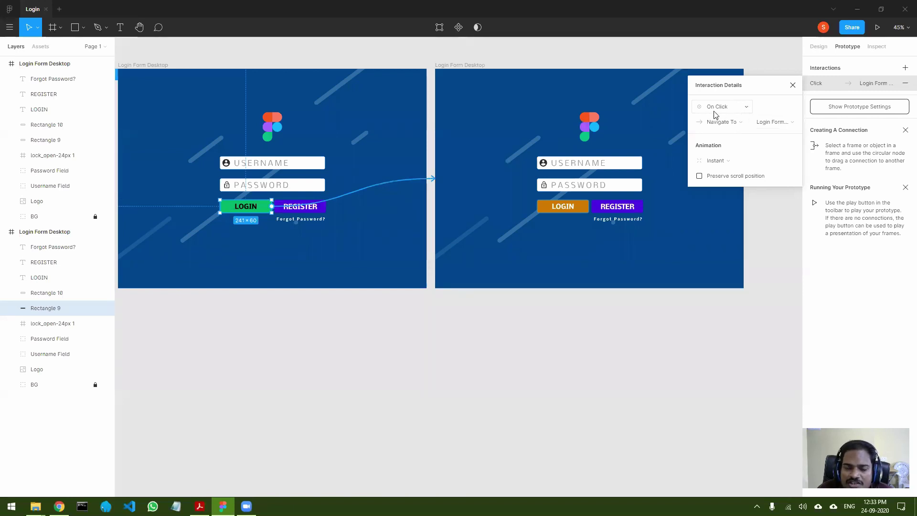
pyautogui.click(746, 107)
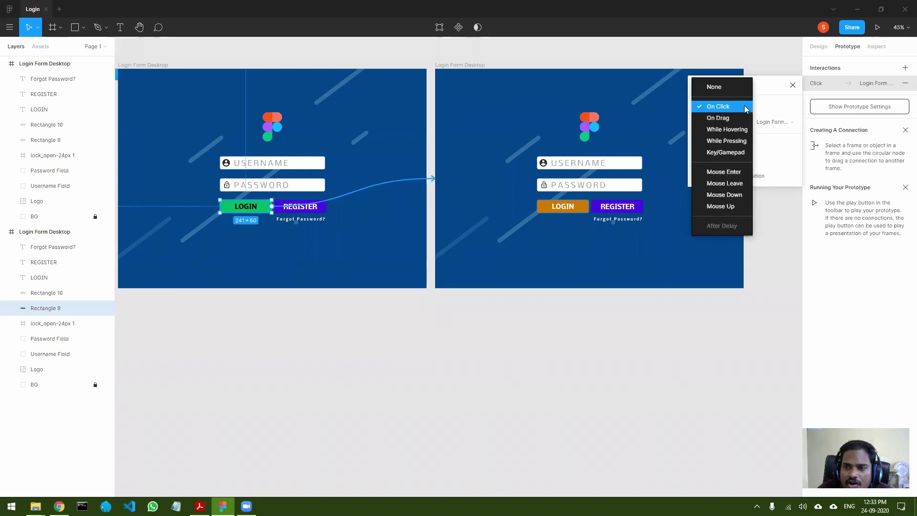
pyautogui.click(733, 131)
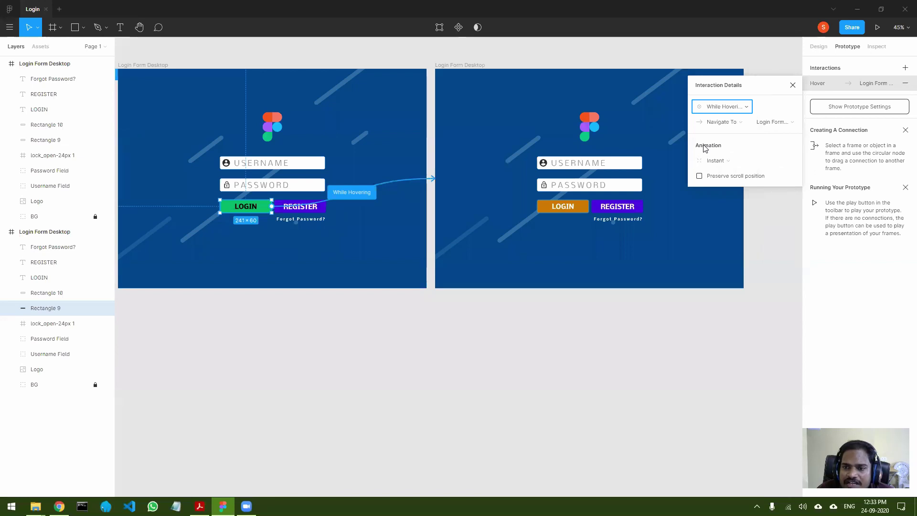
# - Set the LOGIN hover interaction's animation to Smart Animate with Ease In And Out easing and a 500 ms duration
pyautogui.click(790, 164)
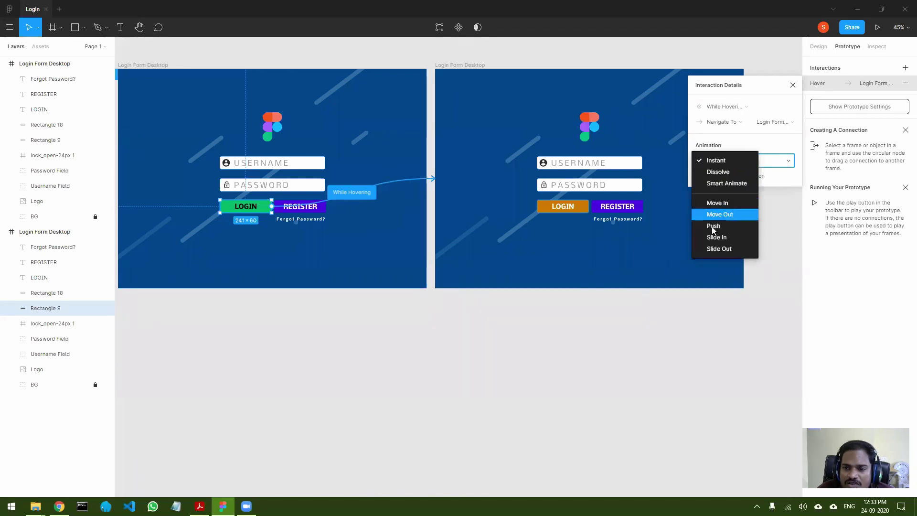
pyautogui.click(724, 183)
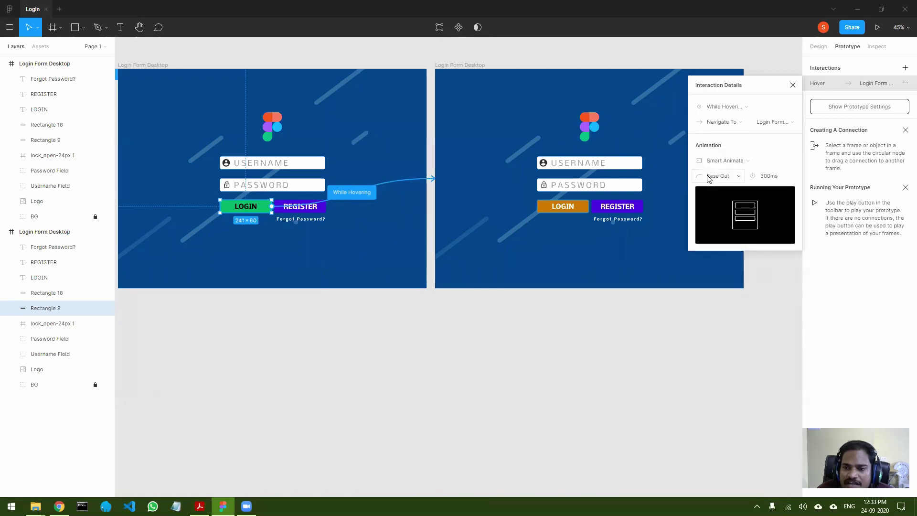
pyautogui.click(740, 178)
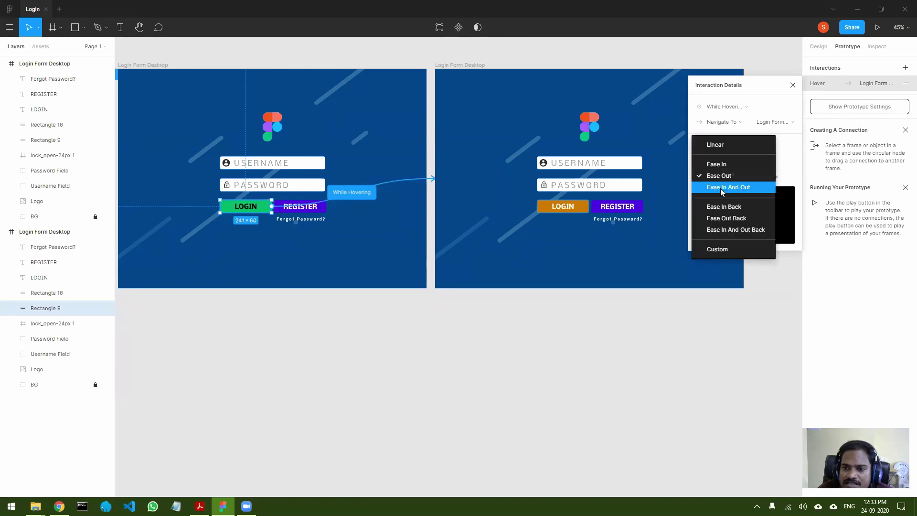
pyautogui.click(740, 189)
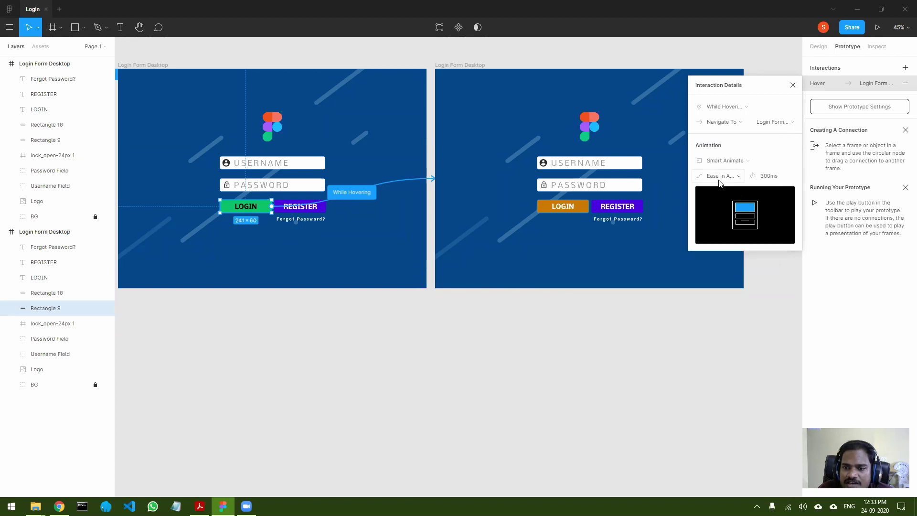
pyautogui.click(764, 177)
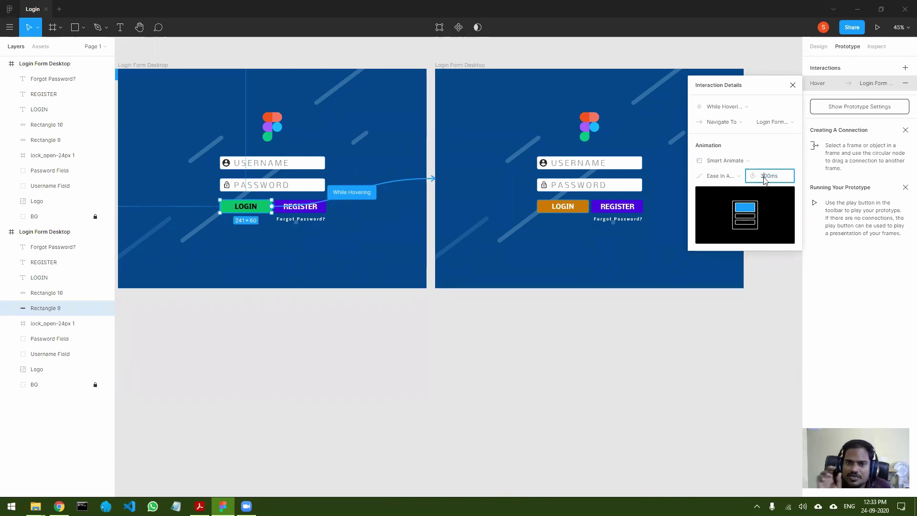
pyautogui.press('BackSpace')
pyautogui.write('5')
pyautogui.press('Return')
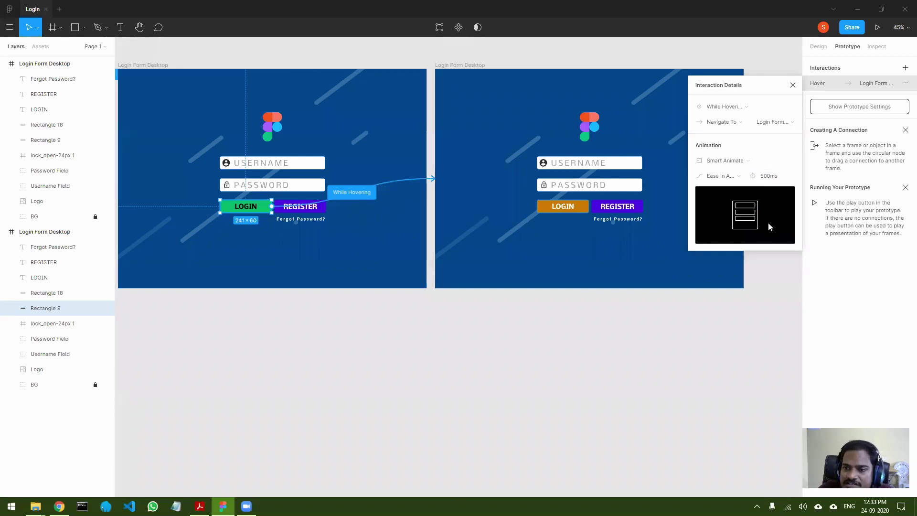
pyautogui.click(793, 85)
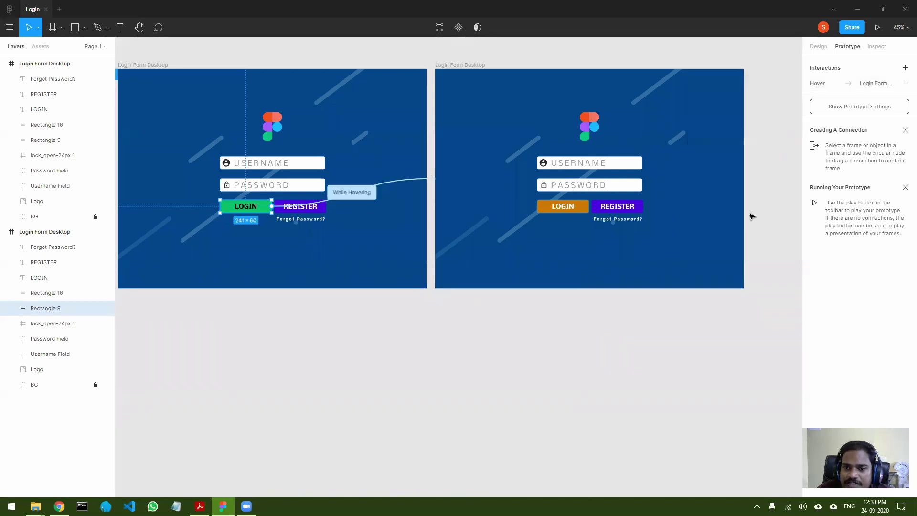
# - Deselect the LOGIN button and run the login form prototype in presentation view
pyautogui.click(778, 201)
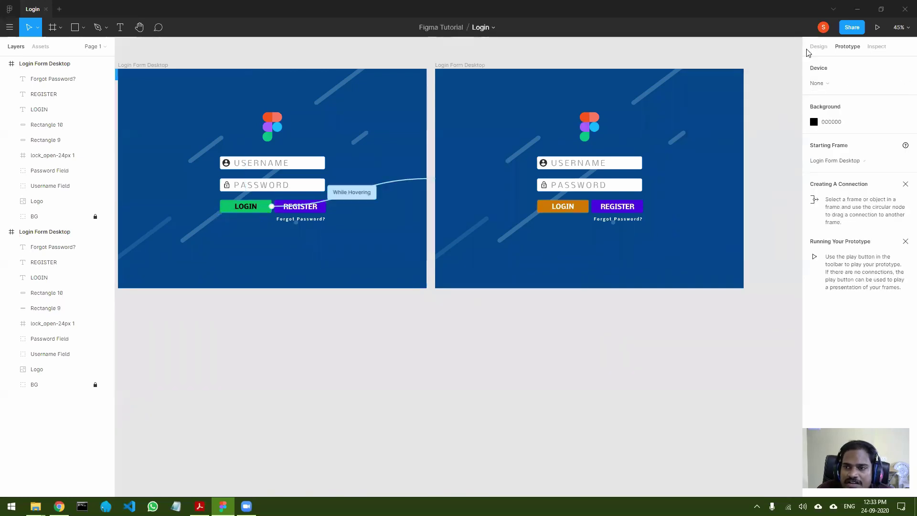
pyautogui.click(878, 28)
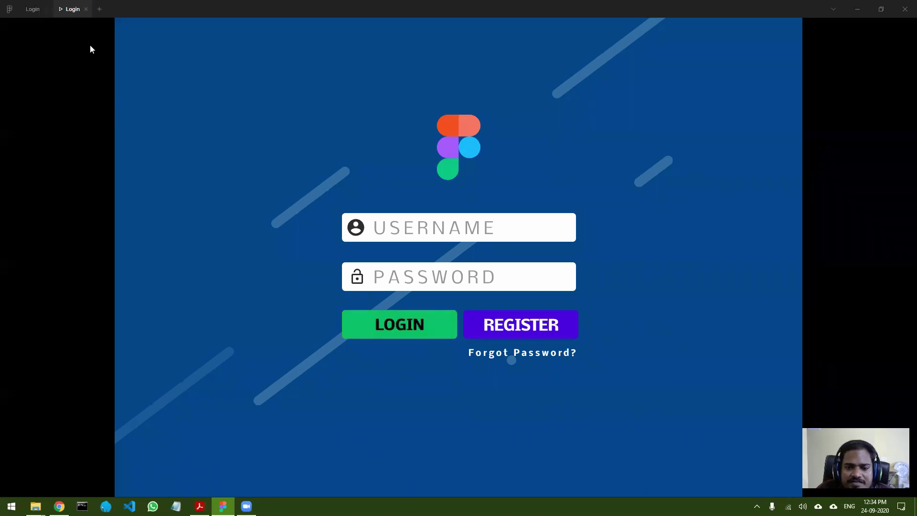
# - Close the presentation and nudge the duplicated frame's orange LOGIN button and label together up by a few pixels
pyautogui.click(86, 9)
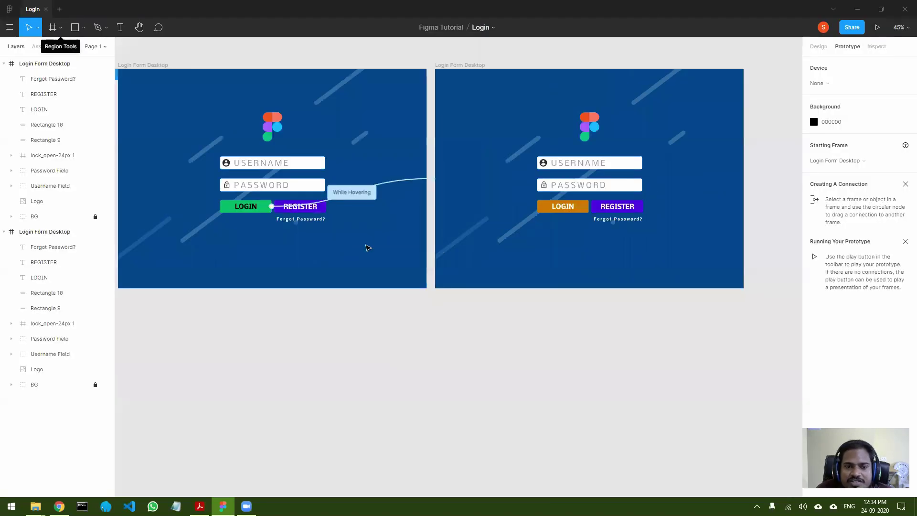
pyautogui.click(567, 207)
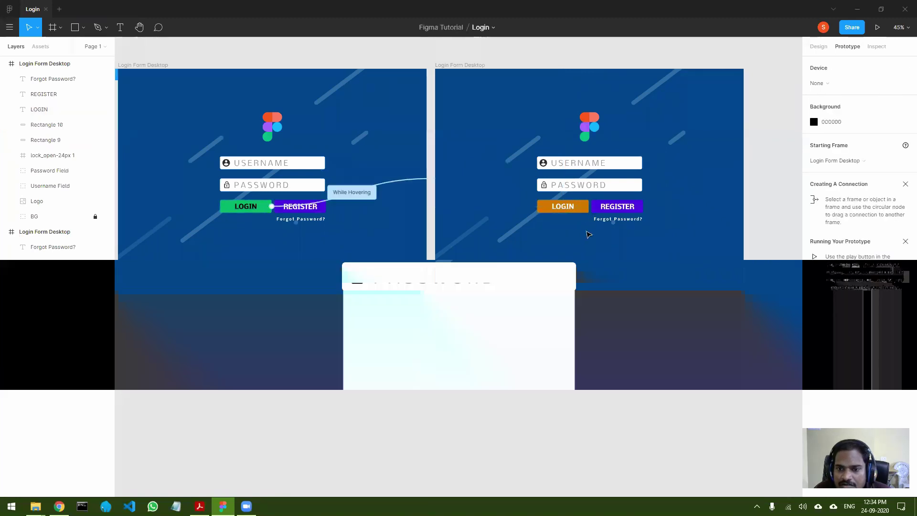
pyautogui.click(571, 210)
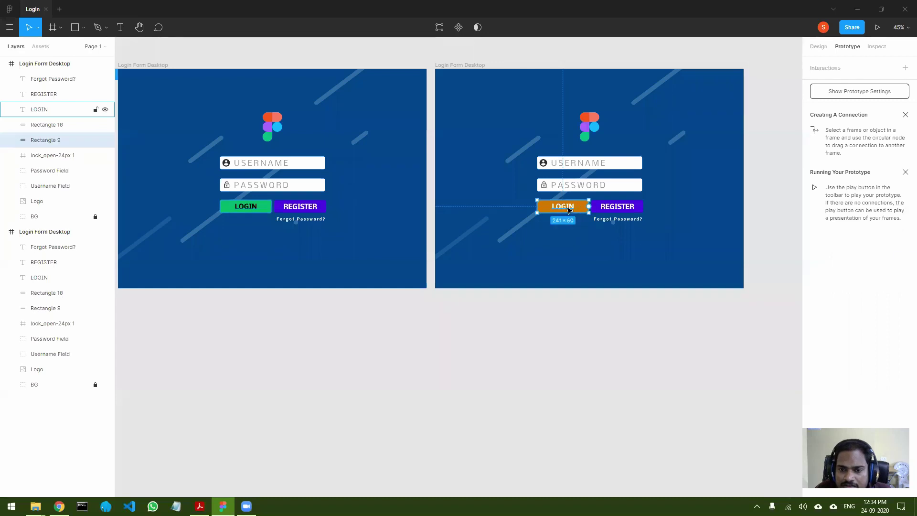
pyautogui.keyDown('shift'); pyautogui.click(571, 212); pyautogui.keyUp('shift')
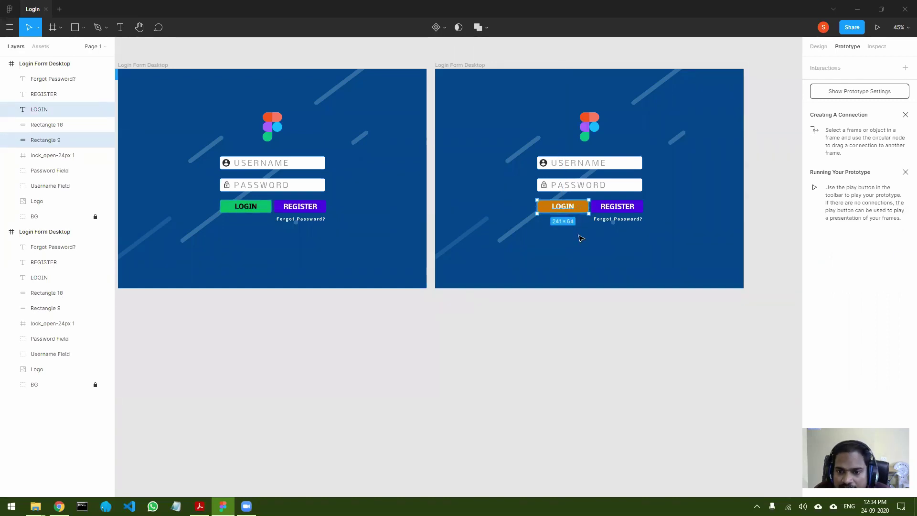
pyautogui.press('alt')
pyautogui.press('Up')
pyautogui.press('Up')
pyautogui.press('Up')
pyautogui.press('Up')
pyautogui.press('Up')
pyautogui.press('Up')
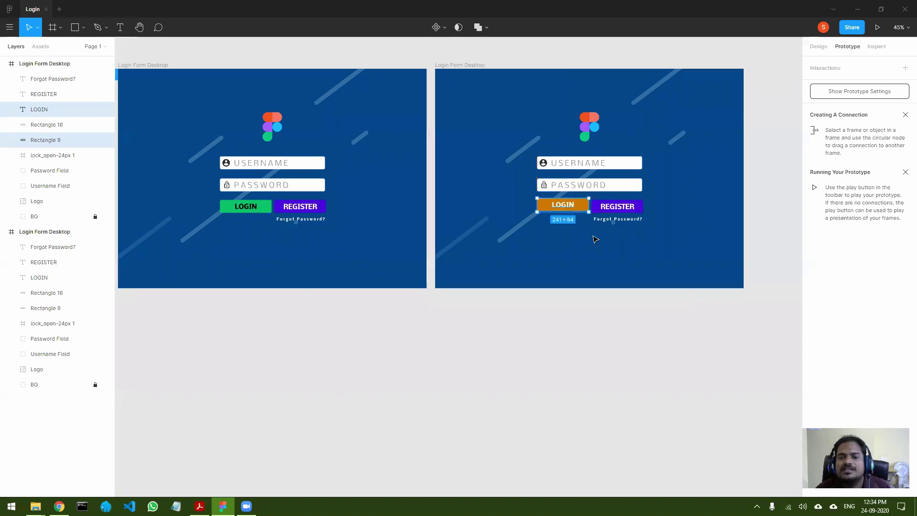
pyautogui.click(594, 244)
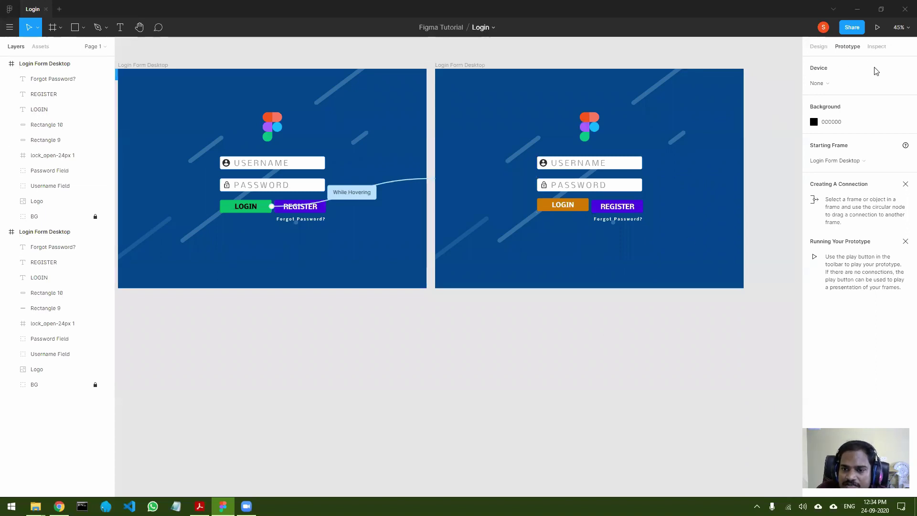
# - Run the login form prototype, test the LOGIN button's hover effect and close the presentation
pyautogui.click(878, 27)
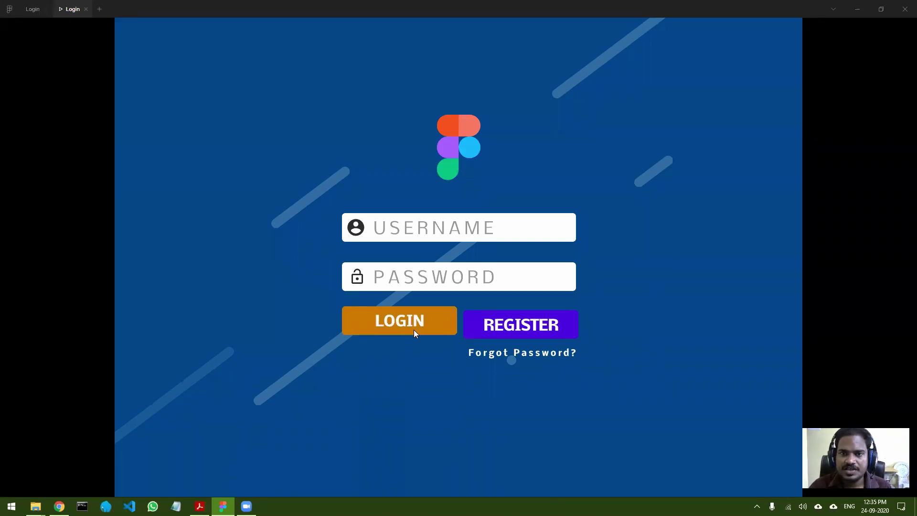
pyautogui.moveTo(675, 4)
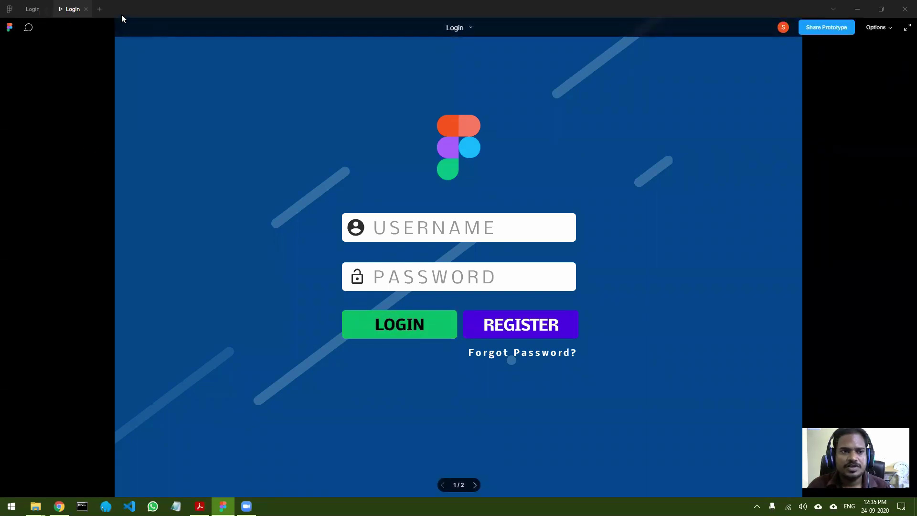
pyautogui.click(86, 9)
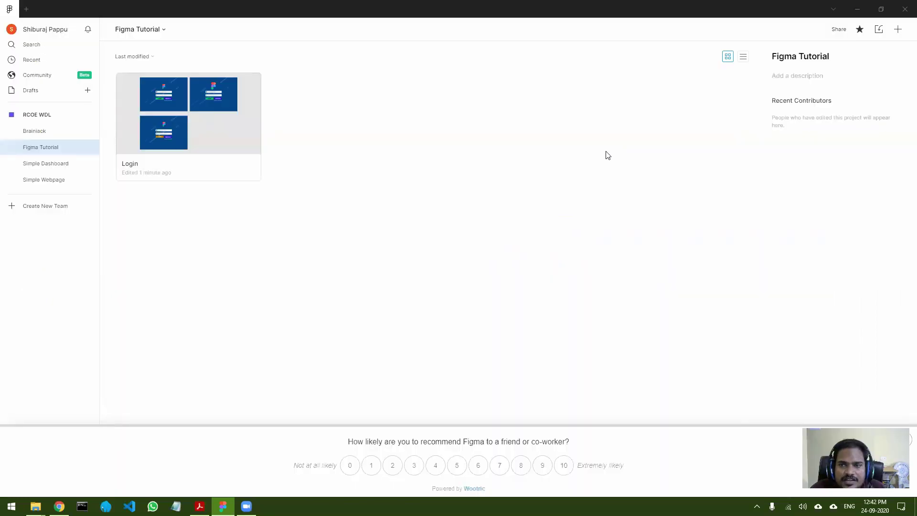
# - Create a new design file in the Figma Tutorial project and name it Home
pyautogui.hotkey('ctrl', 'n')
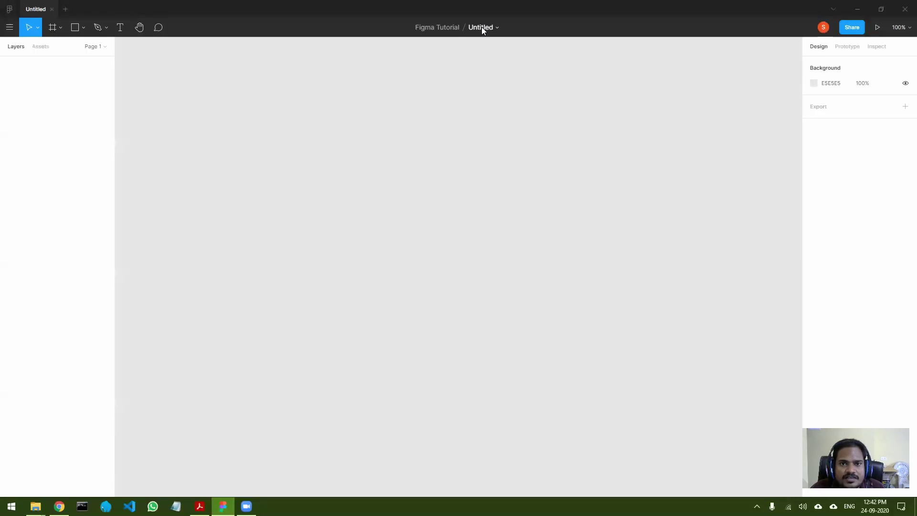
pyautogui.doubleClick(481, 27)
pyautogui.write('Home')
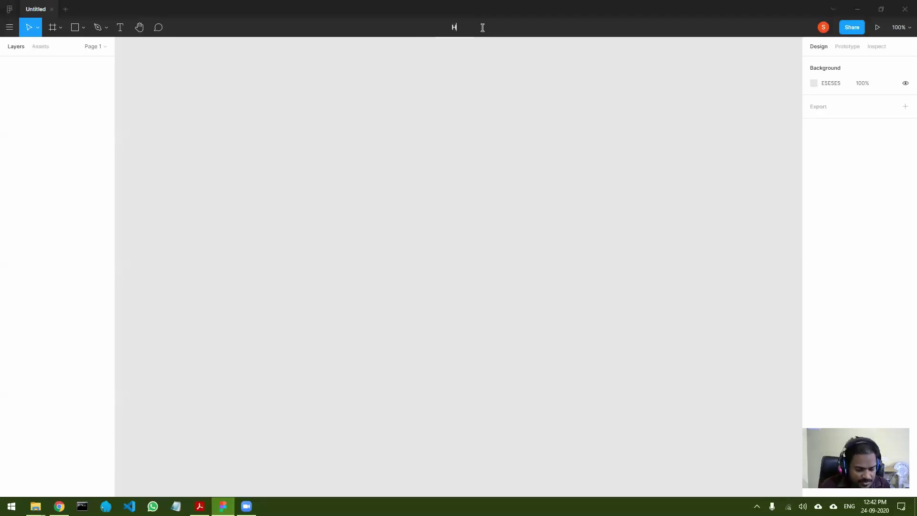
pyautogui.press('Return')
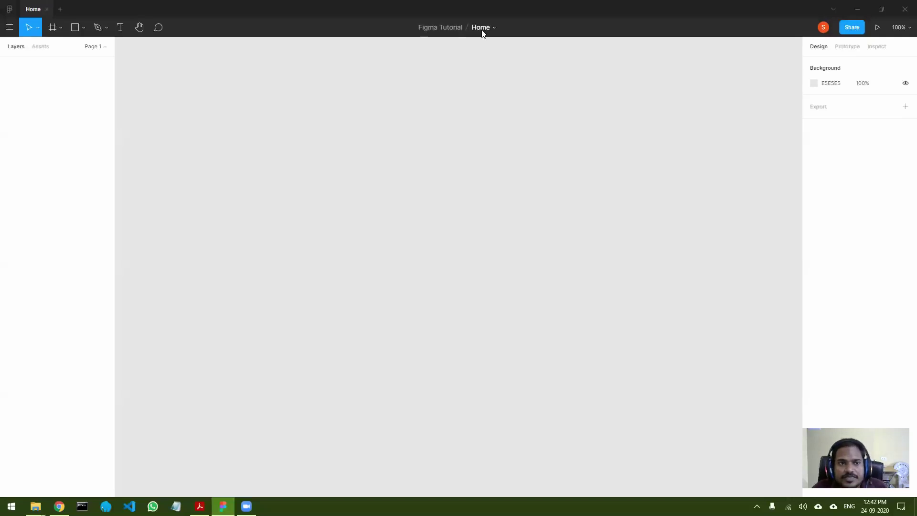
# - Add a 1440 × 1024 Desktop preset frame to the empty canvas
pyautogui.click(61, 27)
pyautogui.click(49, 45)
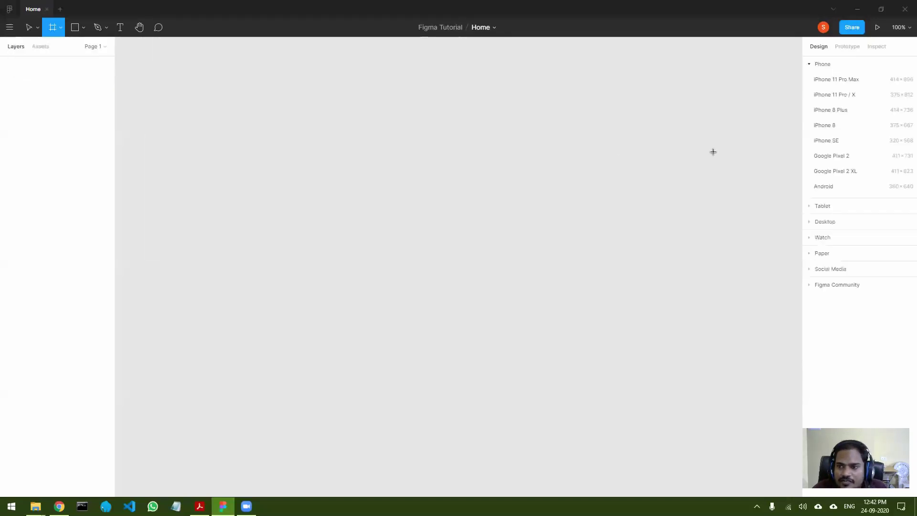
pyautogui.click(825, 222)
pyautogui.click(825, 111)
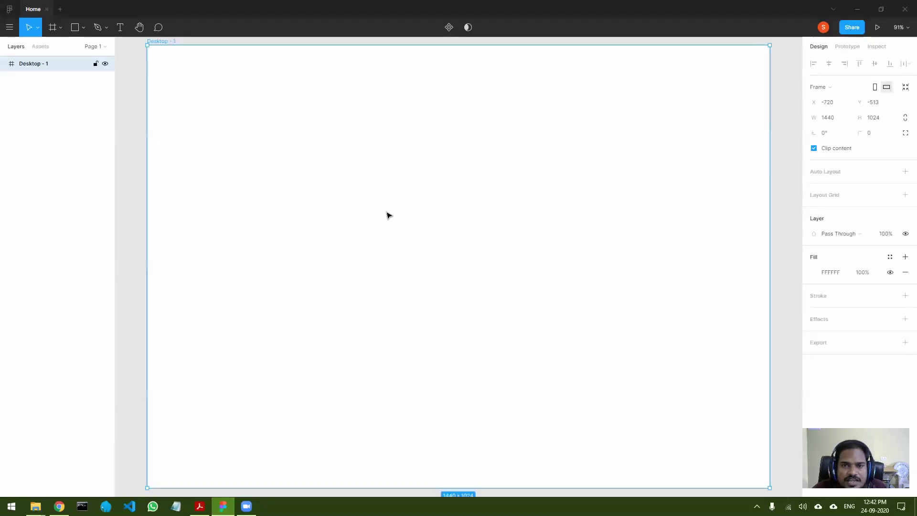
# - Draw a header rectangle about 61 px high along the frame's top edge and fit it to the 1440 px frame width
pyautogui.scroll(3, 403, 222)
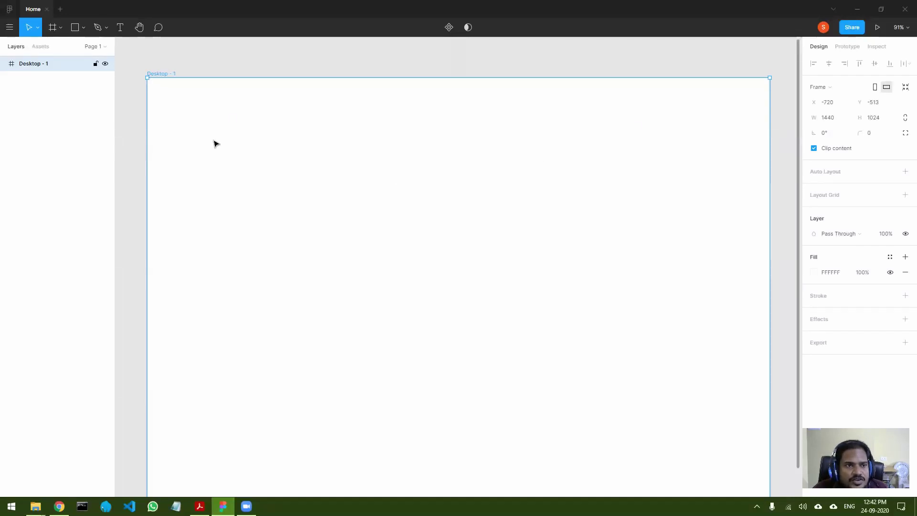
pyautogui.click(76, 30)
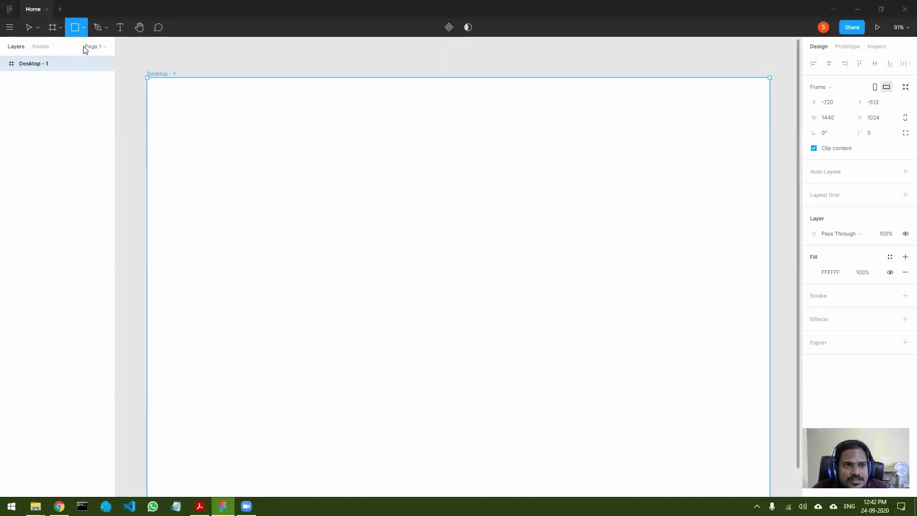
pyautogui.click(85, 30)
pyautogui.click(57, 47)
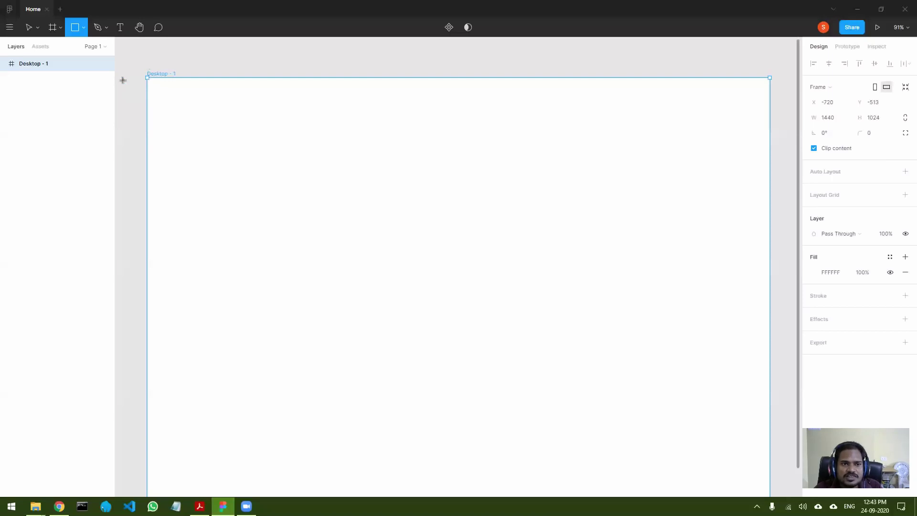
pyautogui.moveTo(133, 77); pyautogui.dragTo(770, 104)
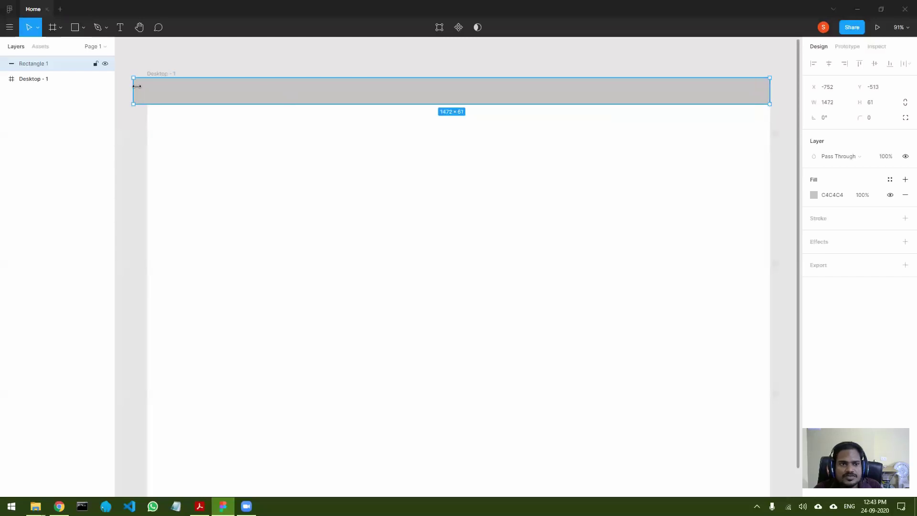
pyautogui.moveTo(137, 87); pyautogui.dragTo(148, 88)
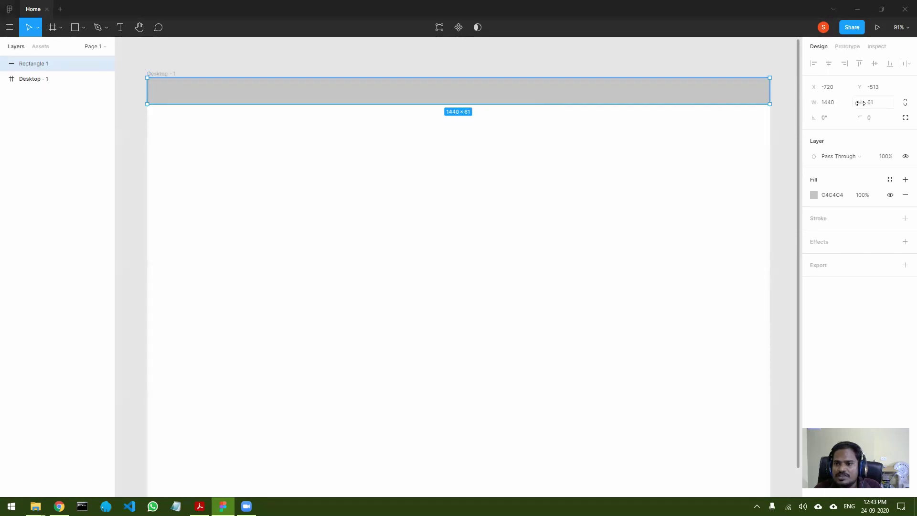
# - Set the header rectangle's height to 60 px and deselect it
pyautogui.click(878, 106)
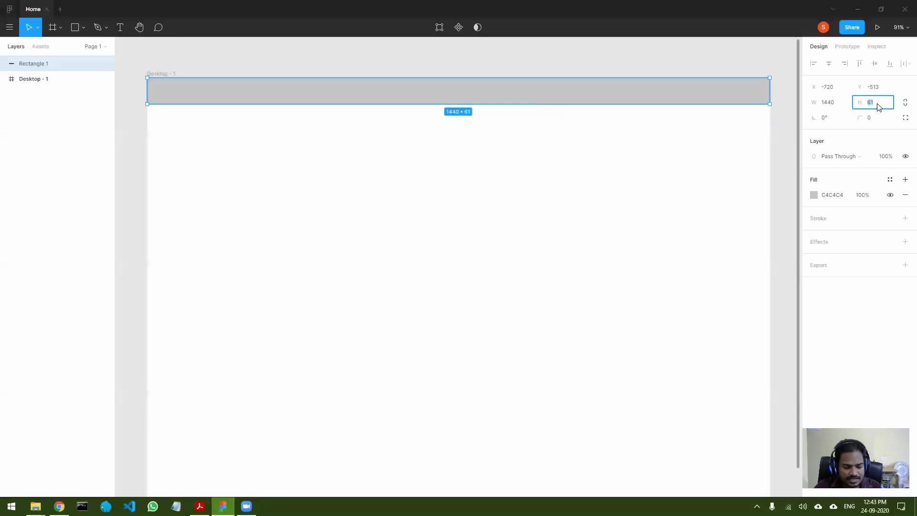
pyautogui.press('Return')
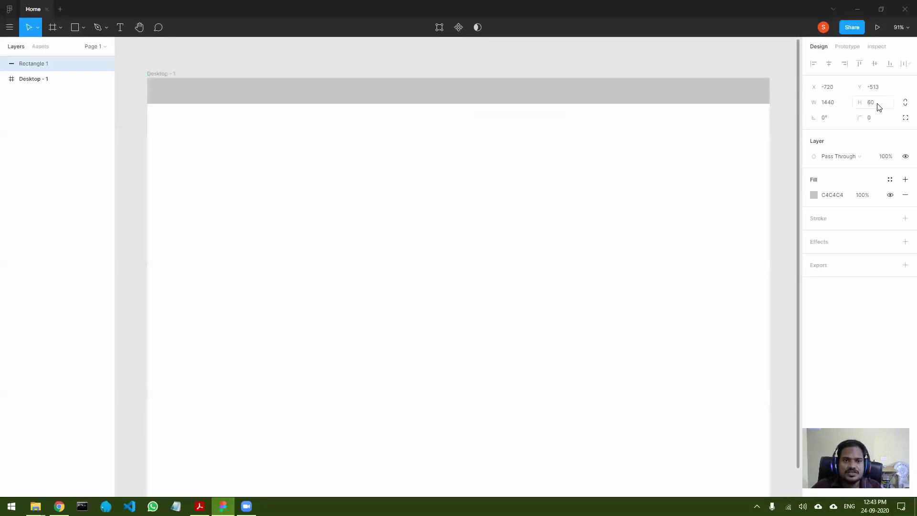
pyautogui.moveTo(635, 99)
pyautogui.mouseDown()
pyautogui.moveTo(637, 108)
pyautogui.moveTo(636, 98)
pyautogui.mouseUp()
pyautogui.click(652, 144)
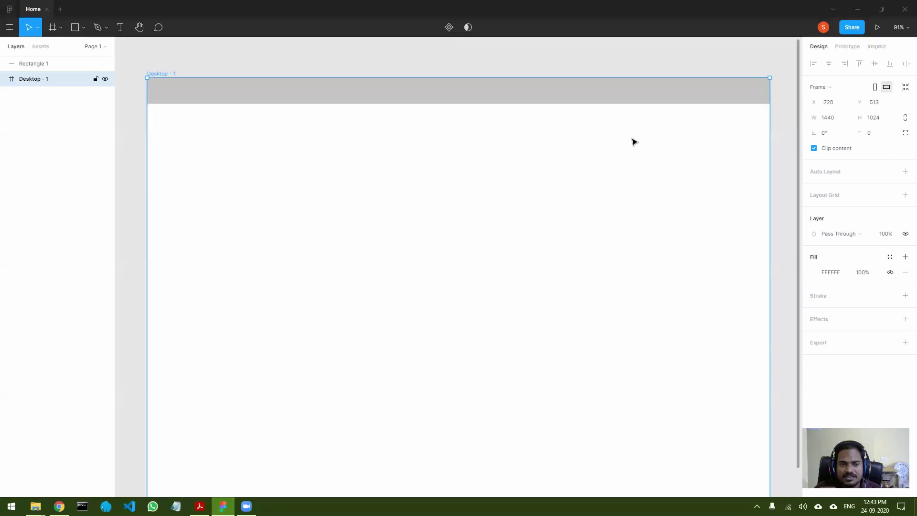
# - Add a 10 px layout grid to the Desktop - 1 frame and inspect its cells up close
pyautogui.click(623, 97)
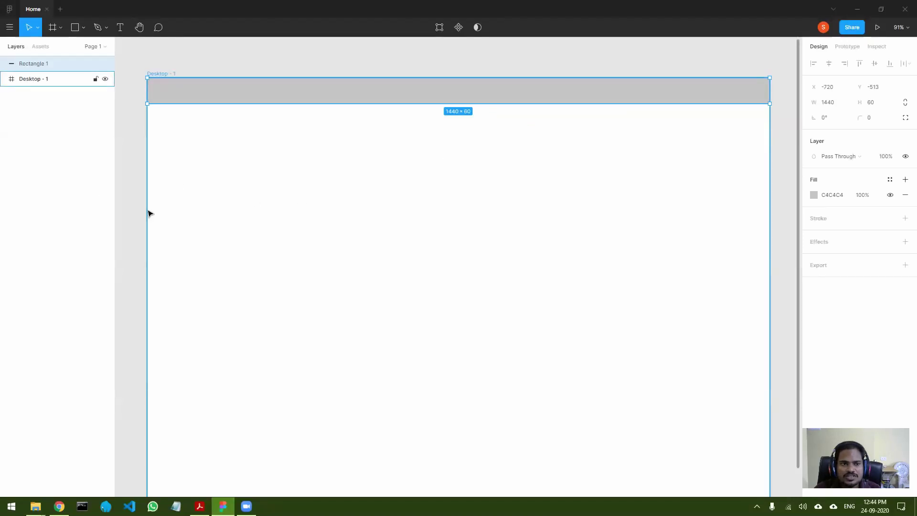
pyautogui.click(170, 191)
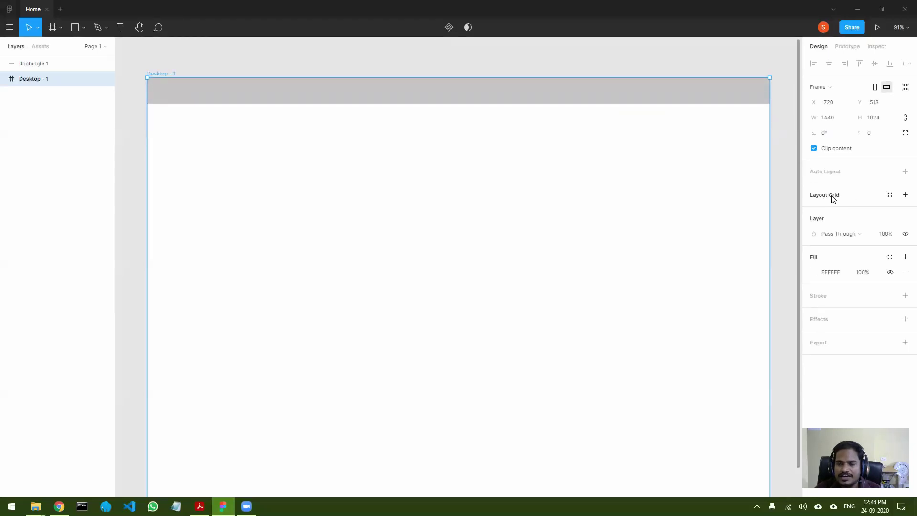
pyautogui.click(904, 195)
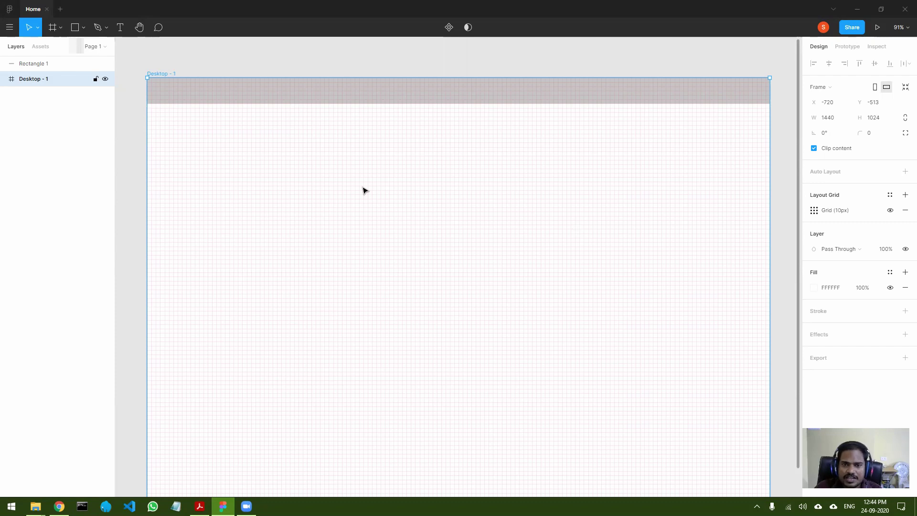
pyautogui.scroll(1, 351, 187)
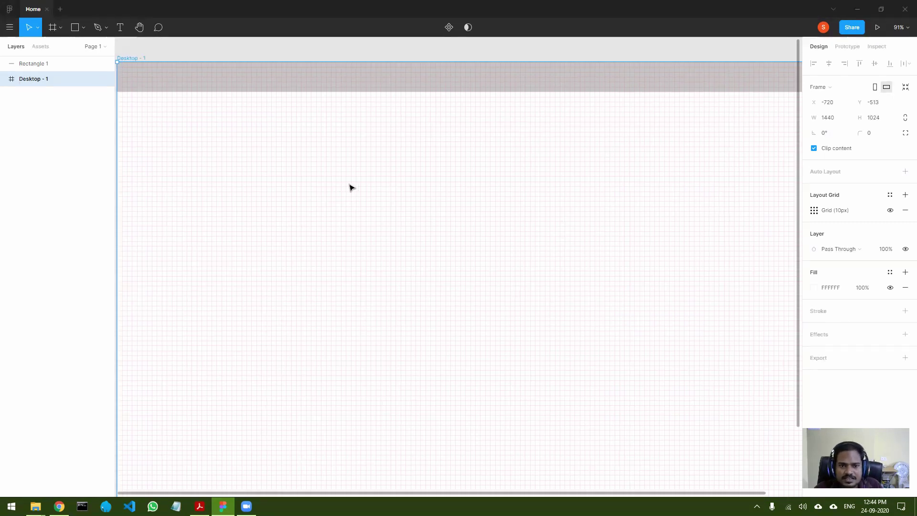
pyautogui.scroll(5, 351, 188)
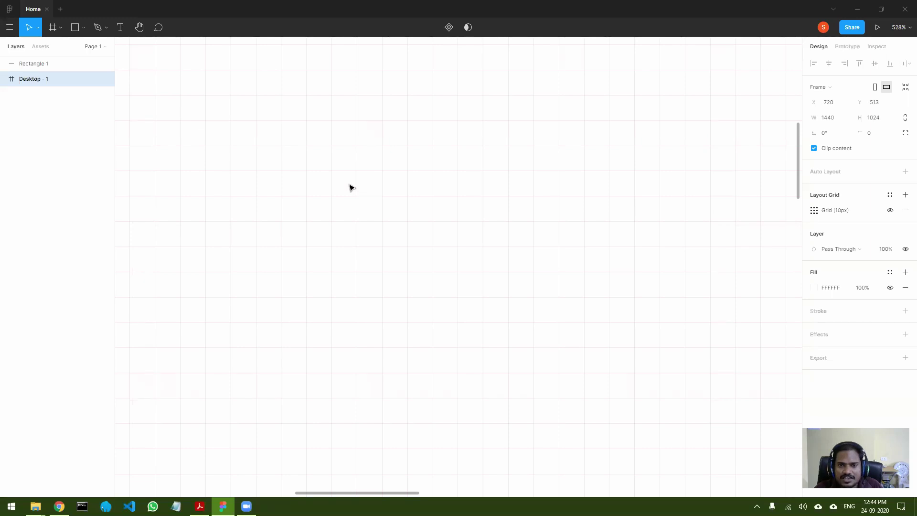
pyautogui.hotkey('shift', '1')
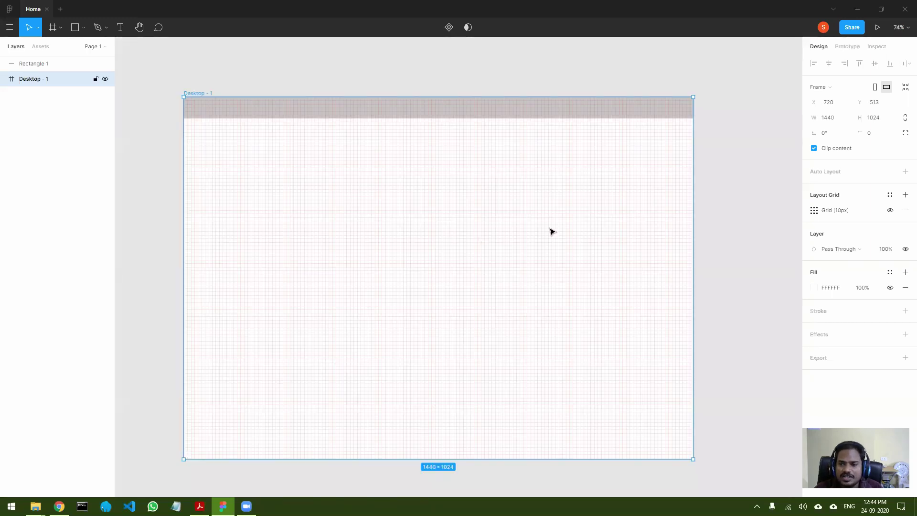
# - Change the frame's layout grid to columns with a count of 12
pyautogui.click(815, 211)
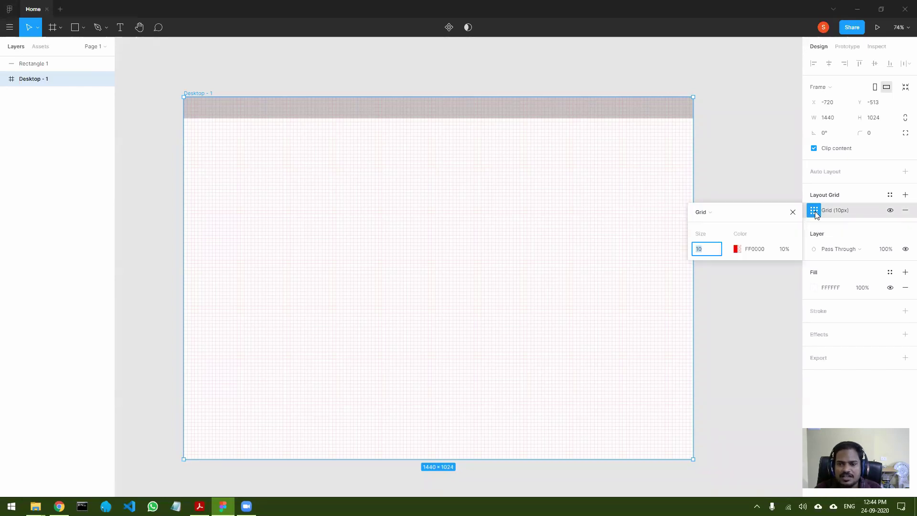
pyautogui.click(728, 214)
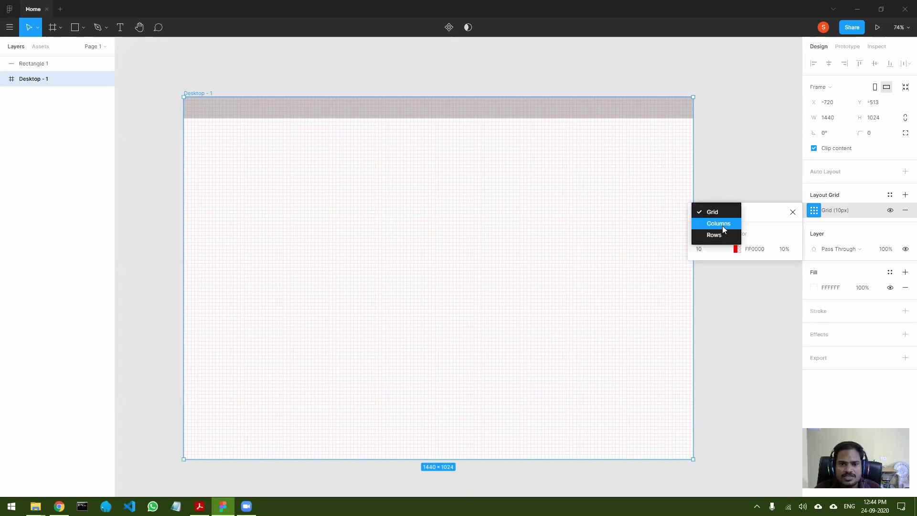
pyautogui.click(723, 227)
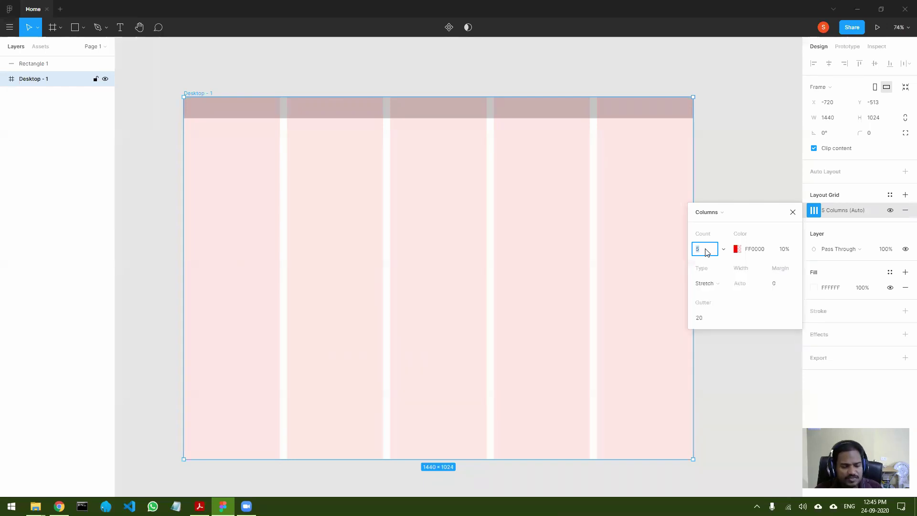
pyautogui.write('12')
pyautogui.press('Return')
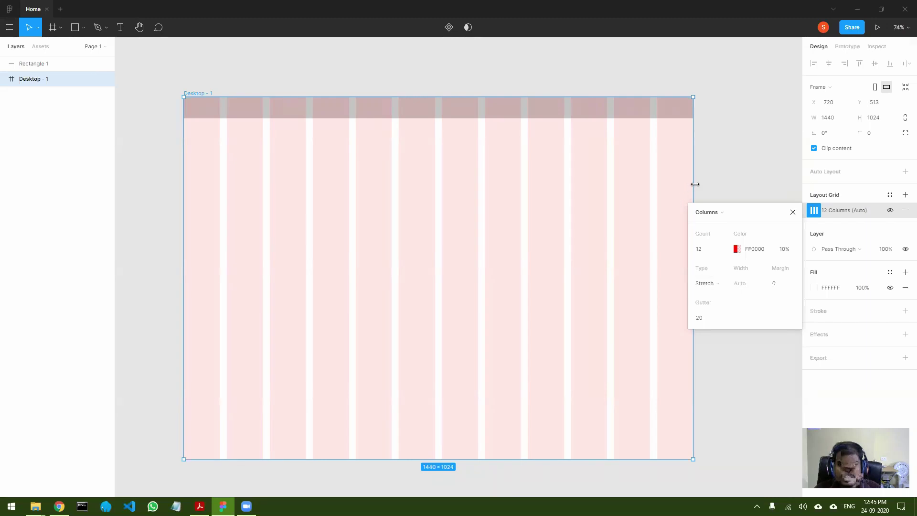
# - Set the 12-column layout grid's type to Center
pyautogui.moveTo(691, 184)
pyautogui.mouseDown()
pyautogui.moveTo(423, 186)
pyautogui.moveTo(693, 184)
pyautogui.mouseUp()
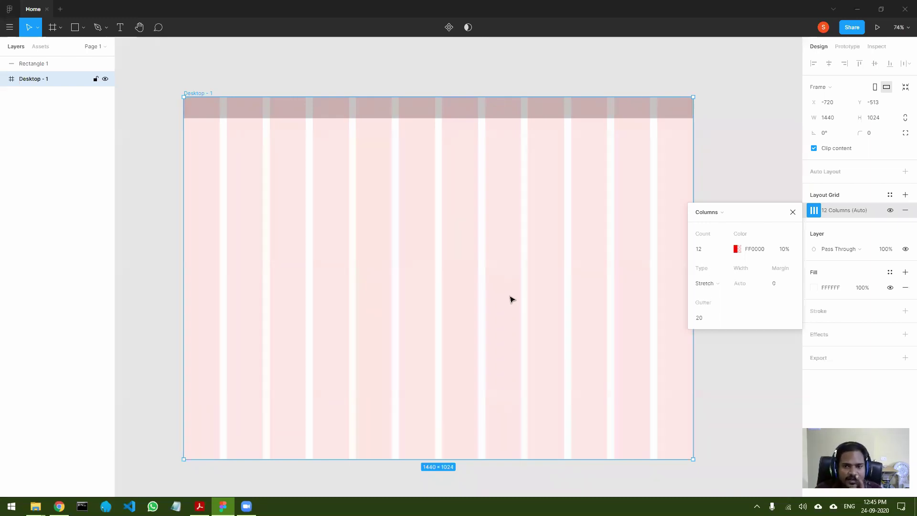
pyautogui.click(723, 287)
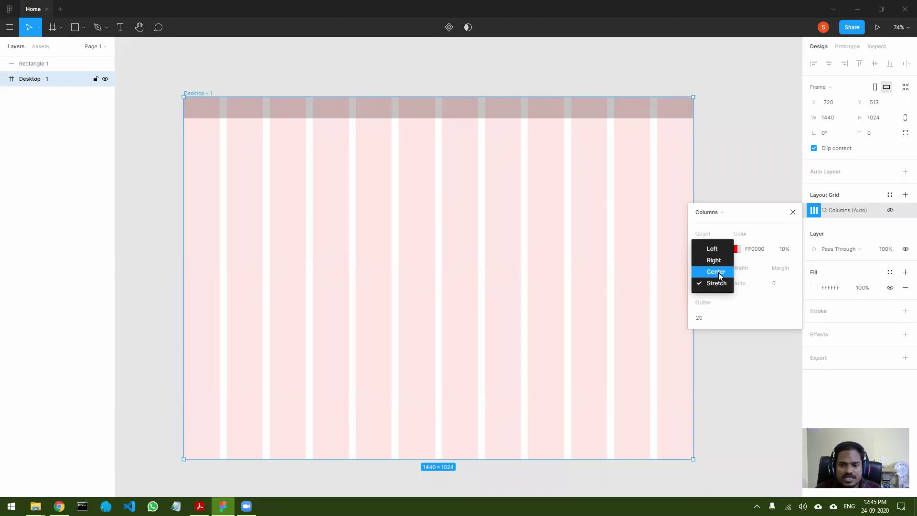
pyautogui.click(718, 272)
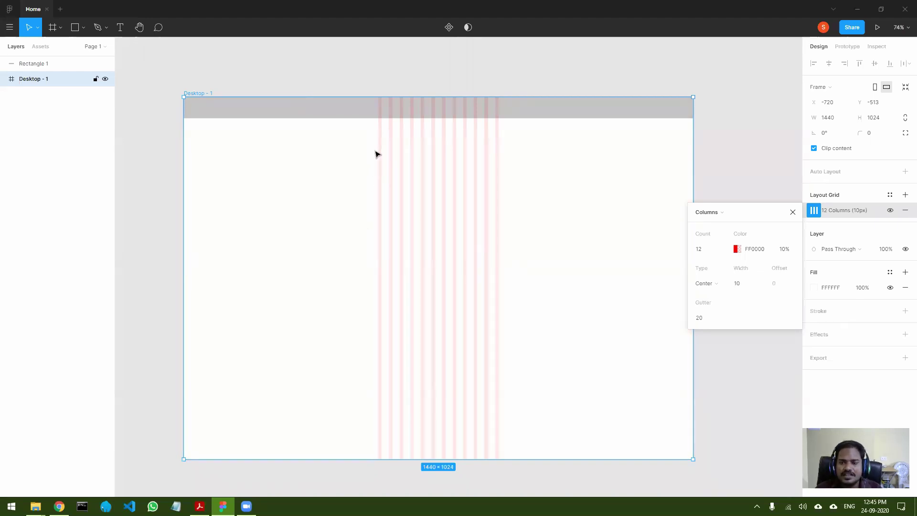
# - Set the 12-column layout grid's column width to 65 and its gutter to 30
pyautogui.click(743, 289)
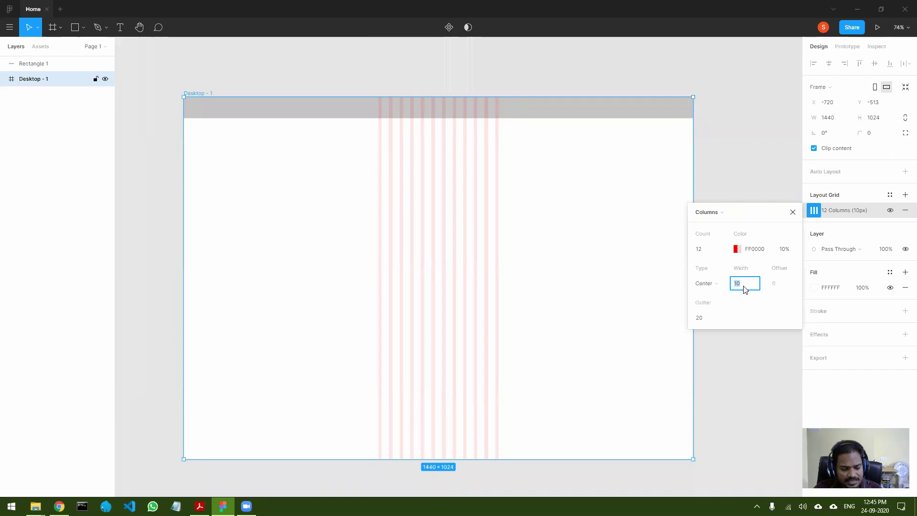
pyautogui.write('65')
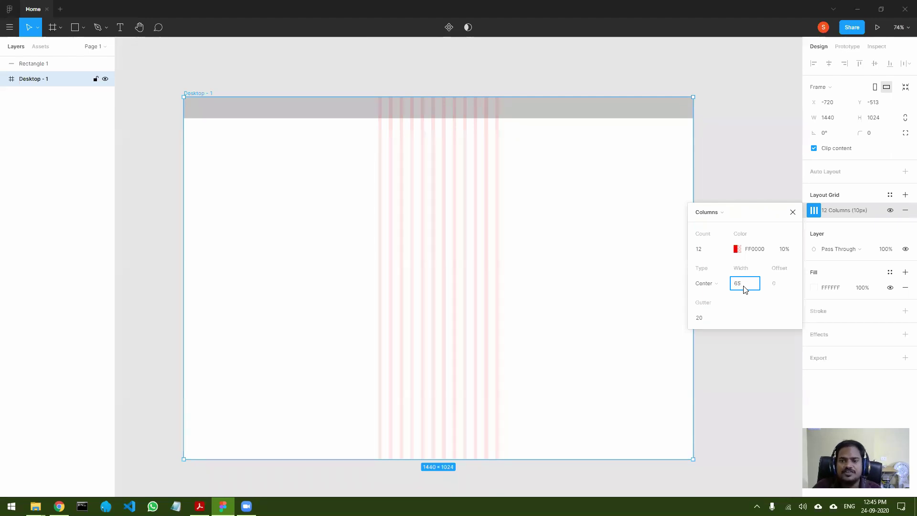
pyautogui.press('Return')
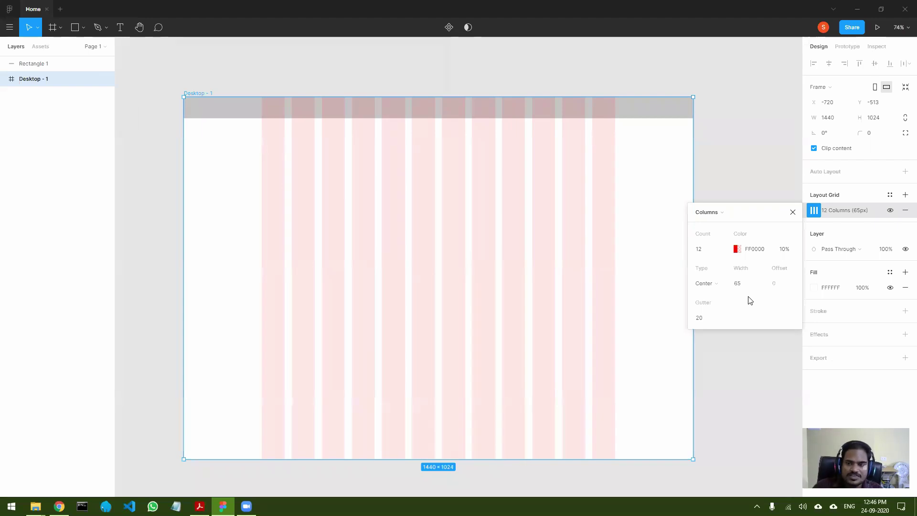
pyautogui.click(711, 318)
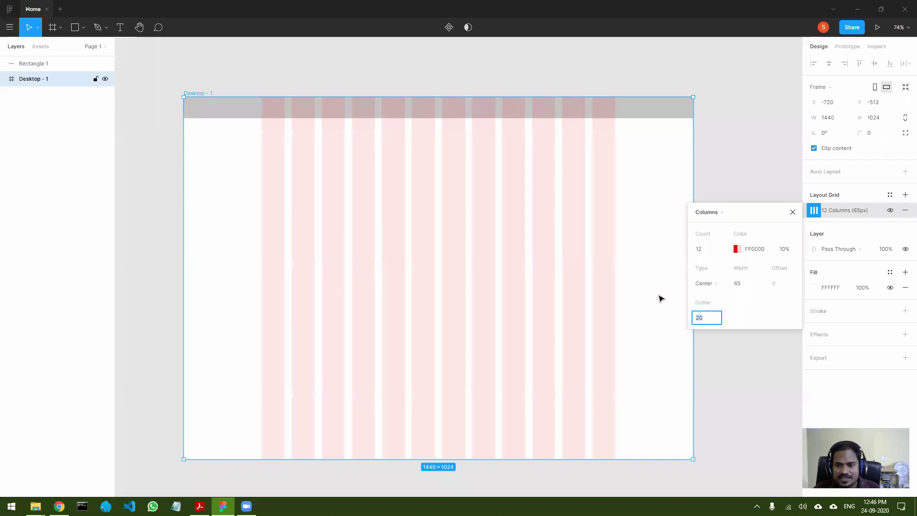
pyautogui.write('30')
pyautogui.press('Return')
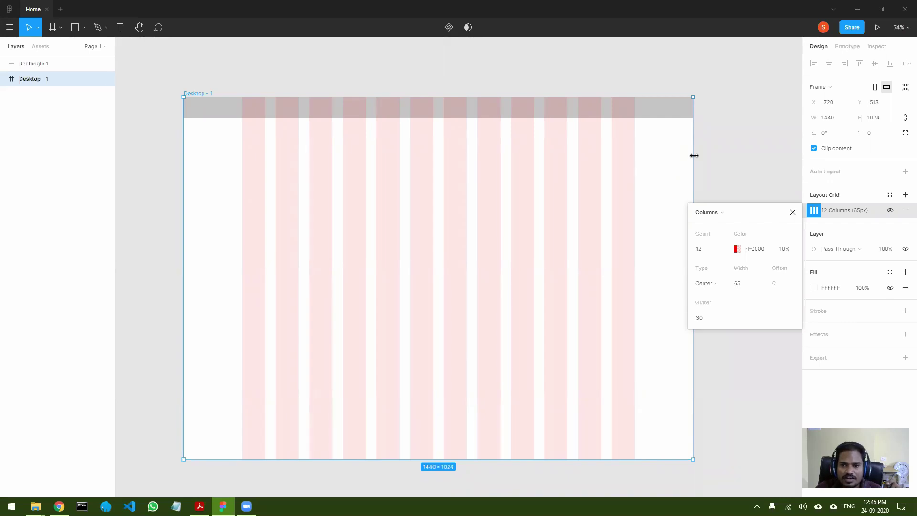
# - Narrow the Desktop - 1 frame to about 1172 px wide and widen it back to 1440 px
pyautogui.moveTo(694, 155); pyautogui.dragTo(664, 154)
pyautogui.moveTo(657, 154); pyautogui.dragTo(599, 153)
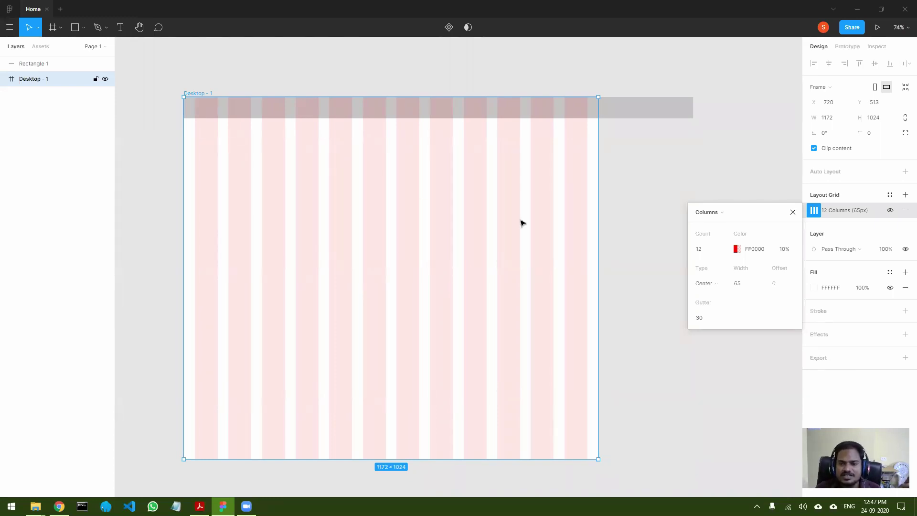
pyautogui.moveTo(598, 210); pyautogui.dragTo(693, 203)
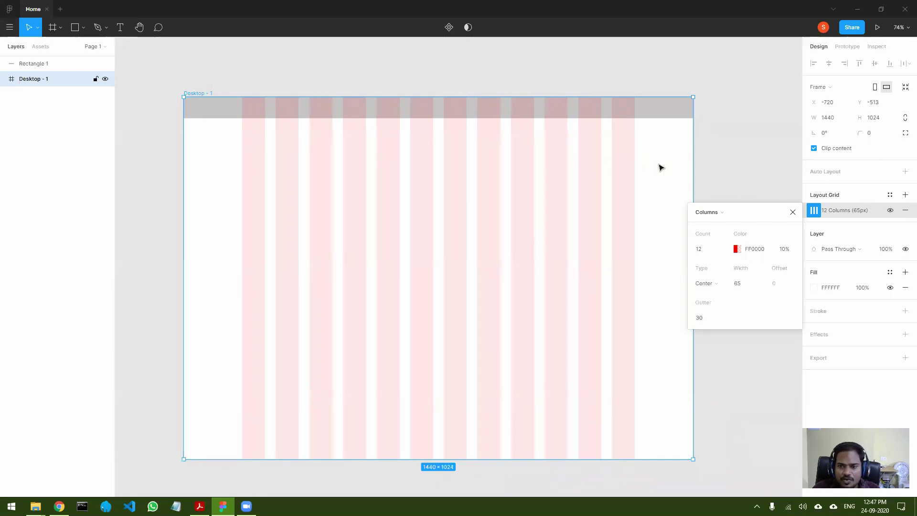
pyautogui.moveTo(691, 165)
pyautogui.mouseDown()
pyautogui.moveTo(430, 167)
pyautogui.moveTo(693, 162)
pyautogui.mouseUp()
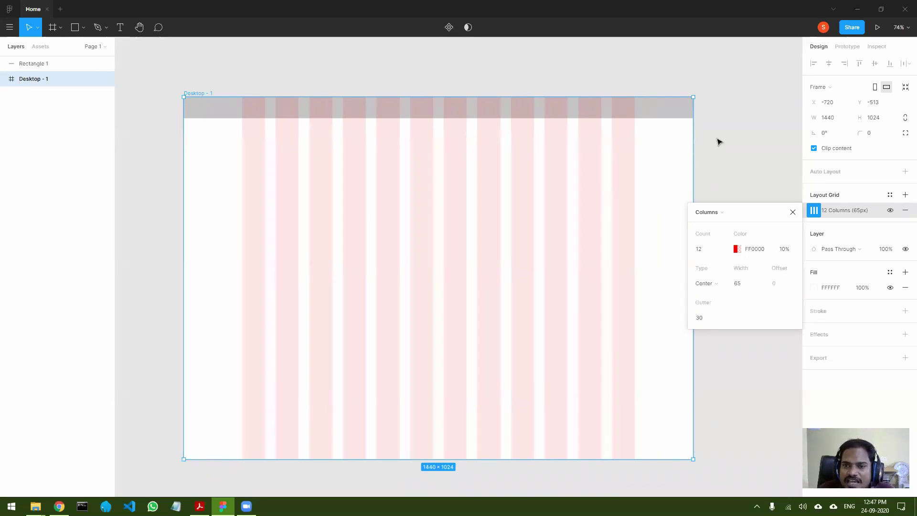
pyautogui.click(735, 136)
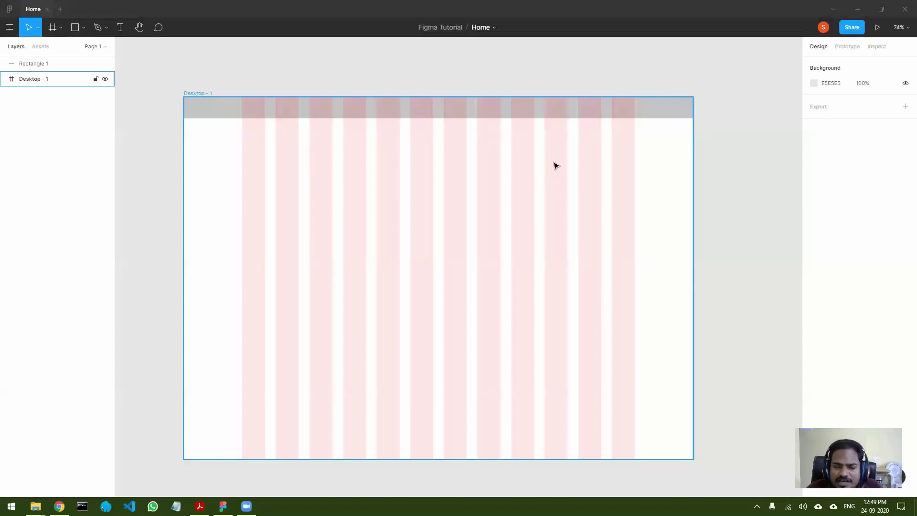
pyautogui.click(316, 113)
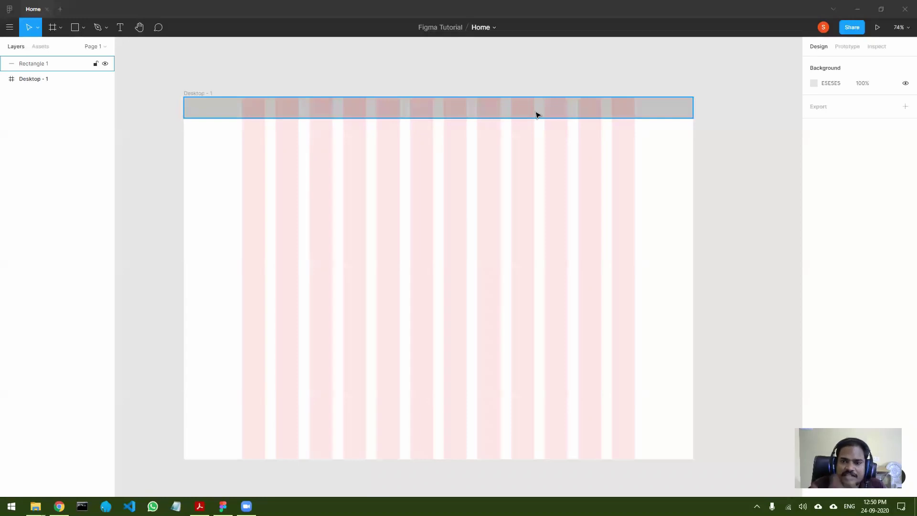
pyautogui.click(563, 143)
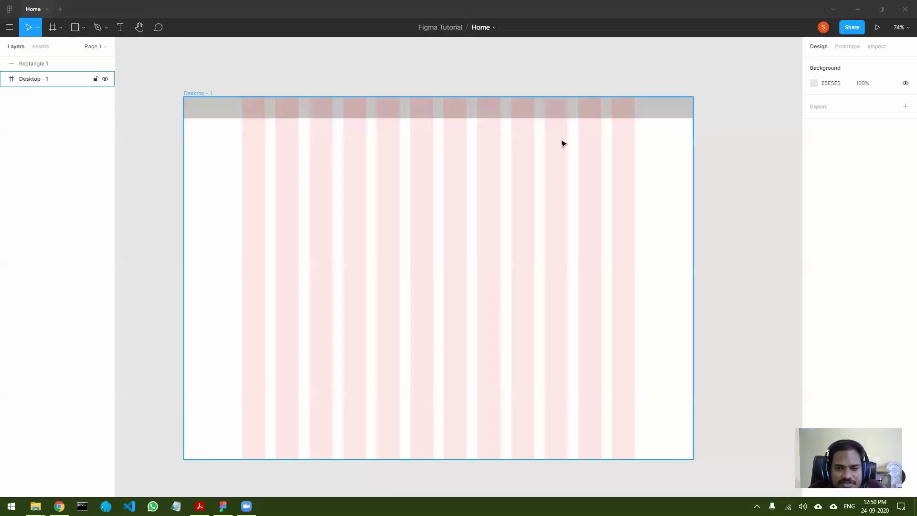
pyautogui.click(745, 153)
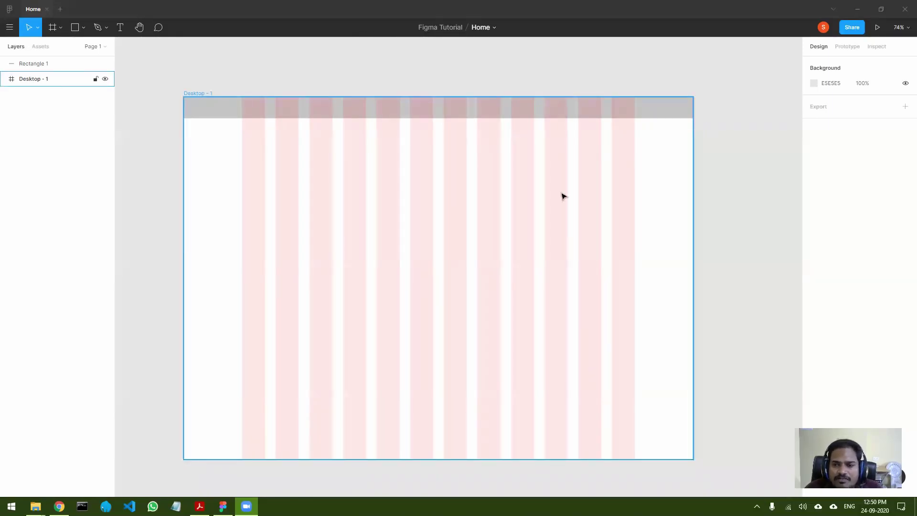
pyautogui.click(186, 186)
pyautogui.click(187, 186)
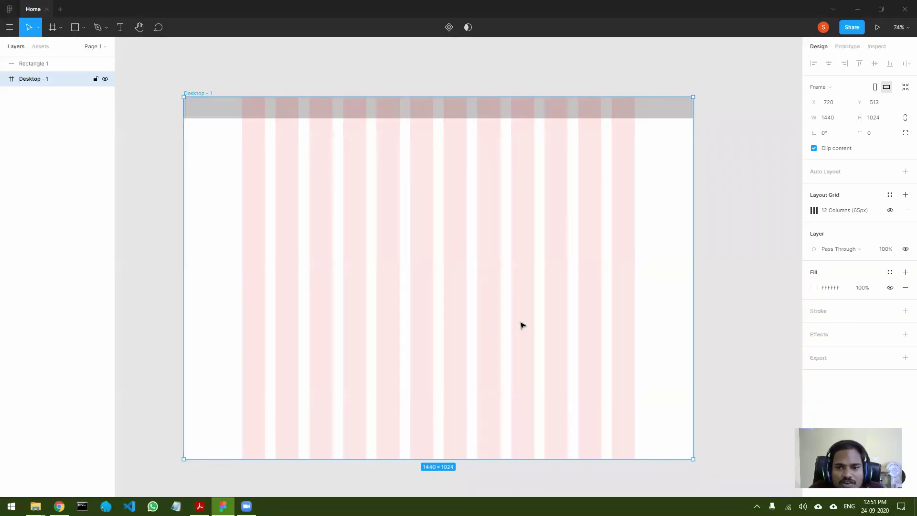
pyautogui.click(723, 190)
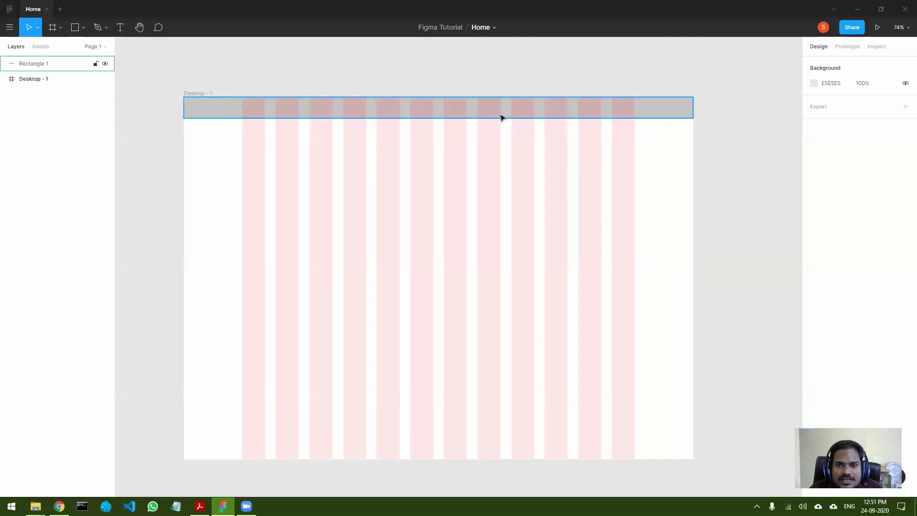
# - Try resizing the header rectangle's width from both of its ends
pyautogui.click(689, 112)
pyautogui.moveTo(684, 112)
pyautogui.mouseDown()
pyautogui.moveTo(683, 121)
pyautogui.moveTo(681, 112)
pyautogui.mouseUp()
pyautogui.moveTo(181, 102); pyautogui.dragTo(219, 103)
pyautogui.moveTo(236, 103); pyautogui.dragTo(183, 100)
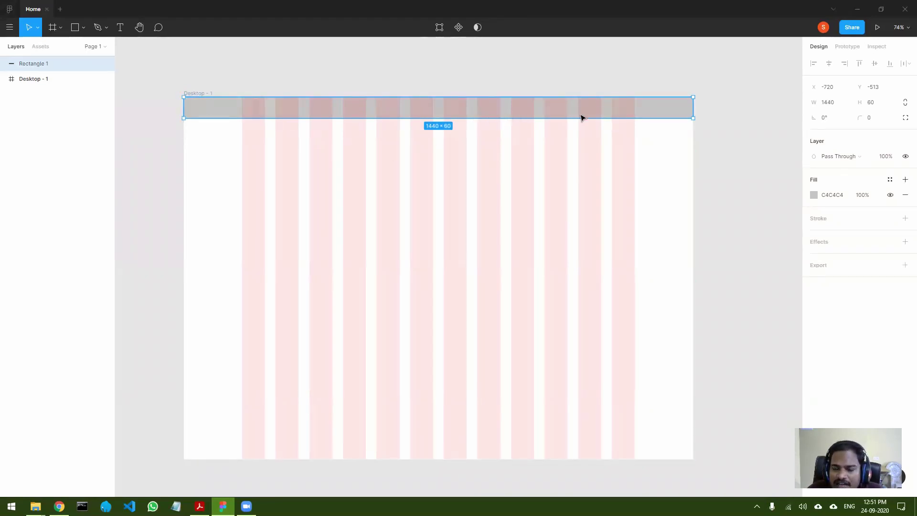
# - Set the header rectangle's height to 80 px
pyautogui.moveTo(485, 116); pyautogui.dragTo(490, 141)
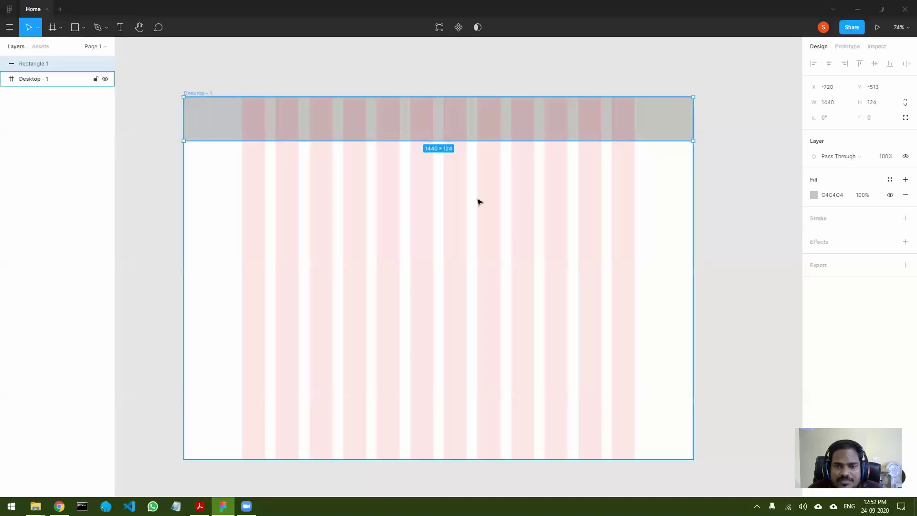
pyautogui.moveTo(493, 133); pyautogui.dragTo(493, 126)
pyautogui.click(874, 103)
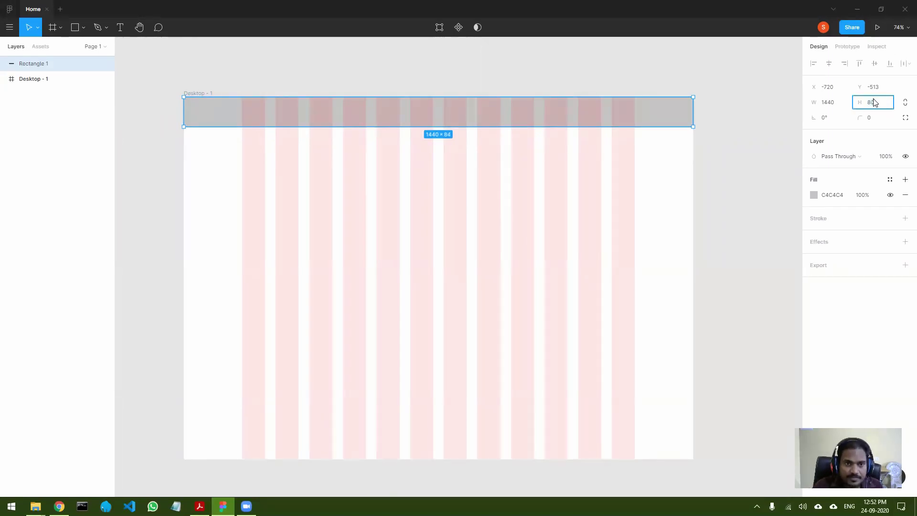
pyautogui.write('80')
pyautogui.press('Return')
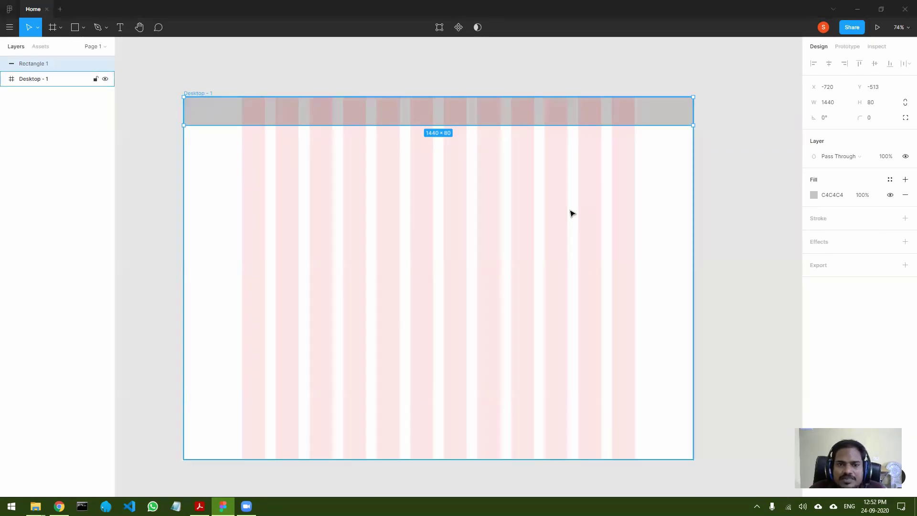
# - Add a text box about 303 by 46 px over the header's first columns, reading "My Logo"
pyautogui.click(270, 191)
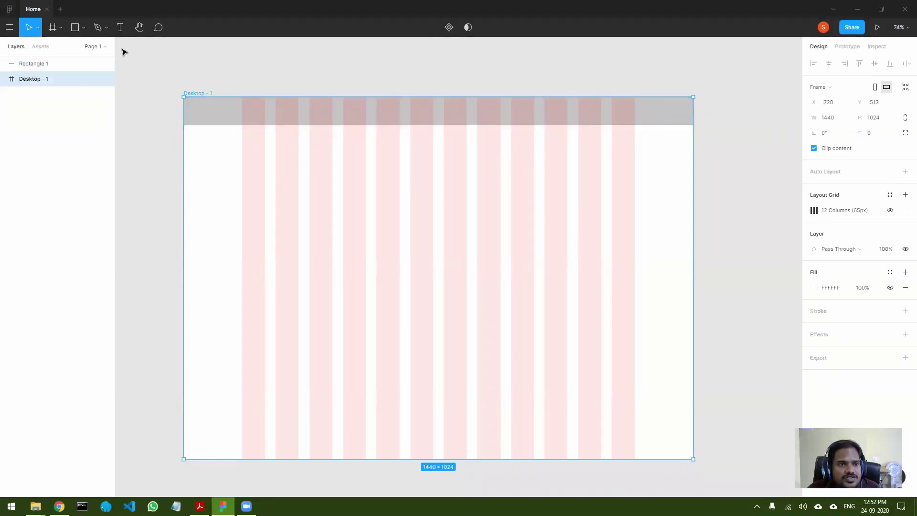
pyautogui.click(121, 27)
pyautogui.moveTo(249, 102); pyautogui.dragTo(358, 118)
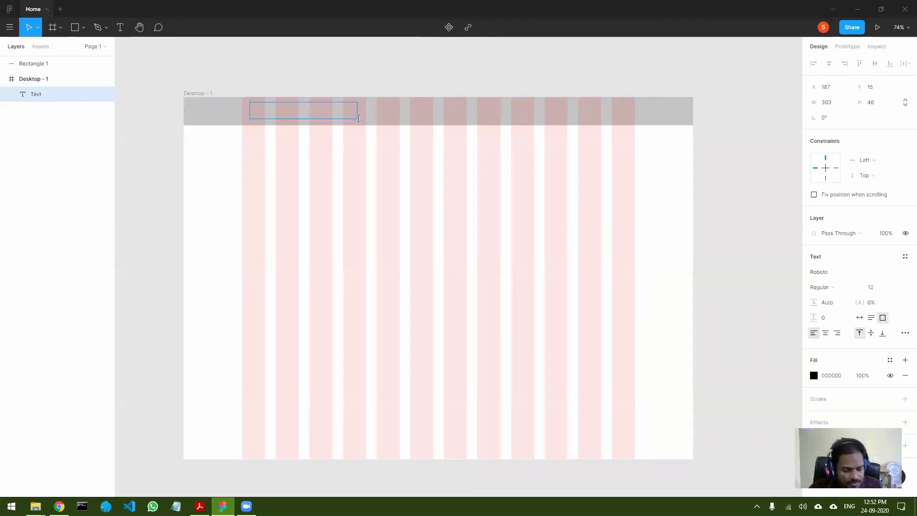
pyautogui.write('My')
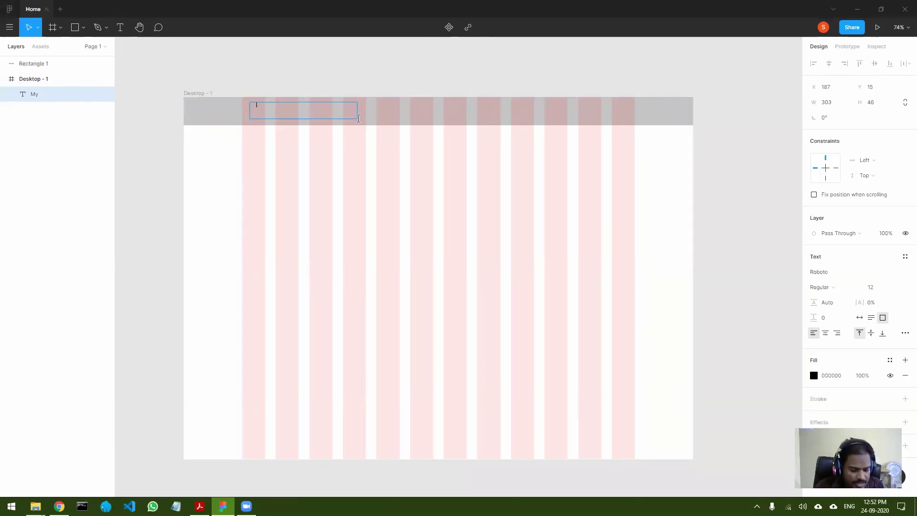
# - Set the fill of all the My Logo text to red B90000
pyautogui.hotkey('ctrl', 'a')
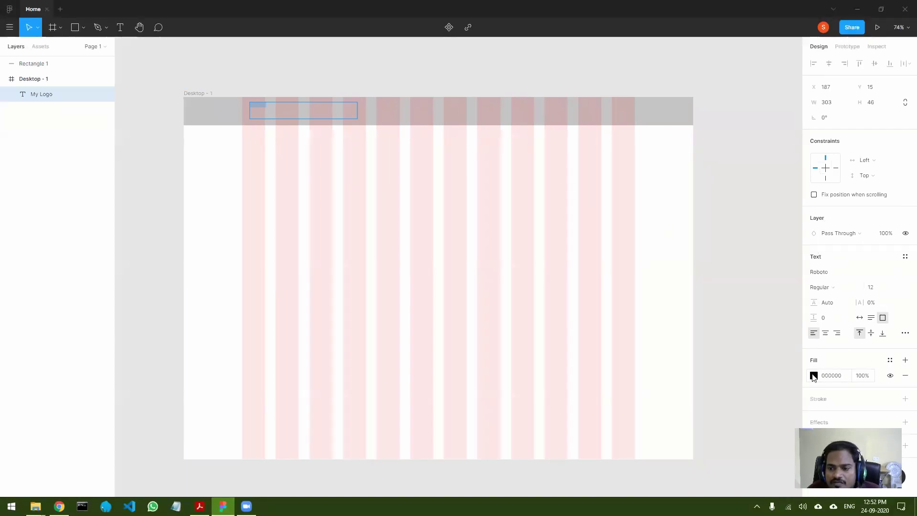
pyautogui.click(814, 376)
pyautogui.moveTo(768, 328); pyautogui.dragTo(811, 288)
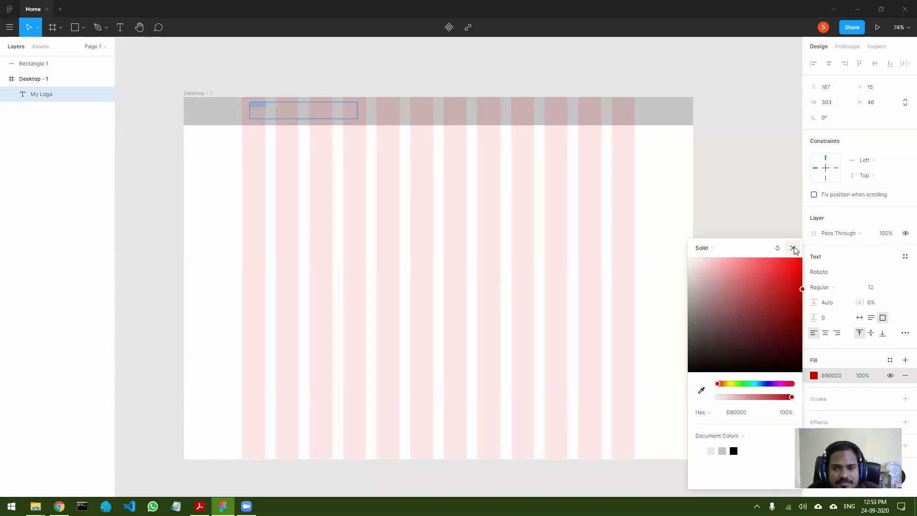
pyautogui.click(793, 249)
# - Send the header rectangle below the Desktop - 1 frame in the layer order and toggle the frame's visibility off and on
pyautogui.moveTo(44, 65); pyautogui.dragTo(38, 115)
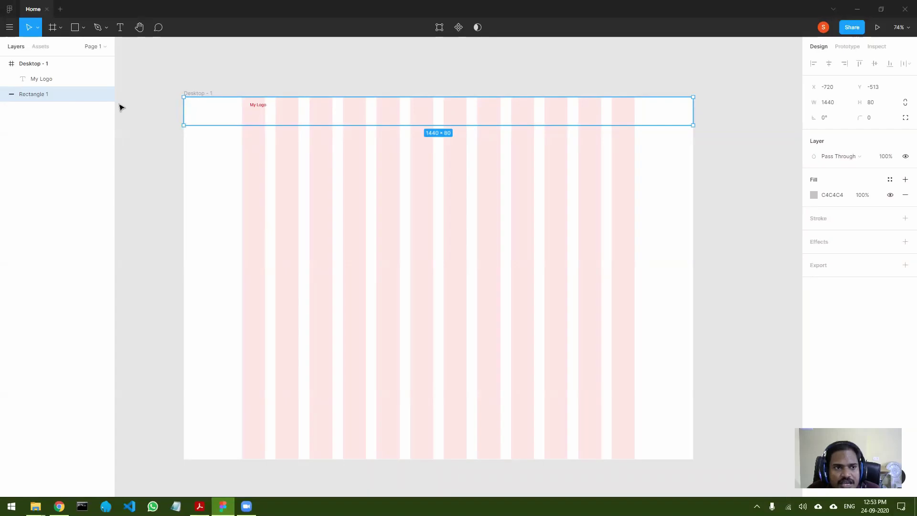
pyautogui.click(37, 67)
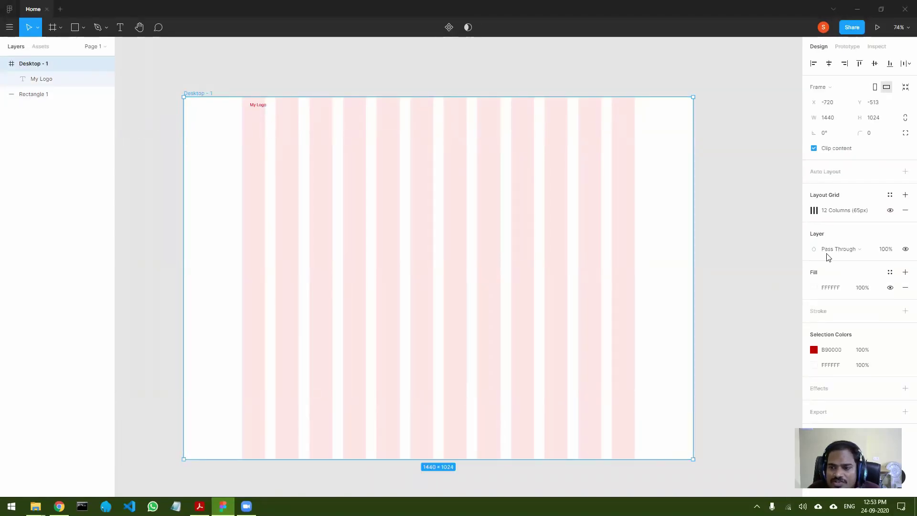
pyautogui.click(905, 249)
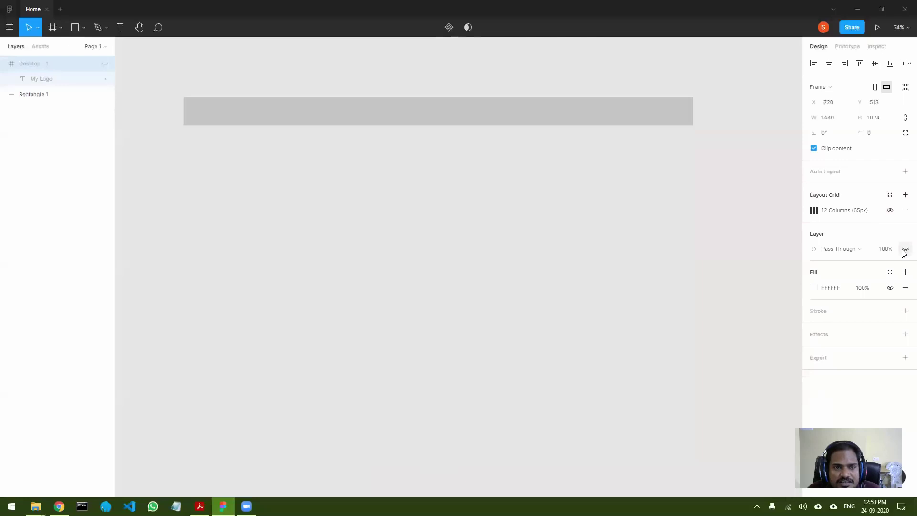
pyautogui.click(905, 249)
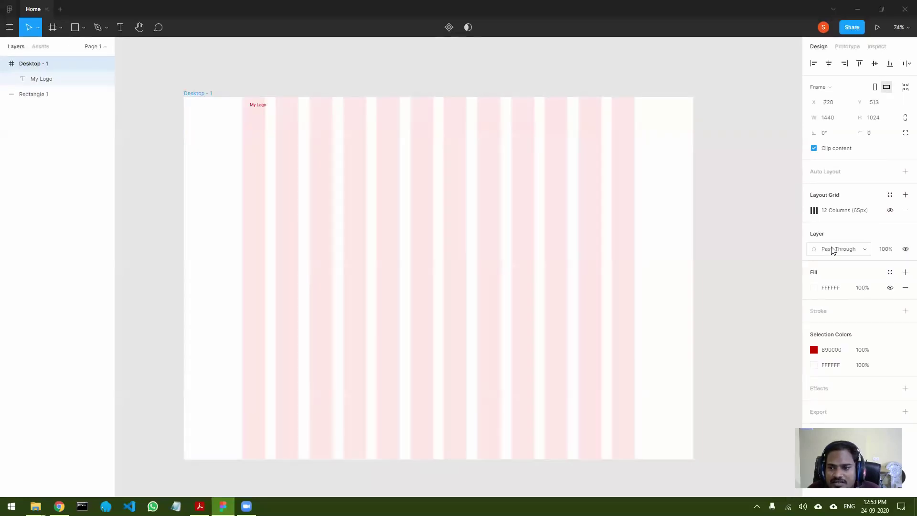
# - Toggle the Desktop - 1 frame's 12-column layout grid several times and leave it hidden
pyautogui.click(891, 211)
pyautogui.click(891, 211)
pyautogui.click(891, 210)
pyautogui.click(891, 211)
pyautogui.click(891, 210)
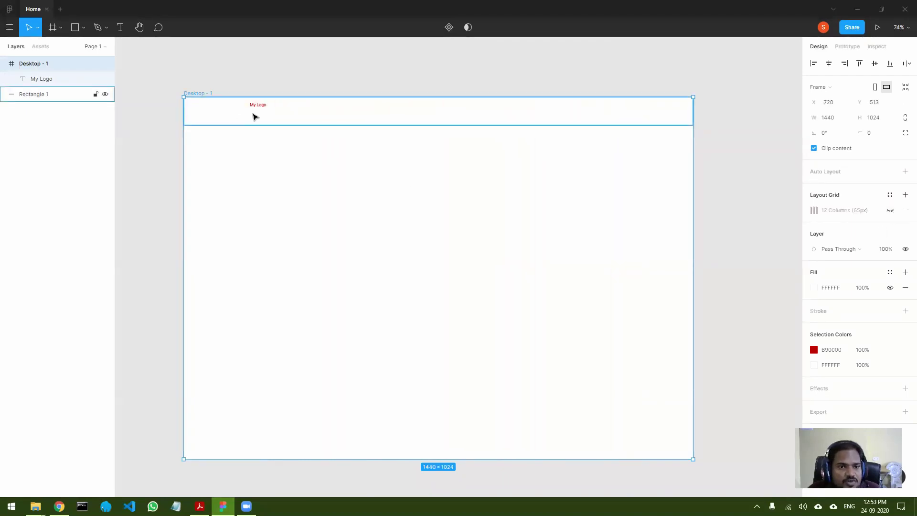
# - Move the header rectangle into the Desktop - 1 frame beneath the My Logo layer and fill it with purple 4F0075
pyautogui.click(34, 99)
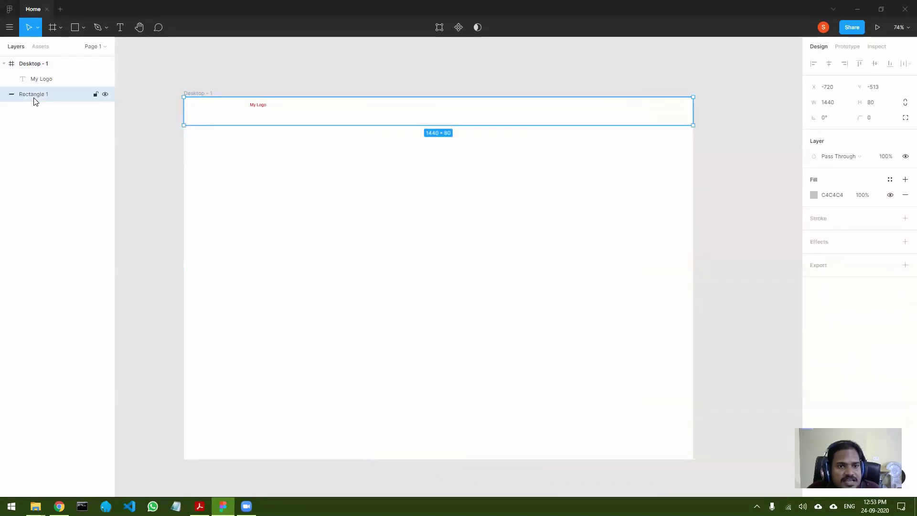
pyautogui.moveTo(39, 91)
pyautogui.mouseDown()
pyautogui.moveTo(41, 79)
pyautogui.moveTo(48, 84)
pyautogui.mouseUp()
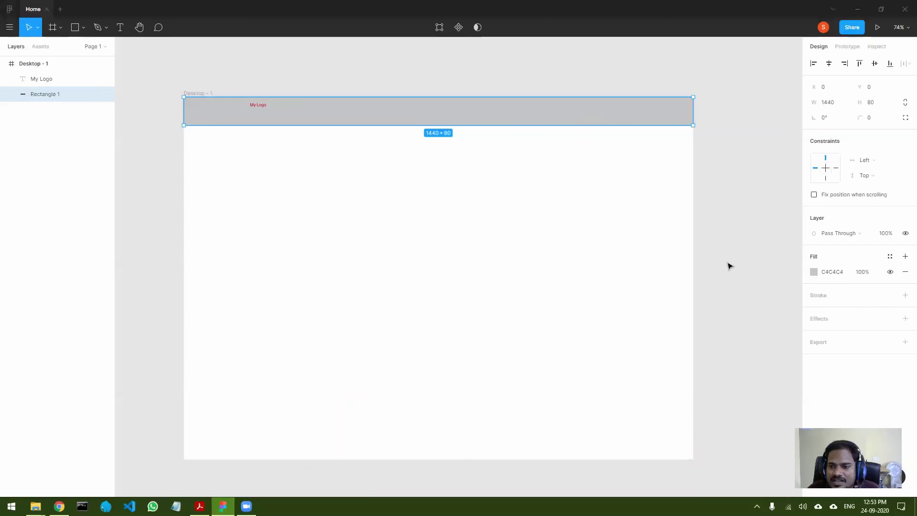
pyautogui.click(814, 272)
pyautogui.moveTo(720, 300); pyautogui.dragTo(751, 271)
pyautogui.click(760, 310)
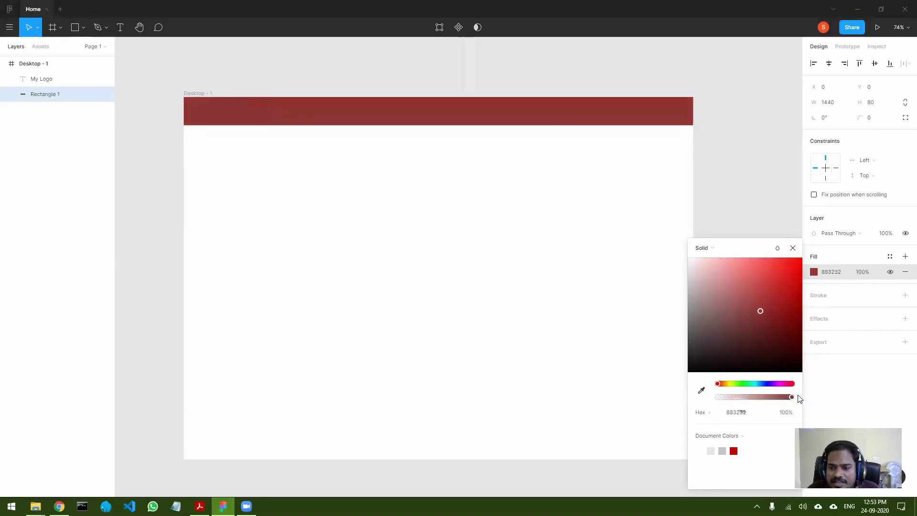
pyautogui.moveTo(757, 388); pyautogui.dragTo(776, 384)
pyautogui.moveTo(762, 311); pyautogui.dragTo(815, 321)
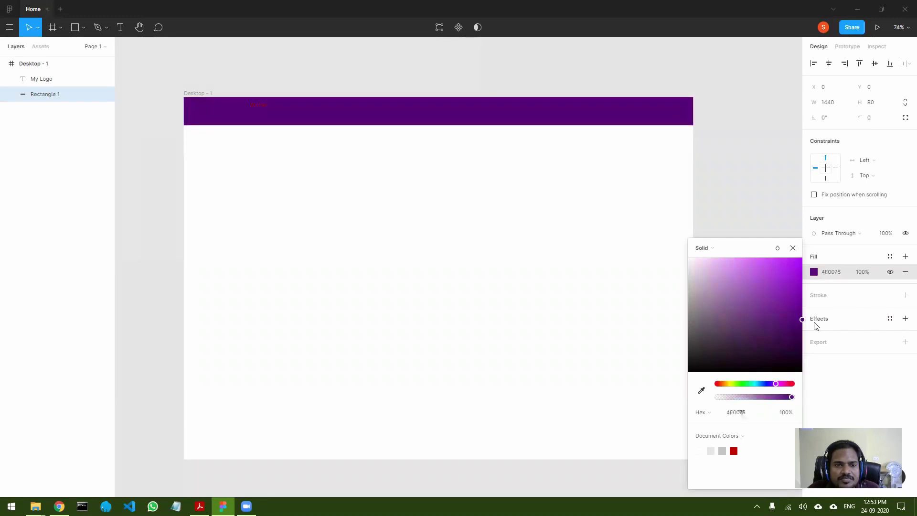
# - Set the My Logo text's fill to white FFFFFF
pyautogui.click(262, 109)
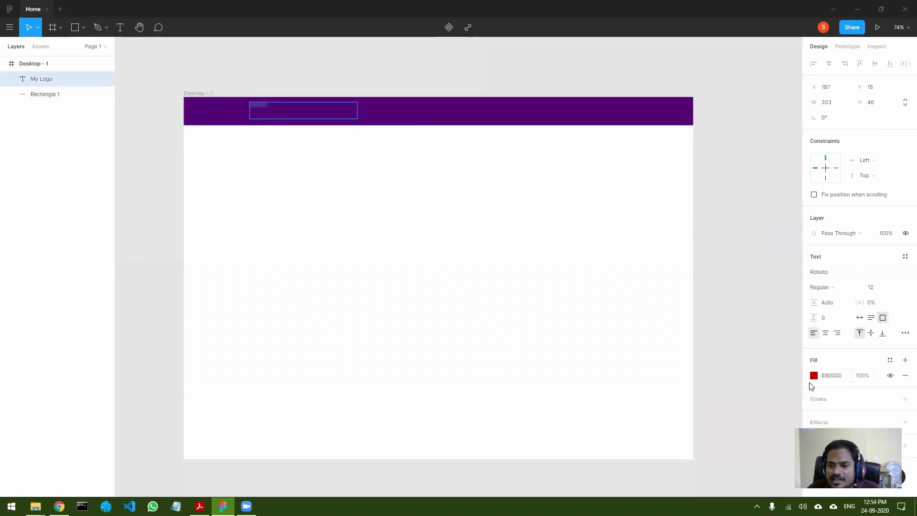
pyautogui.click(813, 376)
pyautogui.write('FFFFFF')
pyautogui.press('Return')
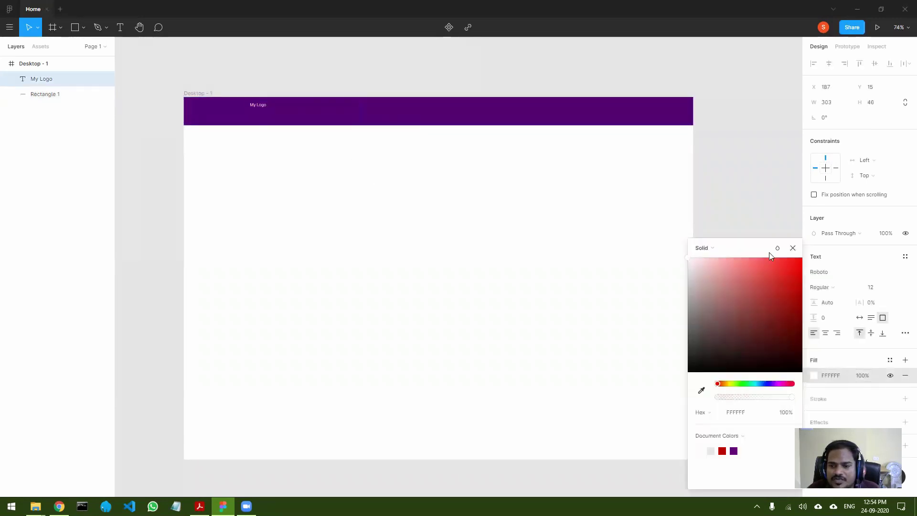
pyautogui.click(793, 249)
# - Set the My Logo text's font size to 40
pyautogui.click(874, 287)
pyautogui.press('Up')
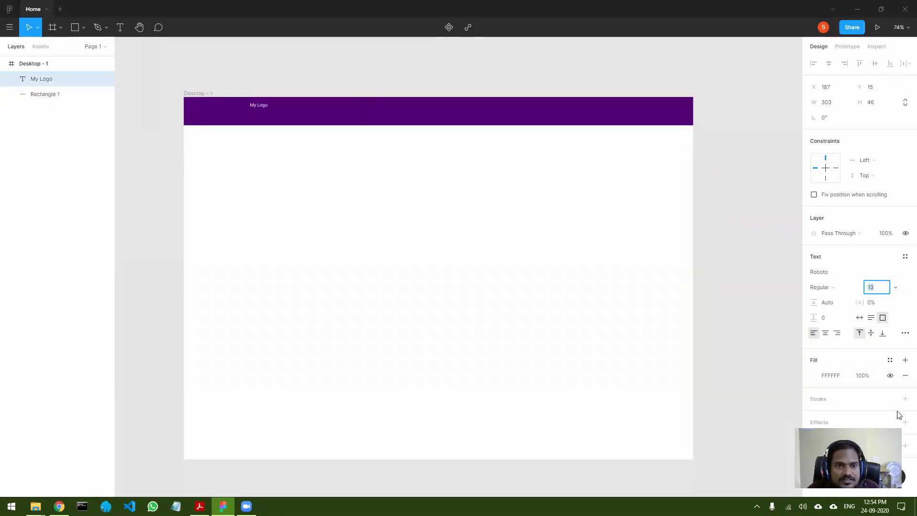
pyautogui.hotkey('shift', 'Up')
pyautogui.hotkey('shift', 'Up')
pyautogui.hotkey('shift', 'Up')
pyautogui.press('Down')
pyautogui.press('Down')
pyautogui.press('Down')
# - Change the font of the whole My Logo text to Ribeye
pyautogui.doubleClick(286, 114)
pyautogui.doubleClick(286, 113)
pyautogui.hotkey('ctrl', 'a')
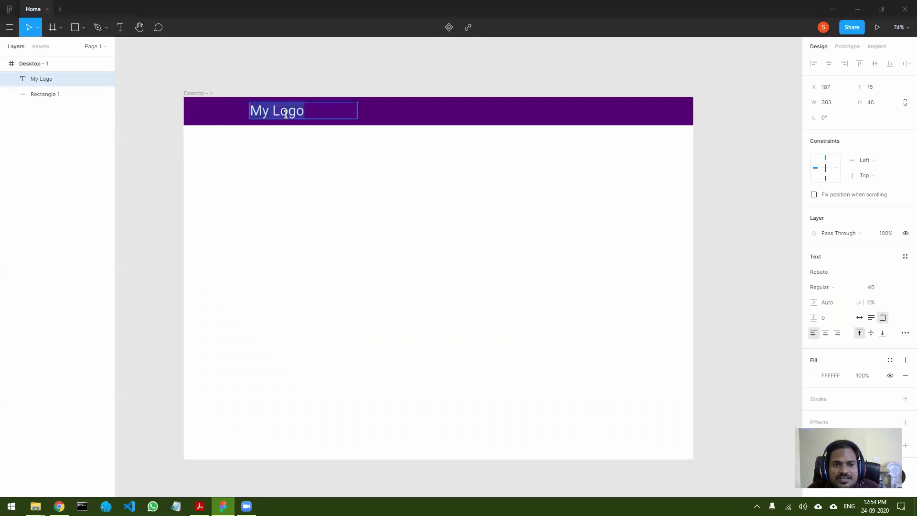
pyautogui.click(903, 276)
pyautogui.click(838, 225)
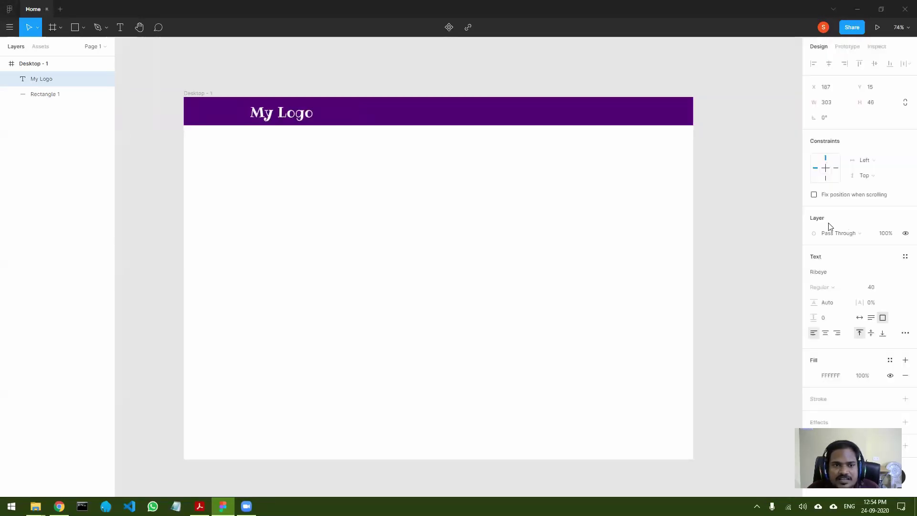
# - Nudge the My Logo text within the header bar to X 183, Y 17
pyautogui.click(290, 113)
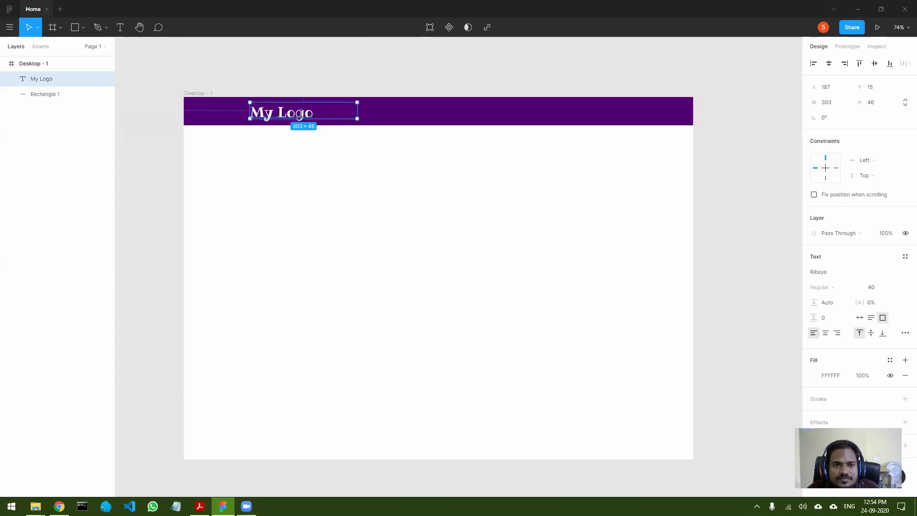
pyautogui.moveTo(300, 115); pyautogui.dragTo(302, 116)
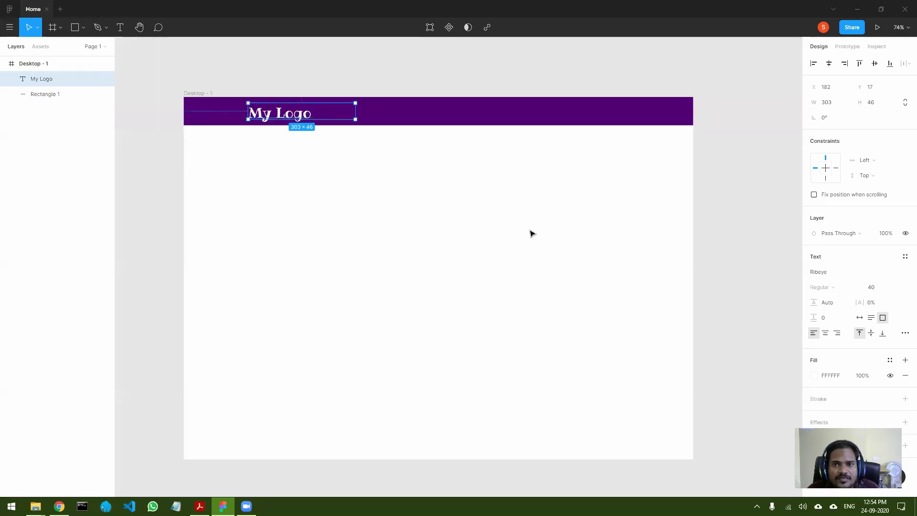
pyautogui.click(640, 45)
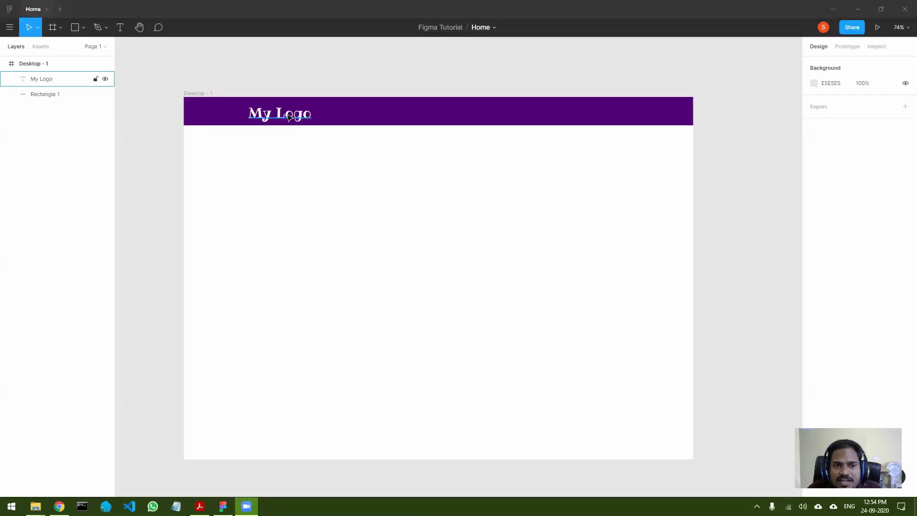
pyautogui.moveTo(289, 116)
pyautogui.mouseDown()
pyautogui.moveTo(278, 117)
pyautogui.moveTo(291, 115)
pyautogui.mouseUp()
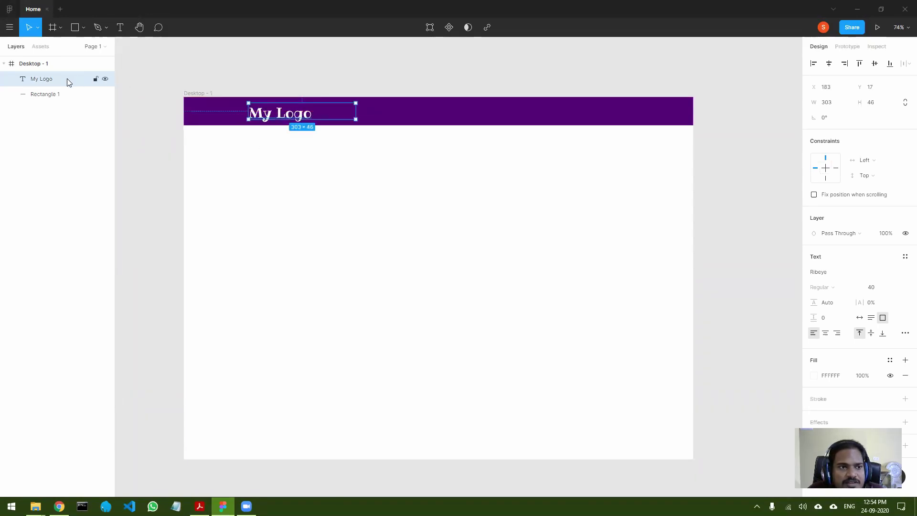
pyautogui.press('Escape')
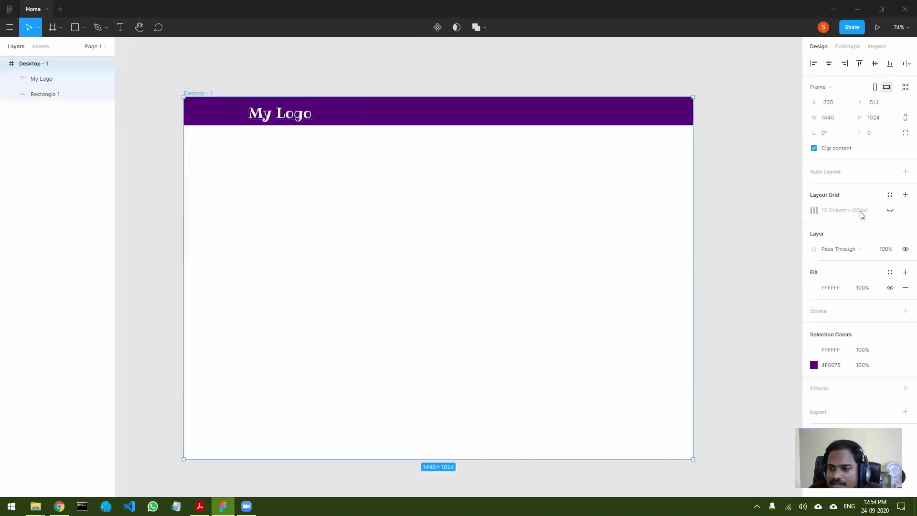
# - Show the Desktop - 1 frame's layout grid and align the My Logo text with the first column at X 165, Y 17
pyautogui.click(890, 210)
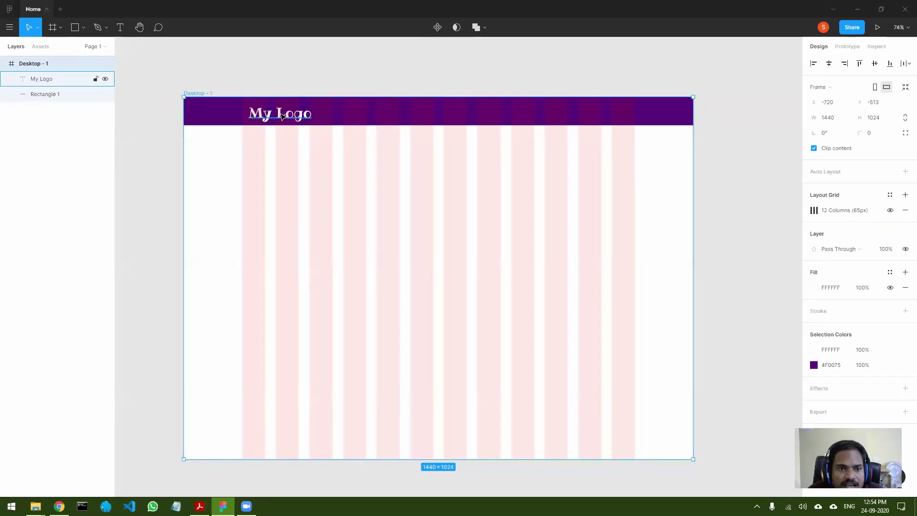
pyautogui.moveTo(281, 116); pyautogui.dragTo(276, 115)
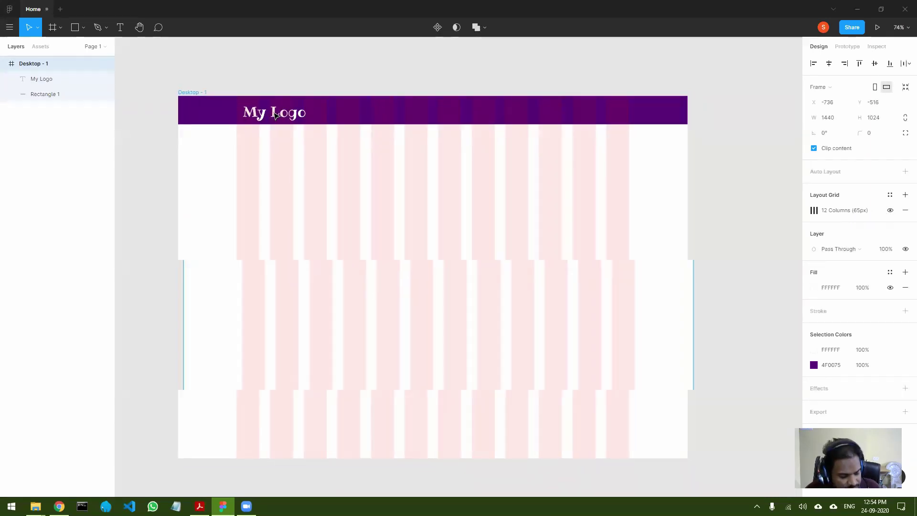
pyautogui.press('Escape')
pyautogui.press('Escape')
pyautogui.click(281, 117)
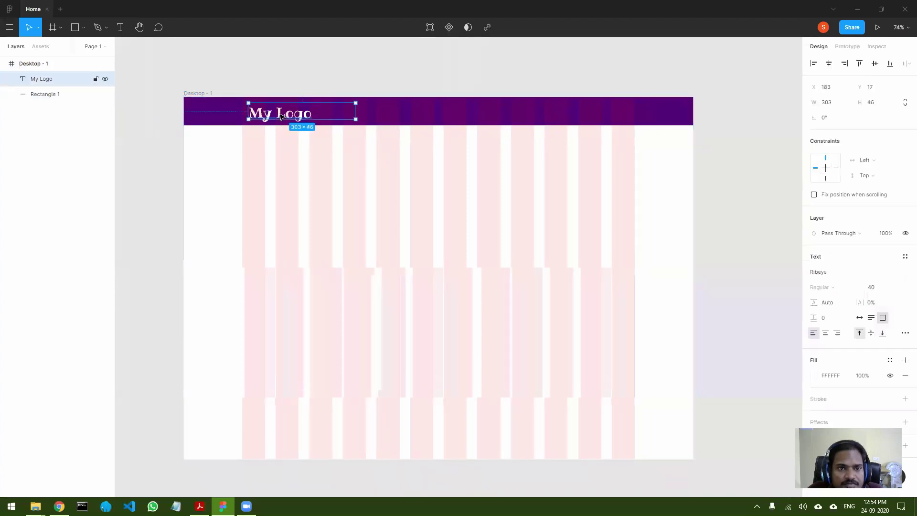
pyautogui.moveTo(282, 117); pyautogui.dragTo(275, 115)
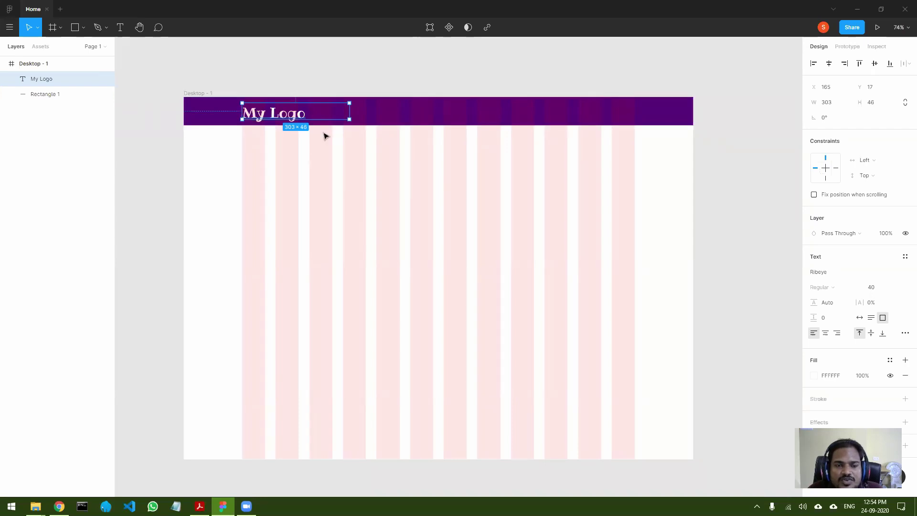
pyautogui.click(434, 196)
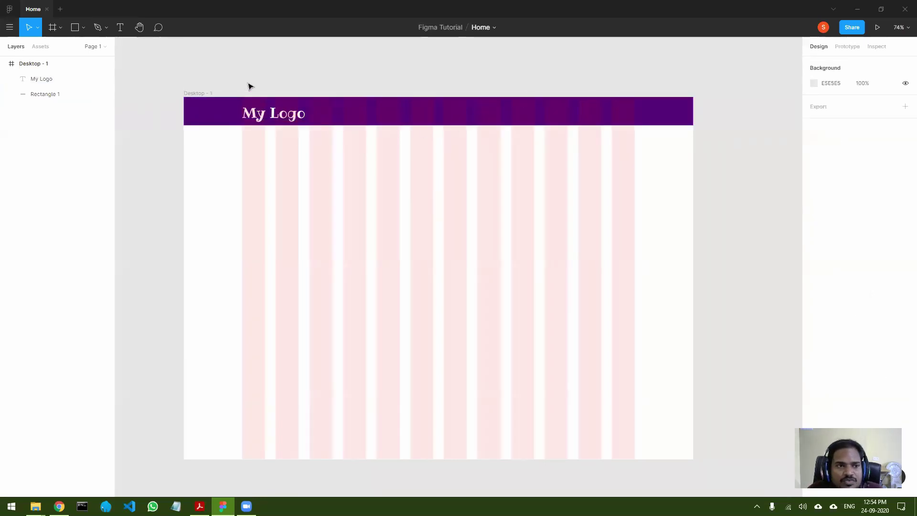
# - Add a text box about 174 × 39 in the header bar, right of the logo, reading Home
pyautogui.click(120, 28)
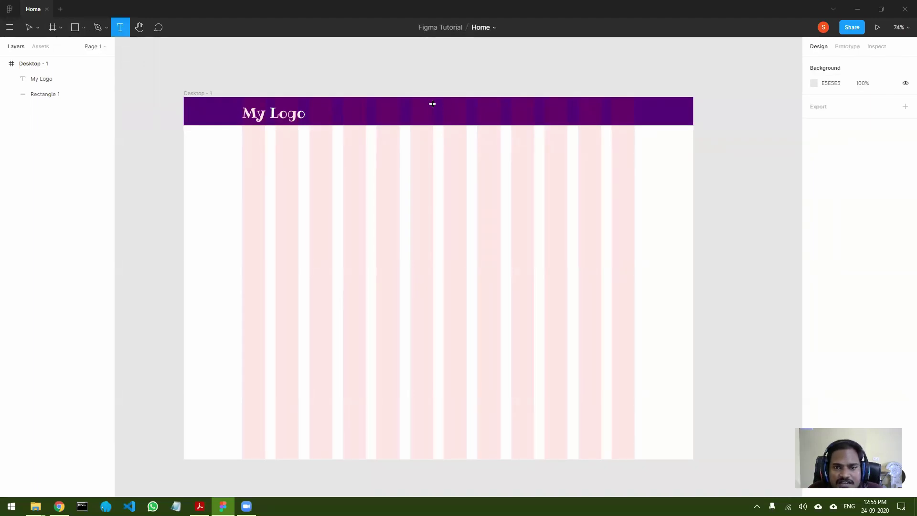
pyautogui.moveTo(422, 104); pyautogui.dragTo(429, 106)
pyautogui.moveTo(483, 119); pyautogui.dragTo(484, 117)
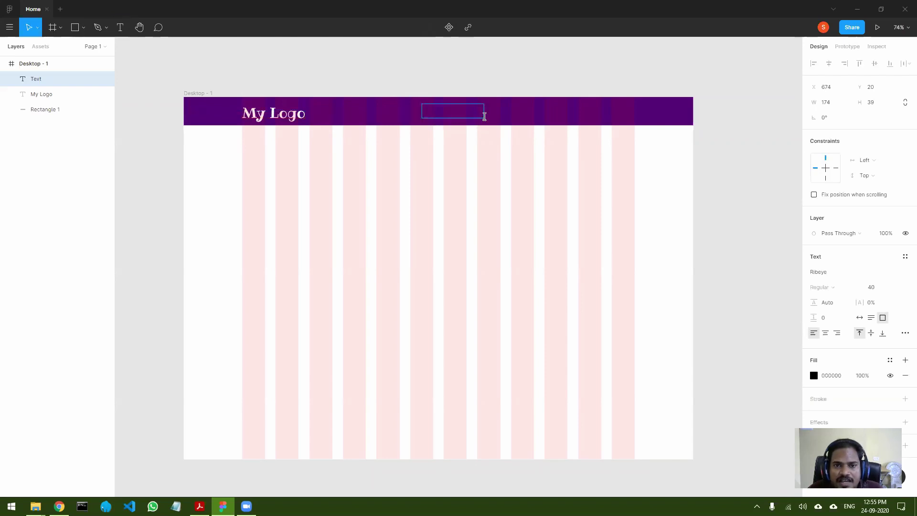
pyautogui.write('Ho')
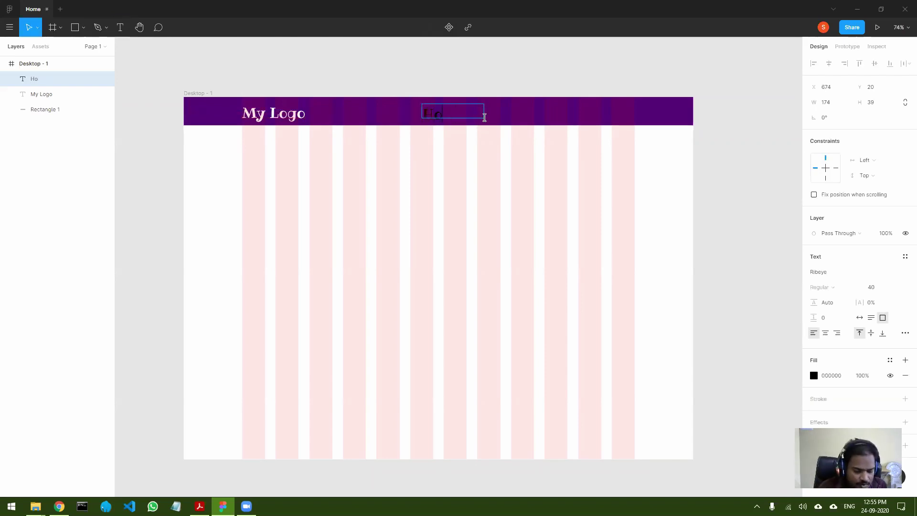
# - Set the Home text's fill to white FFFFFF
pyautogui.hotkey('ctrl', 'a')
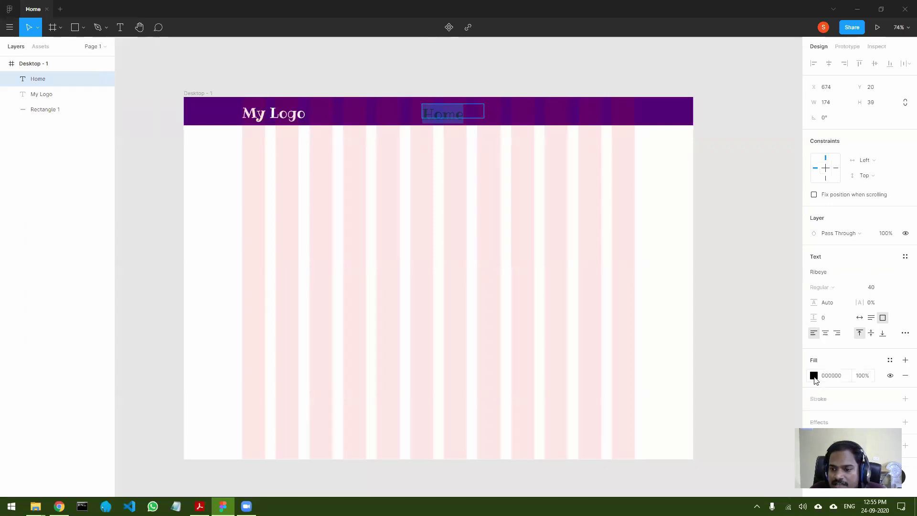
pyautogui.click(814, 376)
pyautogui.write('ffffff')
pyautogui.press('Return')
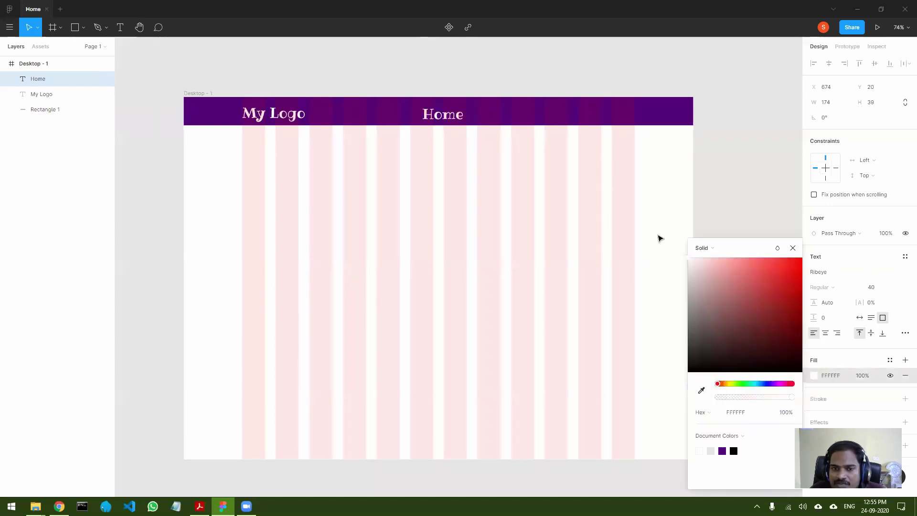
pyautogui.click(796, 251)
# - Reduce the Home text's font size to 23
pyautogui.click(871, 287)
pyautogui.press('Down')
pyautogui.press('Down')
pyautogui.press('Down')
pyautogui.press('Down')
pyautogui.press('Down')
pyautogui.press('Down')
pyautogui.press('Down')
pyautogui.press('Down')
pyautogui.press('Down')
pyautogui.press('Down')
pyautogui.press('Down')
pyautogui.press('Down')
pyautogui.press('Down')
pyautogui.press('Down')
pyautogui.press('Down')
pyautogui.press('Down')
pyautogui.press('Down')
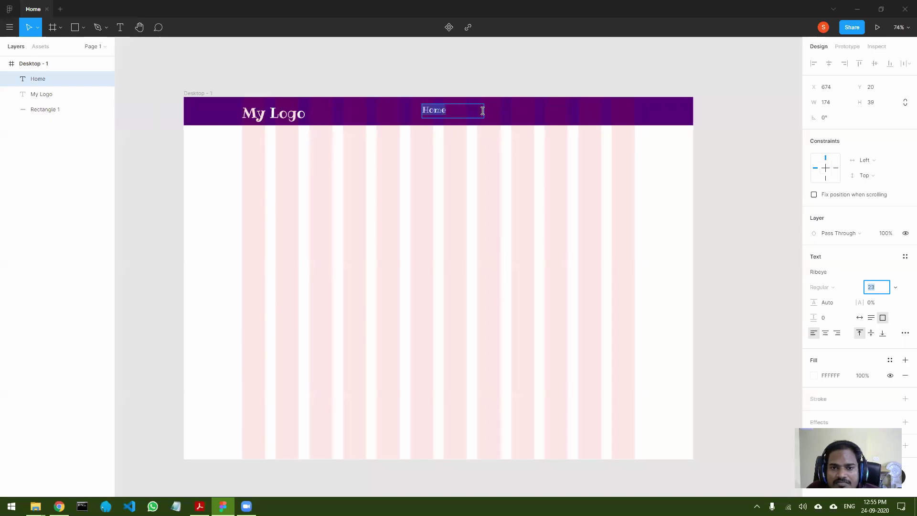
# - Change the Home text's font to Red Hat Display
pyautogui.click(438, 113)
pyautogui.doubleClick(437, 111)
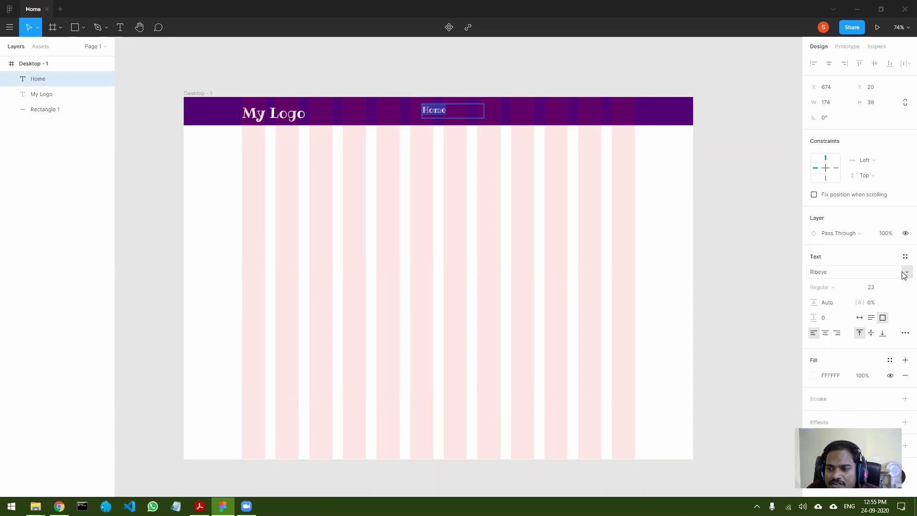
pyautogui.click(903, 272)
pyautogui.click(842, 157)
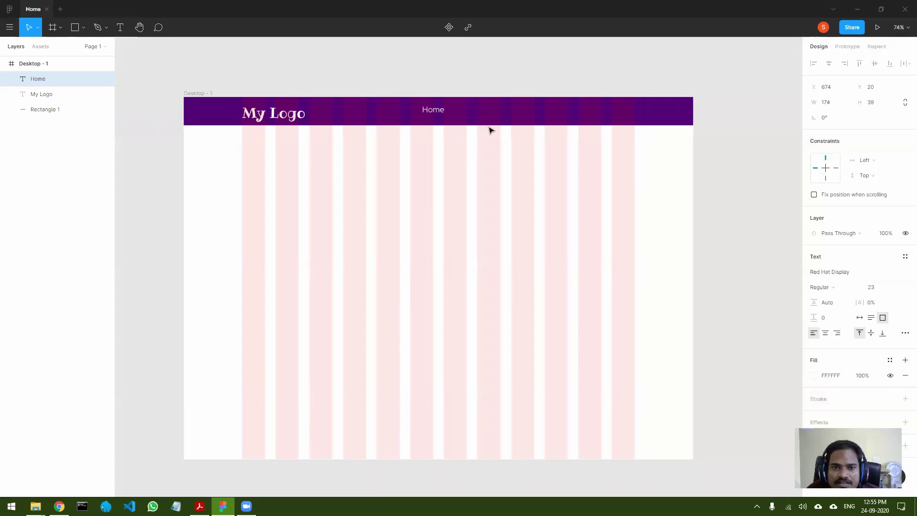
# - Move the Home text box to X 640, Y 24 in the header and narrow it to a width of 95
pyautogui.click(439, 111)
pyautogui.press('Escape')
pyautogui.moveTo(435, 113)
pyautogui.mouseDown()
pyautogui.moveTo(425, 115)
pyautogui.moveTo(467, 111)
pyautogui.moveTo(439, 111)
pyautogui.mouseUp()
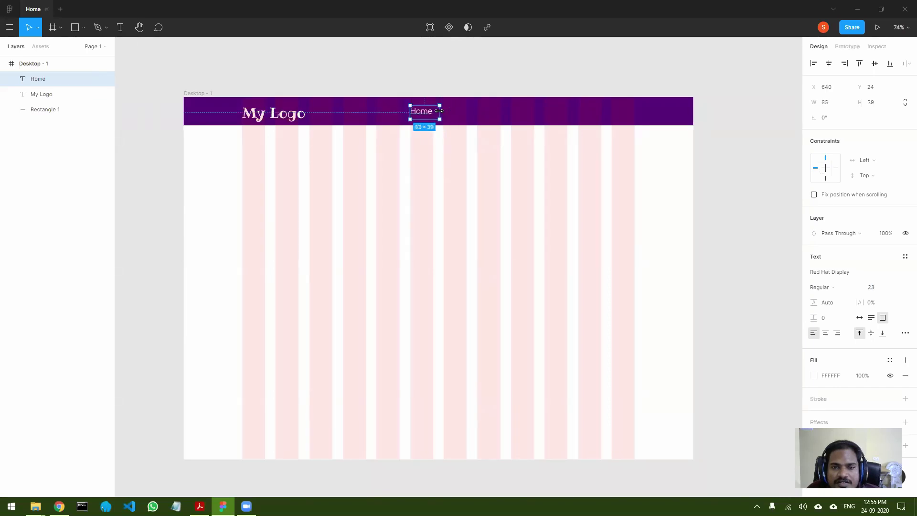
pyautogui.click(485, 182)
pyautogui.click(421, 114)
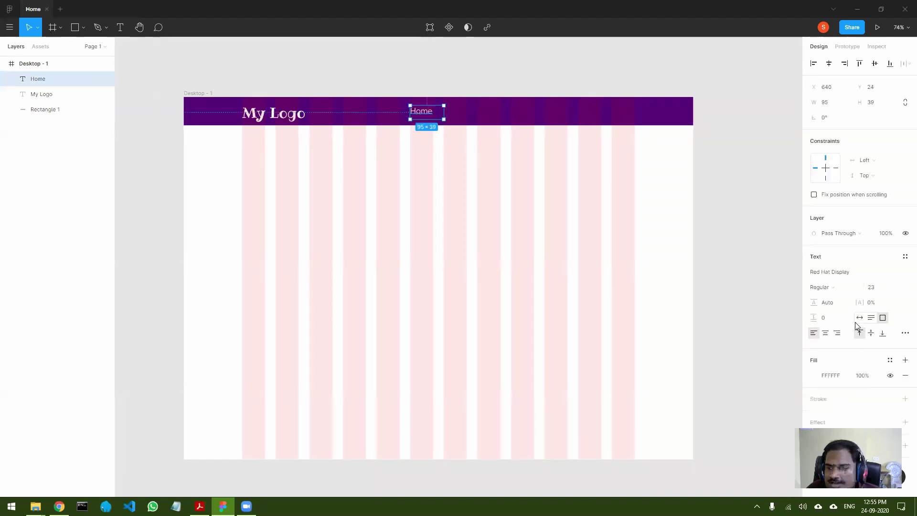
# - Center the Home text horizontally within its text box
pyautogui.click(825, 333)
pyautogui.click(457, 206)
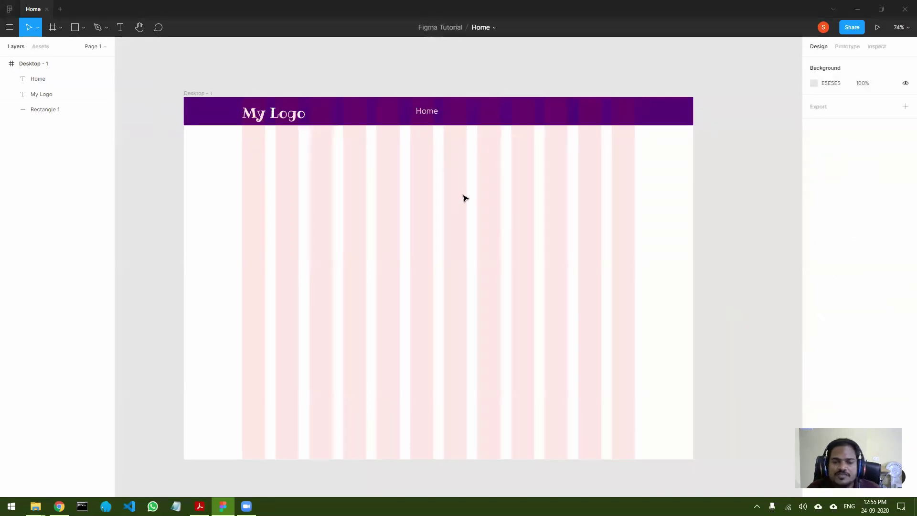
pyautogui.click(425, 112)
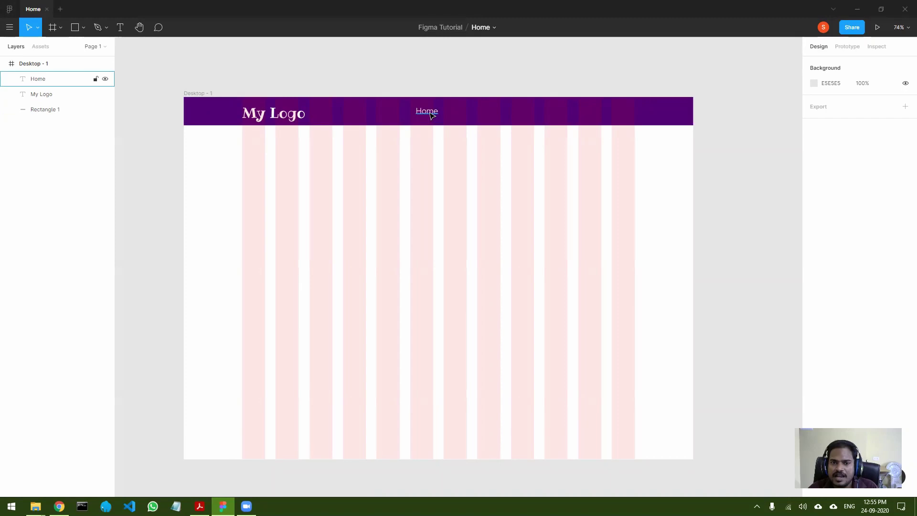
pyautogui.click(504, 201)
# - Duplicate the Home text and place the copy to its right at X 800, Y 24
pyautogui.click(428, 114)
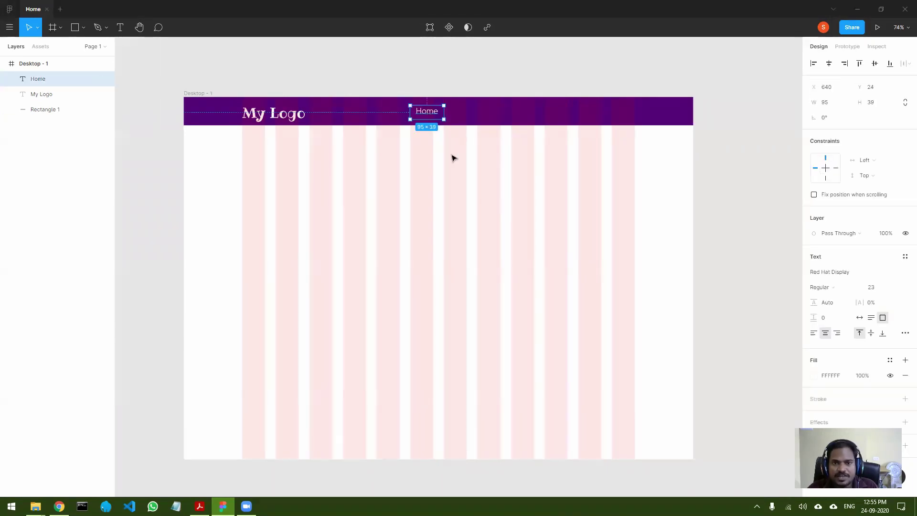
pyautogui.hotkey('ctrl', 'd')
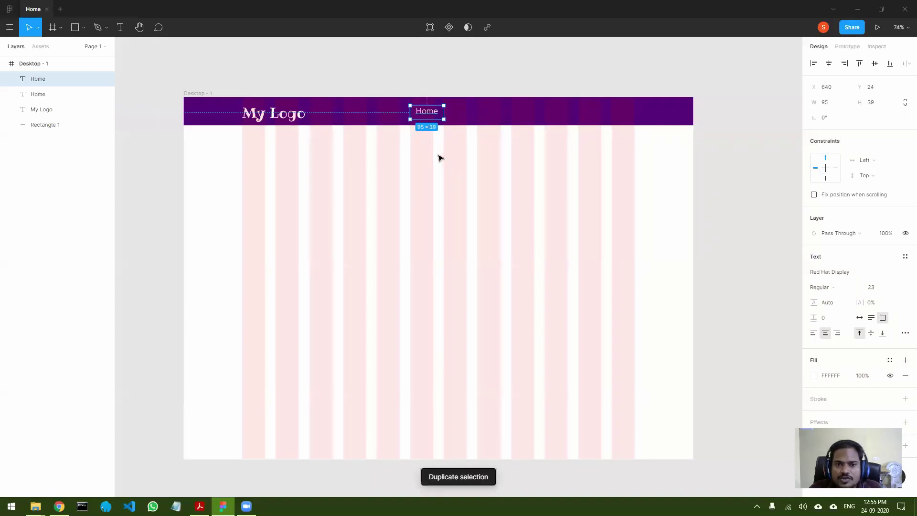
pyautogui.moveTo(431, 113); pyautogui.dragTo(488, 113)
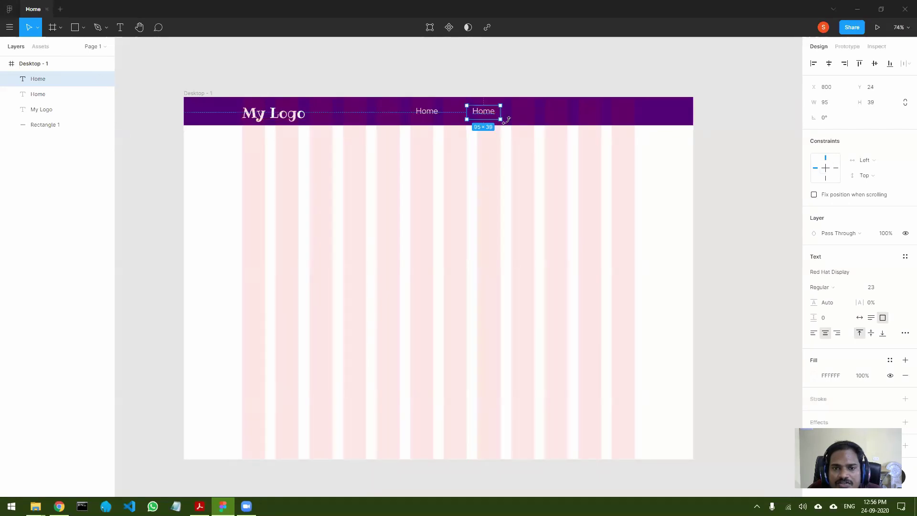
pyautogui.click(529, 172)
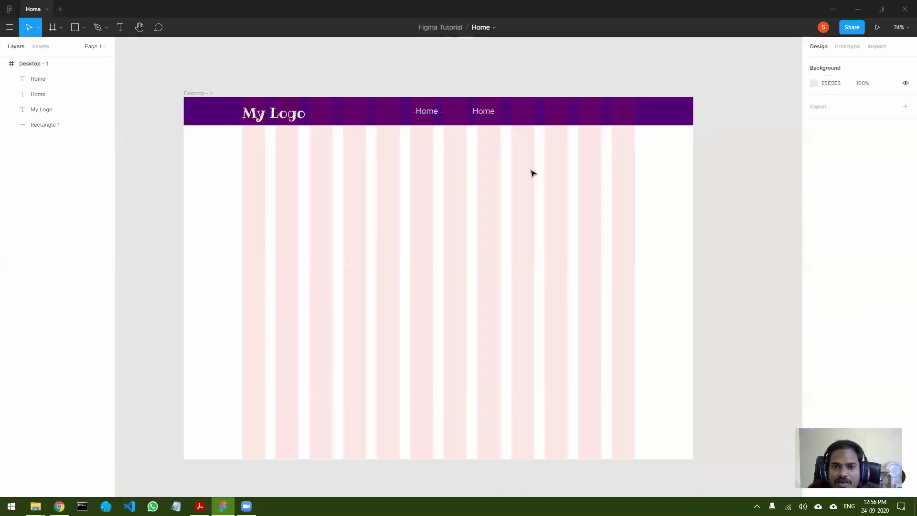
# - Change the duplicated Home text to read About us
pyautogui.click(485, 114)
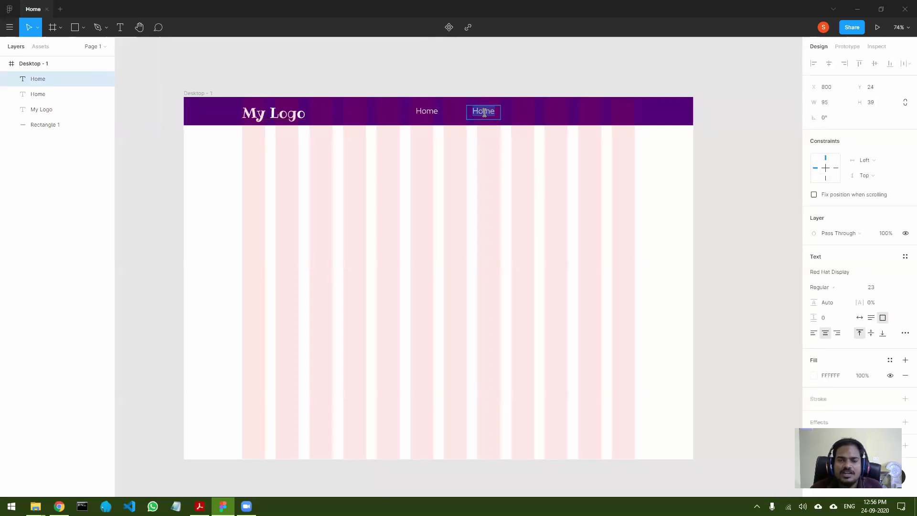
pyautogui.write('About')
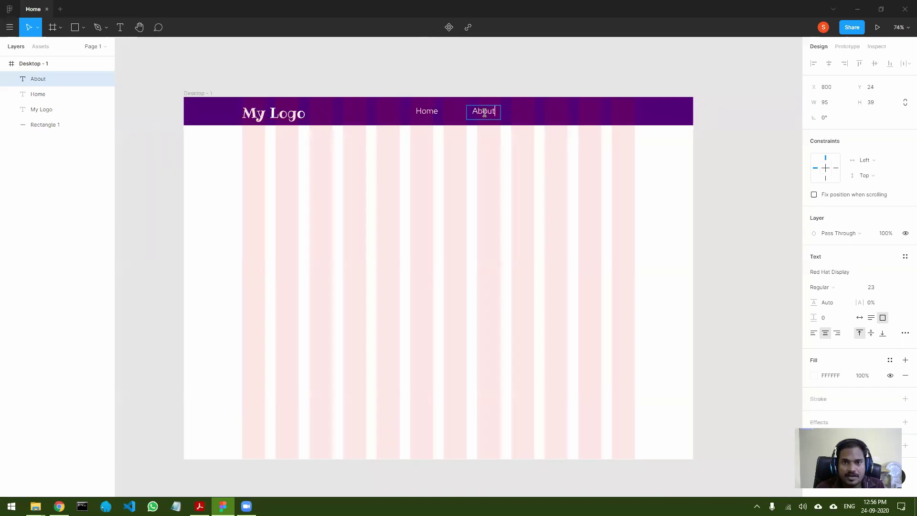
pyautogui.write(' us')
pyautogui.press('Escape')
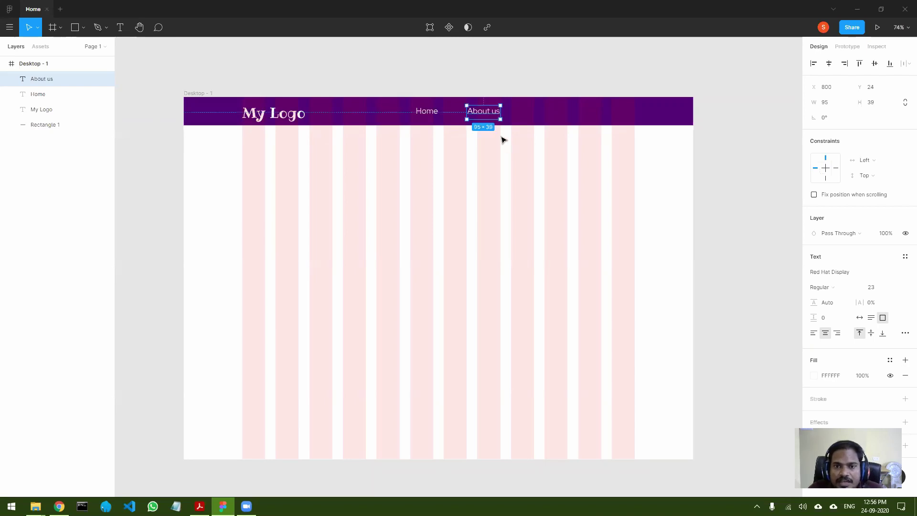
# - Place a duplicate of the About us text to its right at about X 990, Y 21 and change it to read Contact
pyautogui.hotkey('ctrl', 'd')
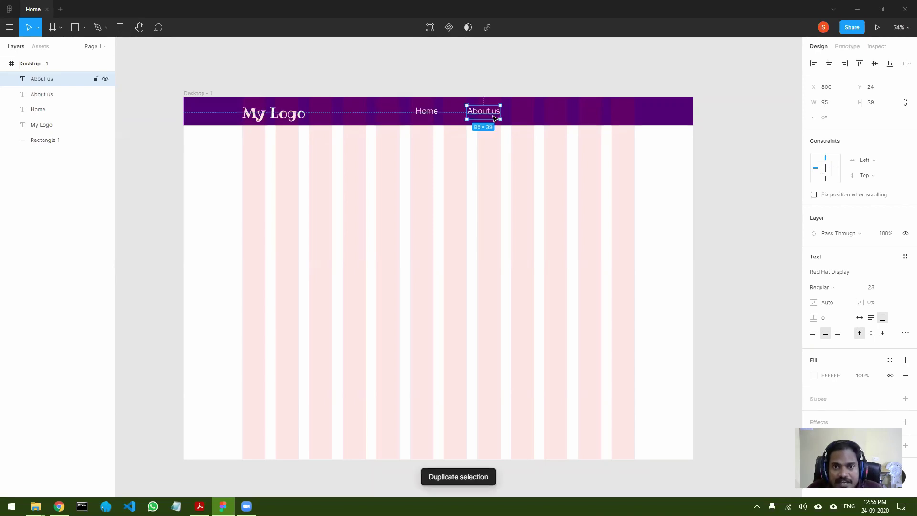
pyautogui.moveTo(489, 115); pyautogui.dragTo(555, 113)
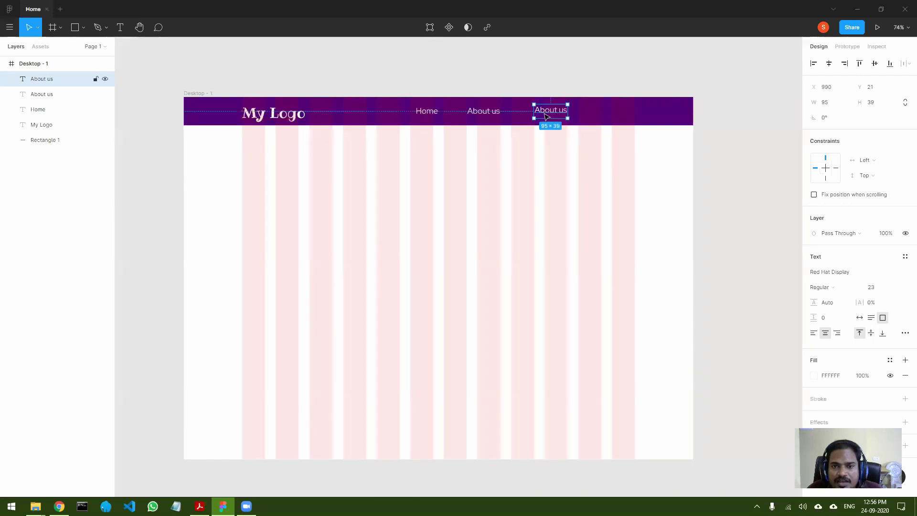
pyautogui.doubleClick(549, 112)
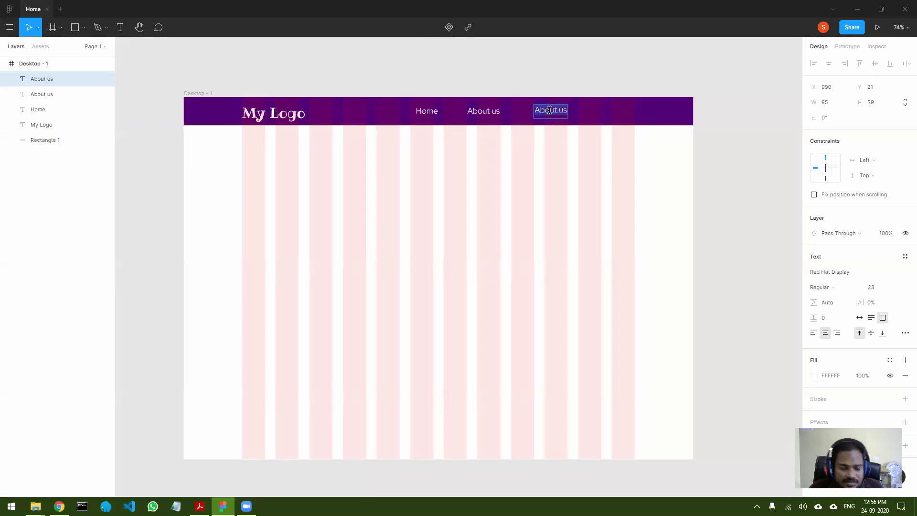
pyautogui.write('Contact')
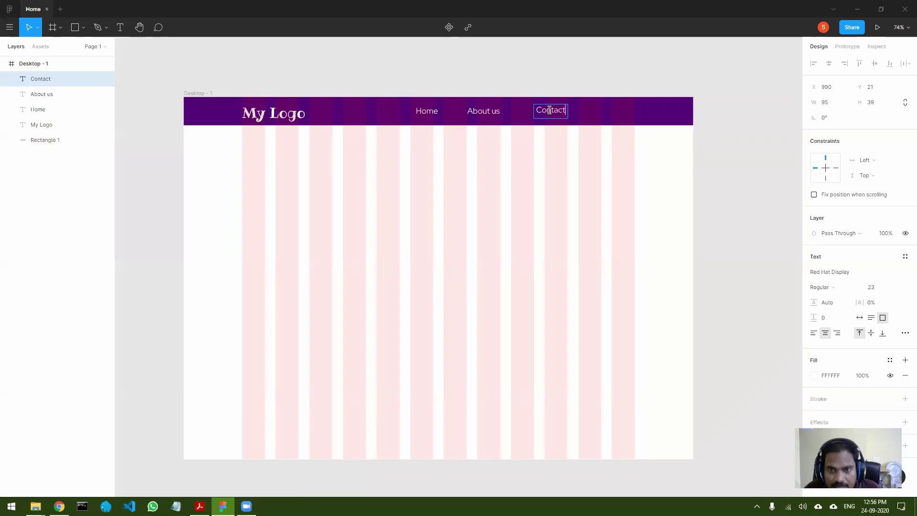
pyautogui.press('Escape')
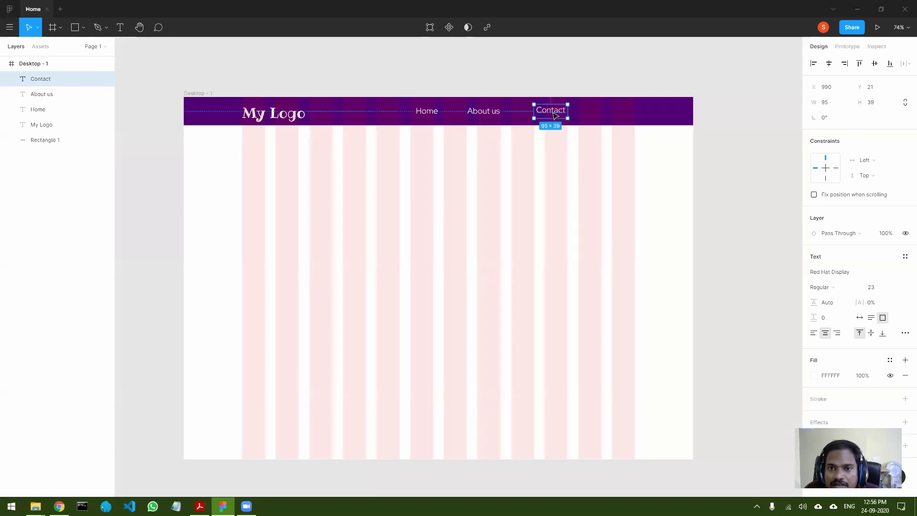
# - Move the Contact text to X 960, Y 24 so it lines up and spaces evenly with Home and About us
pyautogui.moveTo(555, 117); pyautogui.dragTo(554, 115)
pyautogui.click(474, 215)
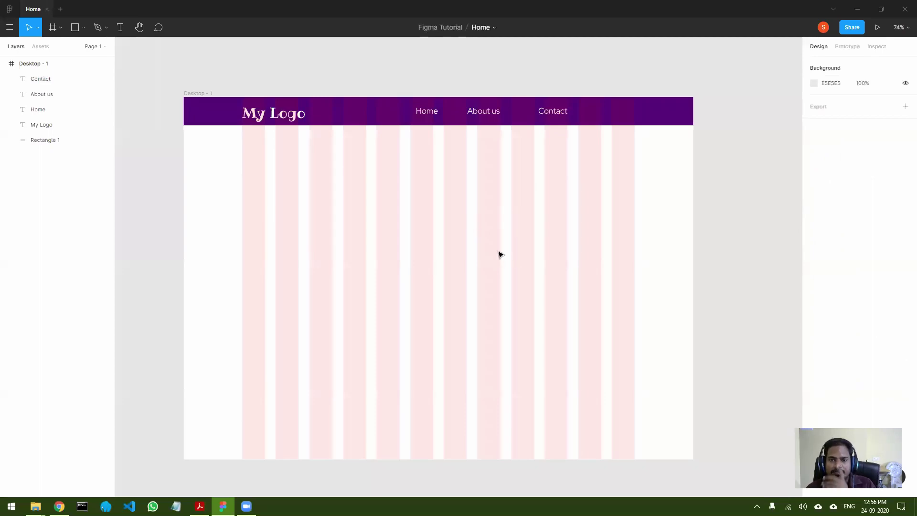
pyautogui.click(554, 114)
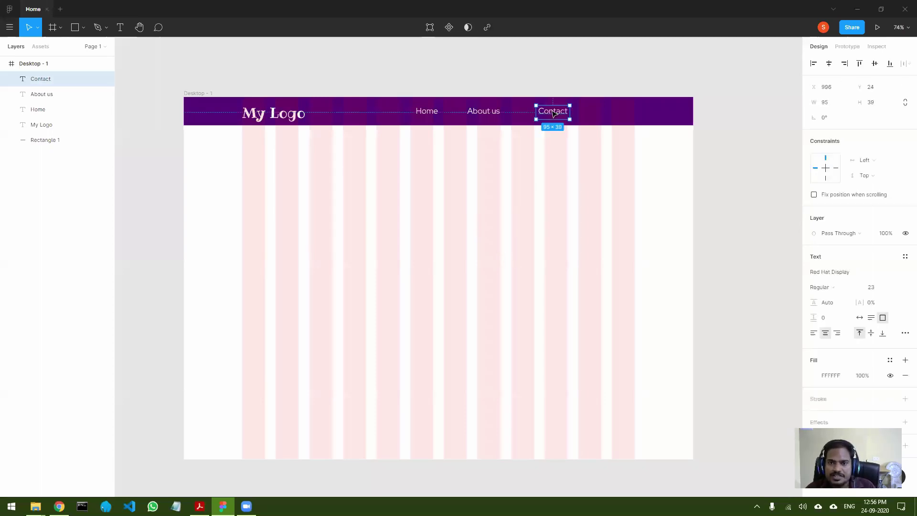
pyautogui.keyDown('shift'); pyautogui.click(485, 112); pyautogui.keyUp('shift')
pyautogui.keyDown('shift'); pyautogui.click(433, 114); pyautogui.keyUp('shift')
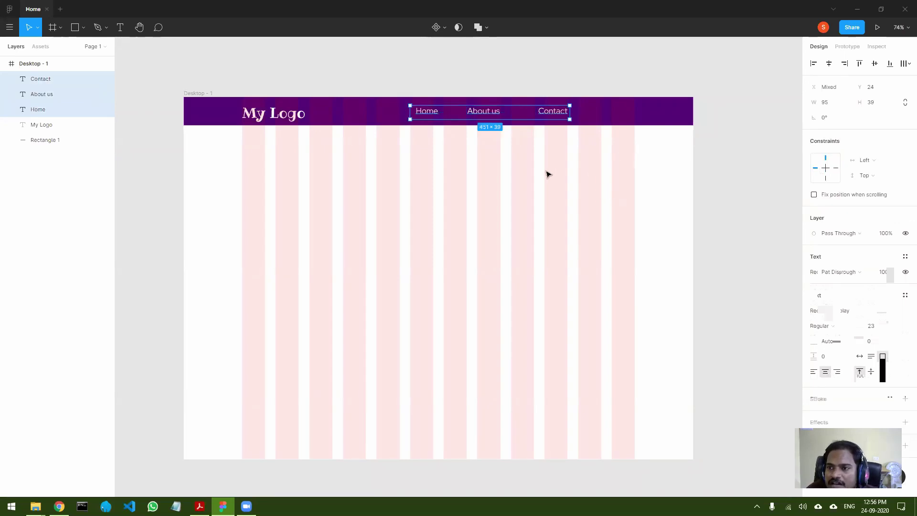
pyautogui.click(508, 161)
pyautogui.moveTo(549, 116); pyautogui.dragTo(537, 114)
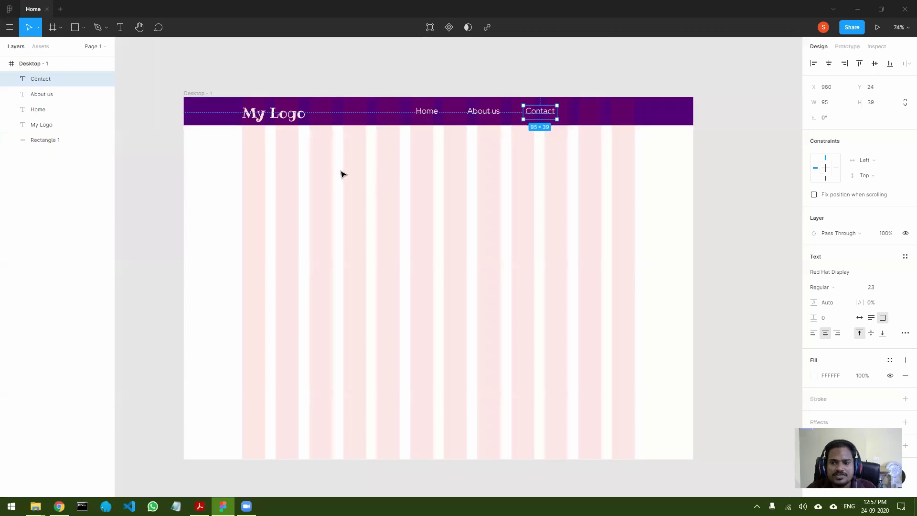
# - Hide the 12-column layout grid of the Desktop - 1 frame
pyautogui.click(48, 63)
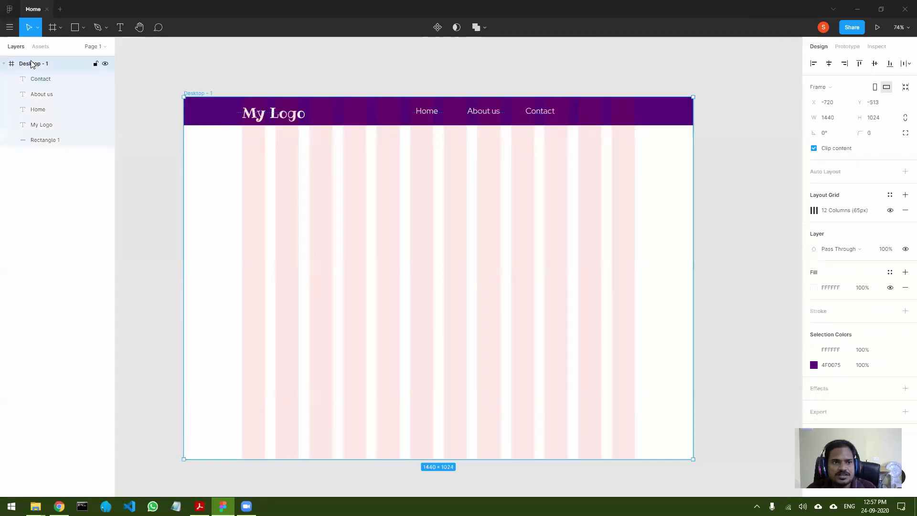
pyautogui.click(890, 210)
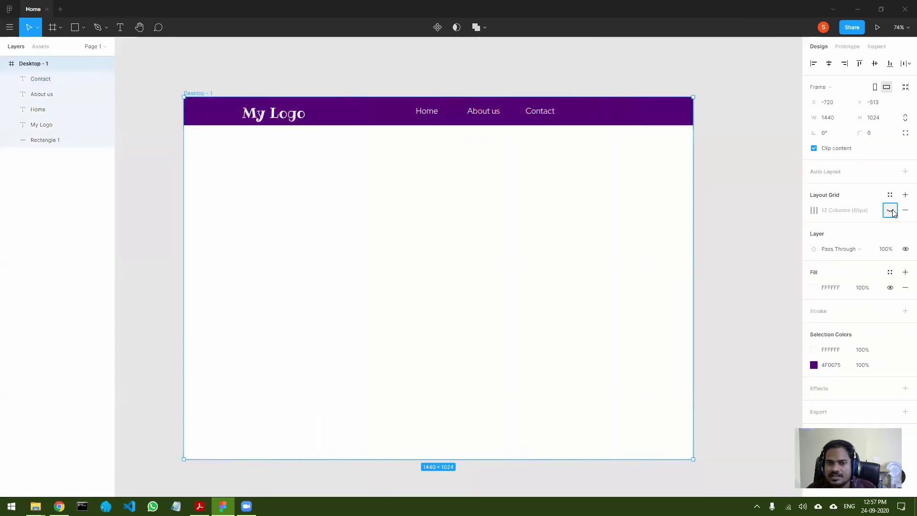
pyautogui.click(468, 209)
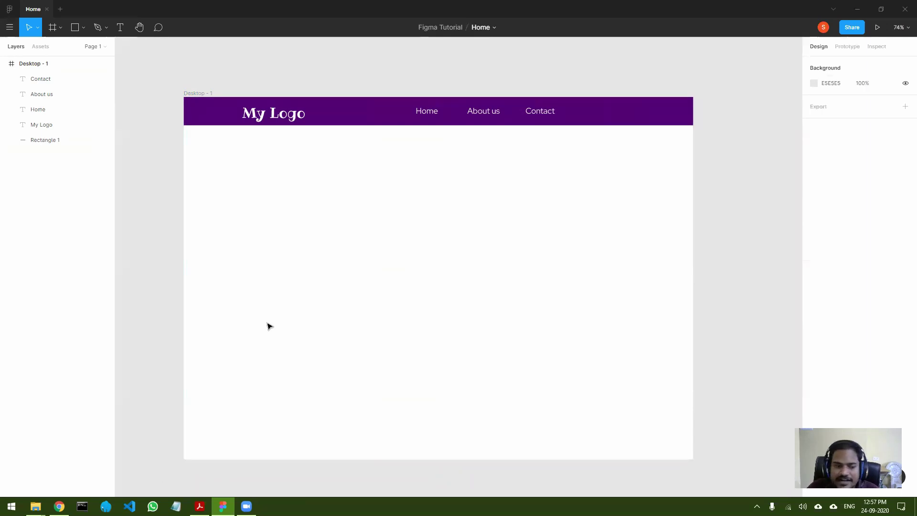
# - Switch to Chrome, open the Unsplash site from the Graphics bookmarks and search it for education photos
pyautogui.click(59, 506)
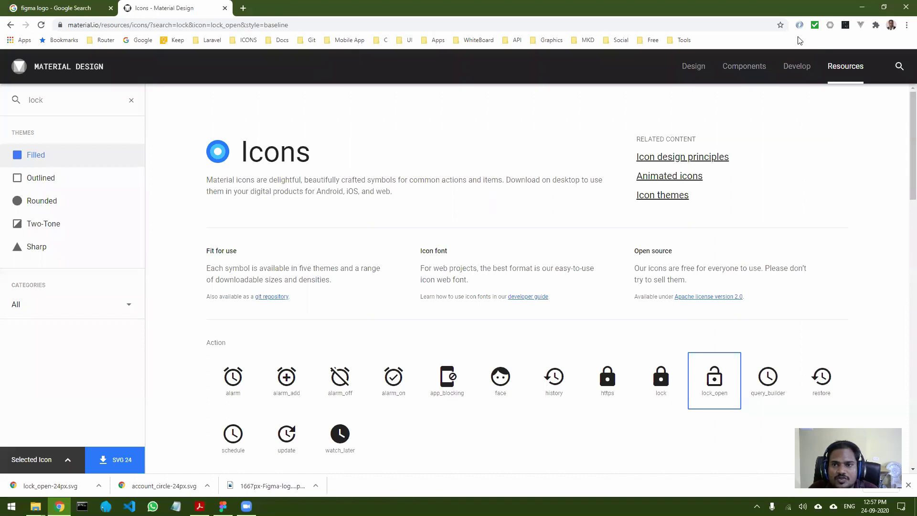
pyautogui.click(557, 41)
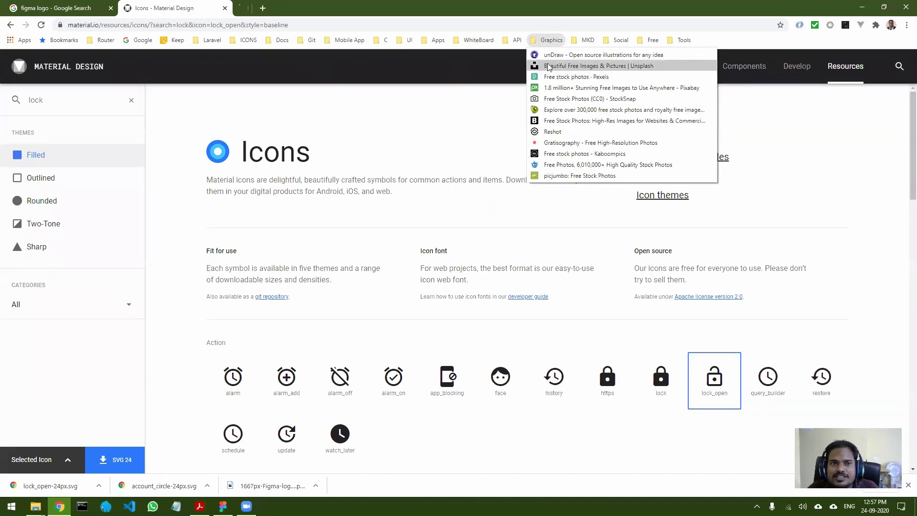
pyautogui.click(549, 67)
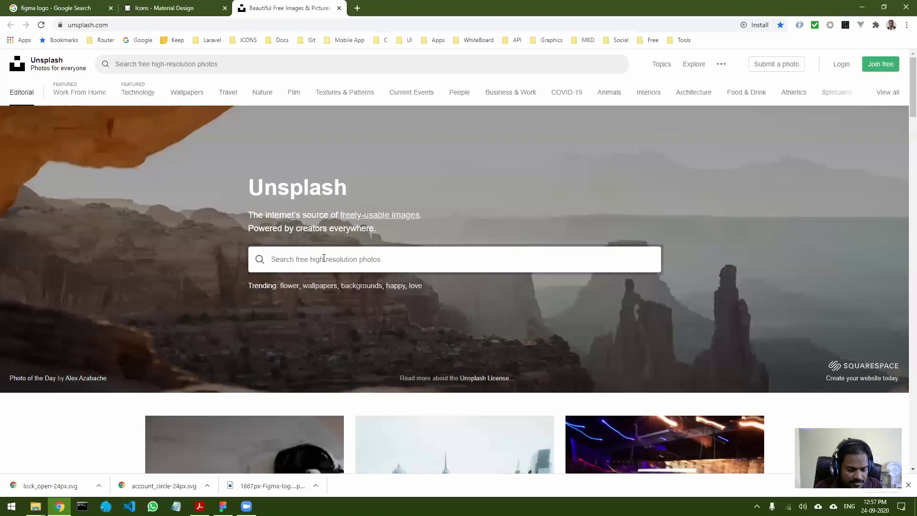
pyautogui.write('gy')
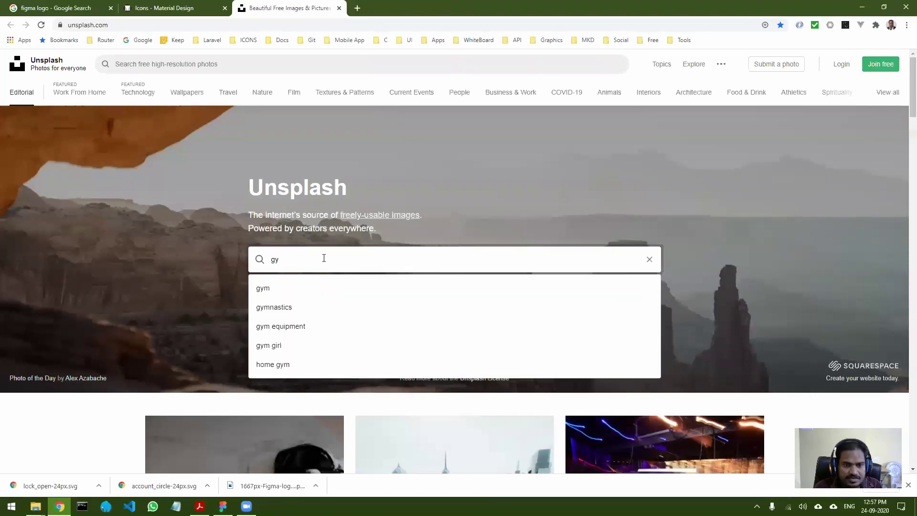
pyautogui.press('BackSpace')
pyautogui.press('BackSpace')
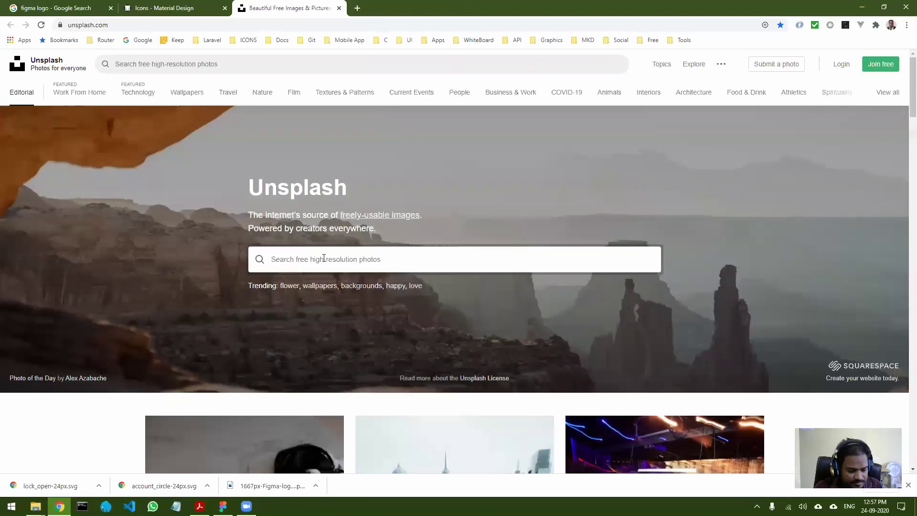
pyautogui.write('education')
pyautogui.press('Return')
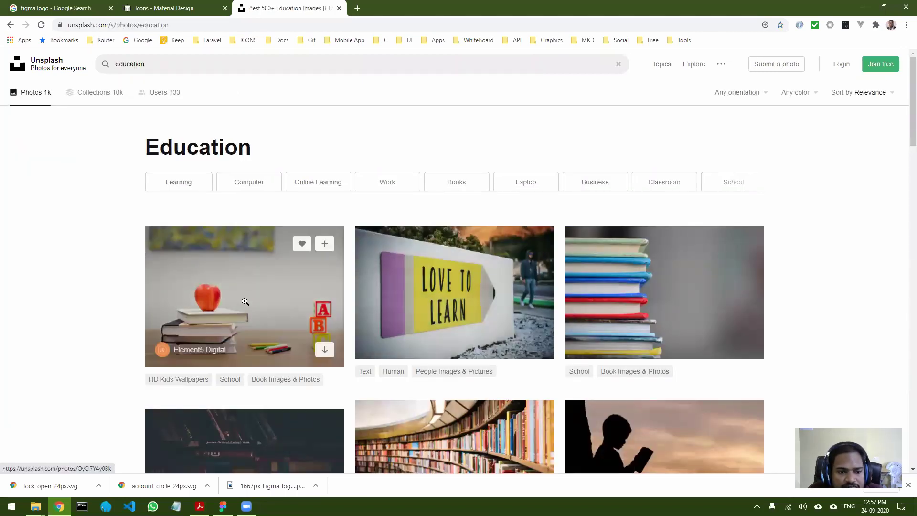
# - Download the Unsplash photo of a red apple on stacked books and import it into the Desktop - 1 frame in Figma
pyautogui.click(245, 302)
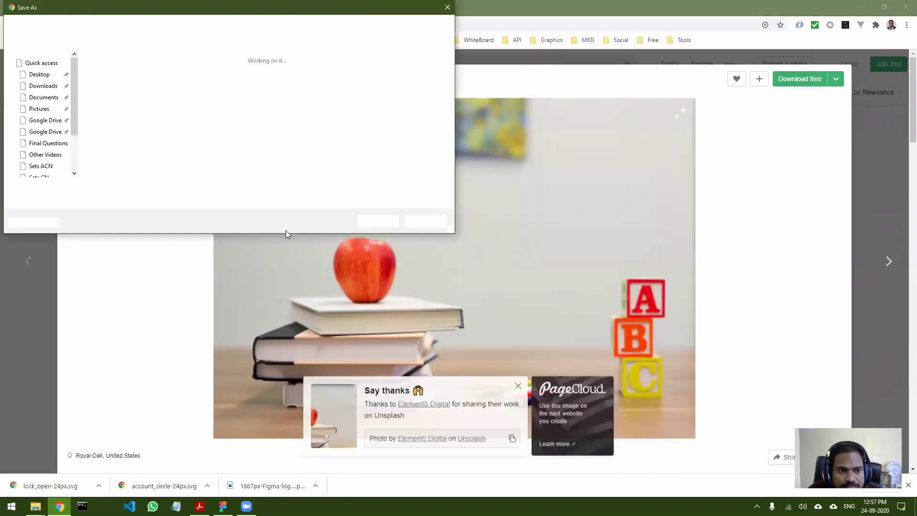
pyautogui.click(367, 220)
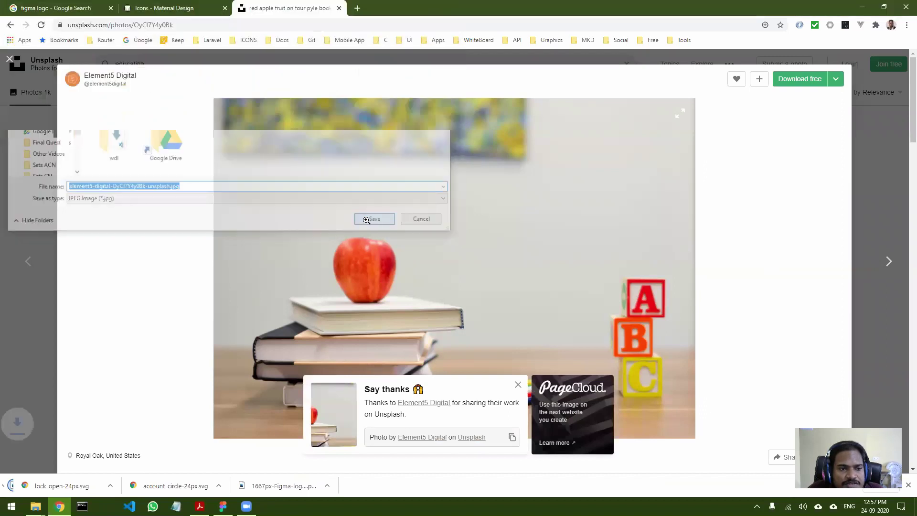
pyautogui.moveTo(14, 485); pyautogui.dragTo(370, 276)
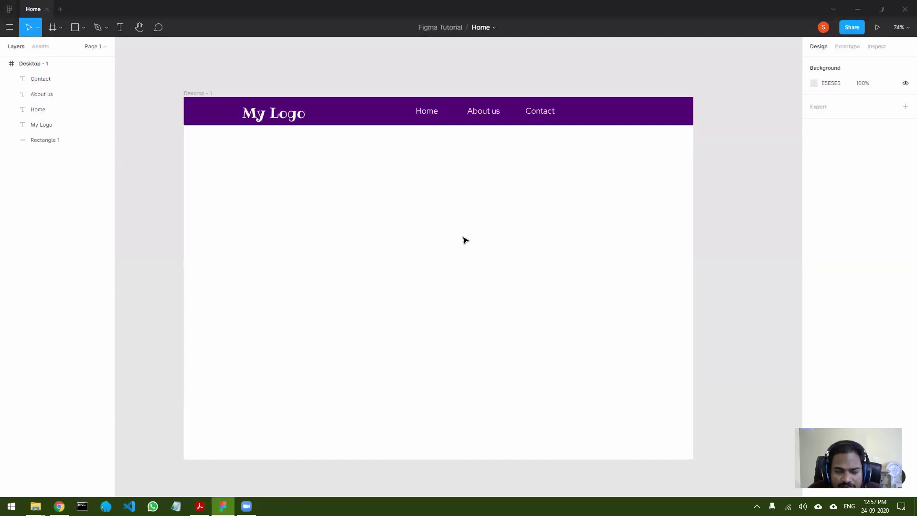
pyautogui.moveTo(466, 240); pyautogui.dragTo(461, 238)
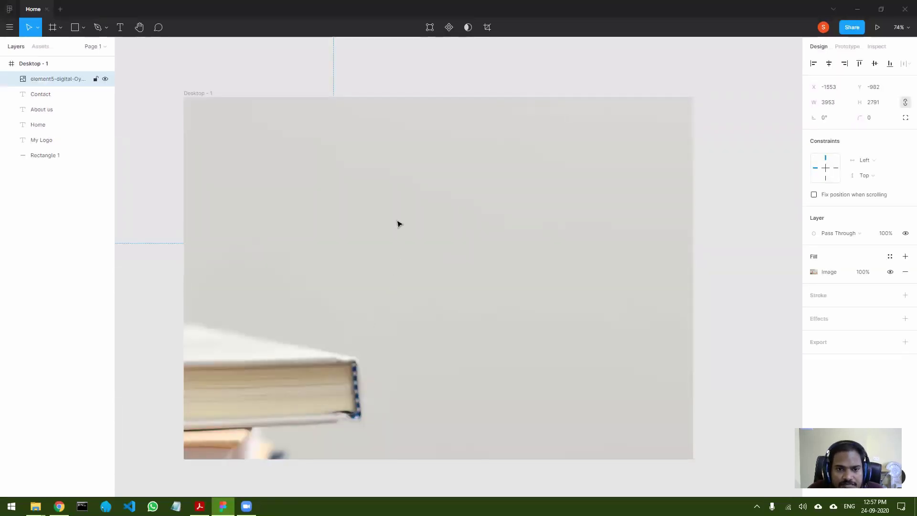
# - Fit the apple-and-books photo directly below the header at X 0, Y 80, sized 1440 by 832
pyautogui.scroll(-5, 400, 224)
pyautogui.moveTo(137, 60); pyautogui.dragTo(386, 208)
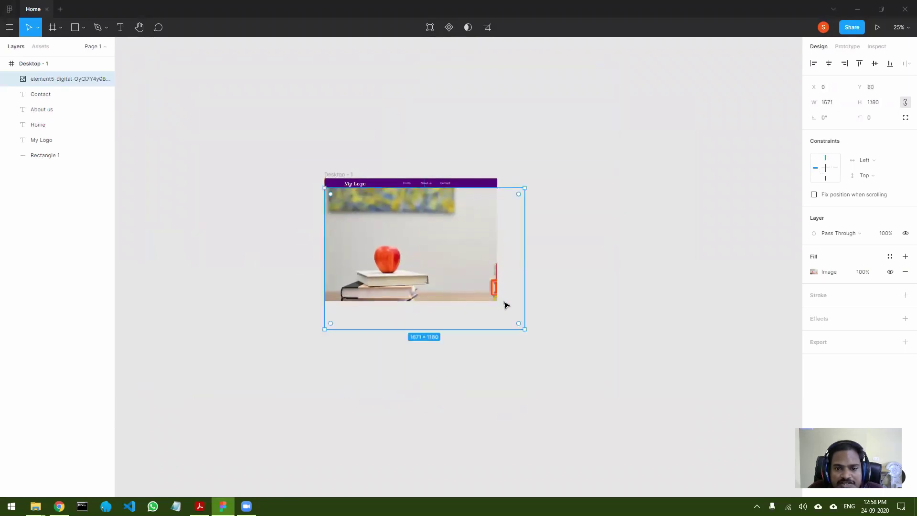
pyautogui.moveTo(524, 328); pyautogui.dragTo(467, 264)
pyautogui.scroll(5, 451, 263)
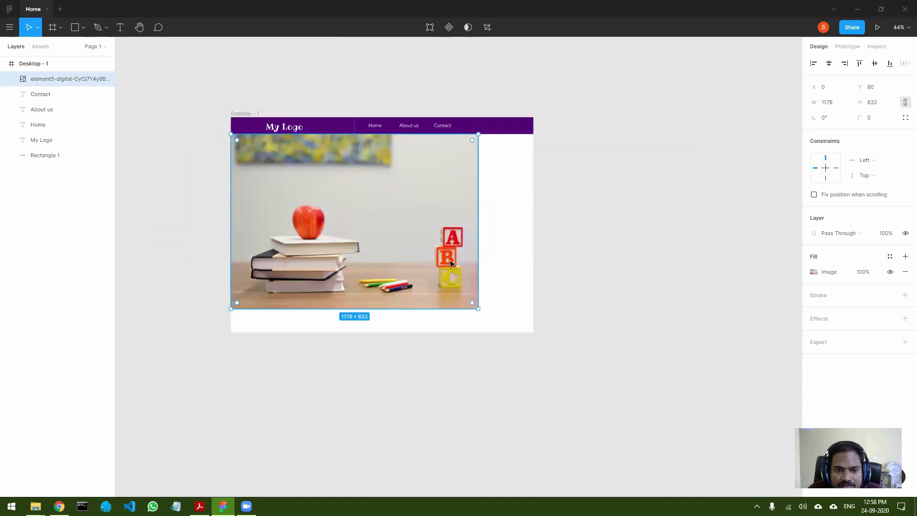
pyautogui.moveTo(484, 197); pyautogui.dragTo(550, 197)
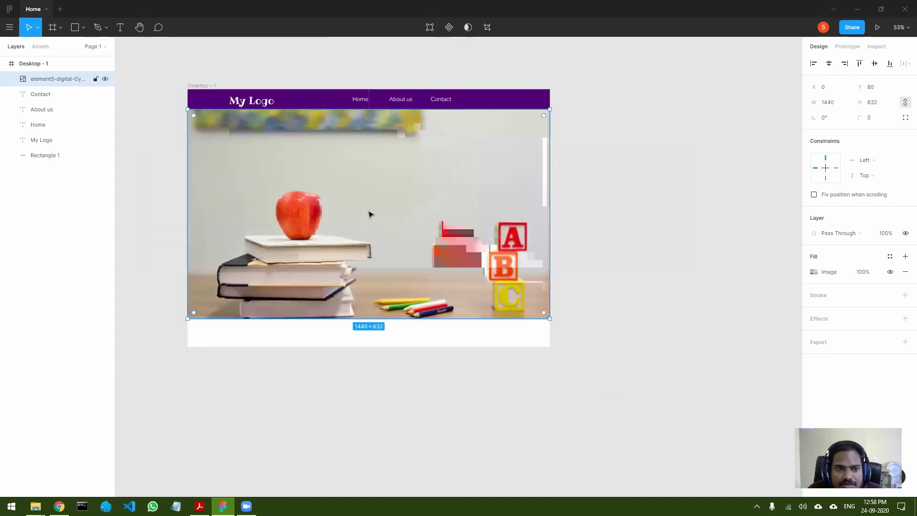
pyautogui.click(464, 331)
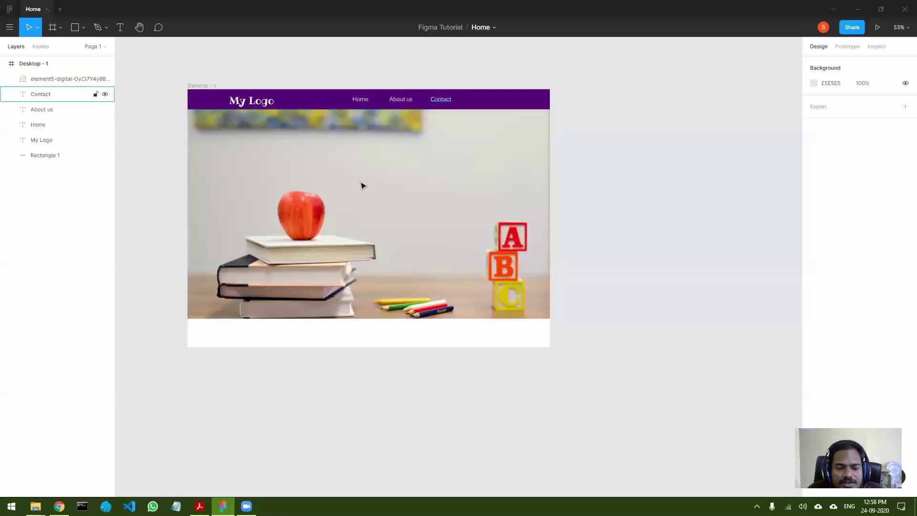
# - Add a 455 by 80 text box at X 857, Y 262 over the photo reading Rizvi College of Engineering
pyautogui.click(120, 27)
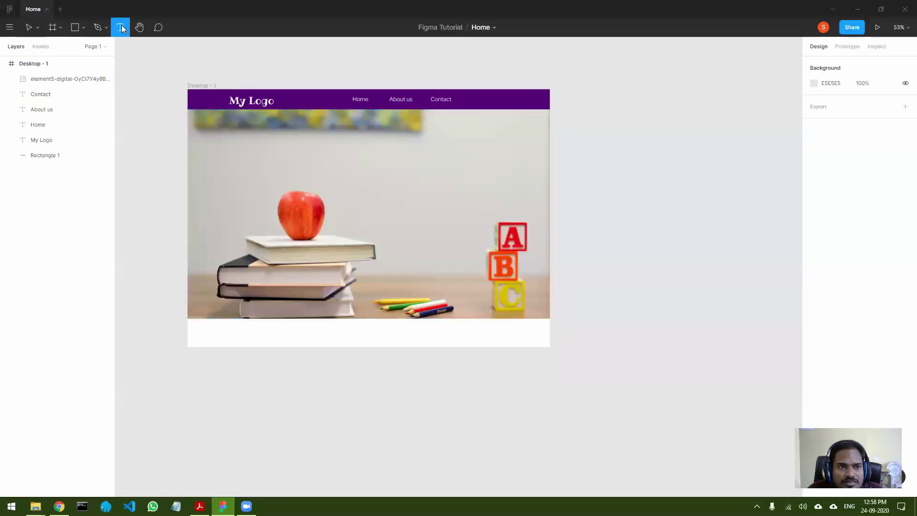
pyautogui.moveTo(502, 184); pyautogui.dragTo(518, 178)
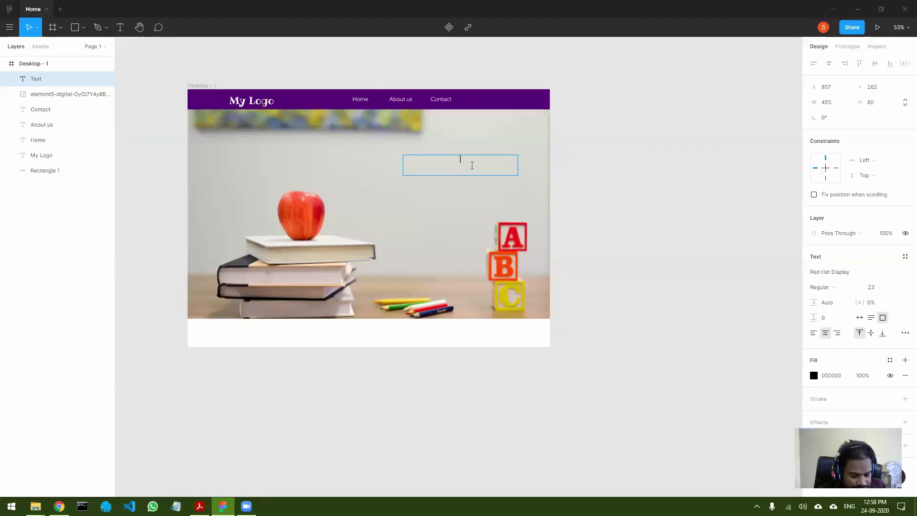
pyautogui.write('Riz')
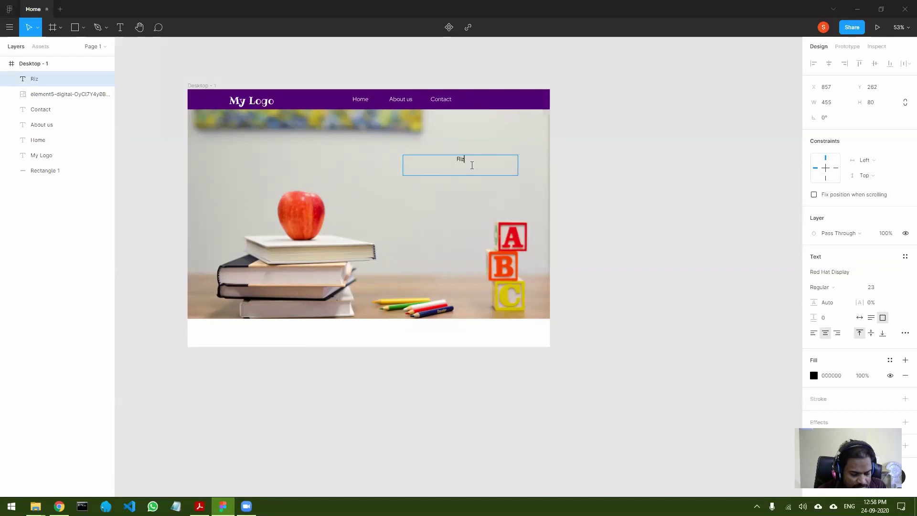
pyautogui.write('vi C')
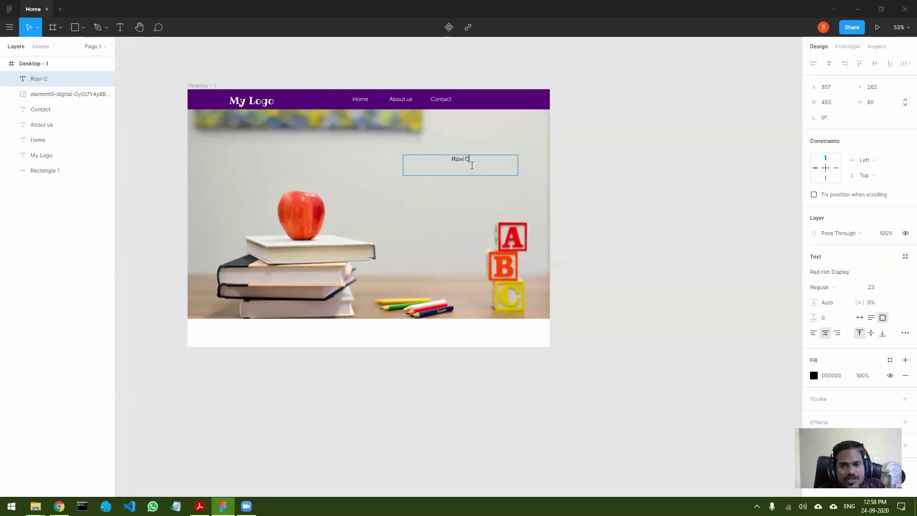
pyautogui.write('ollege o')
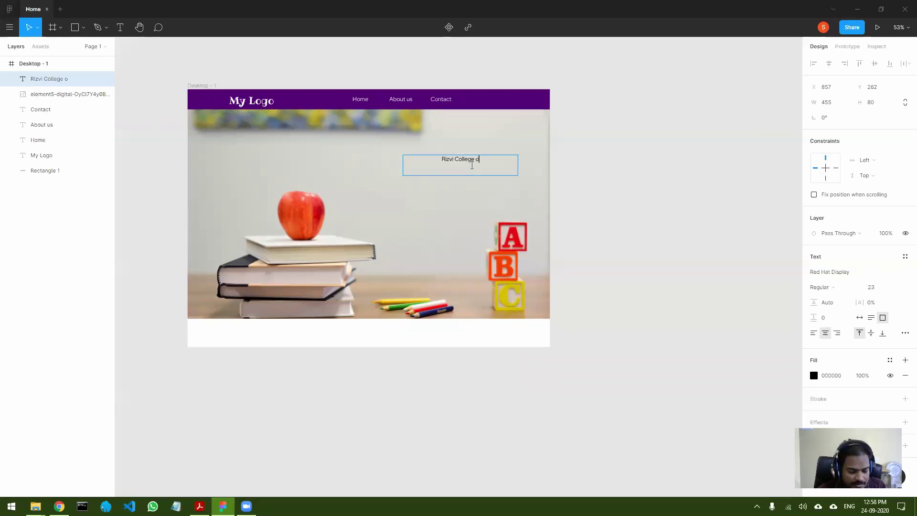
pyautogui.write('f Engineering')
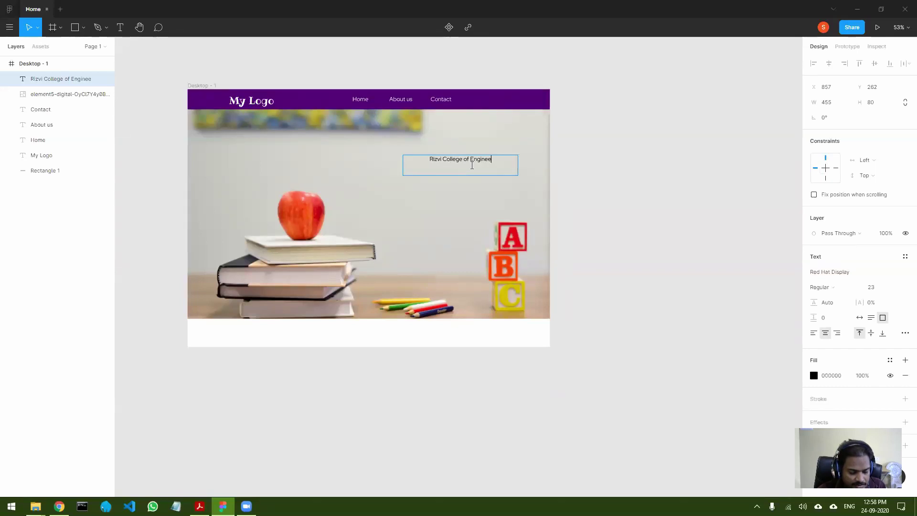
# - Change the fill color of the Rizvi College of Engineering text to dark grey 272727
pyautogui.hotkey('ctrl', 'a')
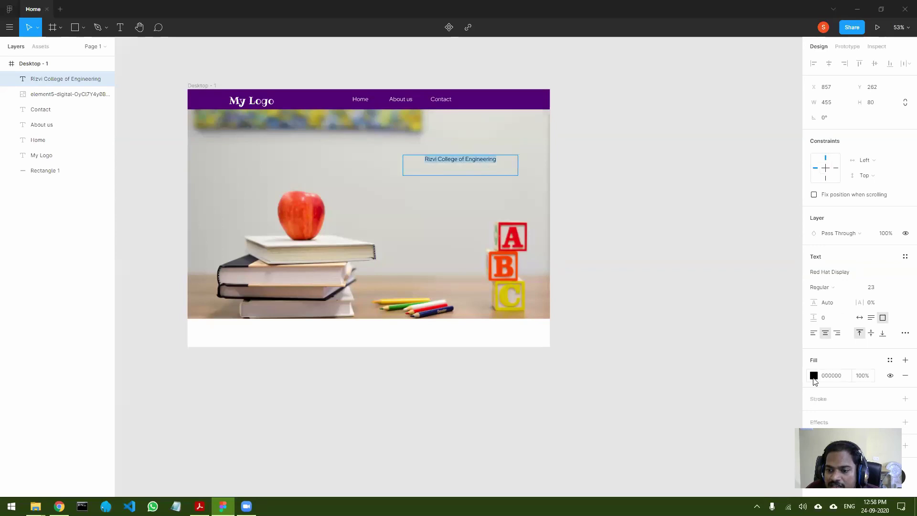
pyautogui.click(813, 375)
pyautogui.moveTo(688, 370)
pyautogui.mouseDown()
pyautogui.moveTo(686, 346)
pyautogui.moveTo(684, 358)
pyautogui.mouseUp()
pyautogui.press('Escape')
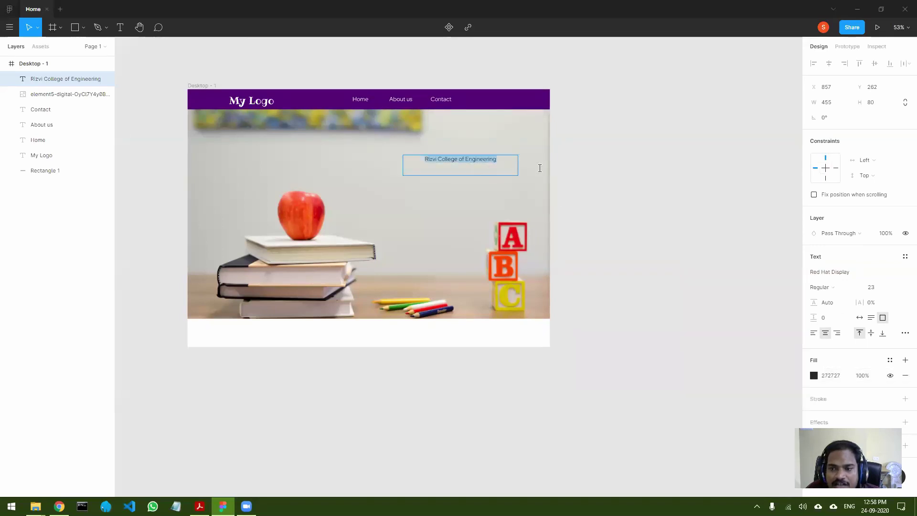
# - Increase the font size of the Rizvi College of Engineering text to 53
pyautogui.click(872, 289)
pyautogui.hotkey('shift', 'Up')
pyautogui.hotkey('shift', 'Up')
pyautogui.hotkey('shift', 'Up')
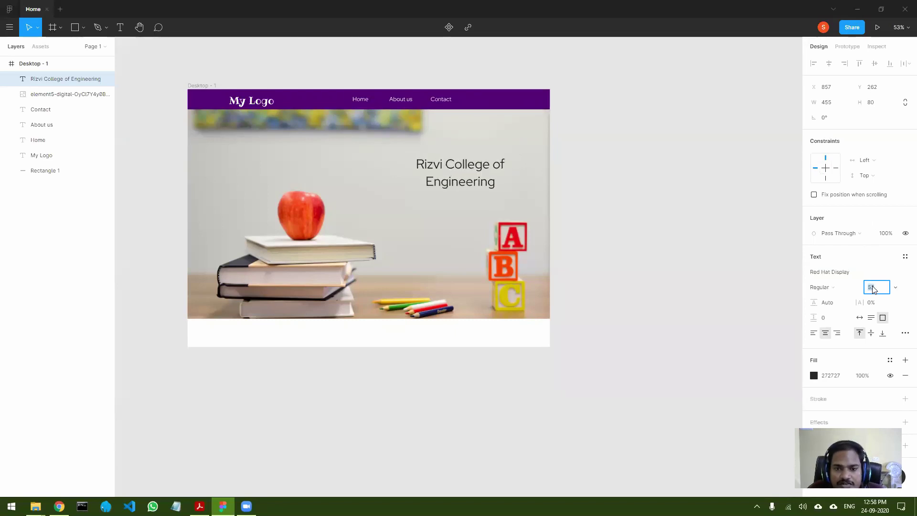
# - Increase the font size of the Rizvi College of Engineering heading to 58
pyautogui.hotkey('shift', 'Up')
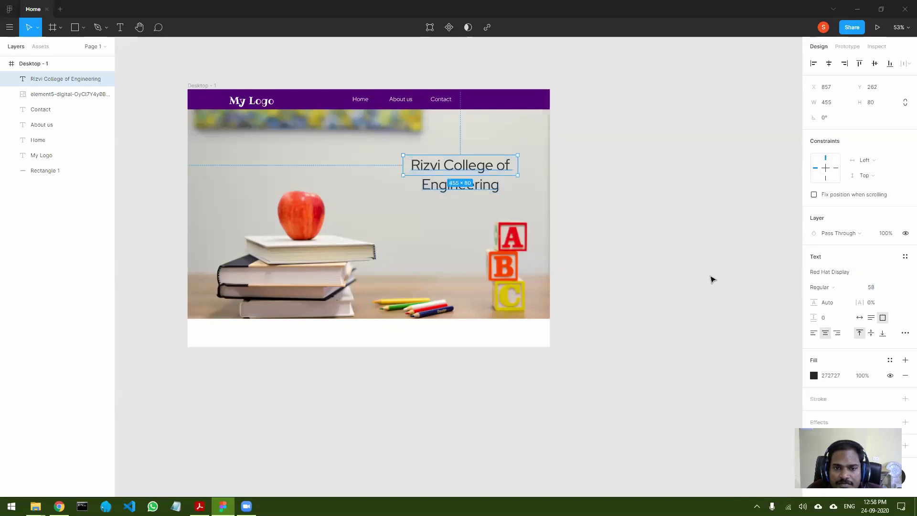
pyautogui.click(493, 385)
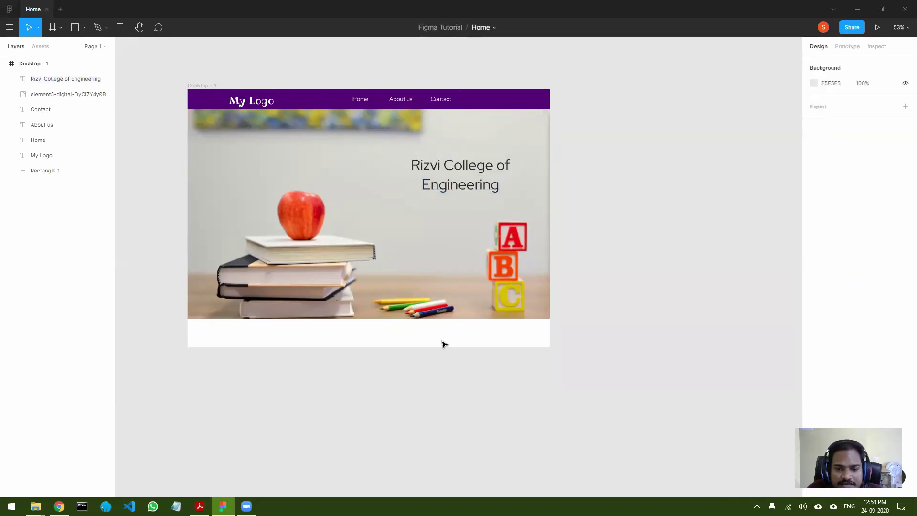
# - Extend the Desktop - 1 frame downward to leave a large blank white area below the hero photo
pyautogui.click(205, 112)
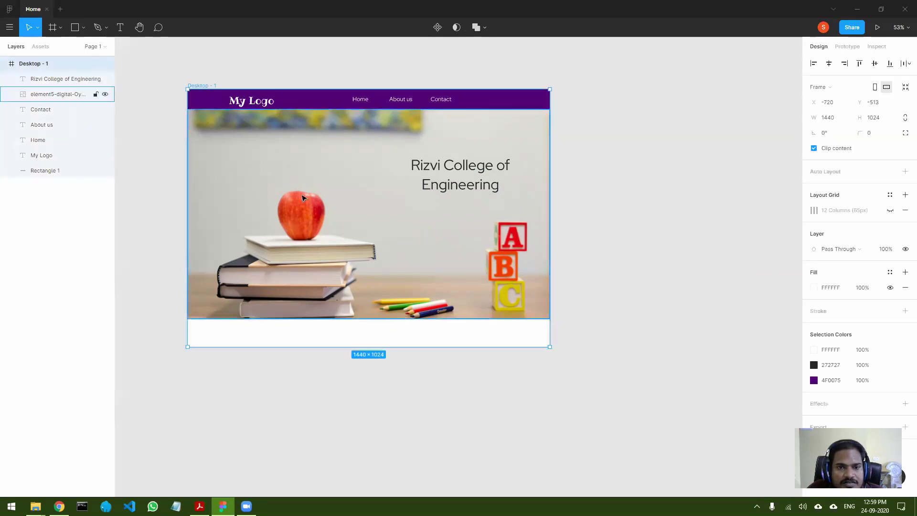
pyautogui.scroll(-3, 414, 266)
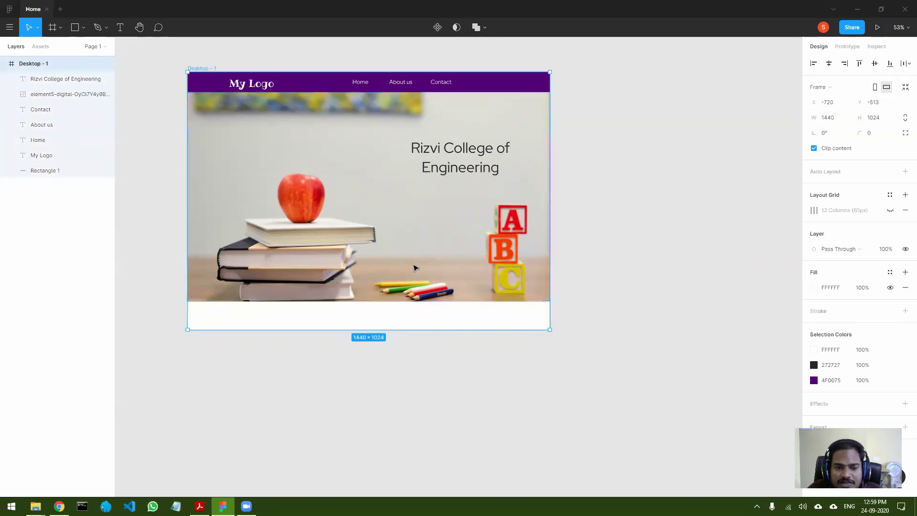
pyautogui.moveTo(364, 294); pyautogui.dragTo(362, 470)
pyautogui.click(373, 321)
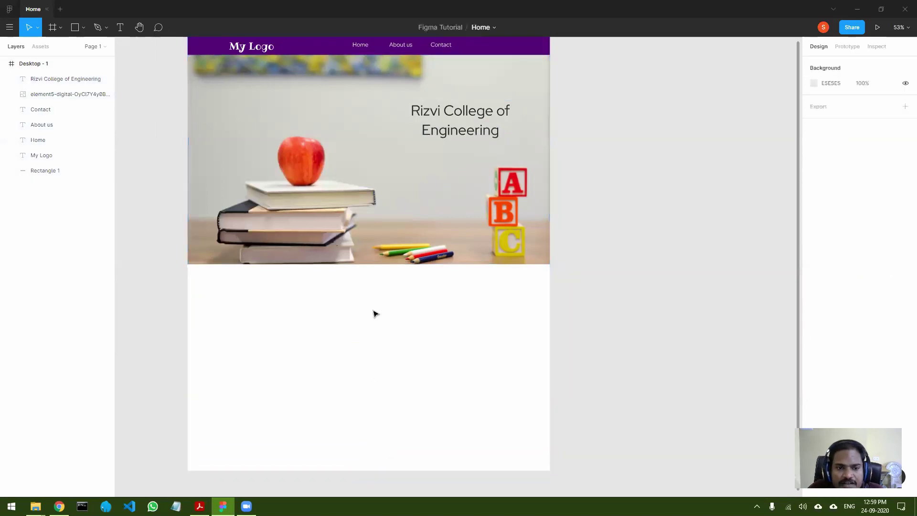
pyautogui.scroll(2, 323, 264)
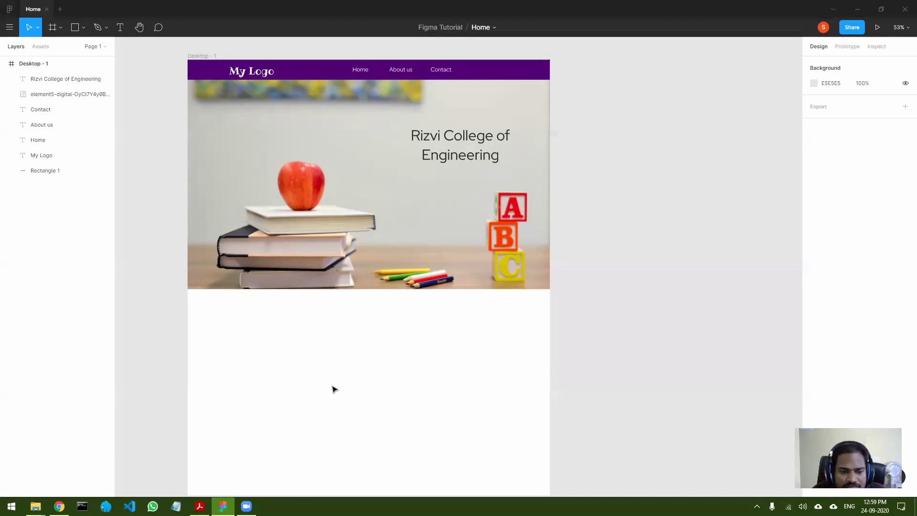
# - Switch to Chrome, close the open Unsplash photo and search the site for face
pyautogui.click(59, 506)
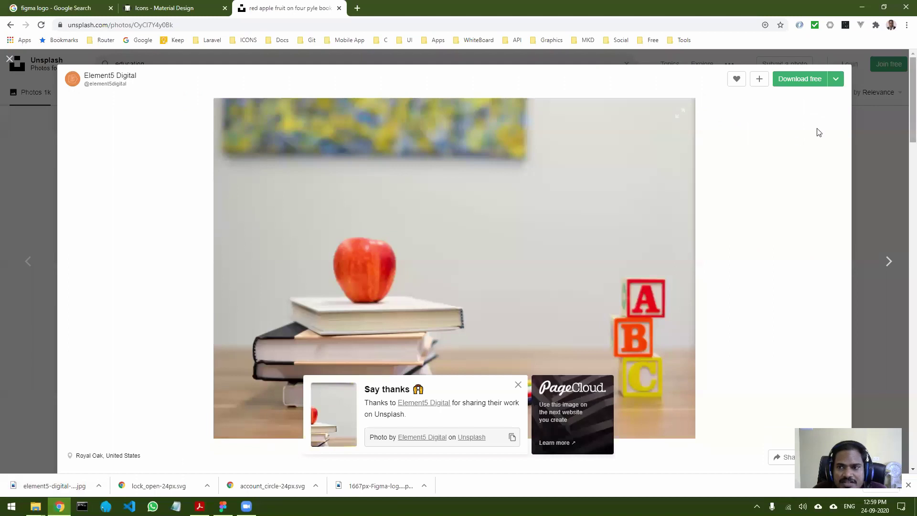
pyautogui.click(10, 59)
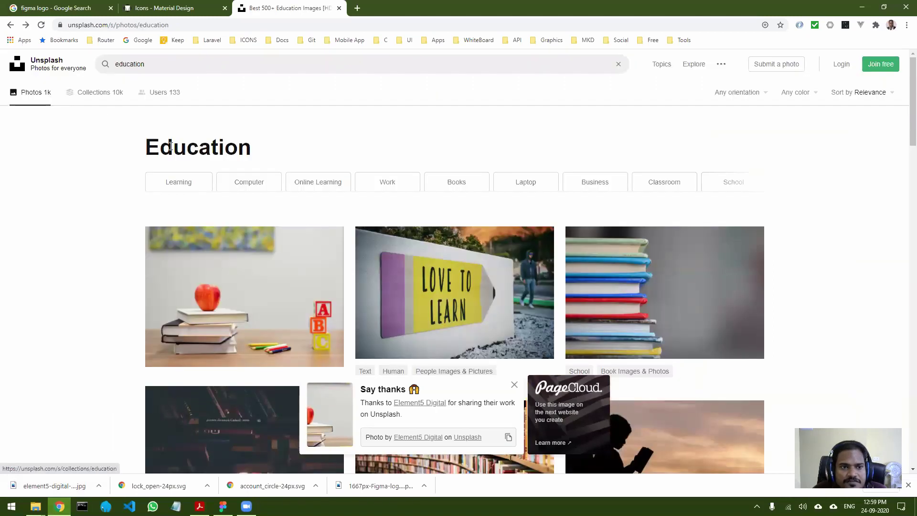
pyautogui.doubleClick(141, 67)
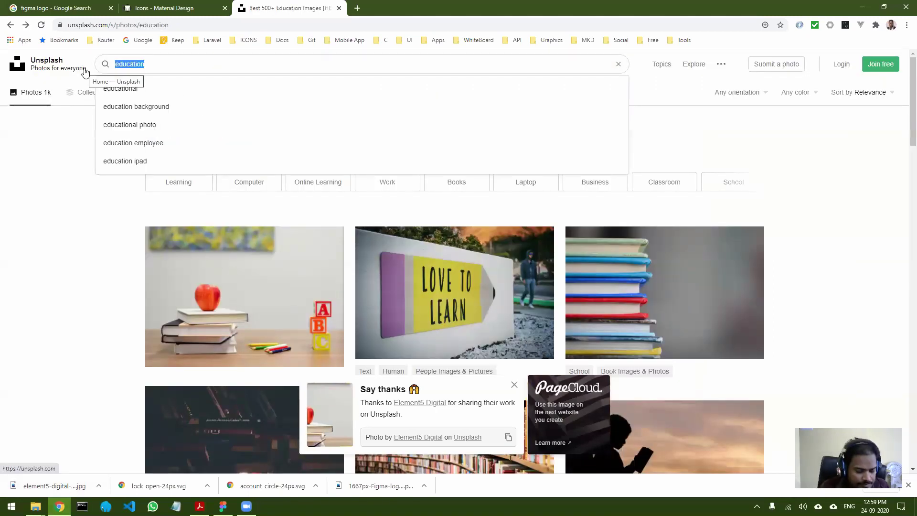
pyautogui.write('face')
pyautogui.press('Return')
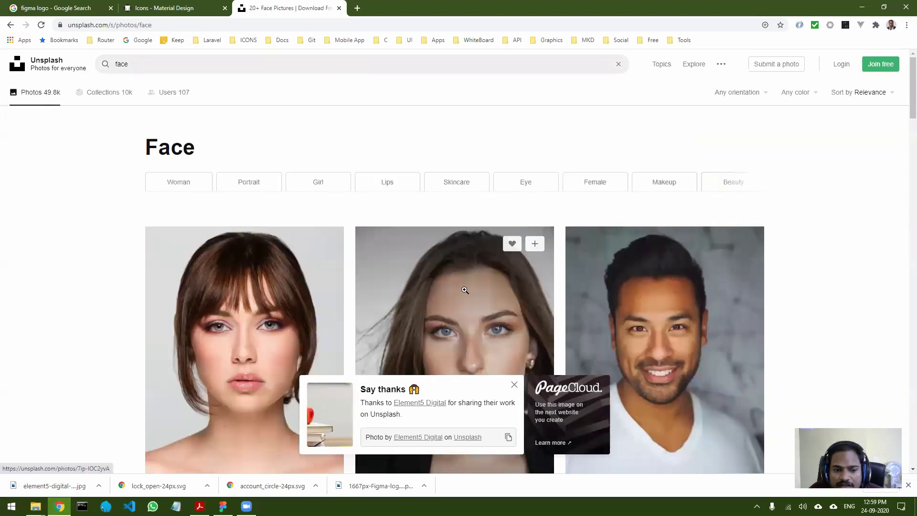
# - Download the portrait of the smiling man in a white V-neck shirt as a JPEG to the Desktop folder
pyautogui.scroll(-7, 462, 289)
pyautogui.scroll(-6, 467, 289)
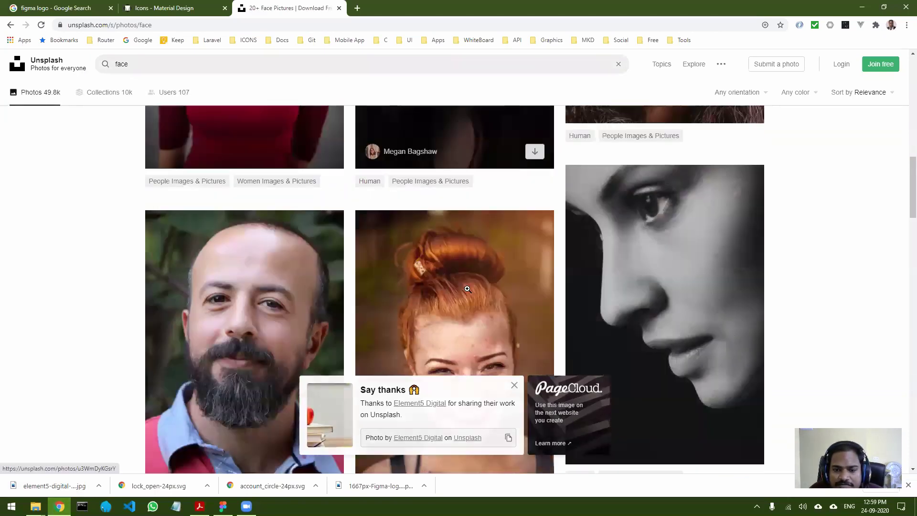
pyautogui.scroll(15, 468, 289)
pyautogui.click(721, 344)
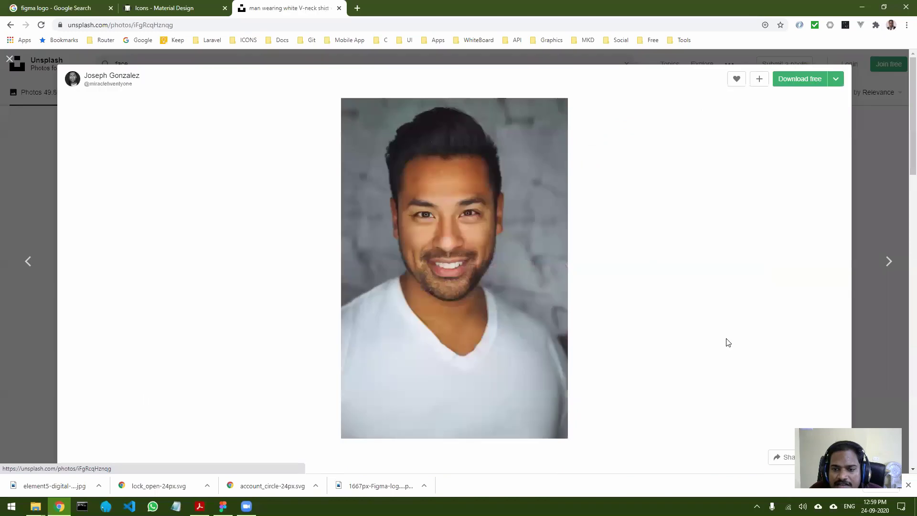
pyautogui.click(799, 79)
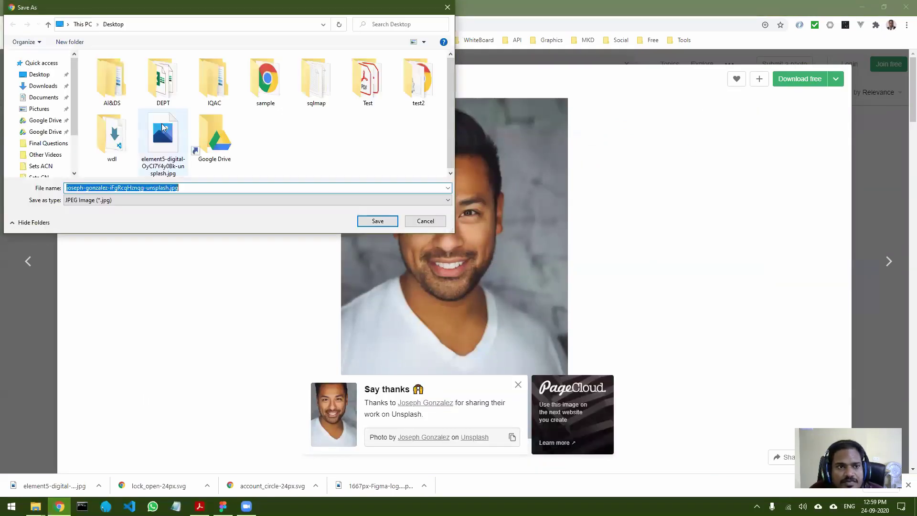
pyautogui.click(377, 221)
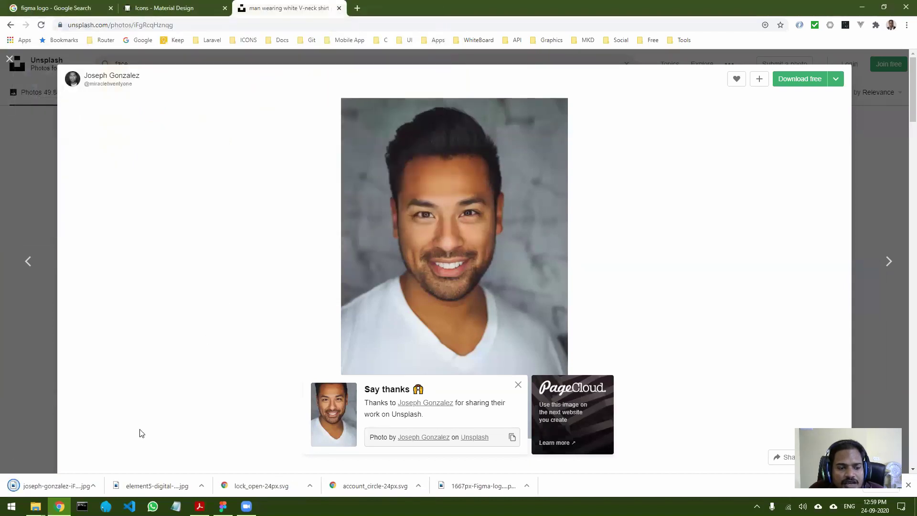
# - Switch to Figma, paste the man's portrait into the page and scale it down proportionally to 224 by 336 below the hero photo
pyautogui.hotkey('alt', 'Tab')
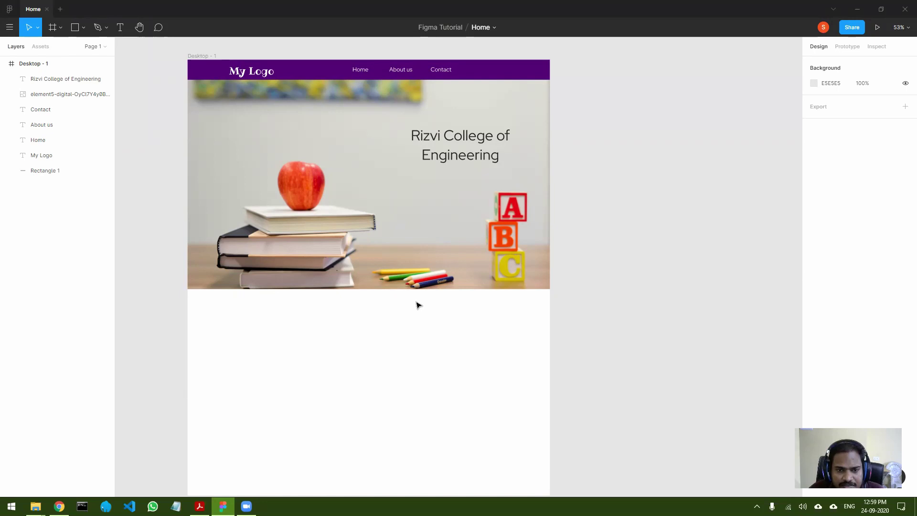
pyautogui.hotkey('ctrl', 'v')
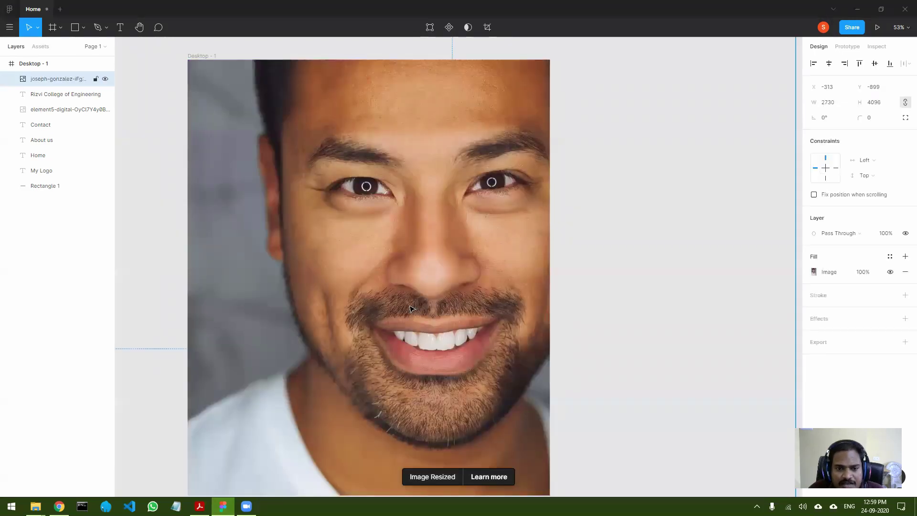
pyautogui.scroll(-5, 411, 309)
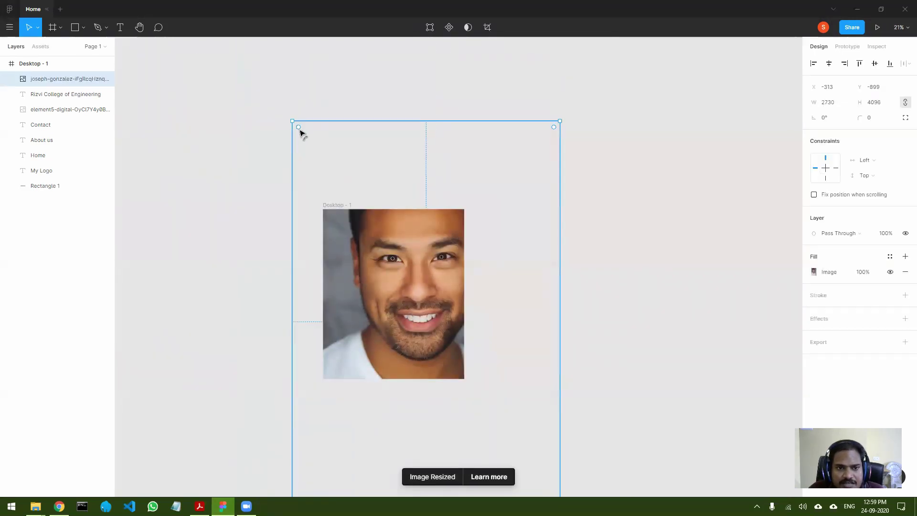
pyautogui.moveTo(291, 119); pyautogui.dragTo(480, 403)
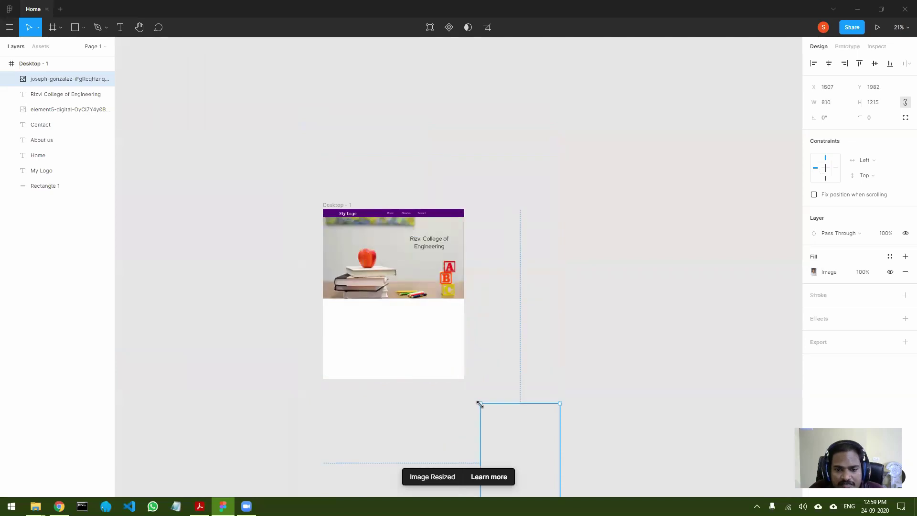
pyautogui.moveTo(522, 443); pyautogui.dragTo(391, 345)
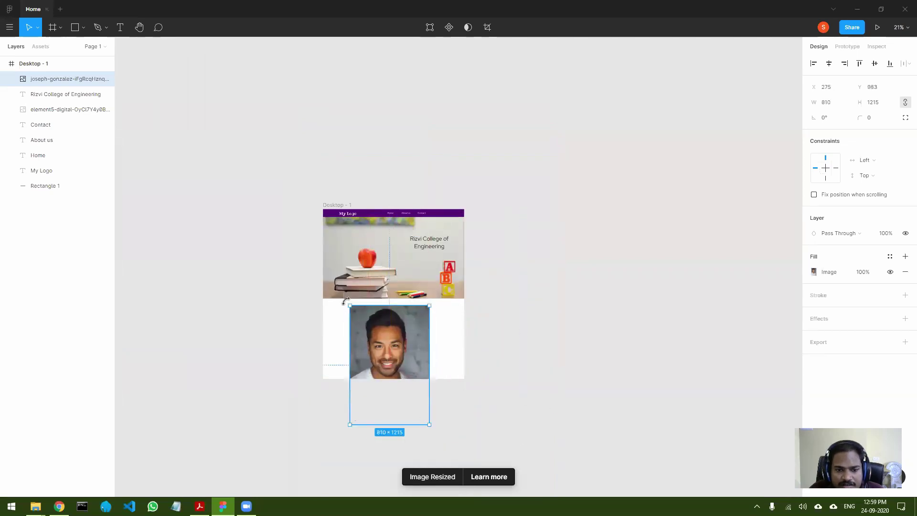
pyautogui.moveTo(350, 305); pyautogui.dragTo(385, 328)
pyautogui.scroll(5, 389, 327)
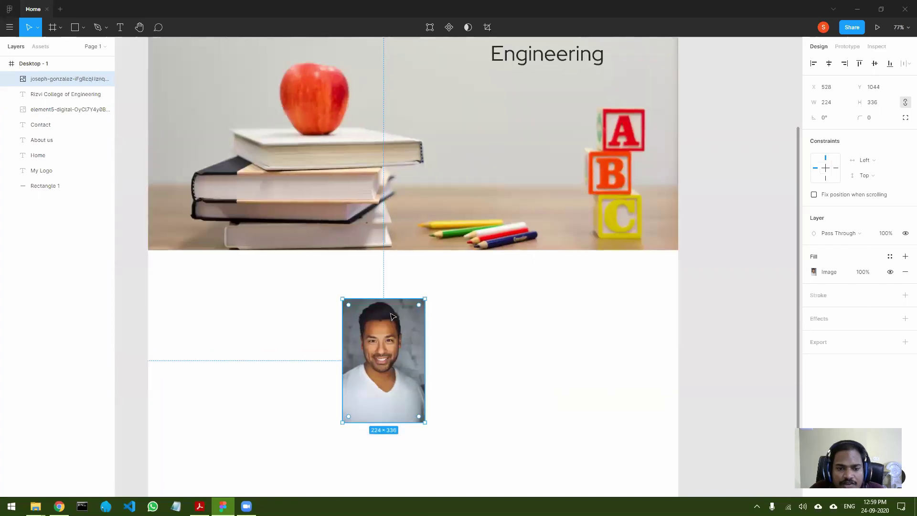
# - Reposition the portrait at about X 790, Y 980 in the blank area below the hero photo
pyautogui.moveTo(406, 362); pyautogui.dragTo(414, 347)
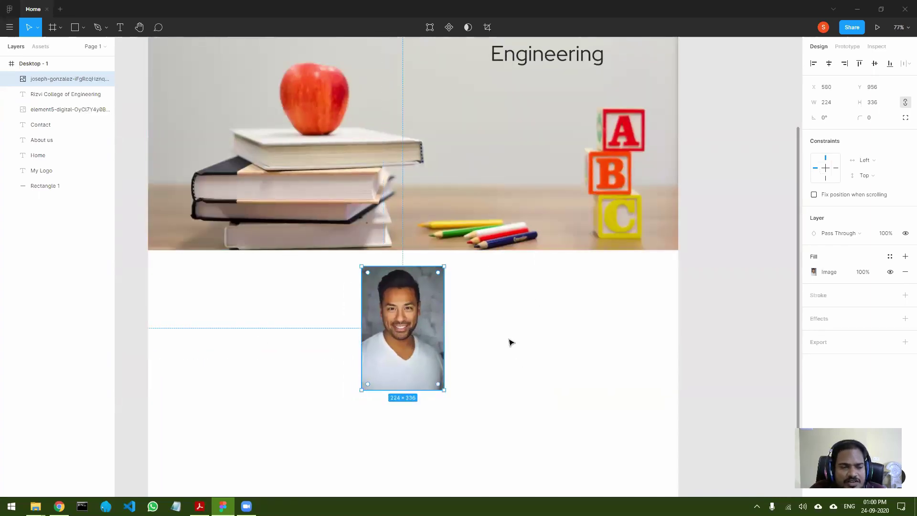
pyautogui.moveTo(405, 336); pyautogui.dragTo(404, 341)
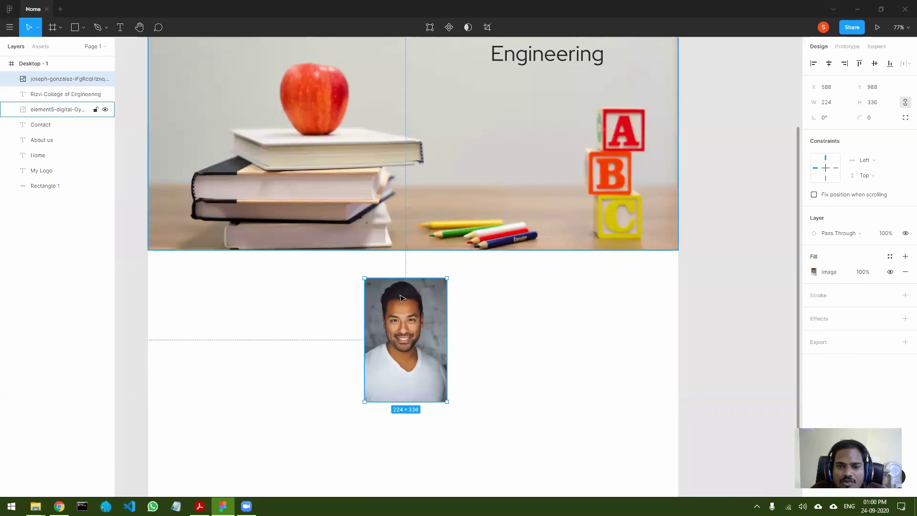
pyautogui.moveTo(400, 338); pyautogui.dragTo(474, 335)
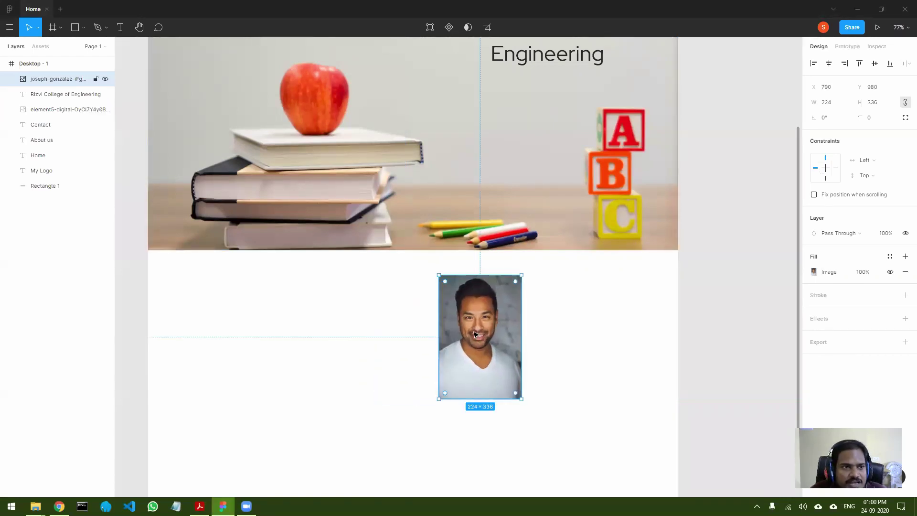
pyautogui.click(66, 260)
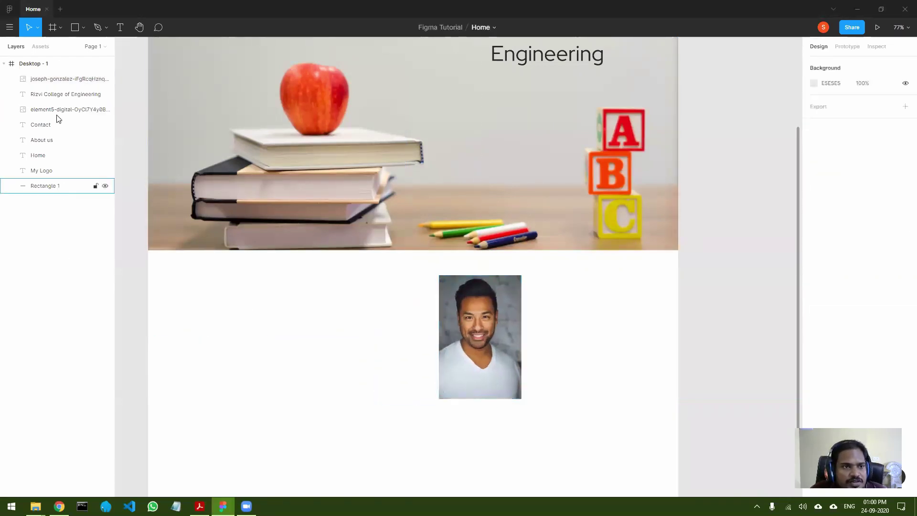
# - Draw a circle about 194 by 194 and place it beside the portrait at about X 403, Y 1025
pyautogui.click(83, 28)
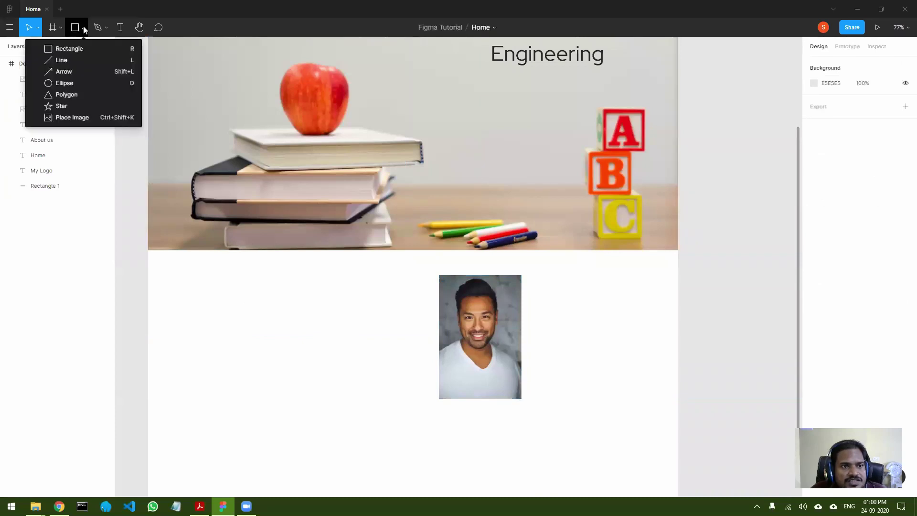
pyautogui.click(66, 83)
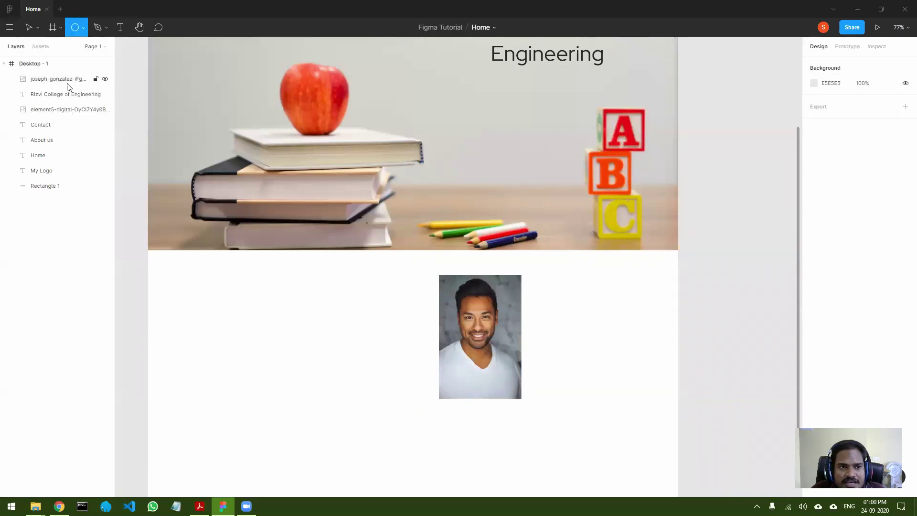
pyautogui.moveTo(273, 320); pyautogui.dragTo(344, 388)
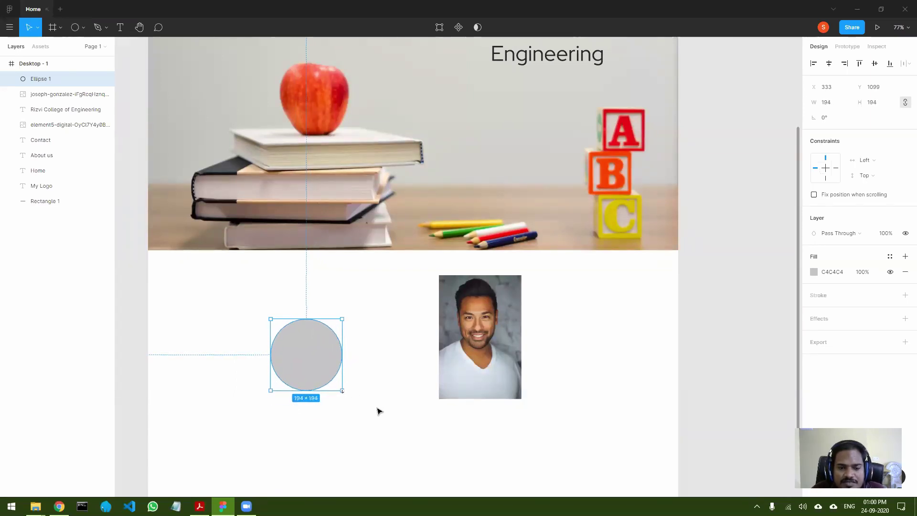
pyautogui.moveTo(308, 350); pyautogui.dragTo(333, 327)
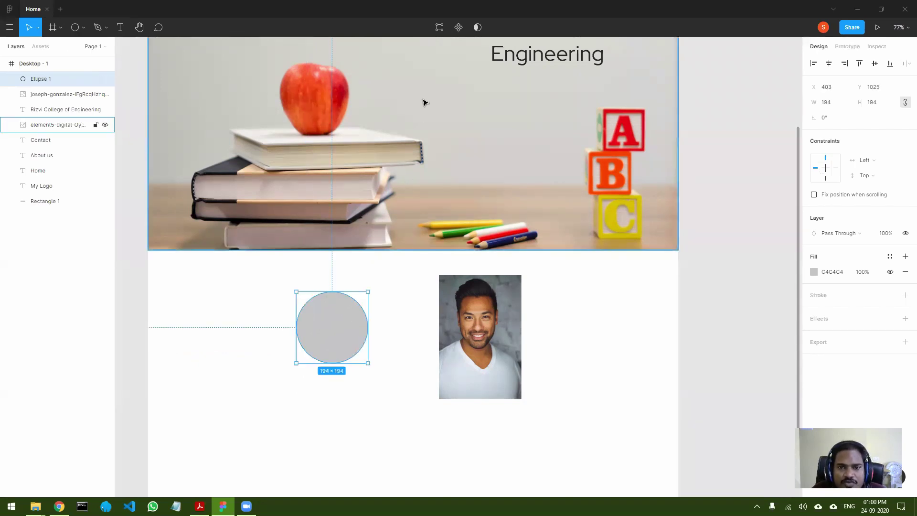
# - Turn the circle into a mask and group it with the man's portrait
pyautogui.click(477, 28)
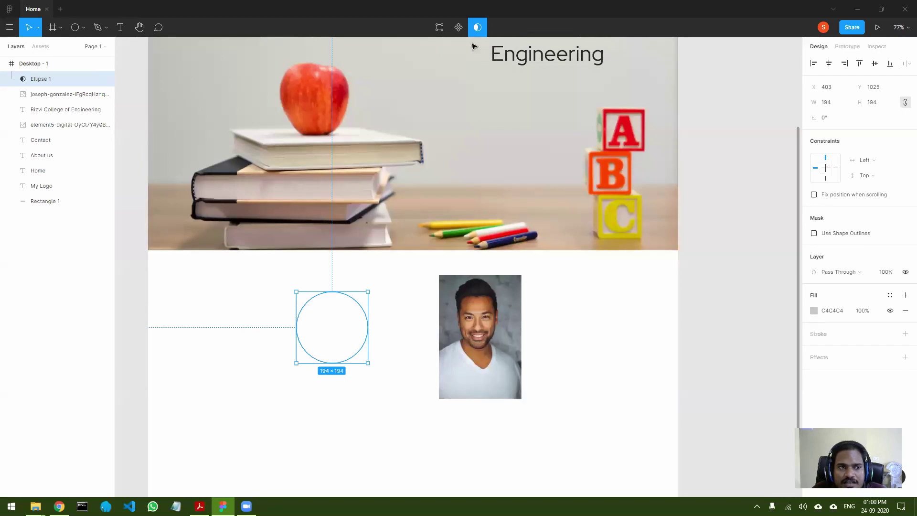
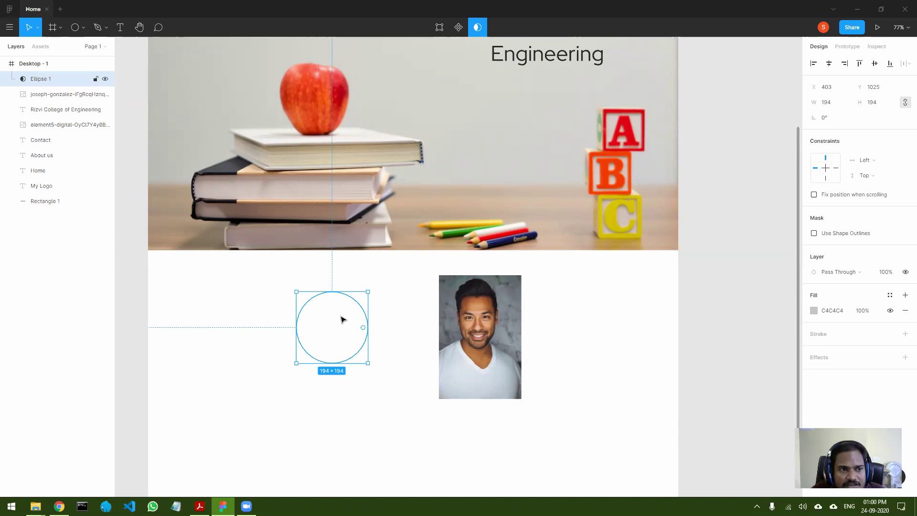
pyautogui.keyDown('shift'); pyautogui.click(491, 329); pyautogui.keyUp('shift')
pyautogui.rightClick(492, 329)
pyautogui.click(515, 315)
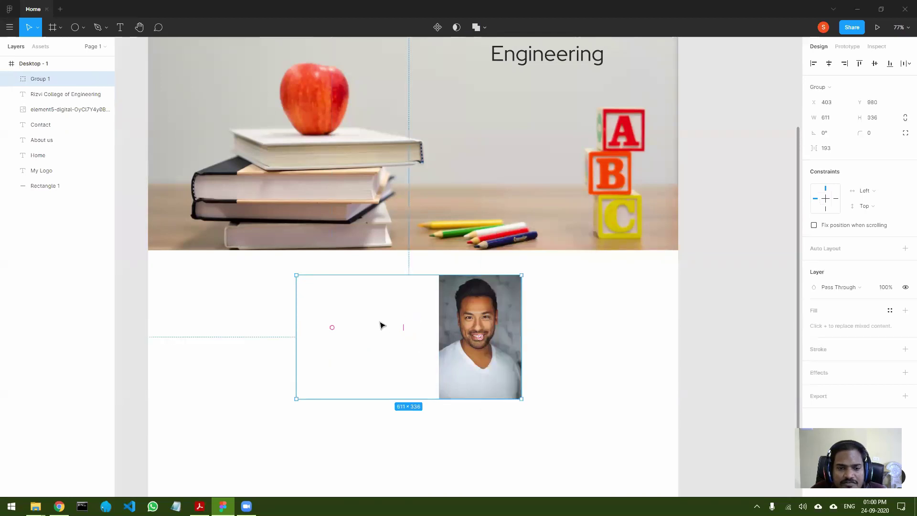
# - Expand Group 1 in the layer list and move the portrait above the Ellipse 1 mask
pyautogui.click(12, 78)
pyautogui.click(55, 95)
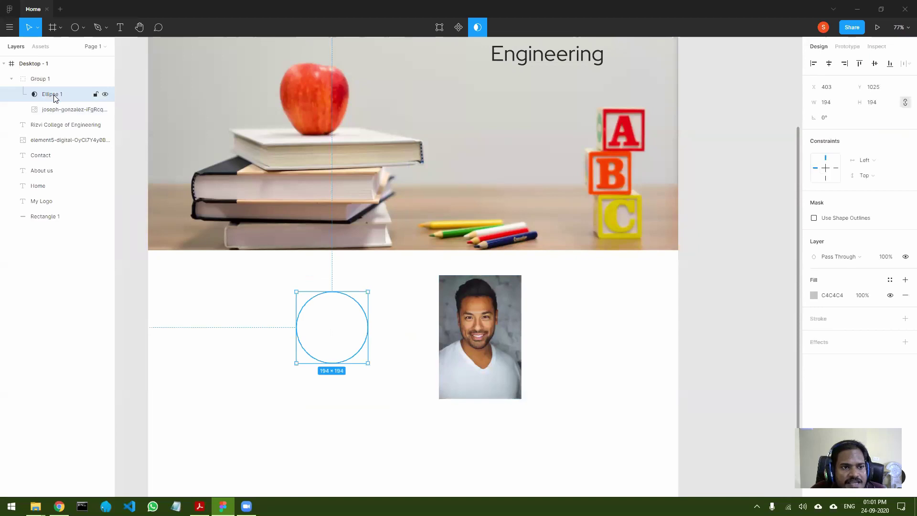
pyautogui.click(55, 107)
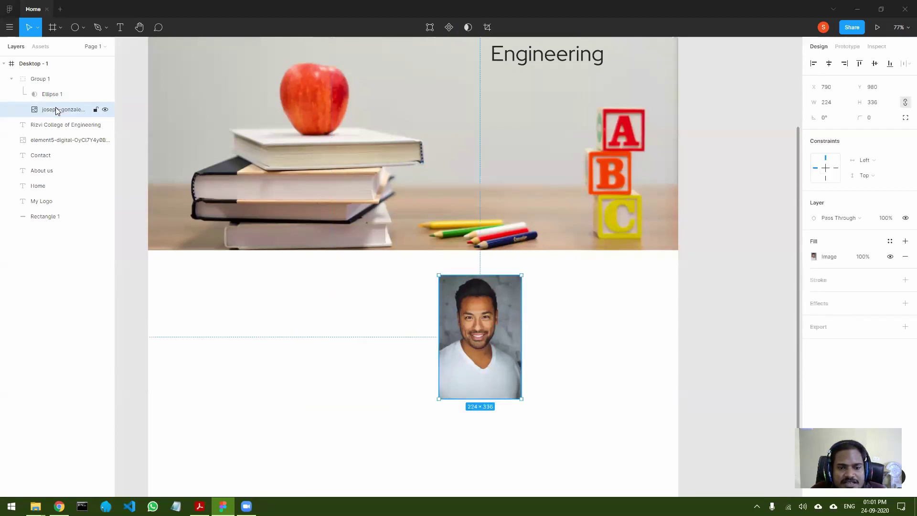
pyautogui.click(56, 101)
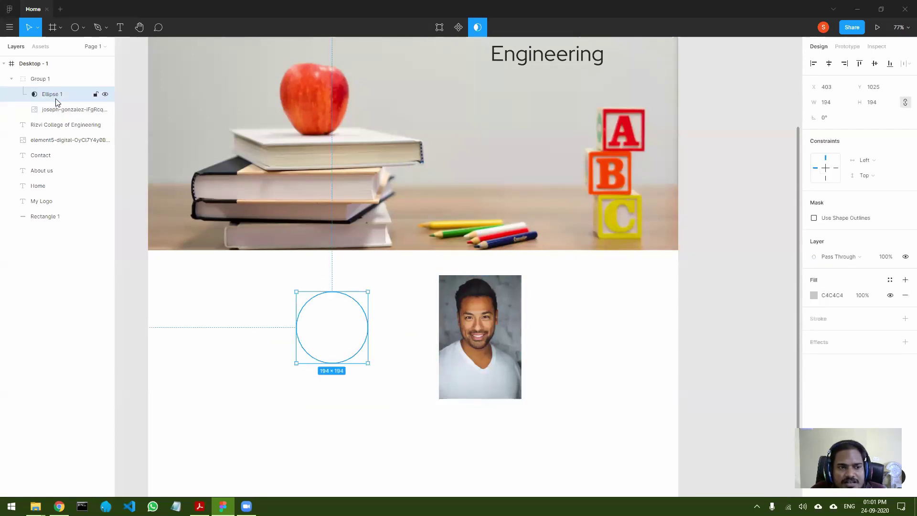
pyautogui.click(56, 108)
pyautogui.click(55, 98)
pyautogui.moveTo(58, 109); pyautogui.dragTo(56, 94)
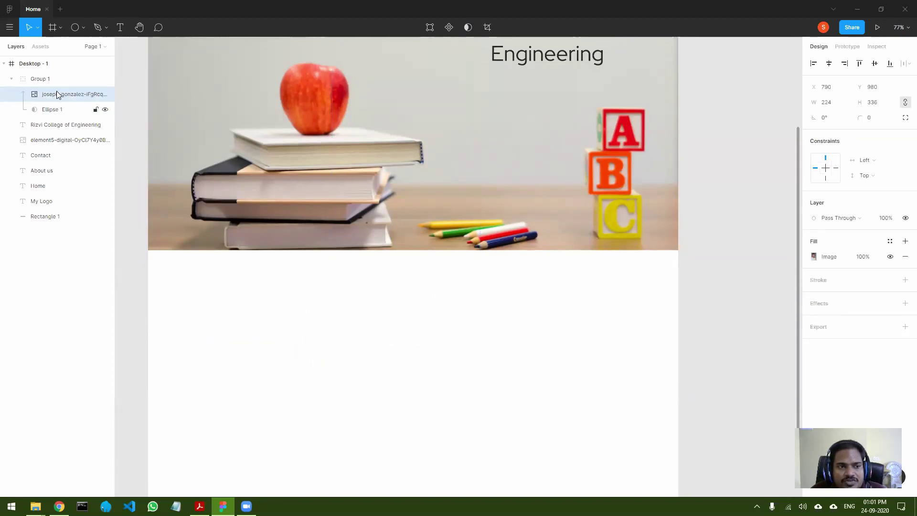
# - Move the portrait image inside Group 1 to about X 396, Y 993 so the face sits within the circular mask
pyautogui.click(57, 94)
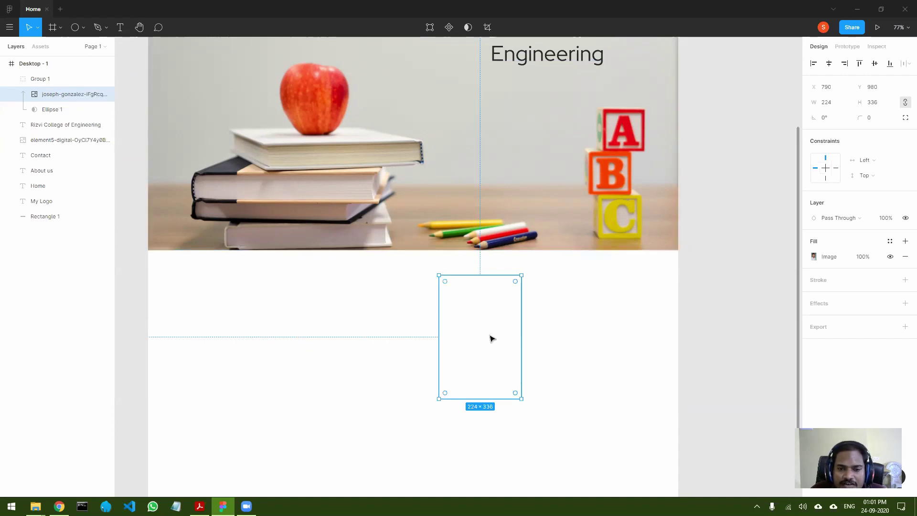
pyautogui.moveTo(488, 338); pyautogui.dragTo(343, 342)
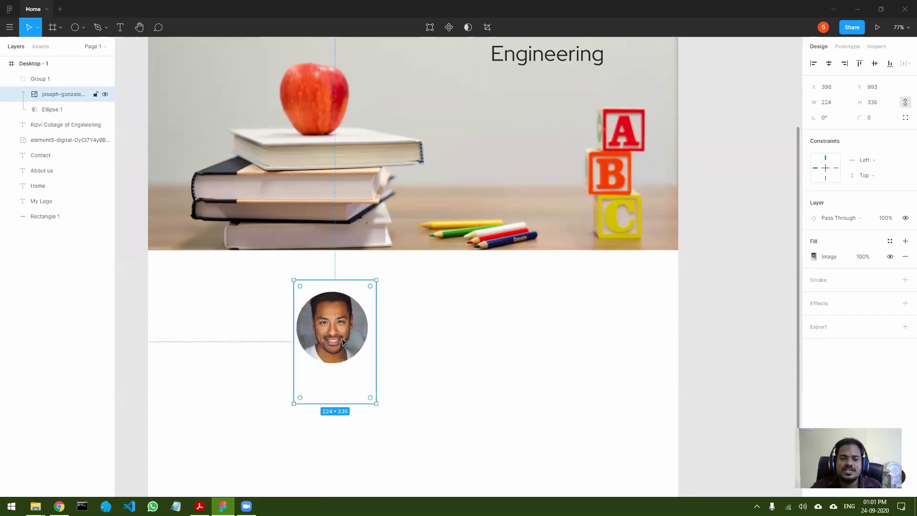
pyautogui.click(470, 359)
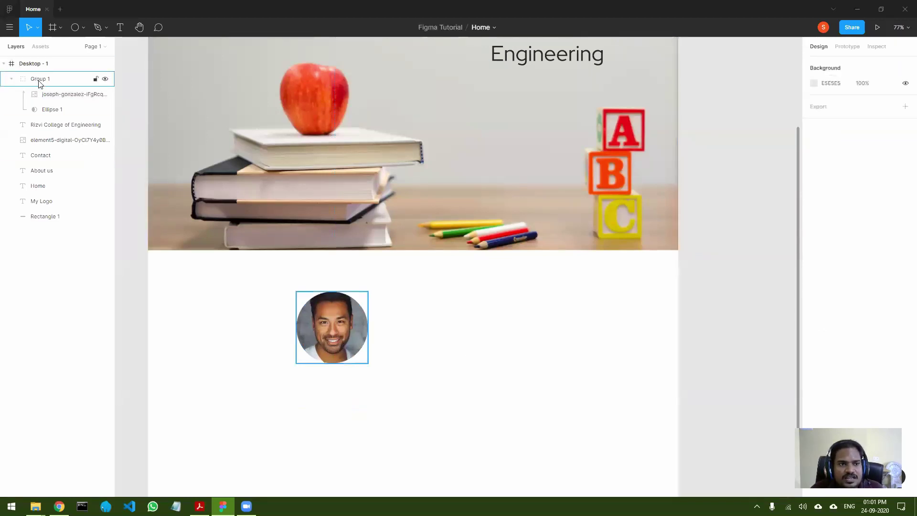
# - Reposition the masked portrait group to about X 153, Y 1003 below the hero photo
pyautogui.click(329, 324)
pyautogui.moveTo(342, 335); pyautogui.dragTo(245, 330)
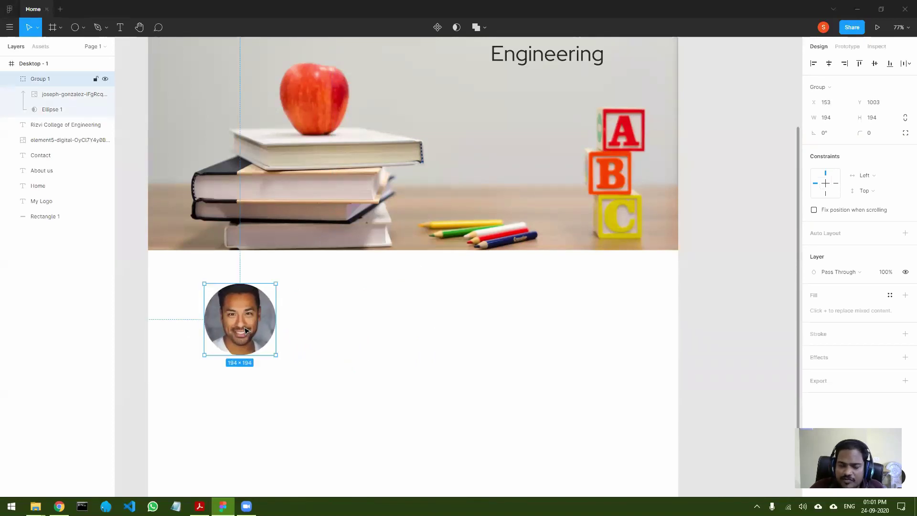
pyautogui.click(296, 403)
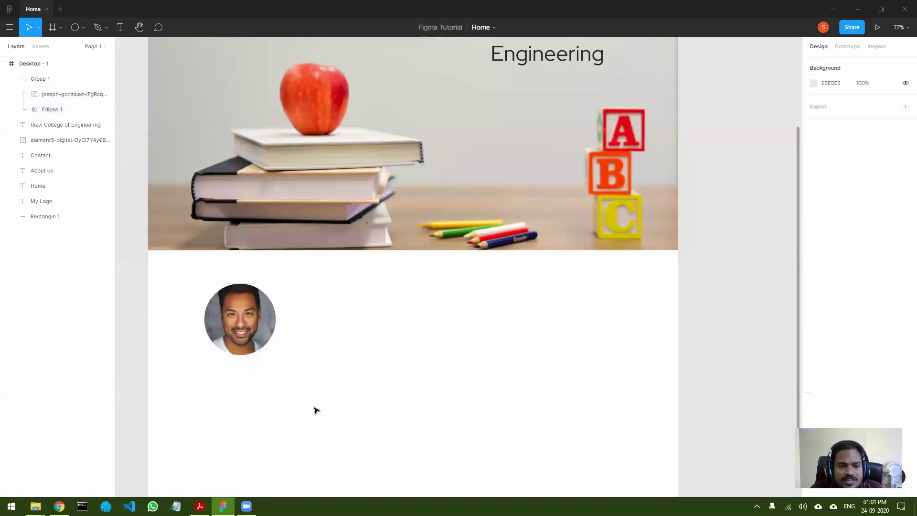
# - Add a text box about 306 by 44 directly beneath the circular portrait containing the person's name
pyautogui.click(120, 28)
pyautogui.moveTo(185, 366); pyautogui.dragTo(298, 378)
pyautogui.write('Jon Doe')
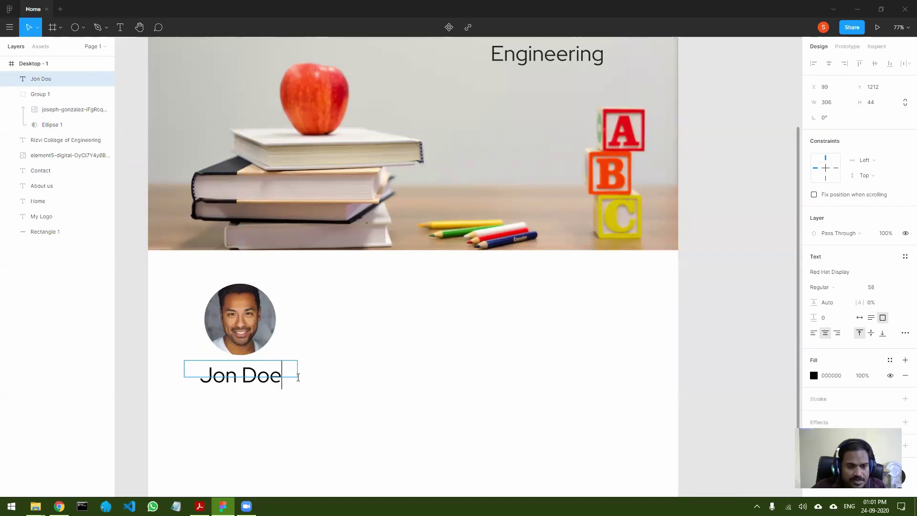
pyautogui.press('Escape')
pyautogui.click(341, 396)
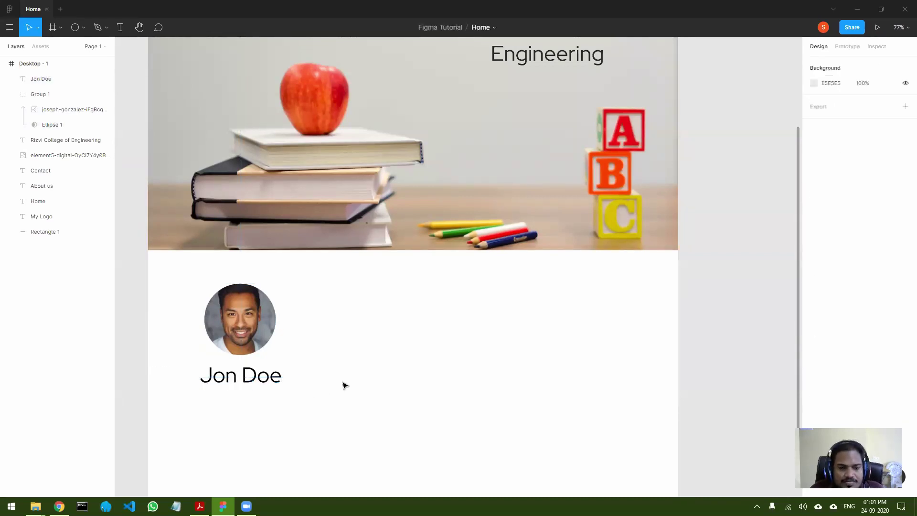
# - Add a text box about 341 by 36 below the name reading "Director"
pyautogui.click(120, 27)
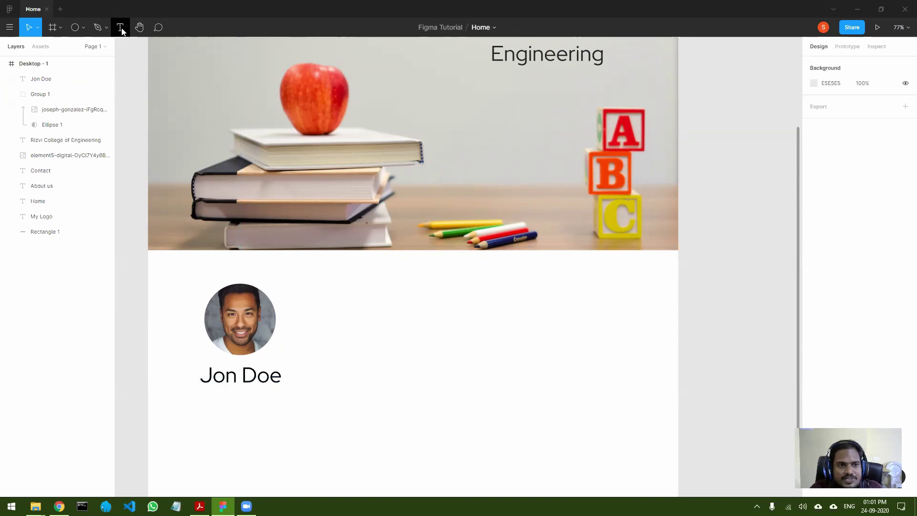
pyautogui.moveTo(180, 390); pyautogui.dragTo(306, 404)
pyautogui.write('Director')
# - Reduce the font size of the Director text to about 27 and move it up just under the name
pyautogui.hotkey('ctrl', 'a')
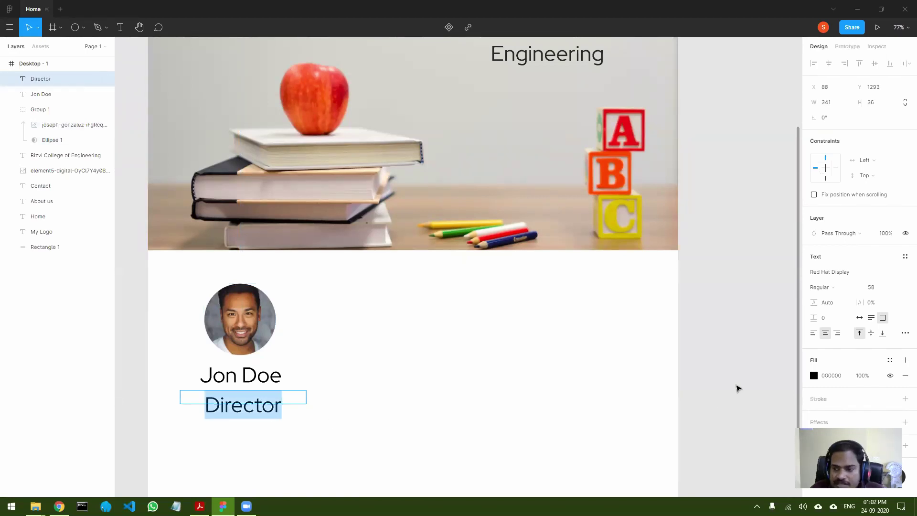
pyautogui.click(876, 288)
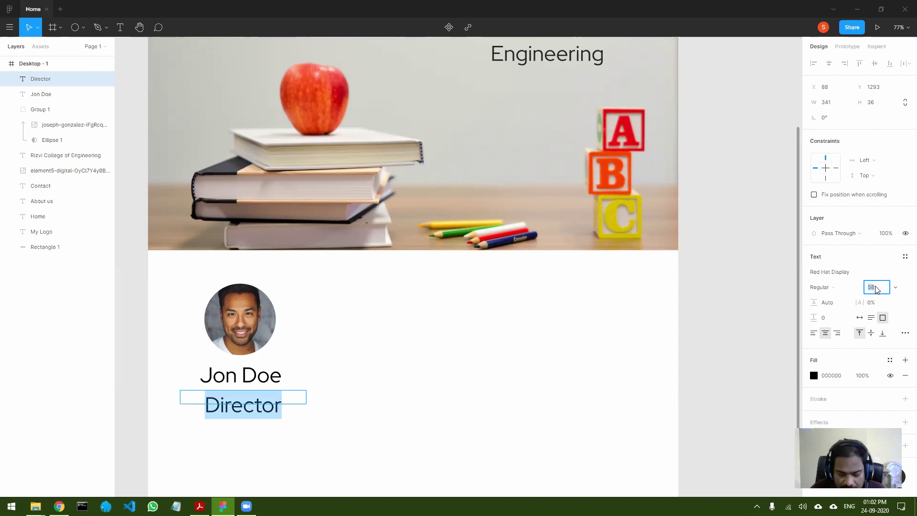
pyautogui.press('Down')
pyautogui.press('Down')
pyautogui.press('Down')
pyautogui.press('Down')
pyautogui.press('Down')
pyautogui.press('Down')
pyautogui.press('Down')
pyautogui.press('Down')
pyautogui.press('Down')
pyautogui.press('Down')
pyautogui.press('Down')
pyautogui.press('Down')
pyautogui.press('Down')
pyautogui.press('Down')
pyautogui.press('Down')
pyautogui.press('Down')
pyautogui.press('Down')
pyautogui.press('Down')
pyautogui.press('Down')
pyautogui.press('Down')
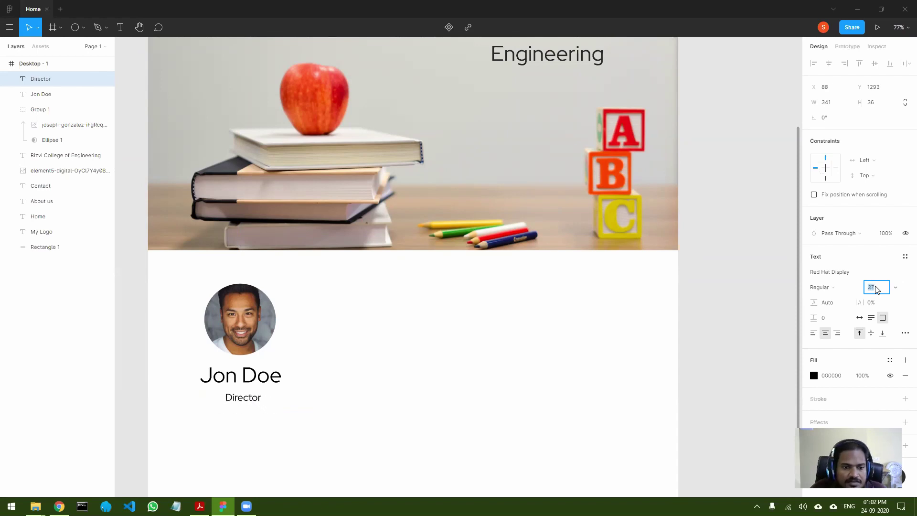
pyautogui.moveTo(243, 400); pyautogui.dragTo(239, 397)
pyautogui.click(554, 441)
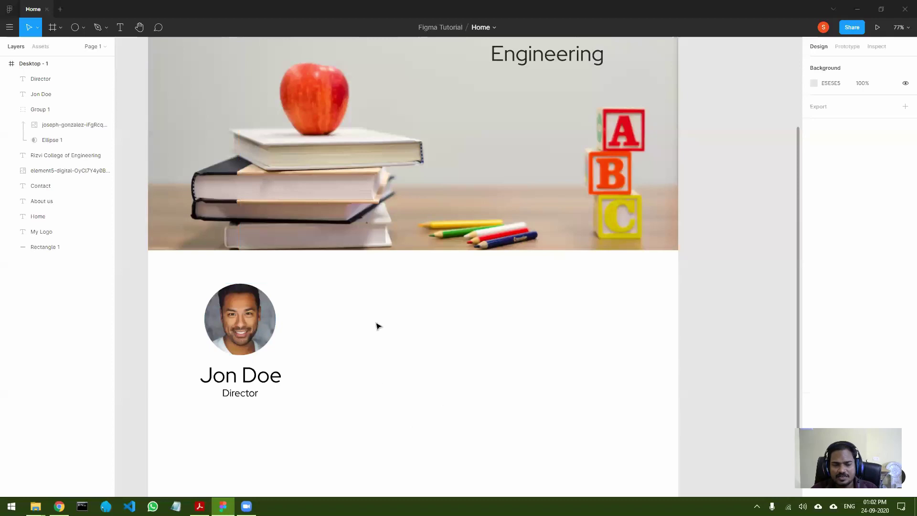
# - Draw a rectangle about 424 by 511 beside the portrait, at about X 535, Y 1006
pyautogui.click(246, 336)
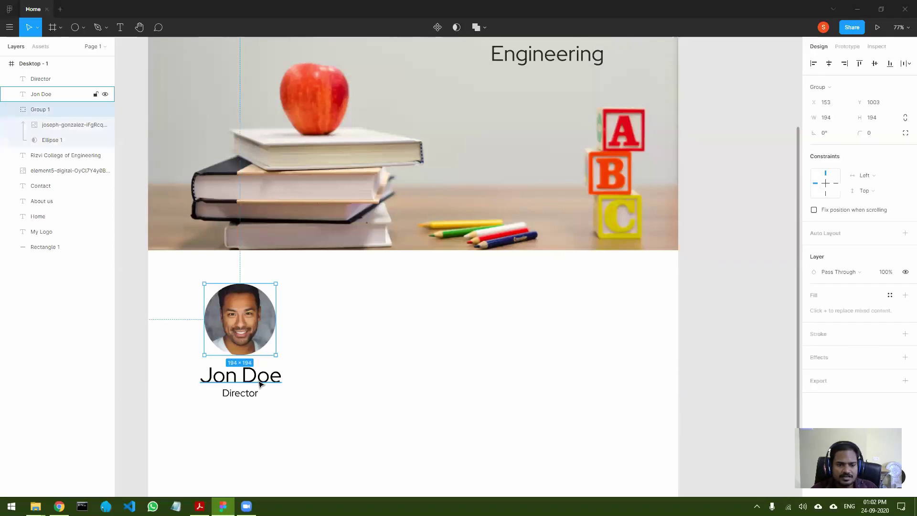
pyautogui.click(415, 372)
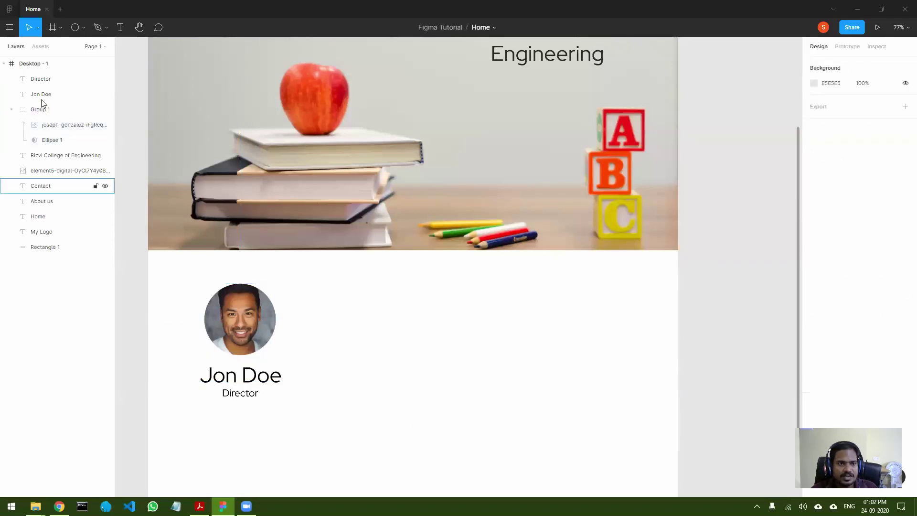
pyautogui.click(77, 28)
pyautogui.click(84, 27)
pyautogui.click(80, 48)
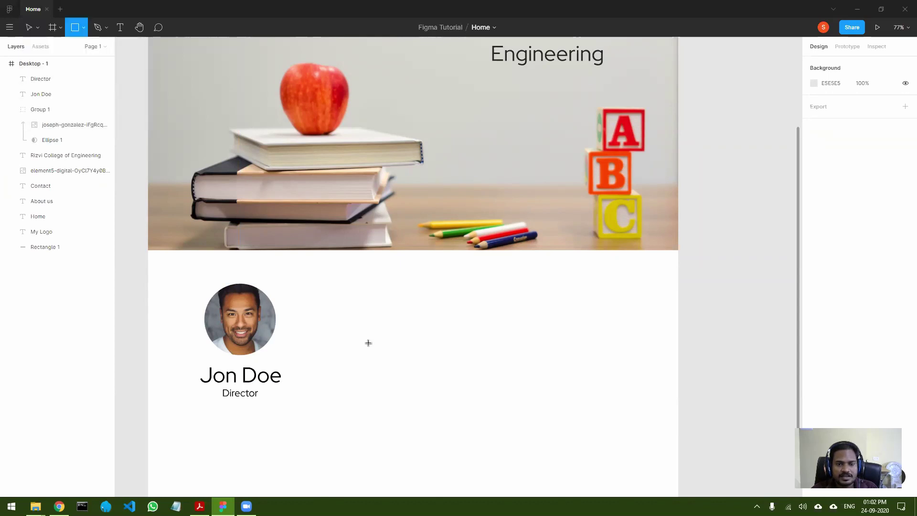
pyautogui.moveTo(344, 285); pyautogui.dragTo(456, 405)
pyautogui.moveTo(478, 448); pyautogui.dragTo(501, 476)
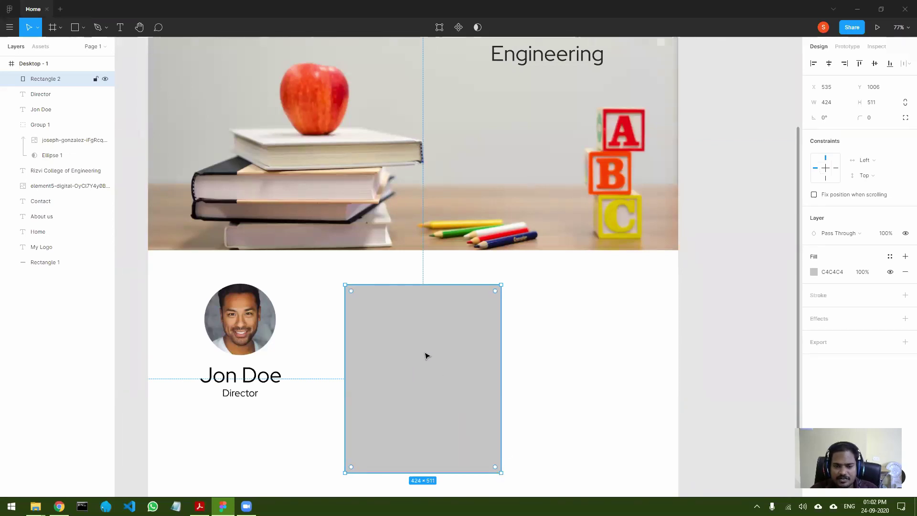
# - Select the masked portrait, the name text and the Director text together
pyautogui.click(256, 320)
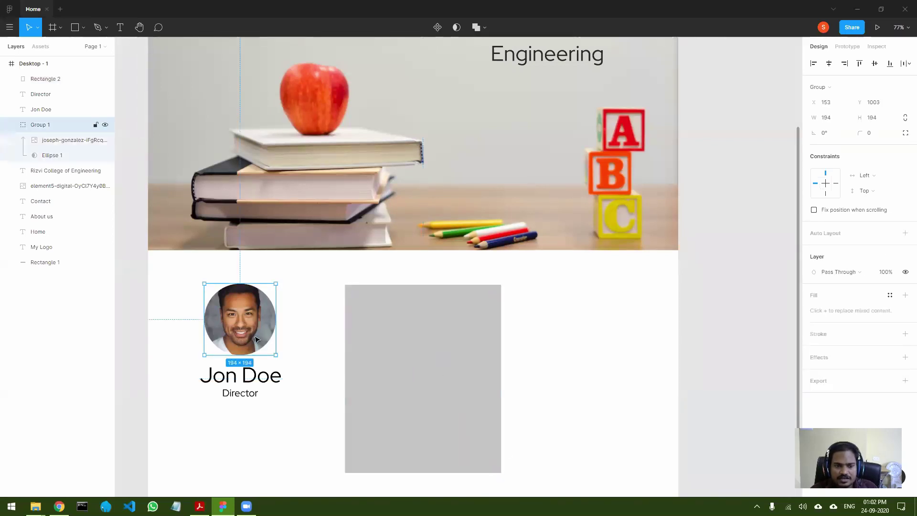
pyautogui.keyDown('shift'); pyautogui.click(253, 390); pyautogui.keyUp('shift')
pyautogui.keyDown('shift'); pyautogui.click(253, 393); pyautogui.keyUp('shift')
# - Try to move the selected portrait and texts onto the grey rectangle, and undo the move
pyautogui.moveTo(293, 389); pyautogui.dragTo(448, 365)
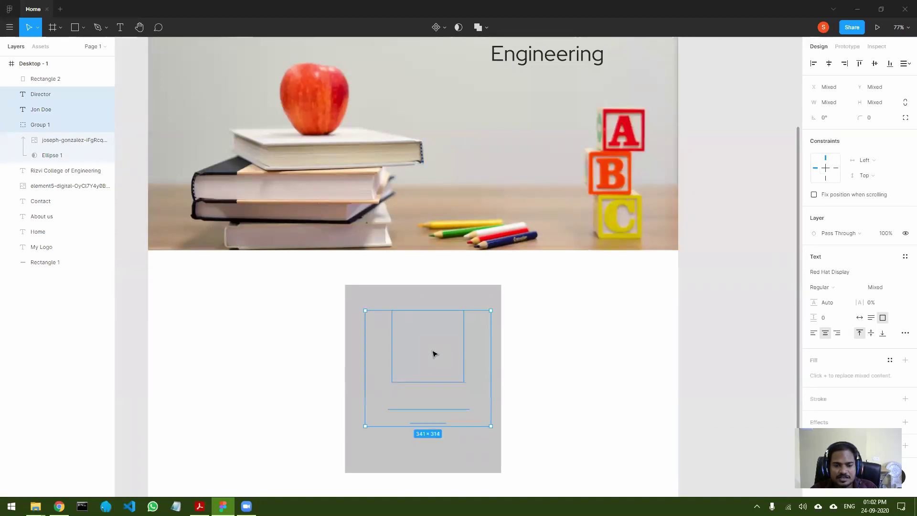
pyautogui.hotkey('ctrl', 'z')
pyautogui.hotkey('ctrl', 'z')
pyautogui.hotkey('ctrl', 'z')
# - Group the grey rectangle with the portrait and both texts, and expand the new group in the layer list
pyautogui.keyDown('shift'); pyautogui.click(410, 341); pyautogui.keyUp('shift')
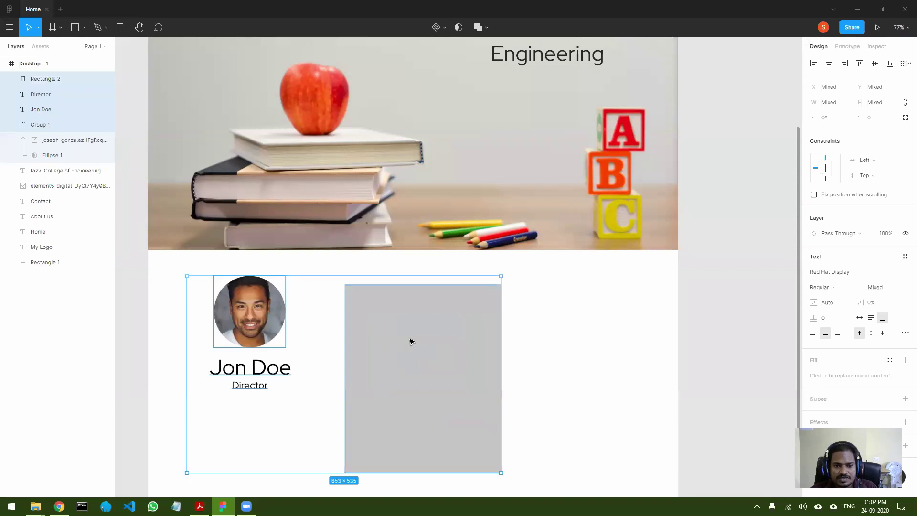
pyautogui.rightClick(374, 326)
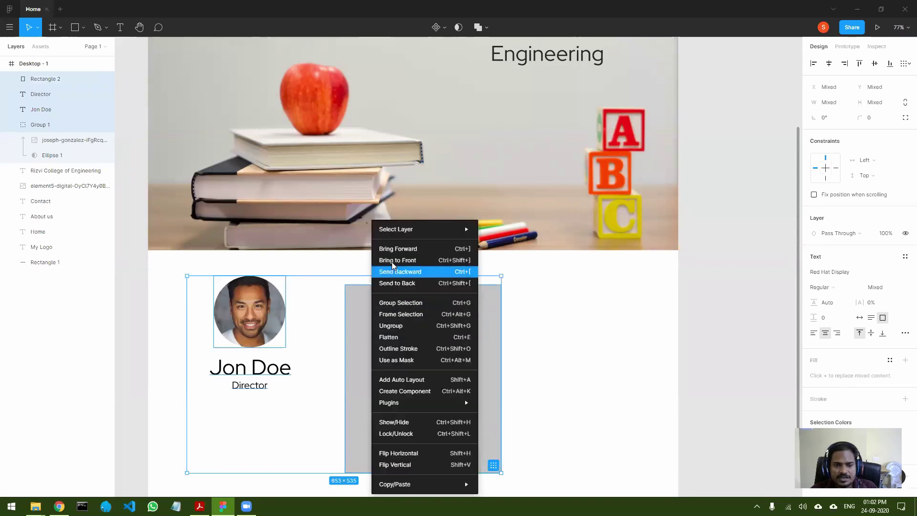
pyautogui.click(402, 302)
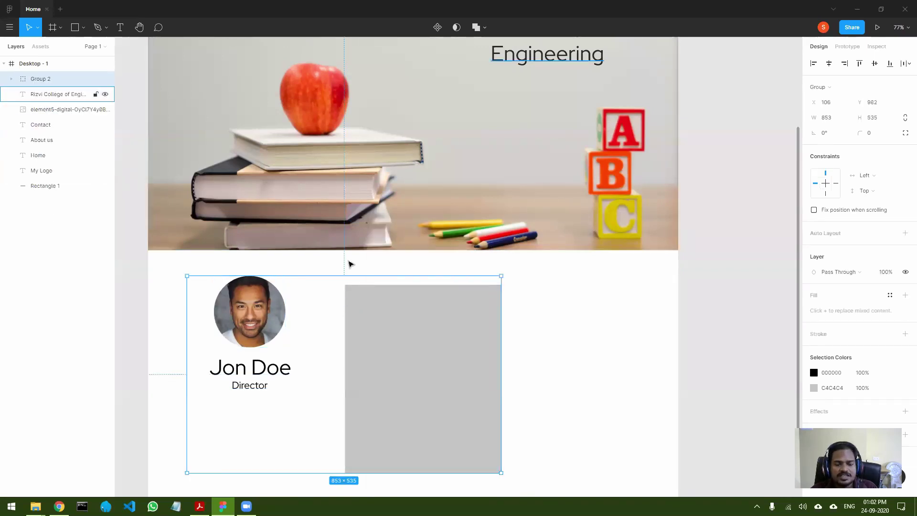
pyautogui.click(12, 79)
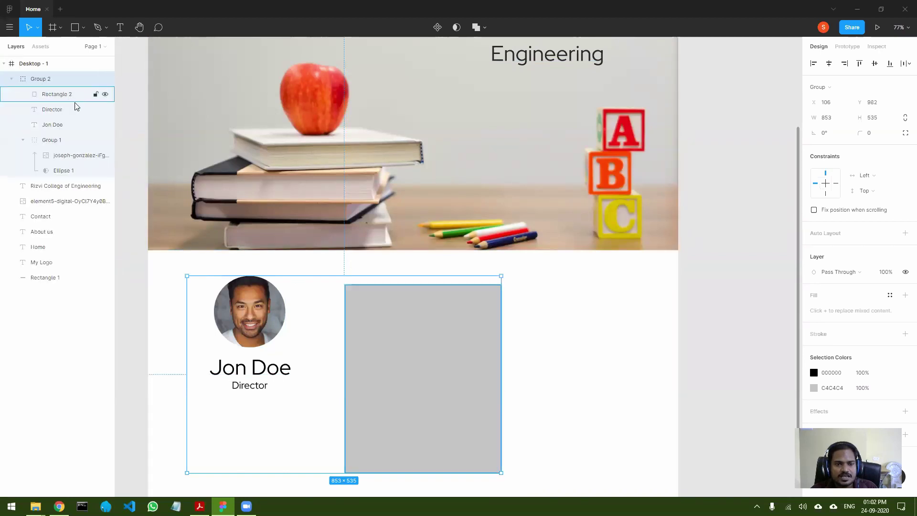
# - Move the masked portrait, the name and the Director text within the group onto the grey rectangle
pyautogui.doubleClick(247, 319)
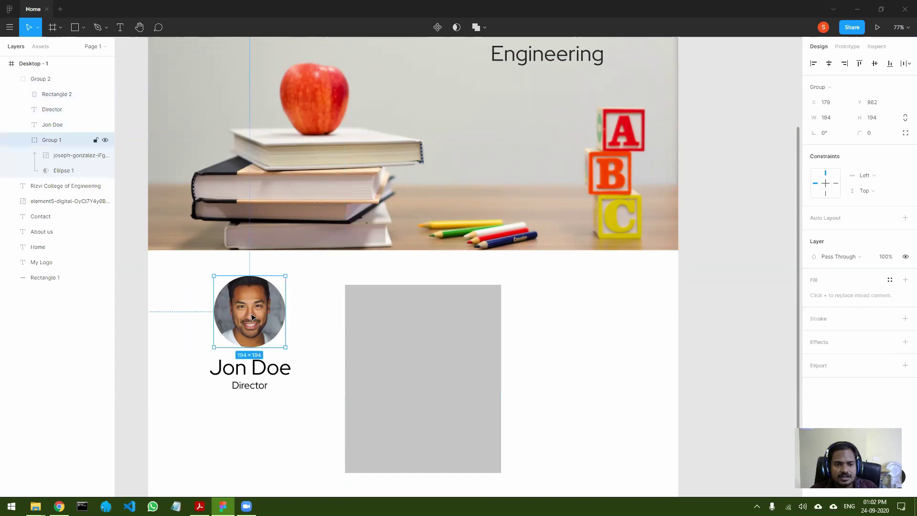
pyautogui.keyDown('shift'); pyautogui.click(256, 367); pyautogui.keyUp('shift')
pyautogui.keyDown('shift'); pyautogui.click(256, 387); pyautogui.keyUp('shift')
pyautogui.moveTo(256, 388); pyautogui.dragTo(426, 353)
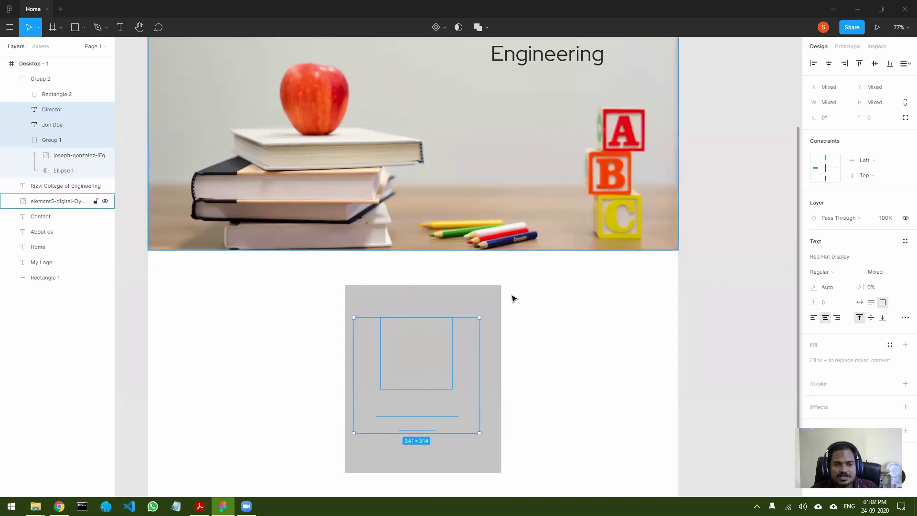
# - Reorder Rectangle 2 beneath Group 1 inside Group 2 so it lies behind the portrait and texts
pyautogui.click(57, 94)
pyautogui.moveTo(55, 96); pyautogui.dragTo(54, 177)
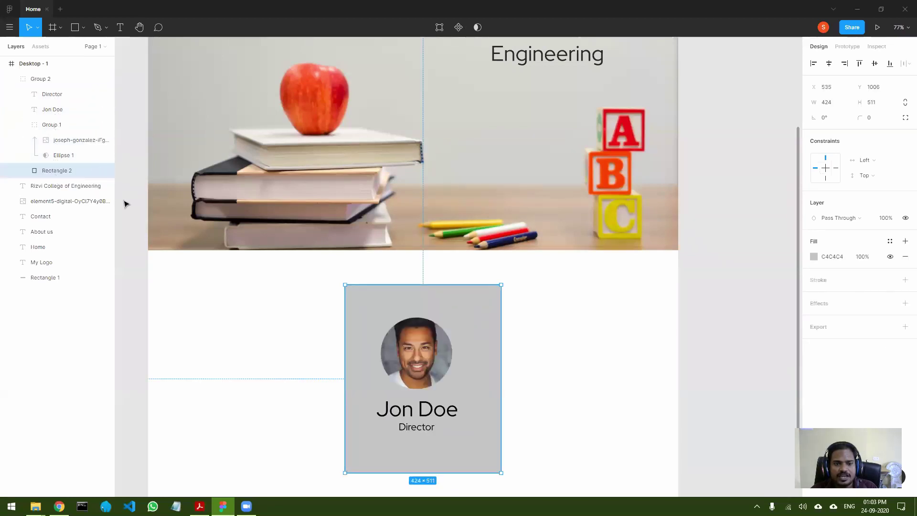
pyautogui.click(543, 388)
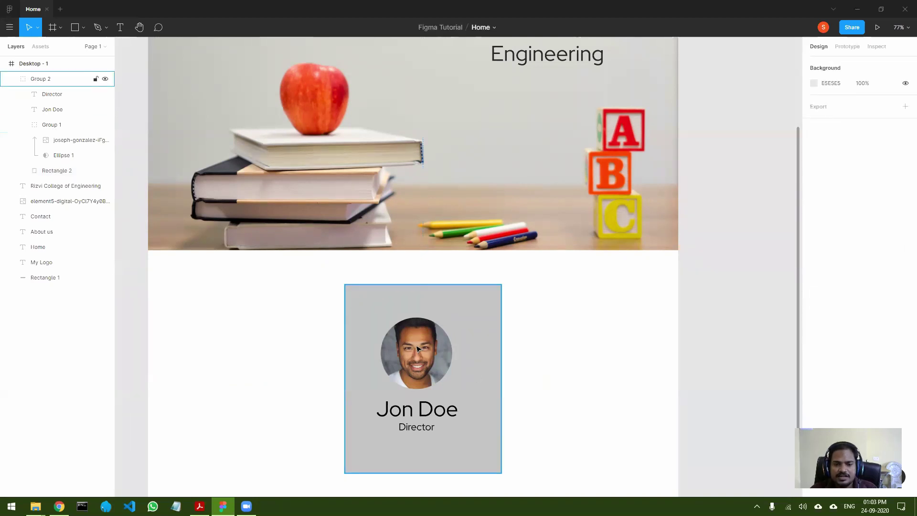
# - Centre the masked portrait, the name and the Director text together on the grey rectangle
pyautogui.click(434, 362)
pyautogui.doubleClick(434, 362)
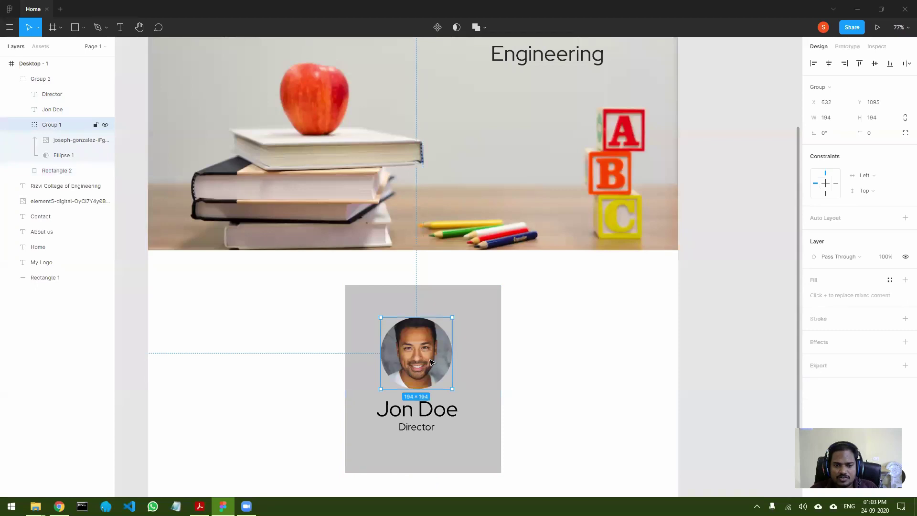
pyautogui.keyDown('shift'); pyautogui.click(425, 420); pyautogui.keyUp('shift')
pyautogui.keyDown('shift'); pyautogui.click(424, 427); pyautogui.keyUp('shift')
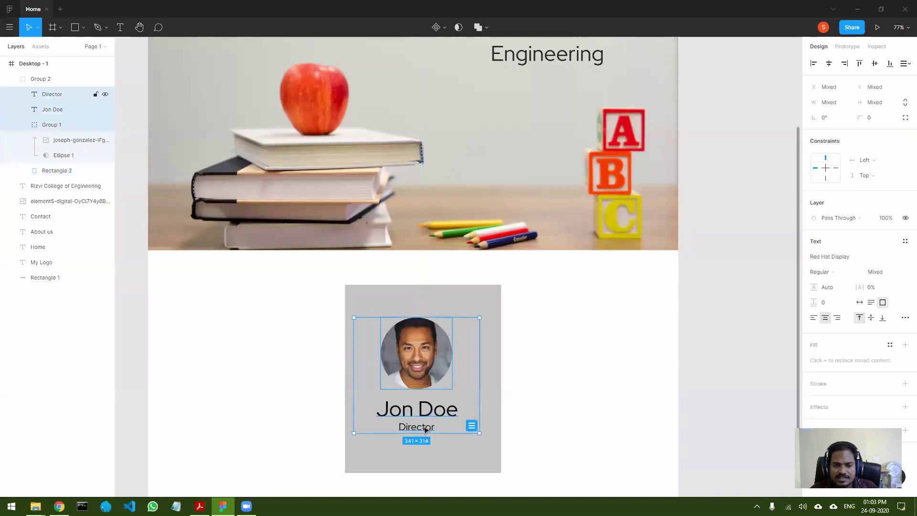
pyautogui.moveTo(425, 360); pyautogui.dragTo(429, 362)
pyautogui.click(626, 377)
# - Move the whole profile card group to about X 87, Y 974 below the hero photo
pyautogui.click(454, 305)
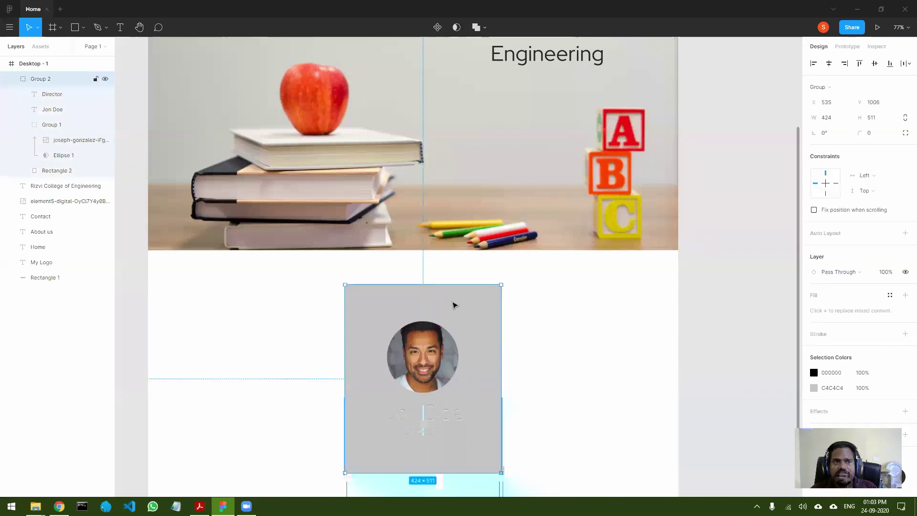
pyautogui.moveTo(457, 304); pyautogui.dragTo(292, 293)
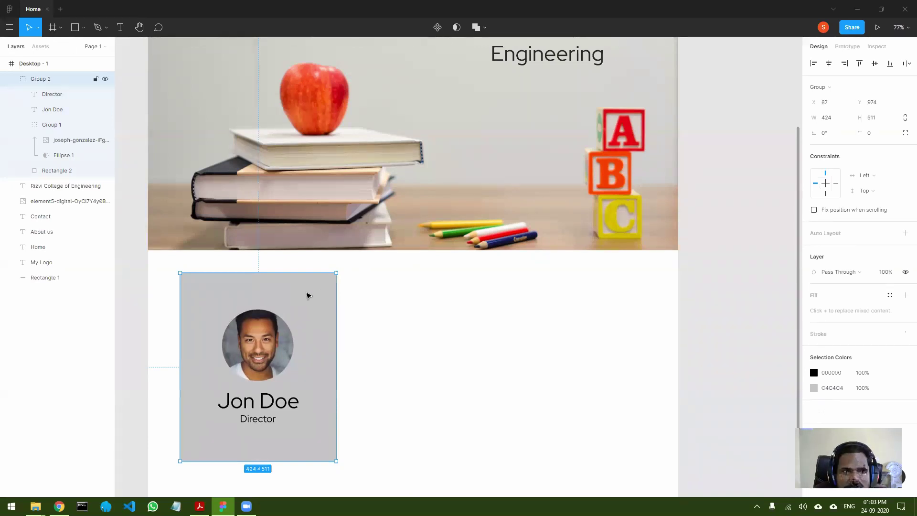
pyautogui.press('Escape')
# - Round the corners of the card's background rectangle to a radius of 28
pyautogui.doubleClick(298, 295)
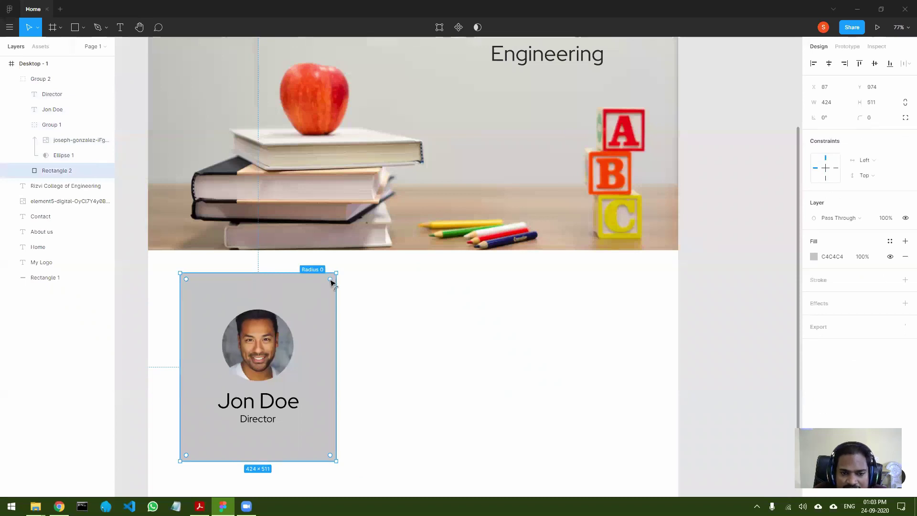
pyautogui.moveTo(330, 281); pyautogui.dragTo(327, 285)
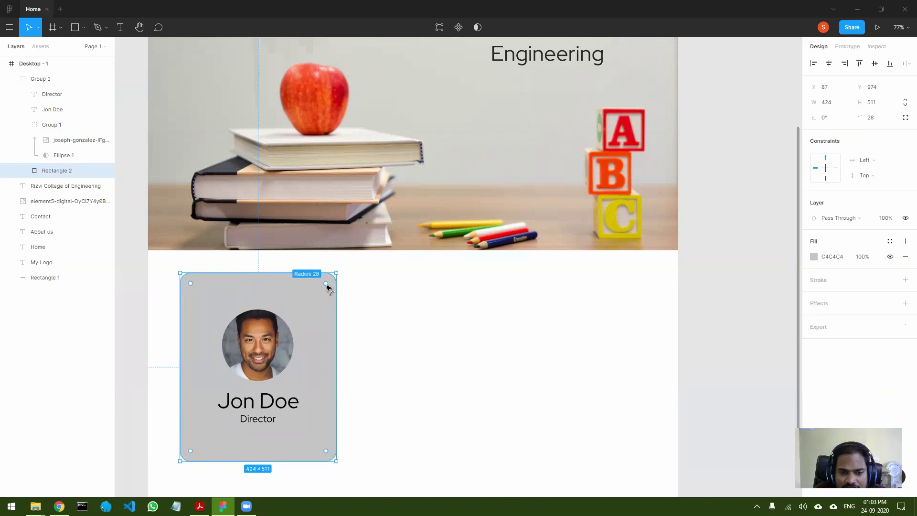
pyautogui.click(438, 304)
# - Change the card background's grey colour to the lighter ECECEC and reselect the card group
pyautogui.click(315, 302)
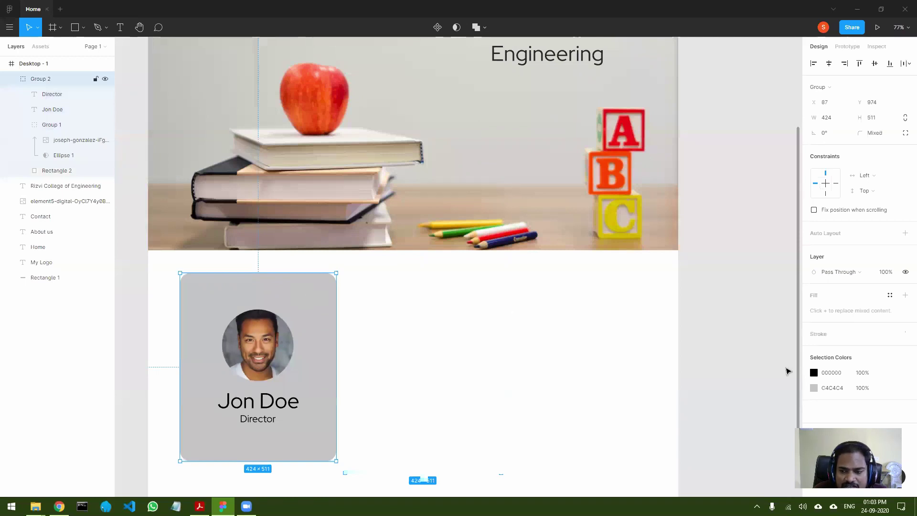
pyautogui.click(814, 389)
pyautogui.moveTo(701, 294); pyautogui.dragTo(679, 273)
pyautogui.click(793, 248)
pyautogui.click(409, 355)
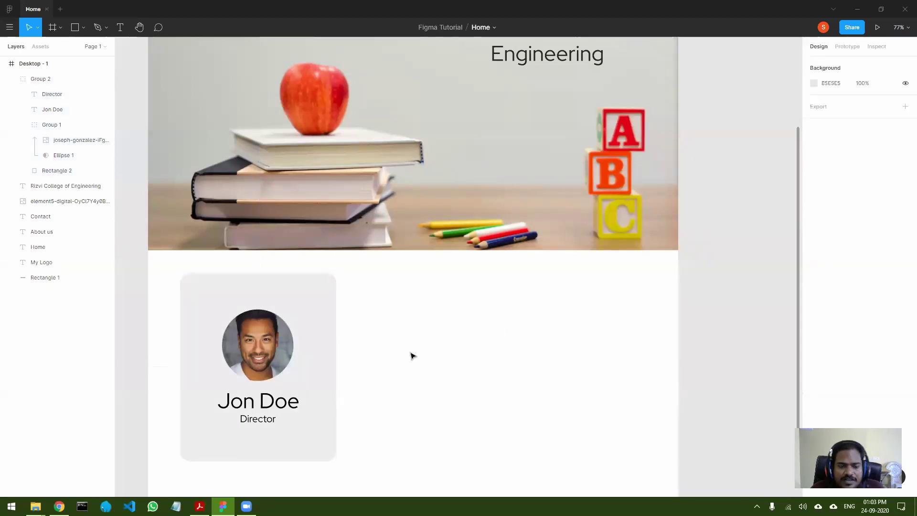
pyautogui.click(293, 305)
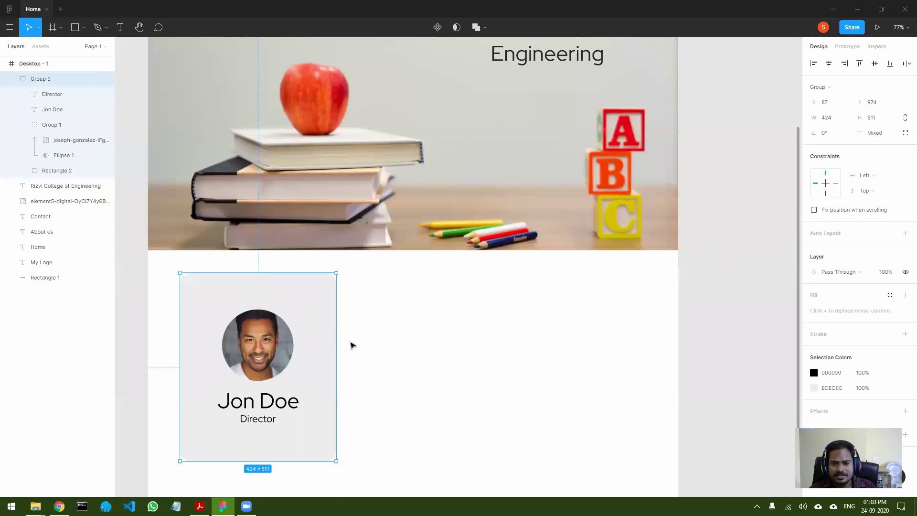
# - Shrink the profile card group to 380 × 457.97 and duplicate it twice to form a row of three evenly spaced cards
pyautogui.moveTo(337, 342); pyautogui.dragTo(320, 342)
pyautogui.moveTo(296, 311); pyautogui.dragTo(449, 305)
pyautogui.hotkey('ctrl', 'd')
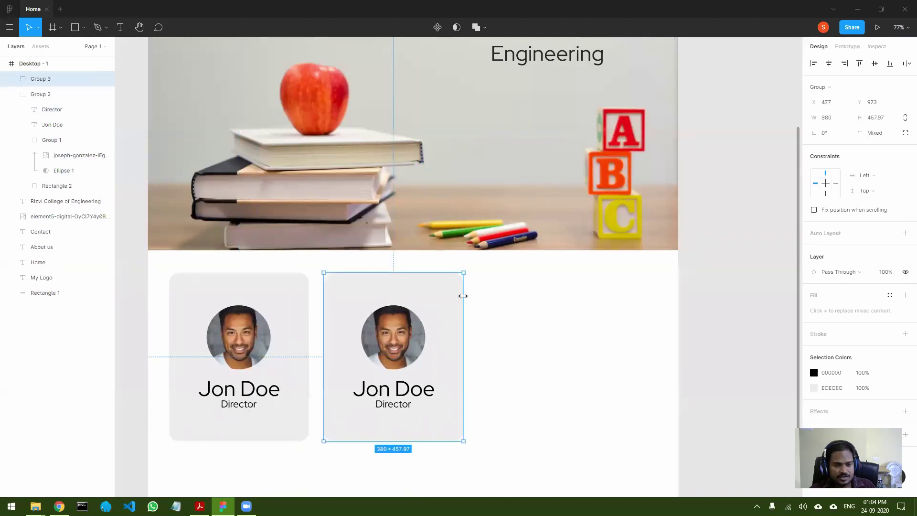
pyautogui.hotkey('ctrl', 'd')
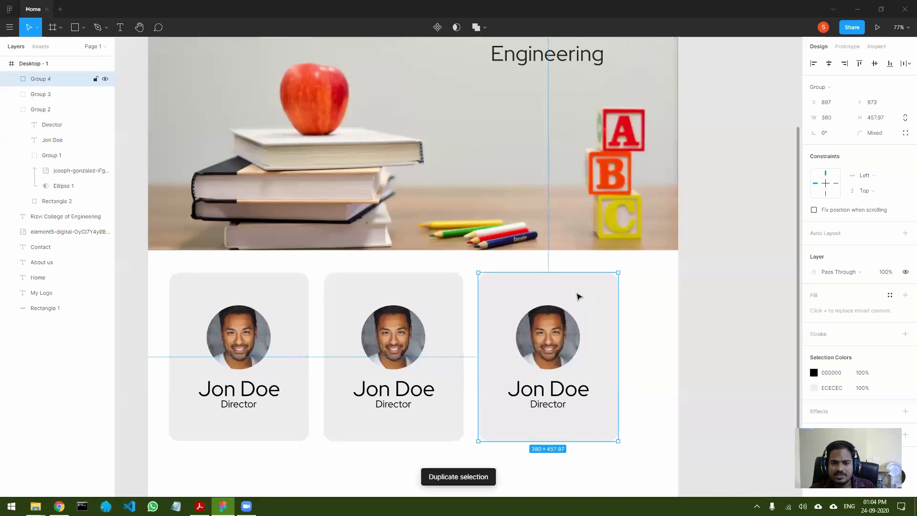
# - Move all three profile cards together so the row is horizontally centred on the page below the hero photo
pyautogui.keyDown('shift'); pyautogui.click(444, 292); pyautogui.keyUp('shift')
pyautogui.keyDown('shift'); pyautogui.click(295, 292); pyautogui.keyUp('shift')
pyautogui.moveTo(282, 291); pyautogui.dragTo(304, 293)
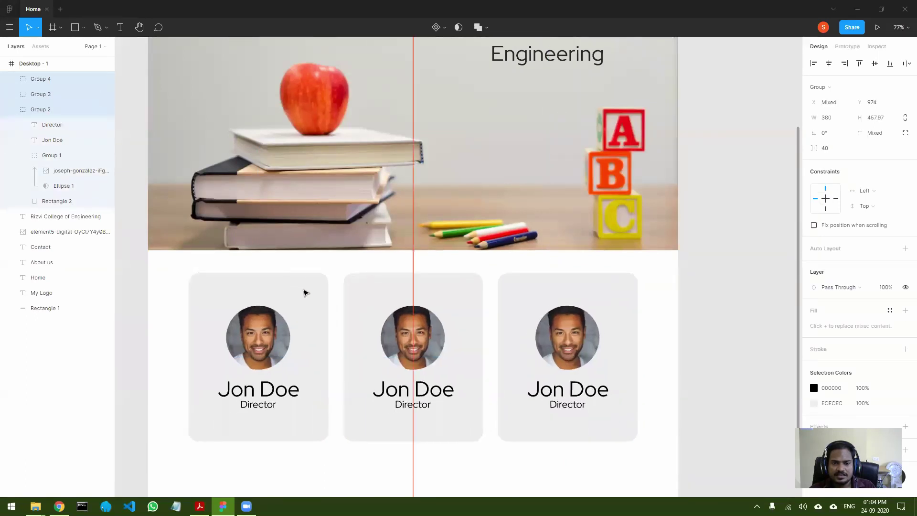
pyautogui.click(604, 467)
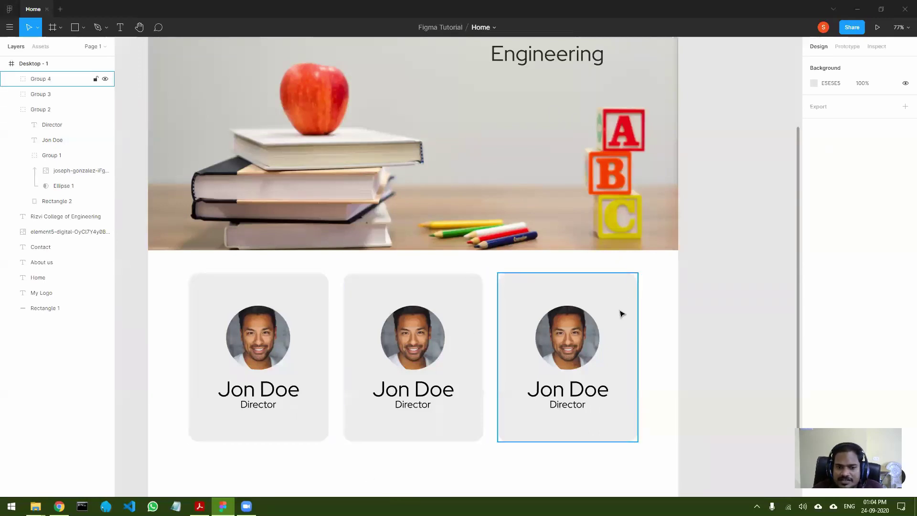
# - Add an inside stroke of width 1 in grey AEAEAE to the first card's background rectangle
pyautogui.scroll(-1, 372, 449)
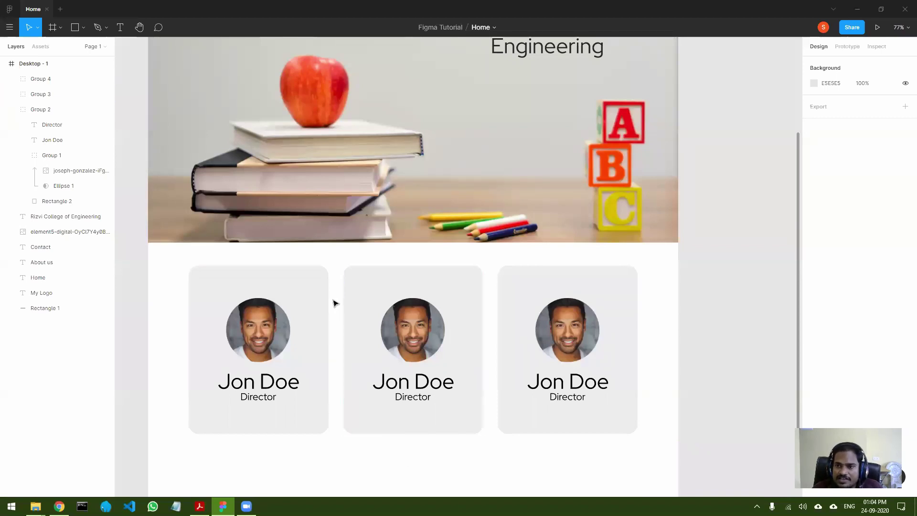
pyautogui.doubleClick(316, 276)
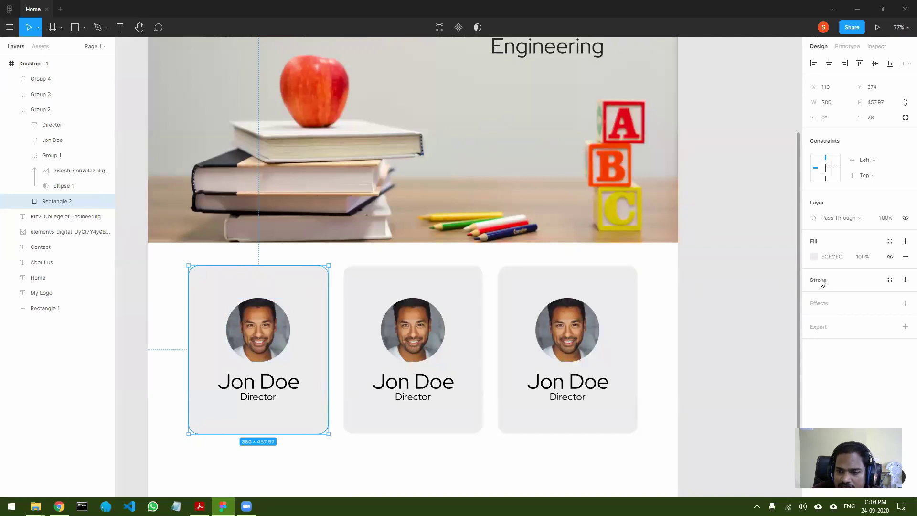
pyautogui.click(904, 281)
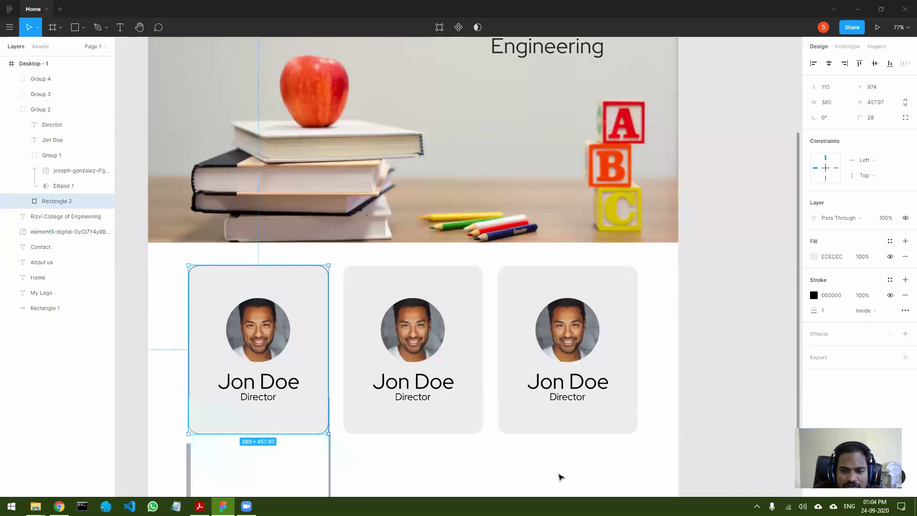
pyautogui.click(817, 300)
pyautogui.click(814, 296)
pyautogui.moveTo(731, 305)
pyautogui.mouseDown()
pyautogui.moveTo(710, 313)
pyautogui.moveTo(683, 290)
pyautogui.moveTo(683, 299)
pyautogui.mouseUp()
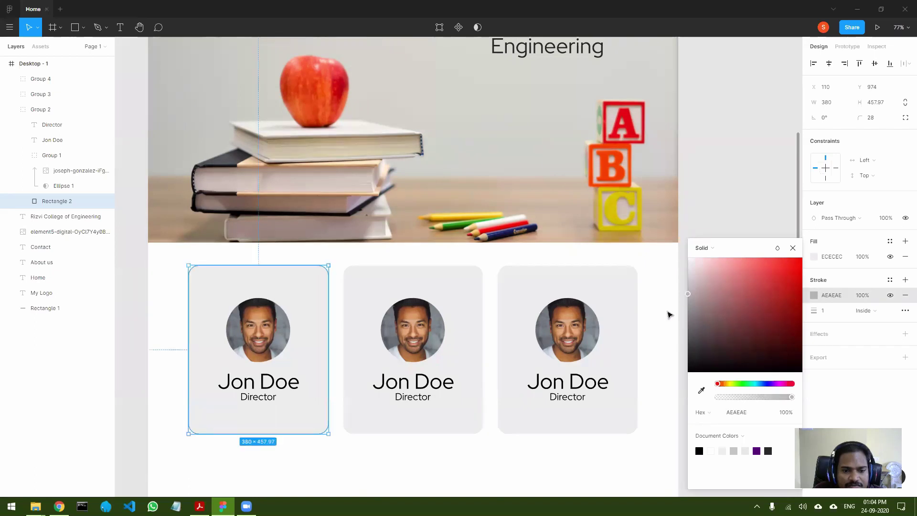
pyautogui.click(419, 457)
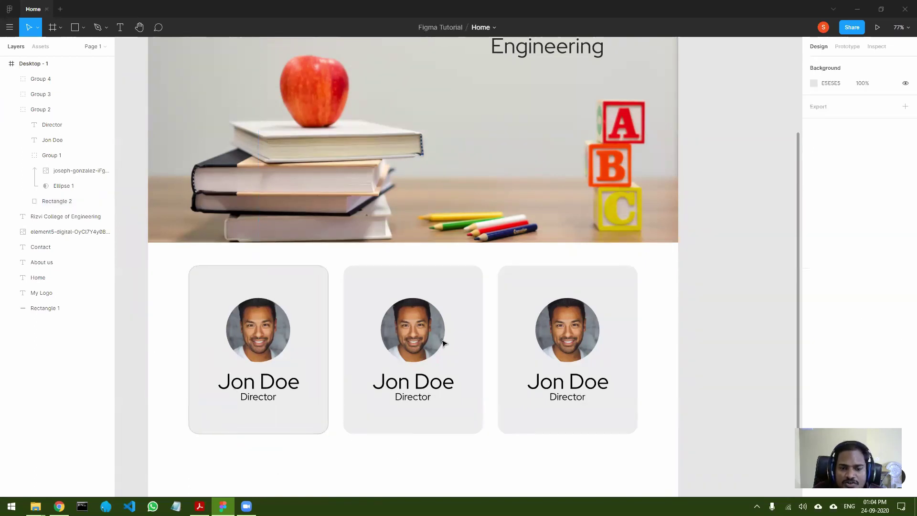
# - Add a drop shadow effect to the middle card's background rectangle
pyautogui.click(466, 283)
pyautogui.doubleClick(468, 284)
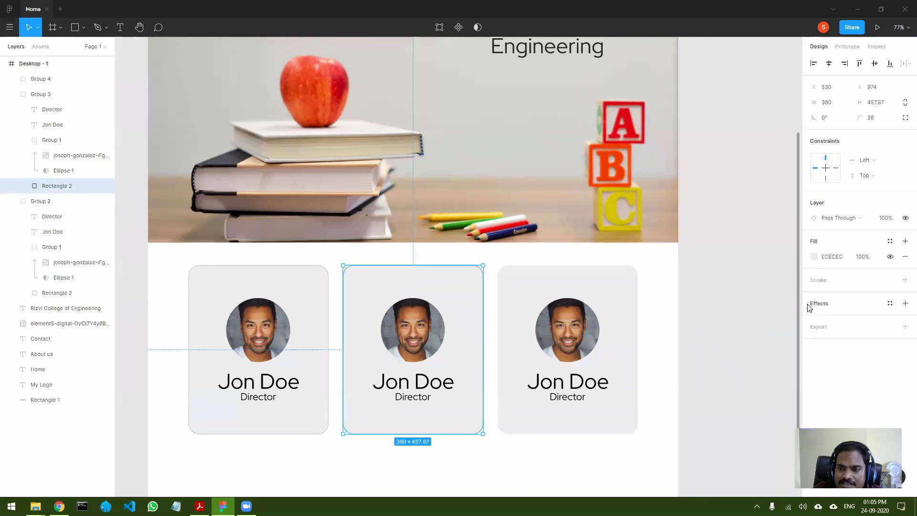
pyautogui.click(904, 306)
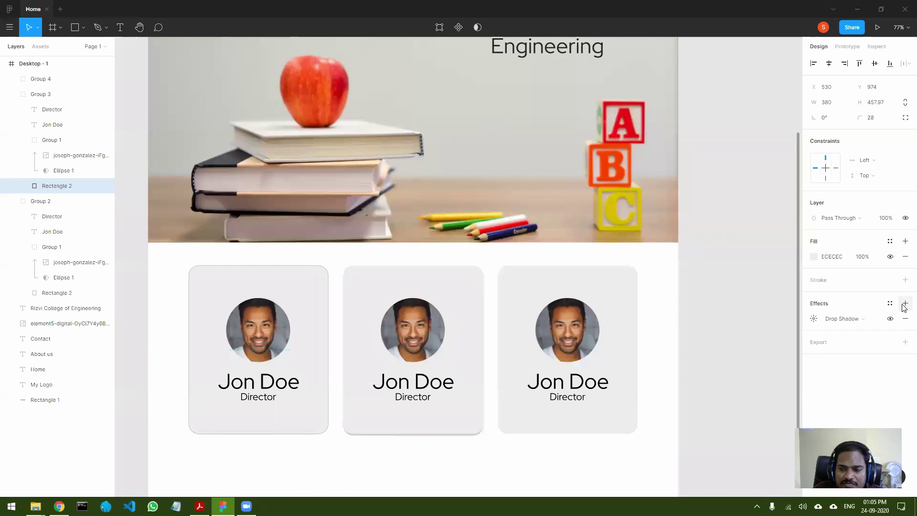
pyautogui.click(486, 465)
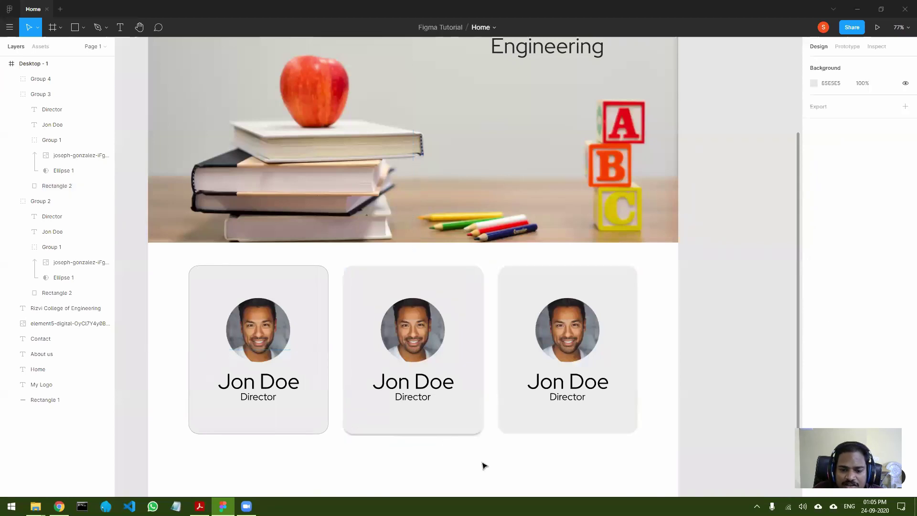
# - Set the X offset of the middle card's drop shadow to 4
pyautogui.doubleClick(468, 278)
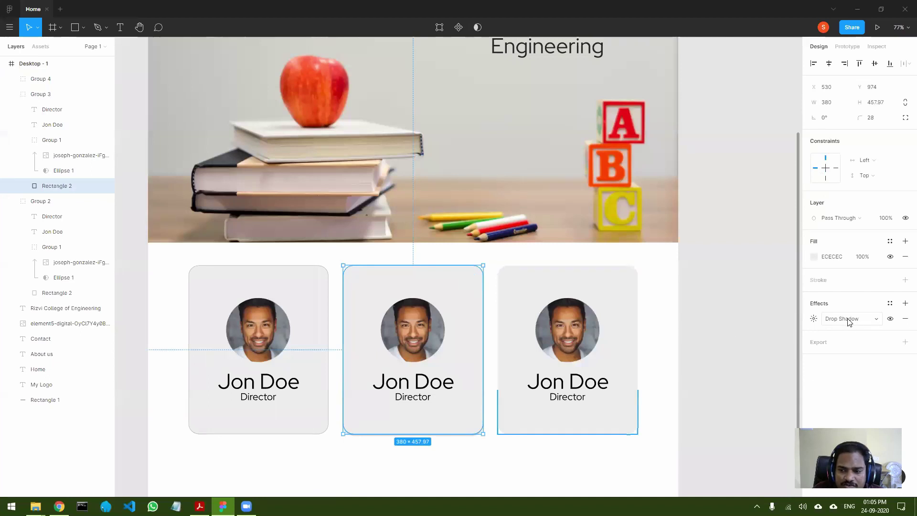
pyautogui.click(814, 320)
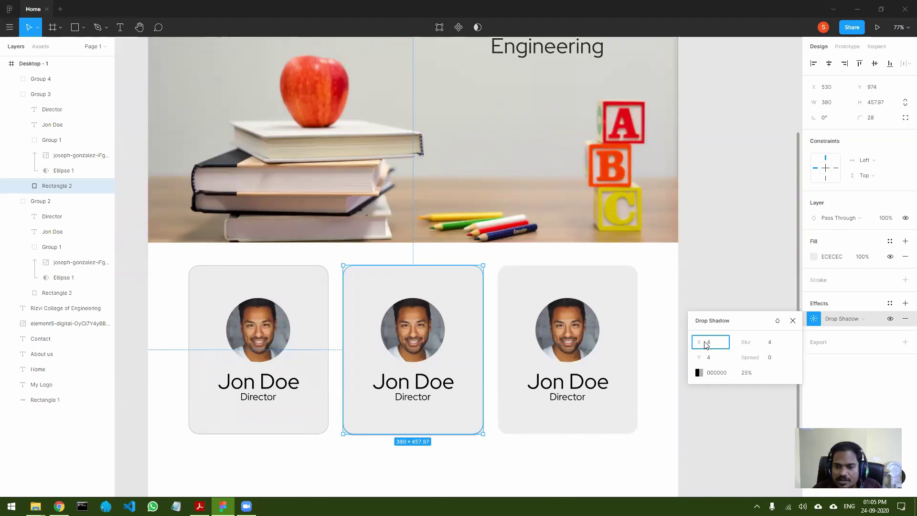
pyautogui.click(713, 358)
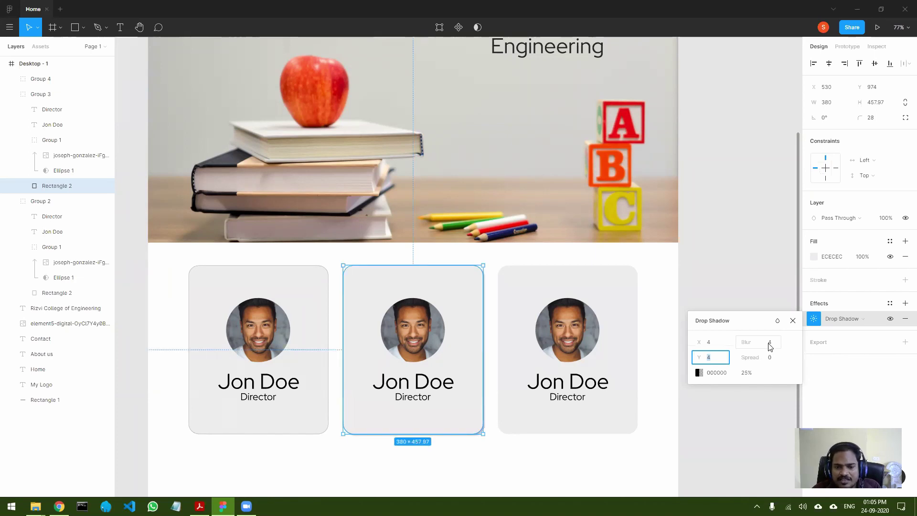
pyautogui.click(770, 344)
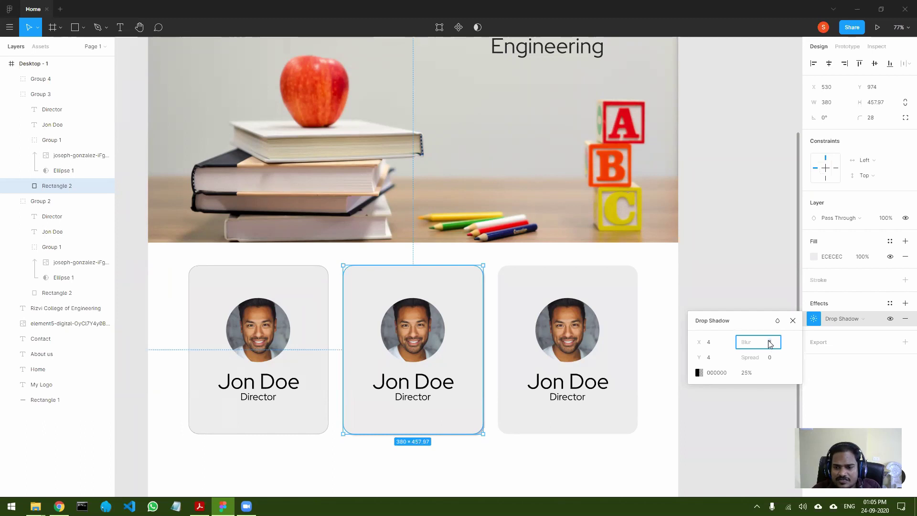
pyautogui.click(762, 399)
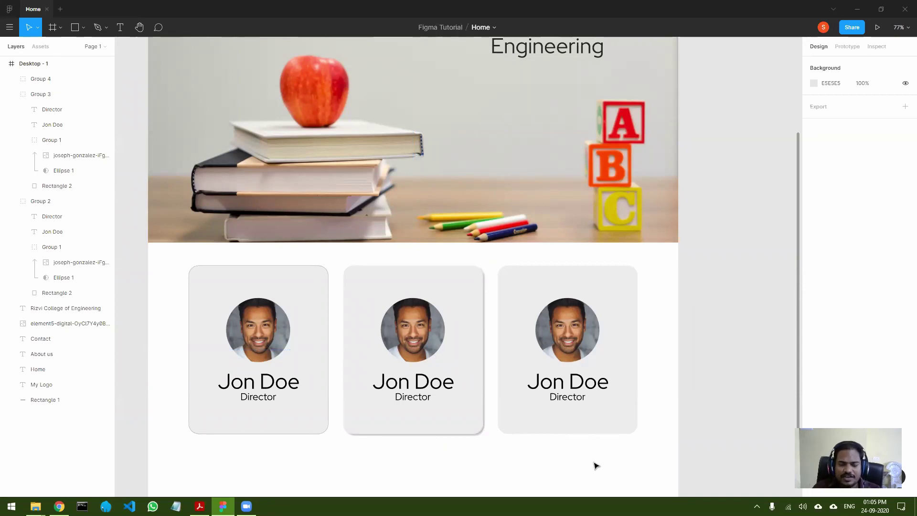
# - Add a drop shadow to the third card's background rectangle with an X offset of 4 and a blur of 12
pyautogui.click(628, 282)
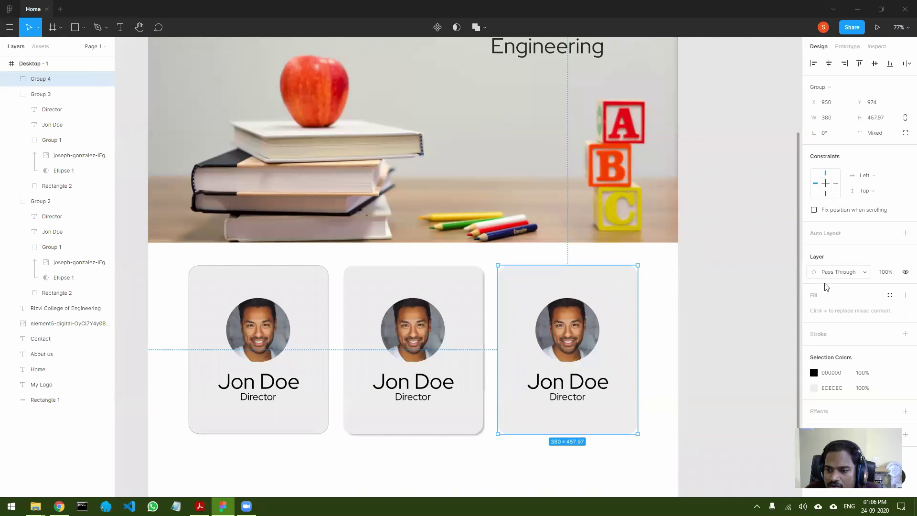
pyautogui.doubleClick(630, 278)
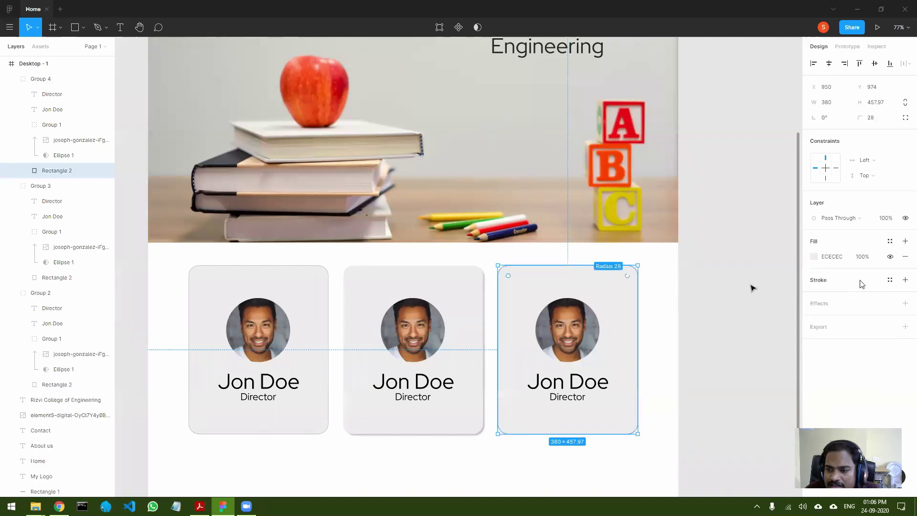
pyautogui.click(905, 303)
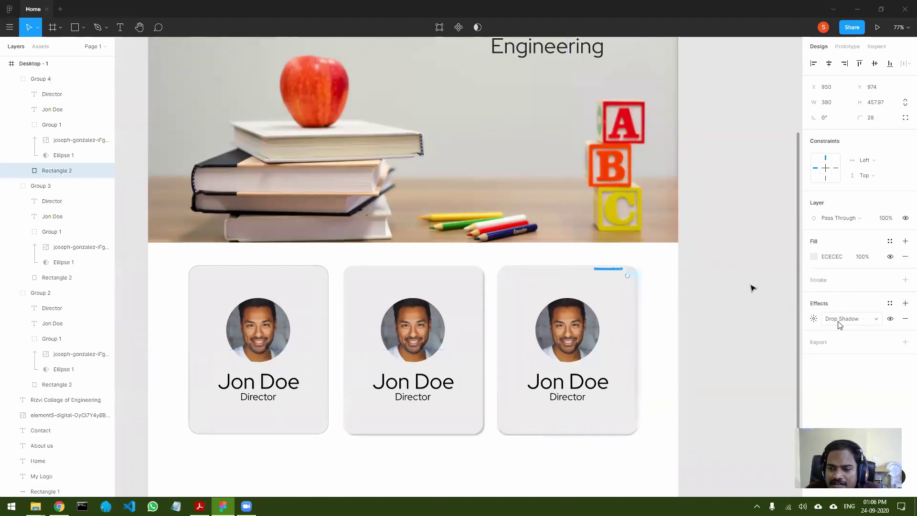
pyautogui.click(814, 319)
pyautogui.click(711, 344)
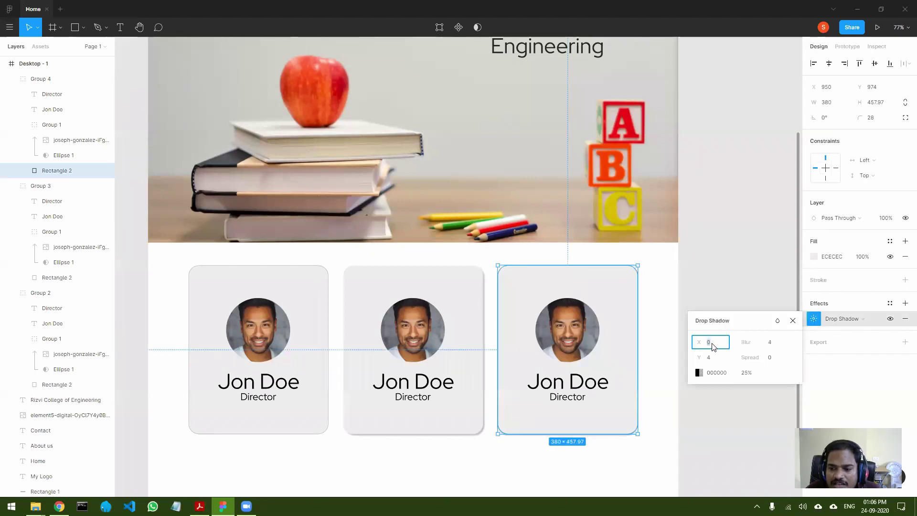
pyautogui.write('4')
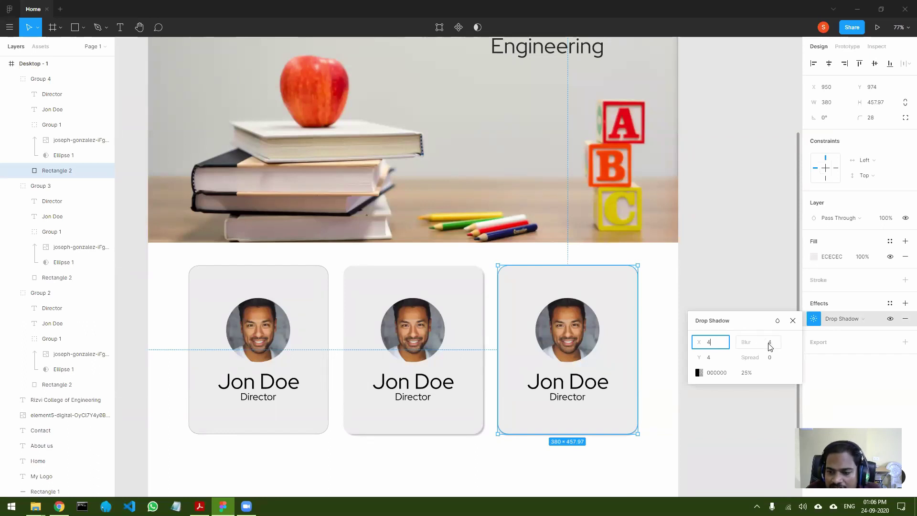
pyautogui.click(770, 344)
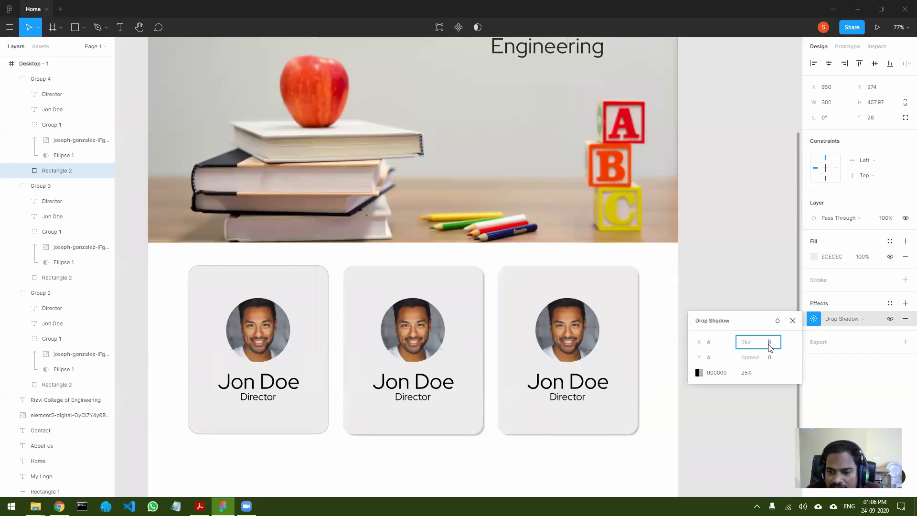
pyautogui.write('12')
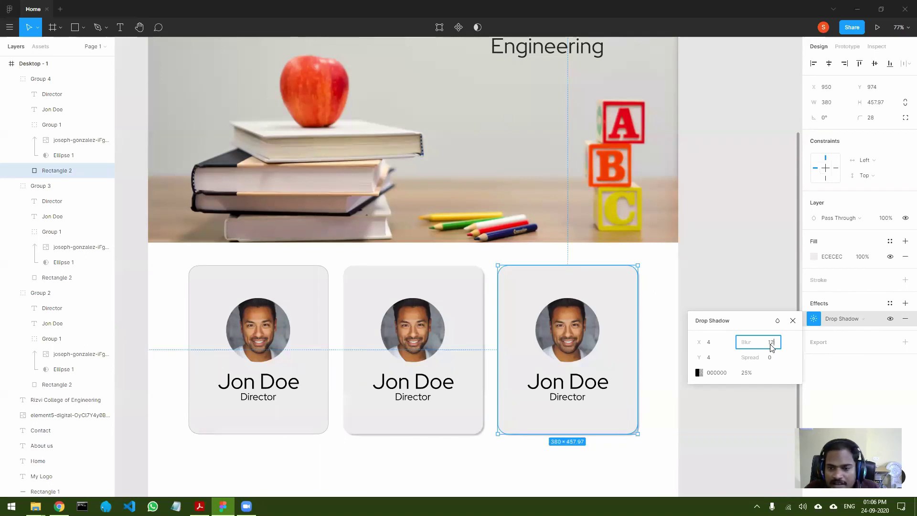
pyautogui.click(727, 431)
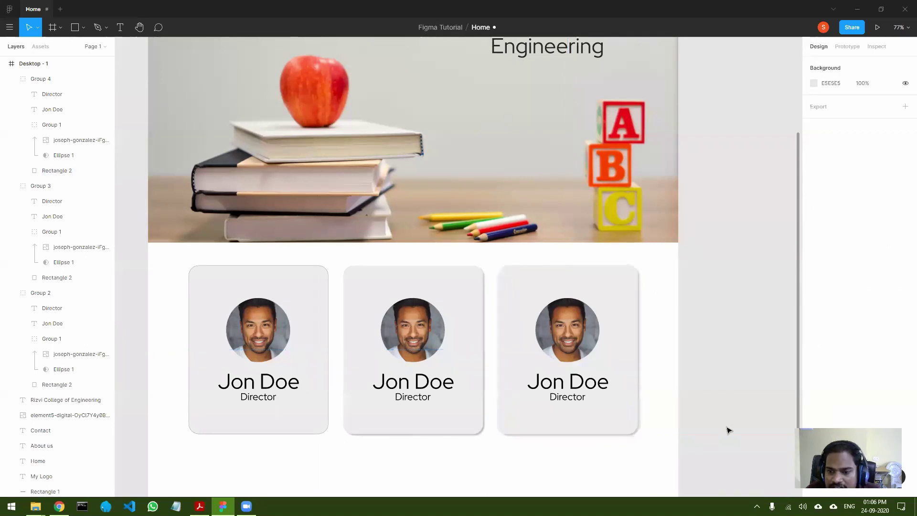
# - Change the third card's background fill to white, FFFFFF
pyautogui.doubleClick(632, 282)
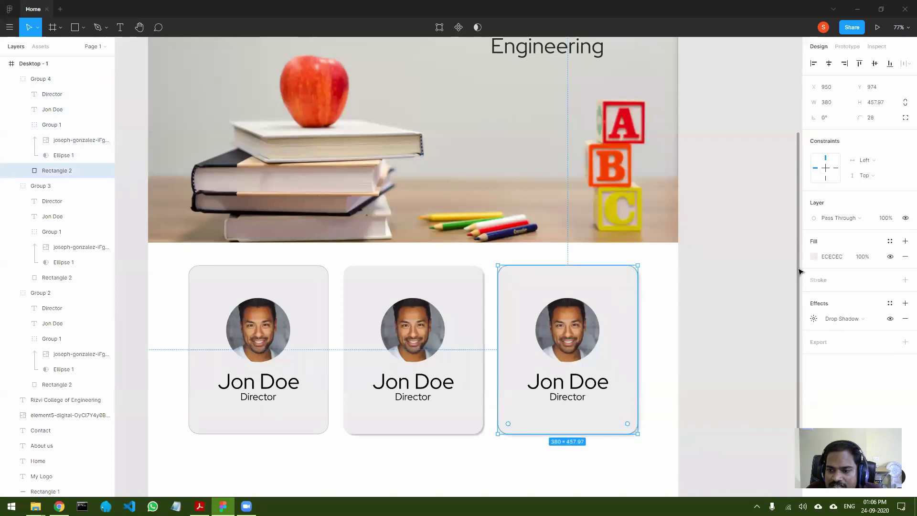
pyautogui.click(814, 257)
pyautogui.click(782, 258)
pyautogui.click(716, 320)
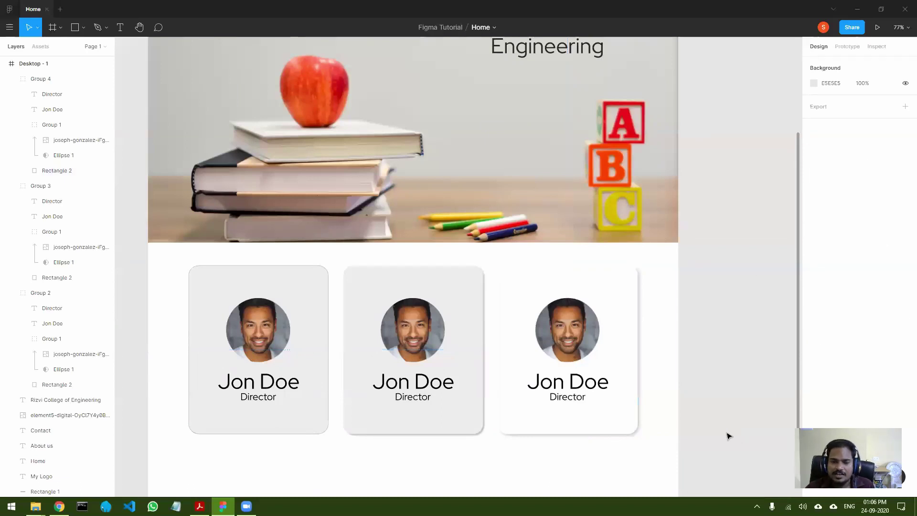
# - Add a second drop shadow to the third card's background rectangle with offsets X -4 and Y -4
pyautogui.doubleClick(623, 281)
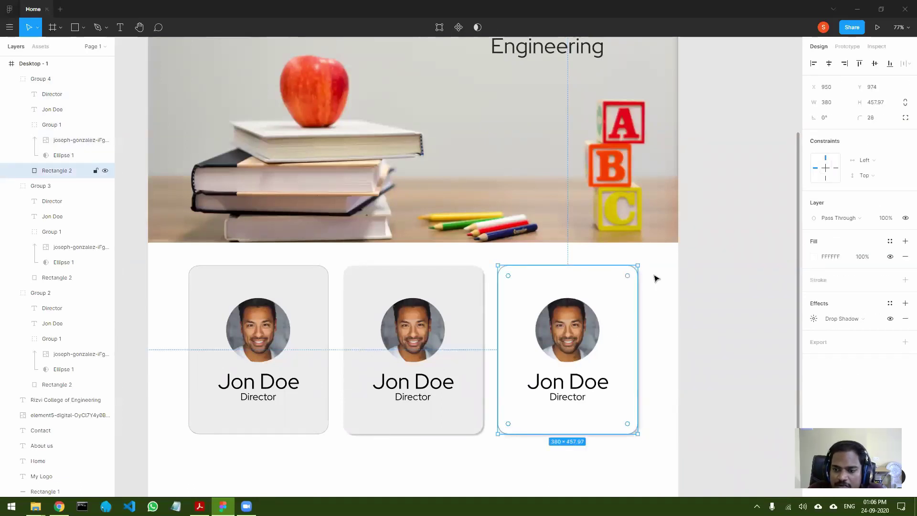
pyautogui.click(904, 304)
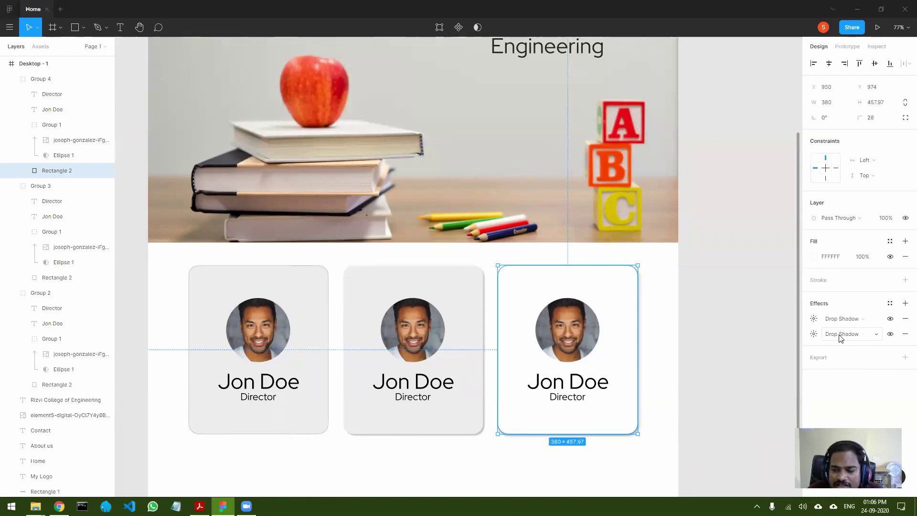
pyautogui.click(814, 333)
pyautogui.click(710, 359)
pyautogui.write('4')
pyautogui.press('Home')
pyautogui.write('-')
pyautogui.click(708, 377)
pyautogui.press('Home')
pyautogui.write('-')
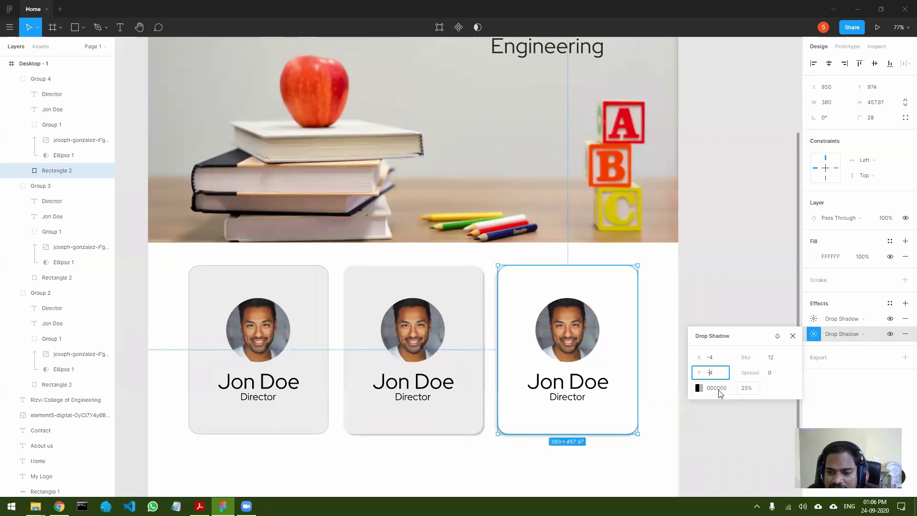
# - Set the colour of the third card's second drop shadow to light grey C7C7C7 and deselect the card
pyautogui.click(700, 388)
pyautogui.click(574, 297)
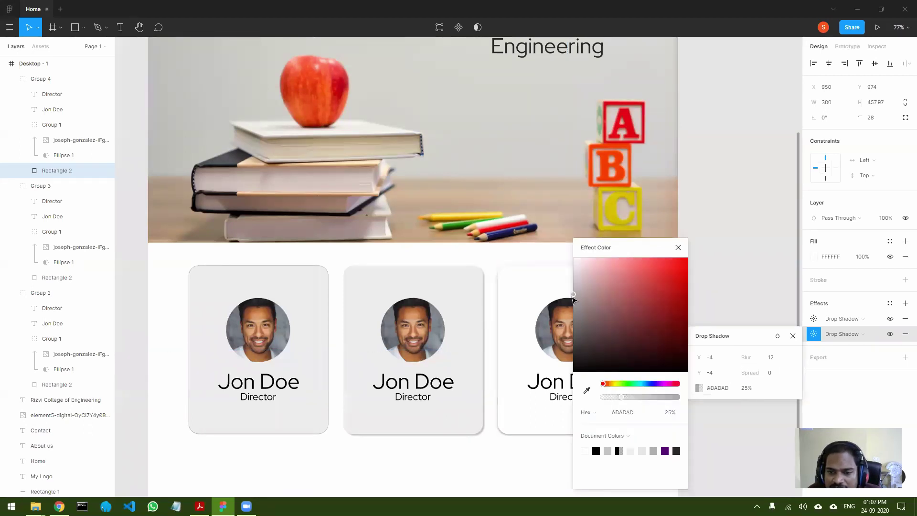
pyautogui.moveTo(573, 299); pyautogui.dragTo(573, 288)
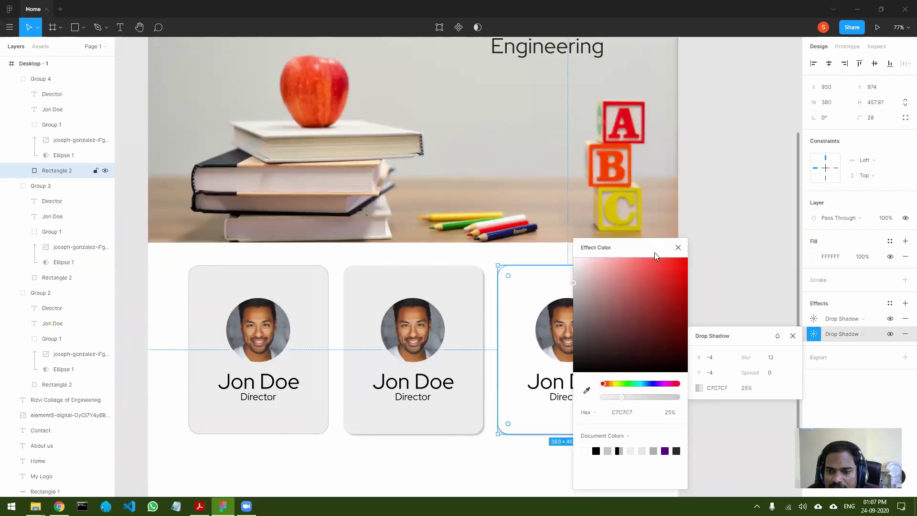
pyautogui.click(678, 248)
pyautogui.click(740, 419)
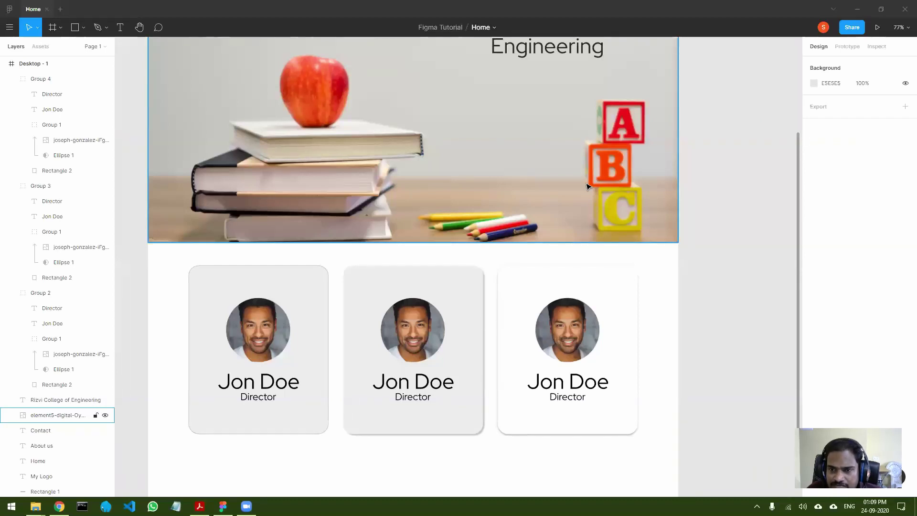
pyautogui.click(741, 133)
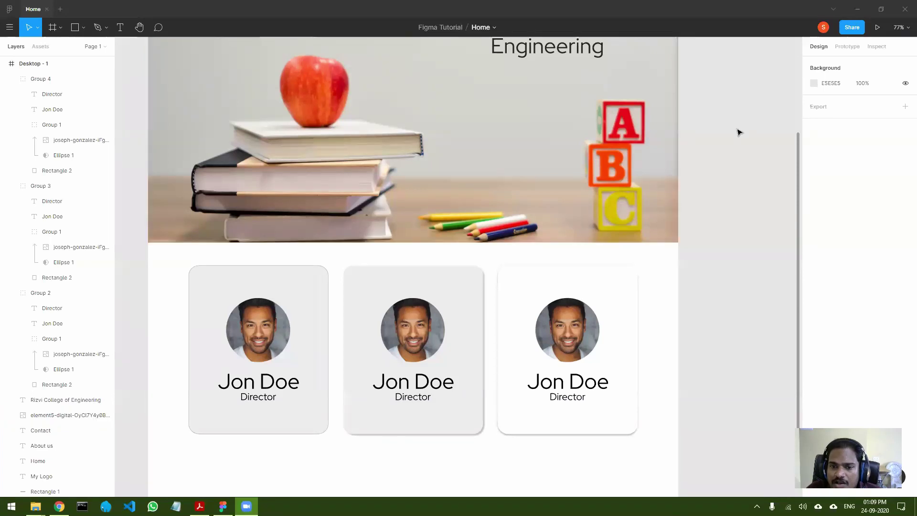
pyautogui.click(561, 270)
pyautogui.click(525, 260)
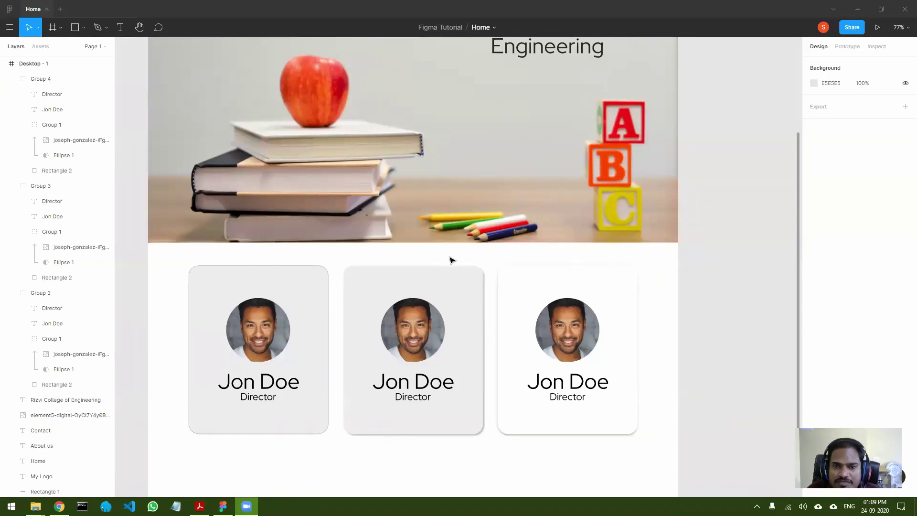
# - Inspect the purple header rectangle's generated CSS code, highlighting its background colour declaration
pyautogui.scroll(5, 477, 260)
pyautogui.scroll(4, 479, 261)
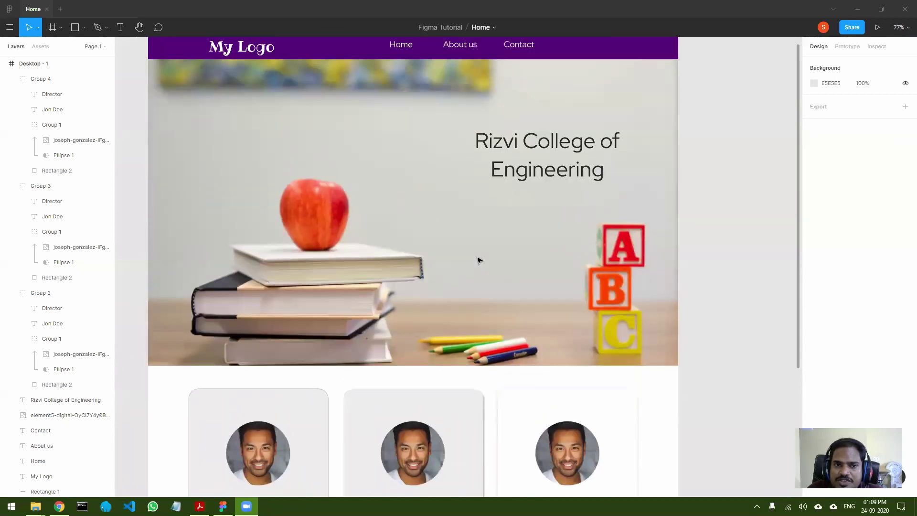
pyautogui.scroll(-2, 499, 254)
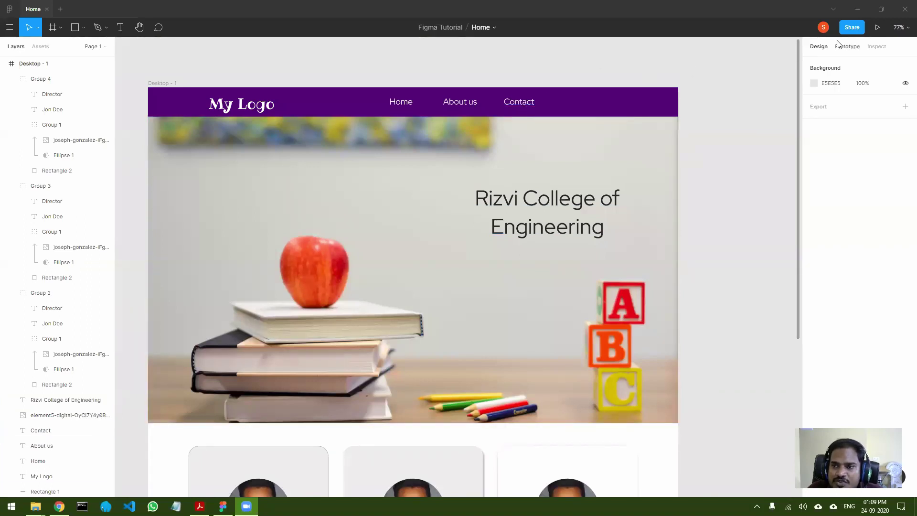
pyautogui.click(817, 50)
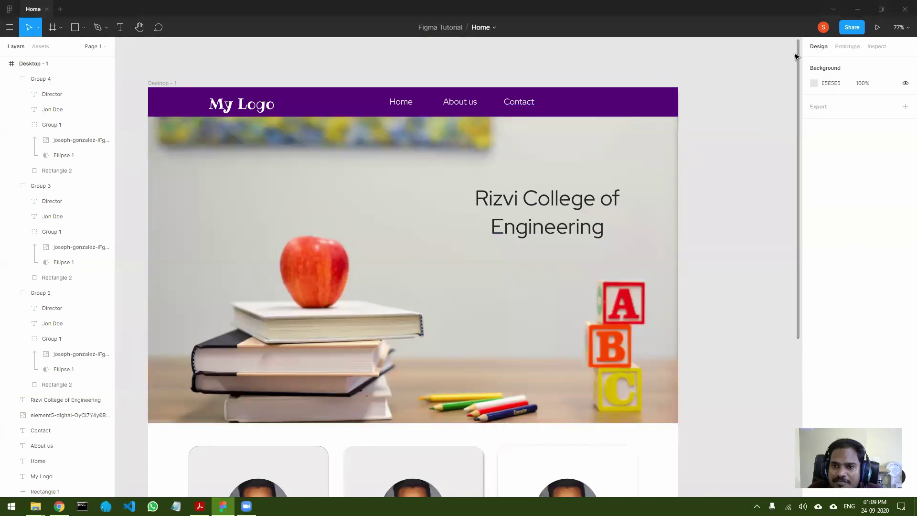
pyautogui.click(661, 101)
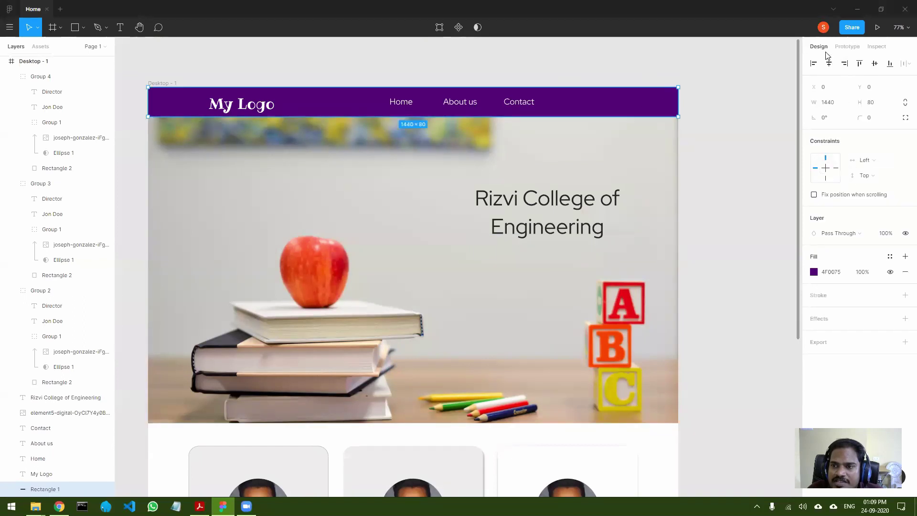
pyautogui.click(849, 49)
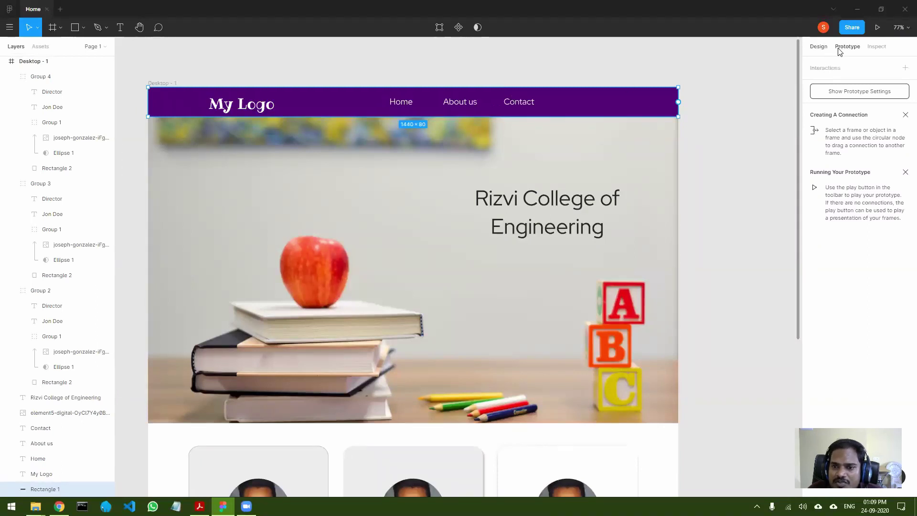
pyautogui.click(883, 48)
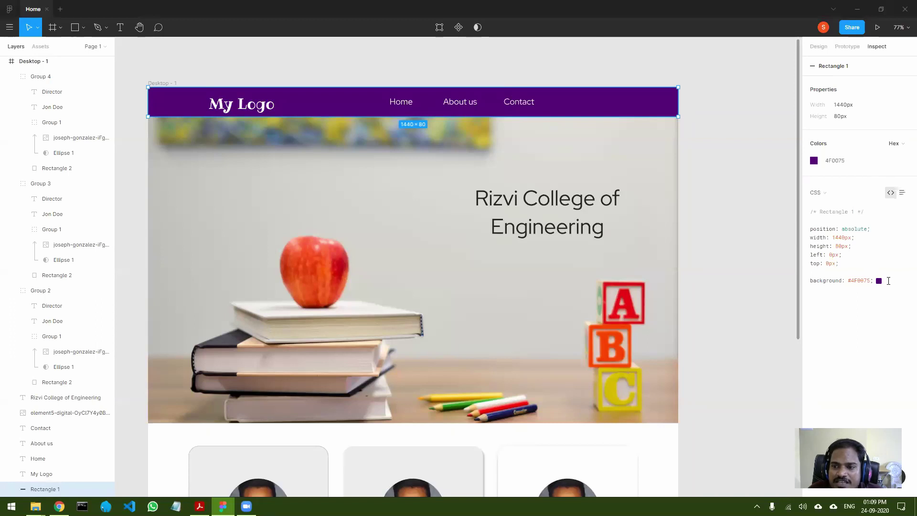
pyautogui.moveTo(874, 281); pyautogui.dragTo(810, 282)
pyautogui.click(855, 333)
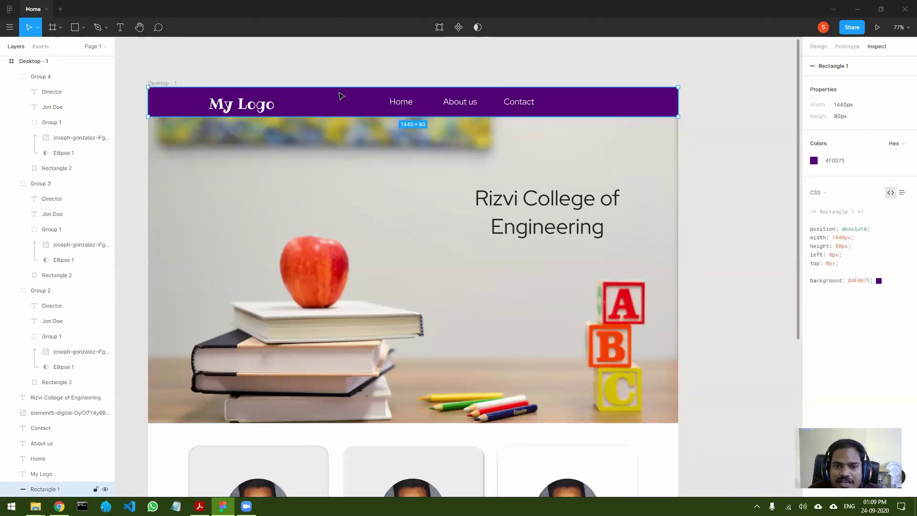
# - Inspect the Home navigation text's CSS, highlighting its position and size declarations and its font and colour declarations
pyautogui.click(401, 106)
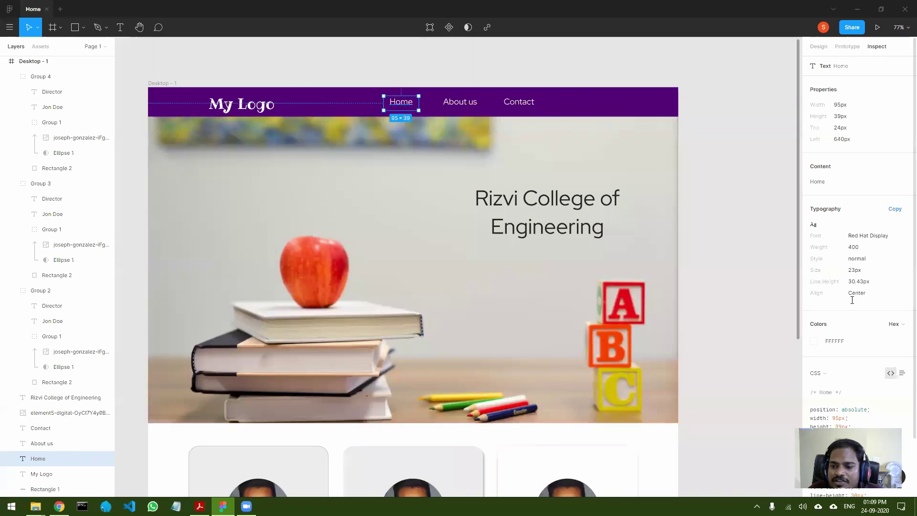
pyautogui.scroll(-2, 854, 296)
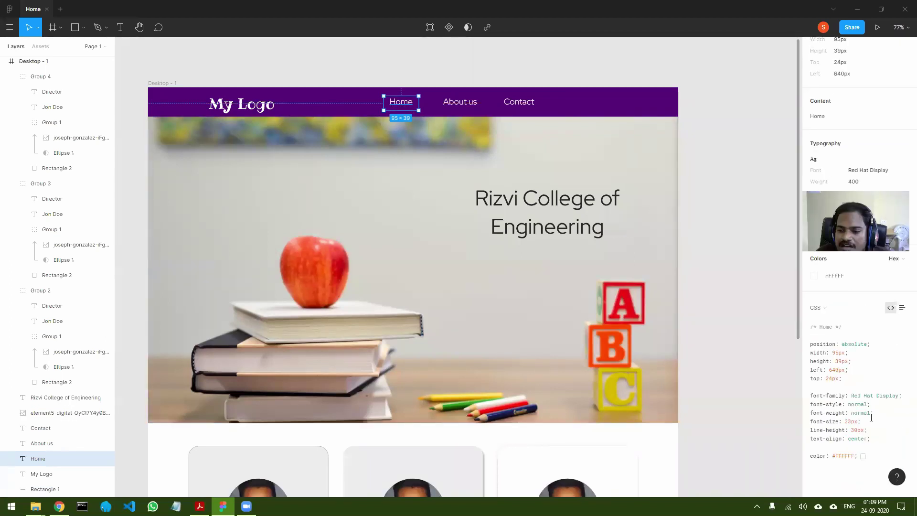
pyautogui.moveTo(859, 456); pyautogui.dragTo(807, 345)
pyautogui.moveTo(843, 379); pyautogui.dragTo(795, 353)
pyautogui.click(849, 379)
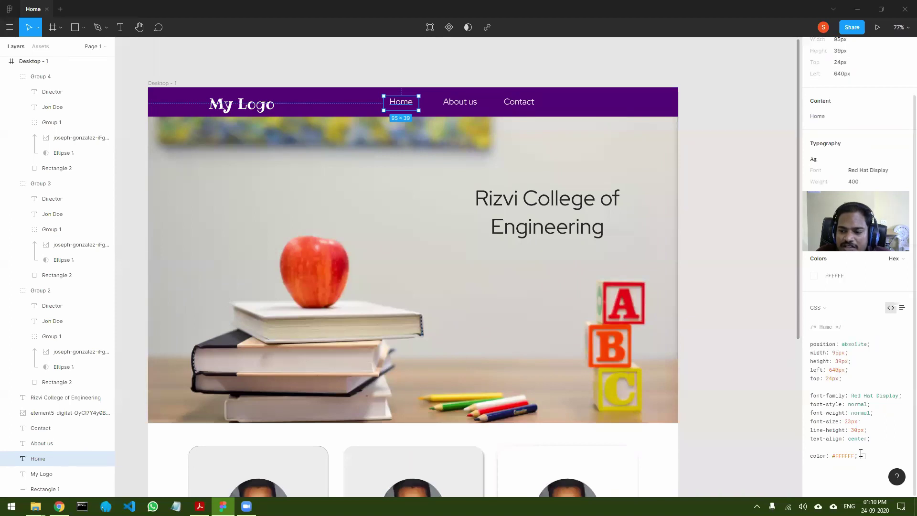
pyautogui.moveTo(867, 456); pyautogui.dragTo(804, 397)
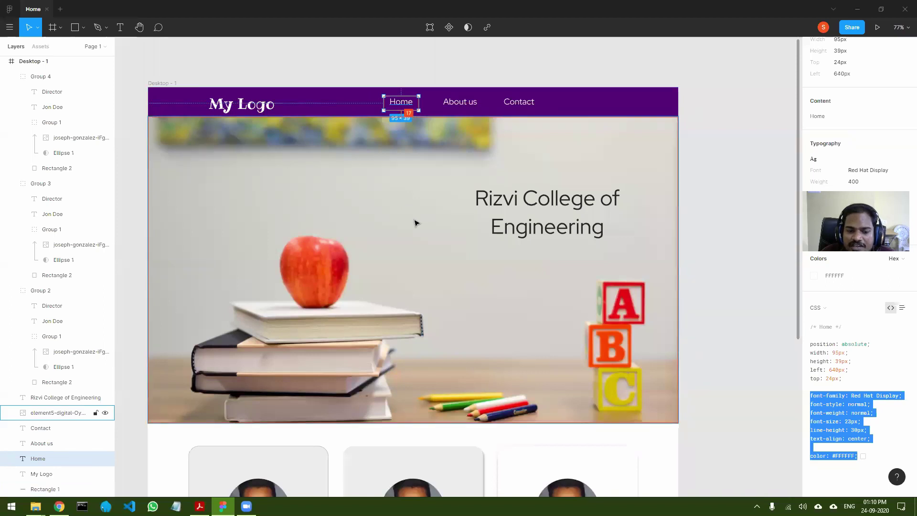
# - Inspect the CSS of the second card's background rectangle, highlighting its background, box-shadow and border-radius declarations
pyautogui.scroll(-5, 415, 221)
pyautogui.click(320, 268)
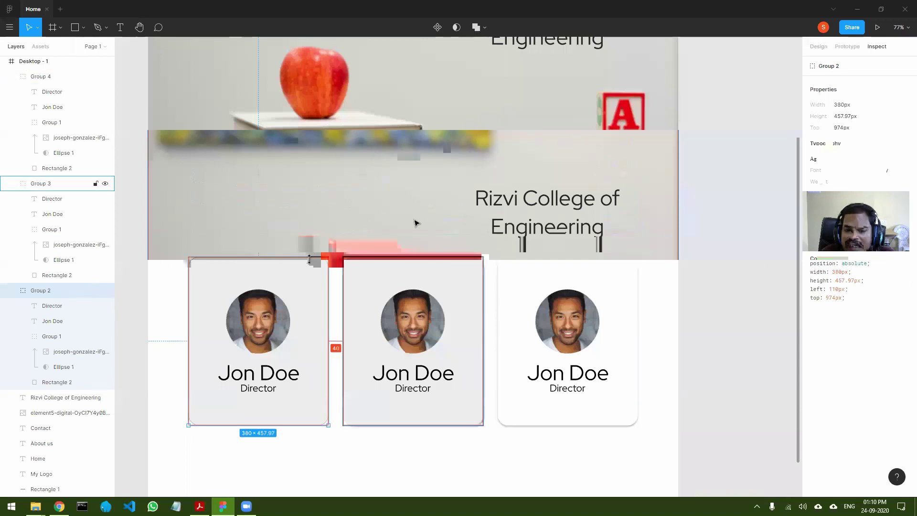
pyautogui.click(476, 268)
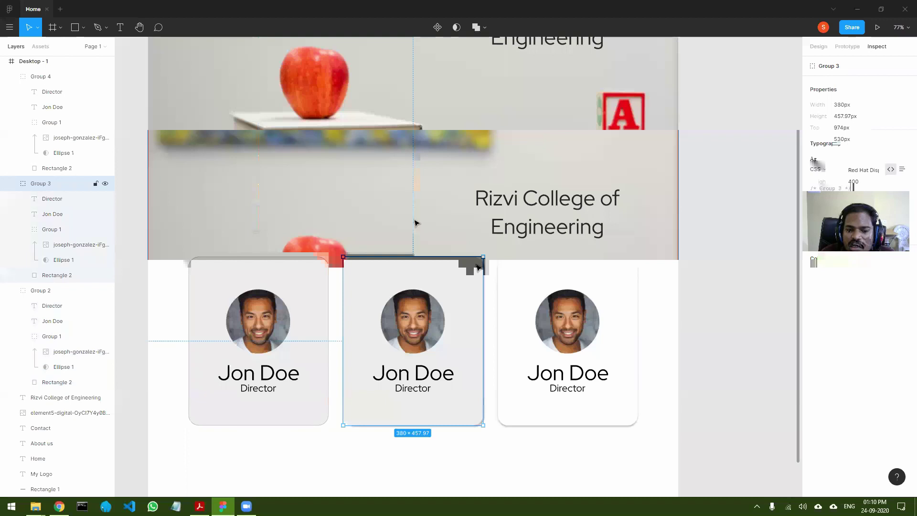
pyautogui.doubleClick(468, 275)
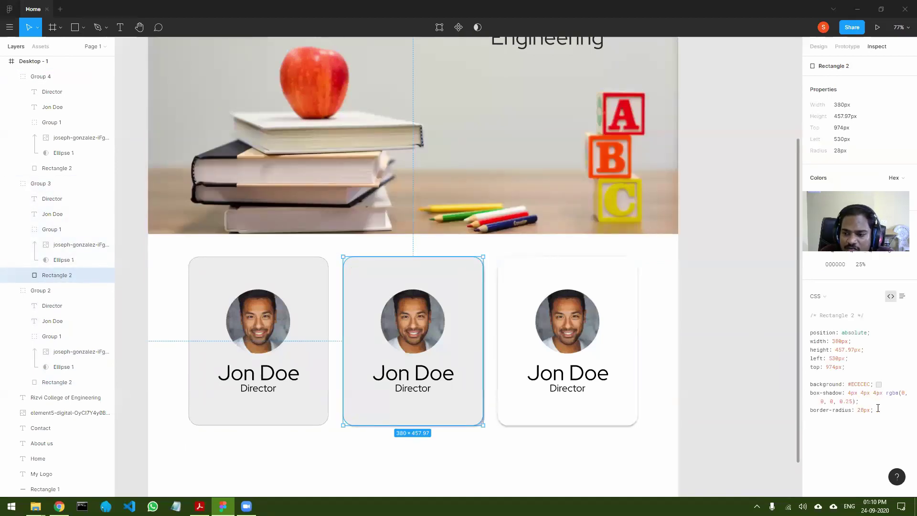
pyautogui.moveTo(874, 410); pyautogui.dragTo(812, 382)
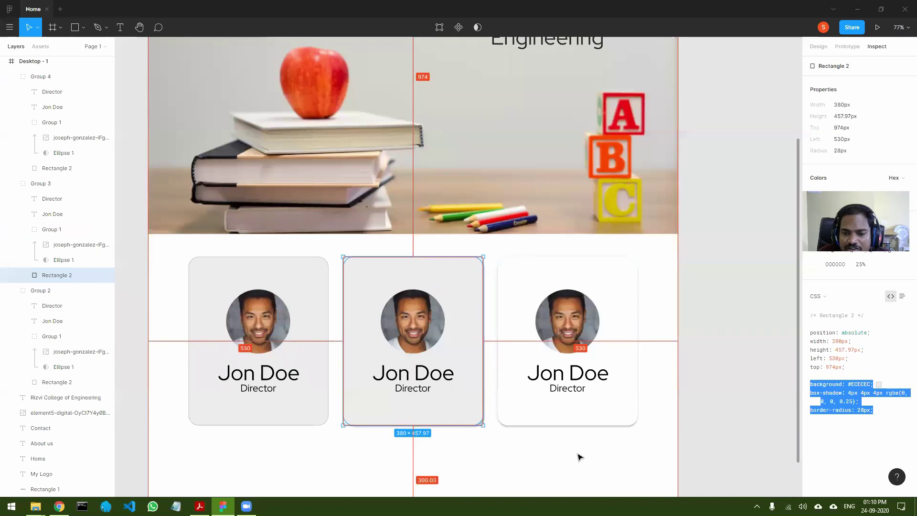
# - Inspect the CSS of the third card's background rectangle, highlighting its background, box-shadow and border-radius declarations, and deselect the card
pyautogui.click(625, 267)
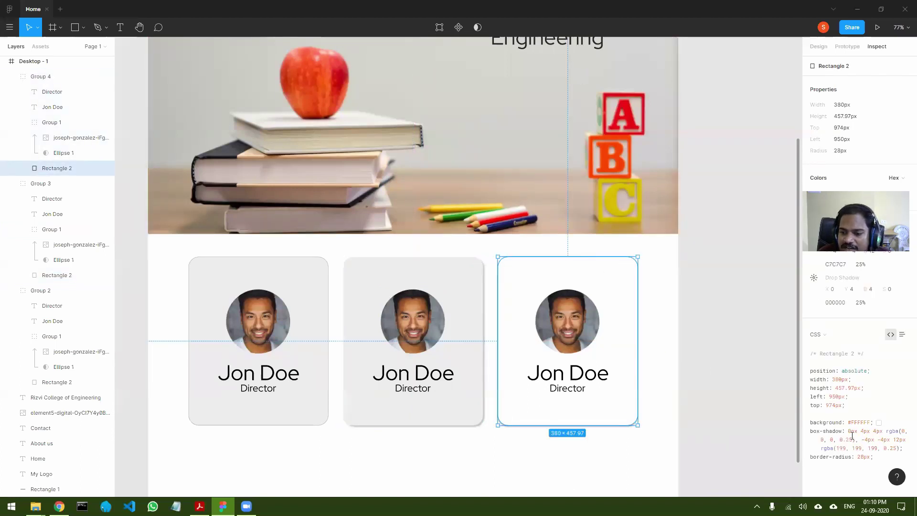
pyautogui.moveTo(876, 457); pyautogui.dragTo(811, 422)
pyautogui.click(840, 477)
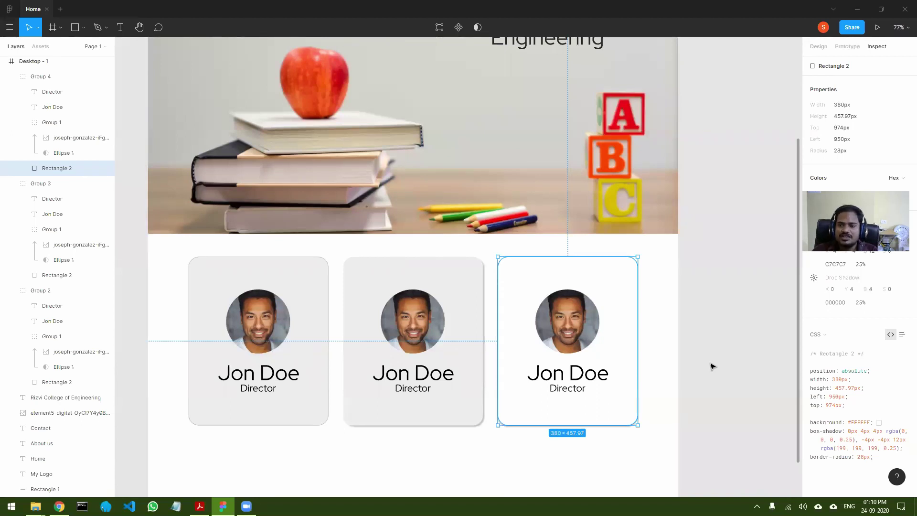
pyautogui.click(719, 343)
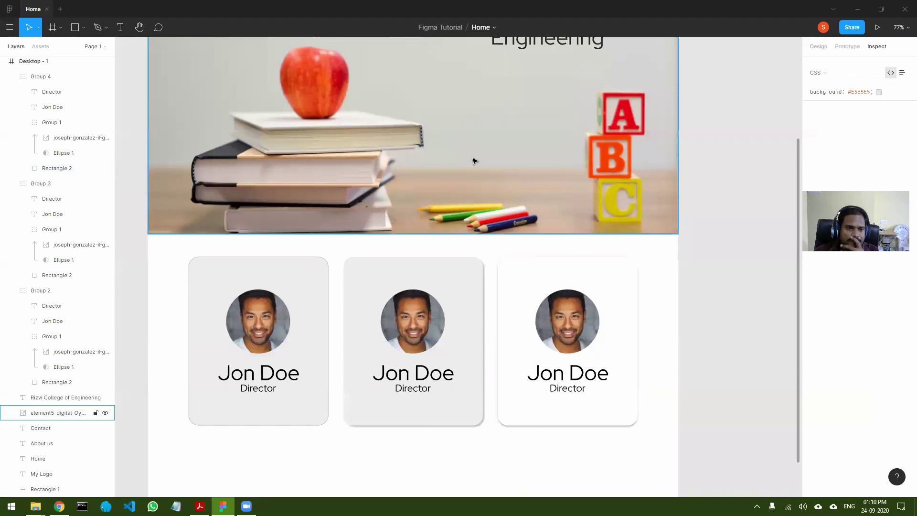